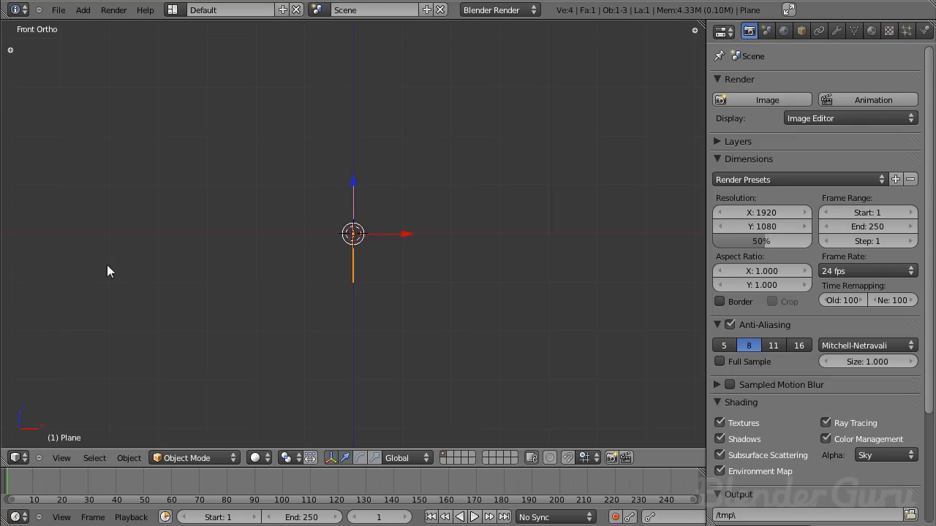
# - Move the plane up above the grid, toward the camera's side of the scene
pyautogui.press('g')
pyautogui.click(616, 168)
pyautogui.moveTo(615, 168); pyautogui.dragTo(358, 299, button='middle')
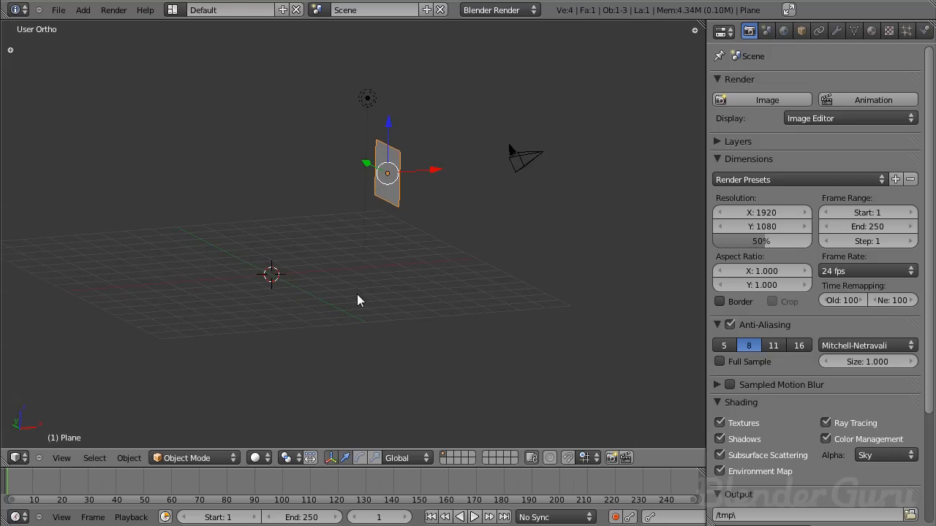
# - Add an emitter particle system named Flames to the plane and play the animation to preview the particles
pyautogui.click(906, 31)
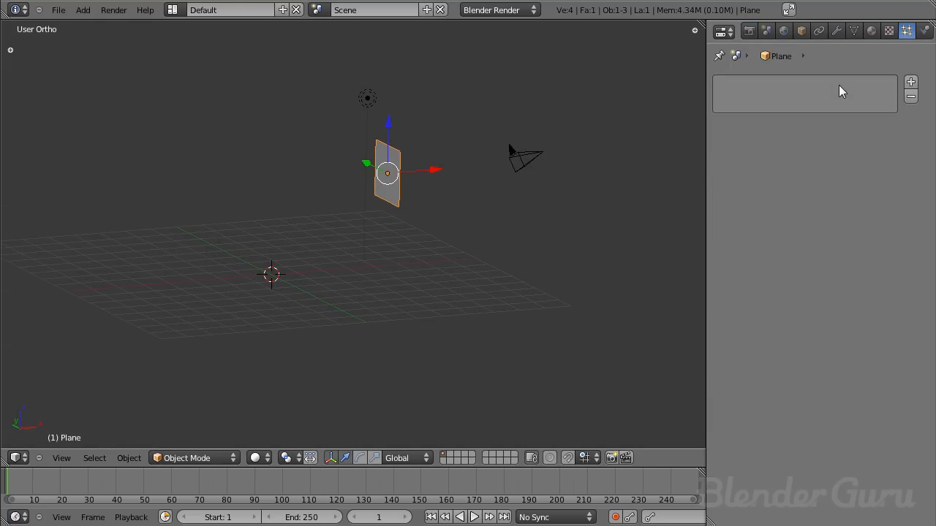
pyautogui.click(910, 82)
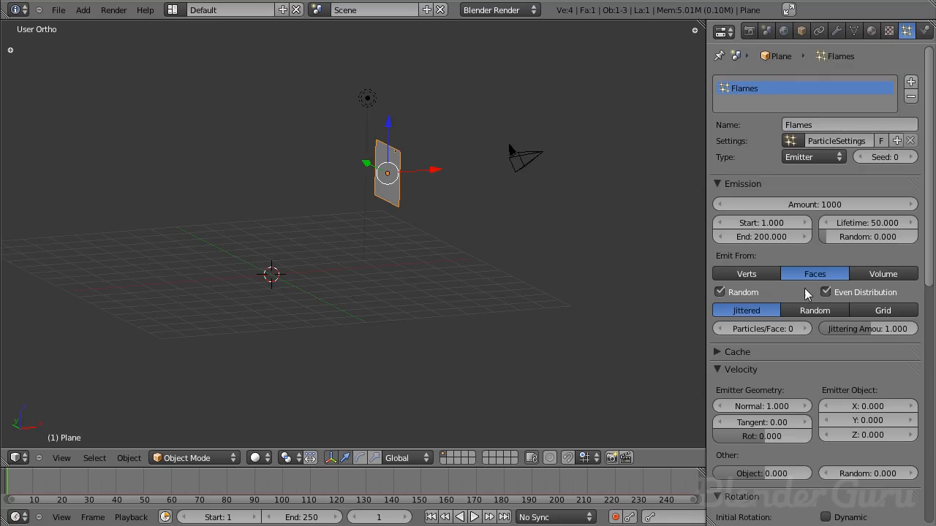
pyautogui.scroll(-5, 807, 294)
pyautogui.hotkey('alt', 'a')
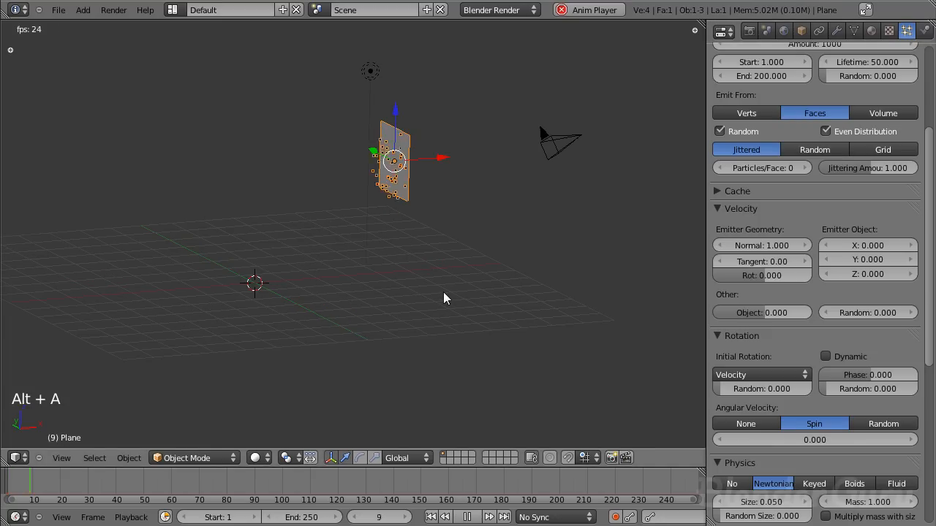
pyautogui.moveTo(443, 292); pyautogui.dragTo(424, 246, button='middle')
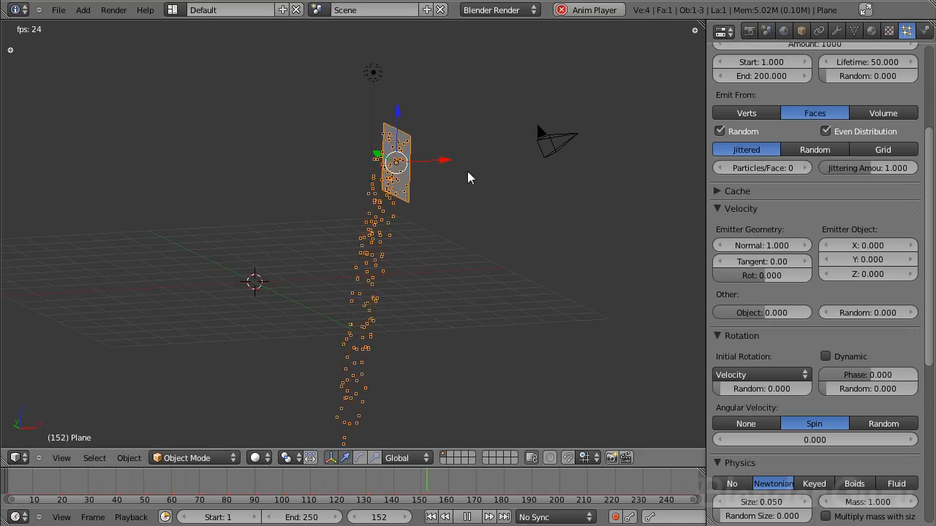
pyautogui.moveTo(382, 219); pyautogui.dragTo(327, 222, button='middle')
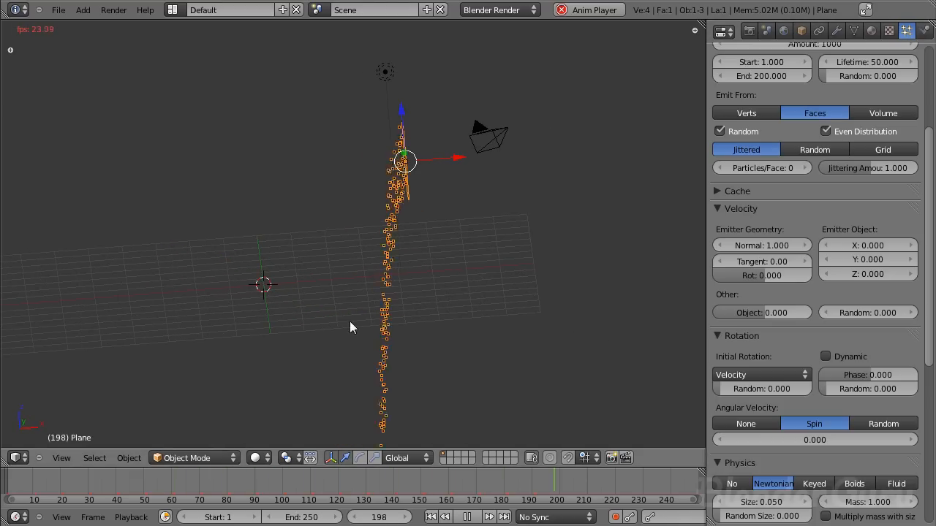
pyautogui.moveTo(349, 321); pyautogui.dragTo(377, 334, button='middle')
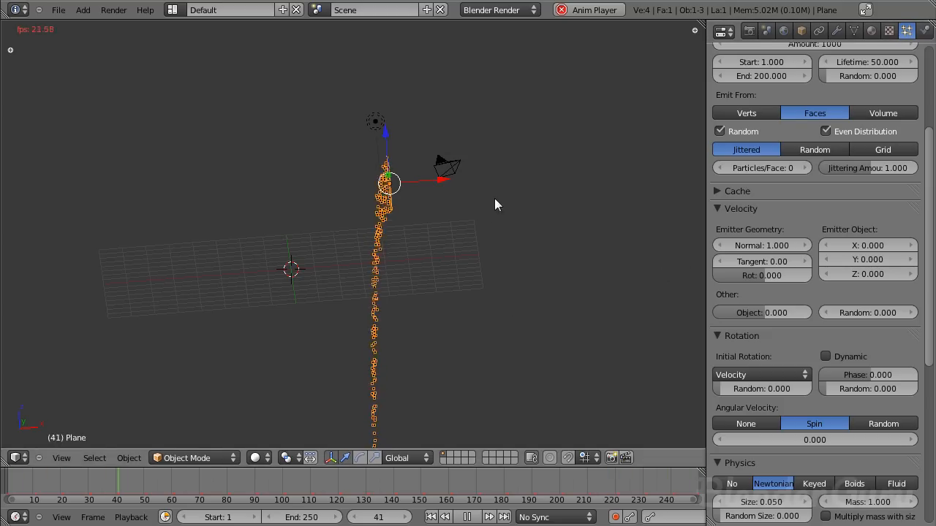
# - Set the particles' normal emitter velocity to 8
pyautogui.click(765, 246)
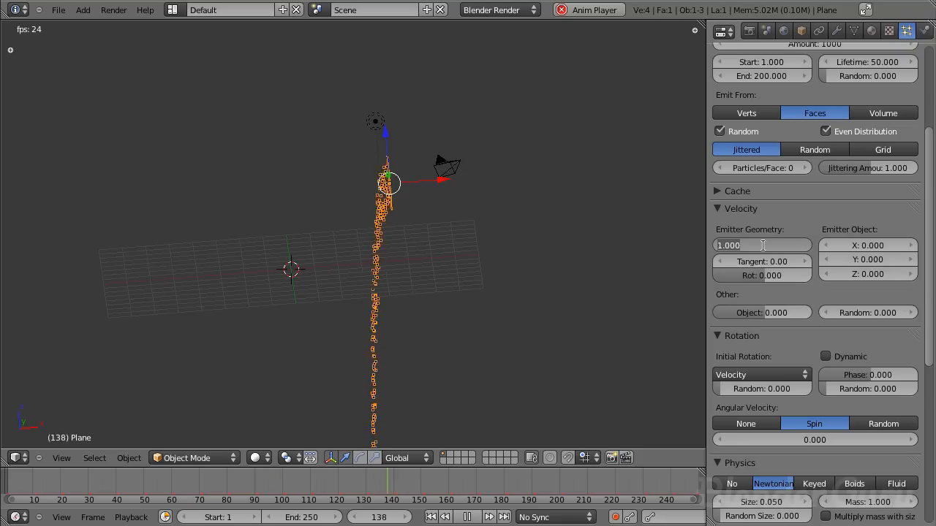
pyautogui.write('8')
pyautogui.press('Return')
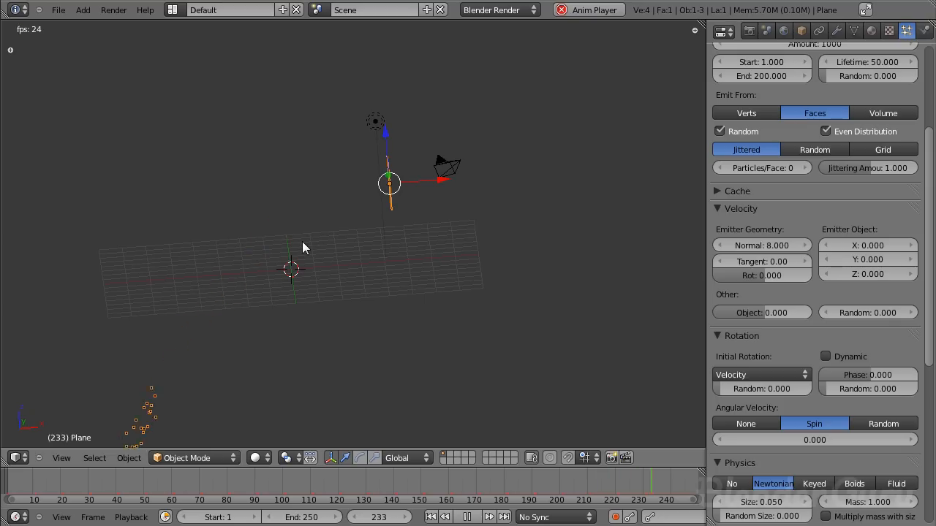
# - Scale the emitter plane down to almost a point and hide the transform manipulator
pyautogui.scroll(1, 390, 308)
pyautogui.press('s')
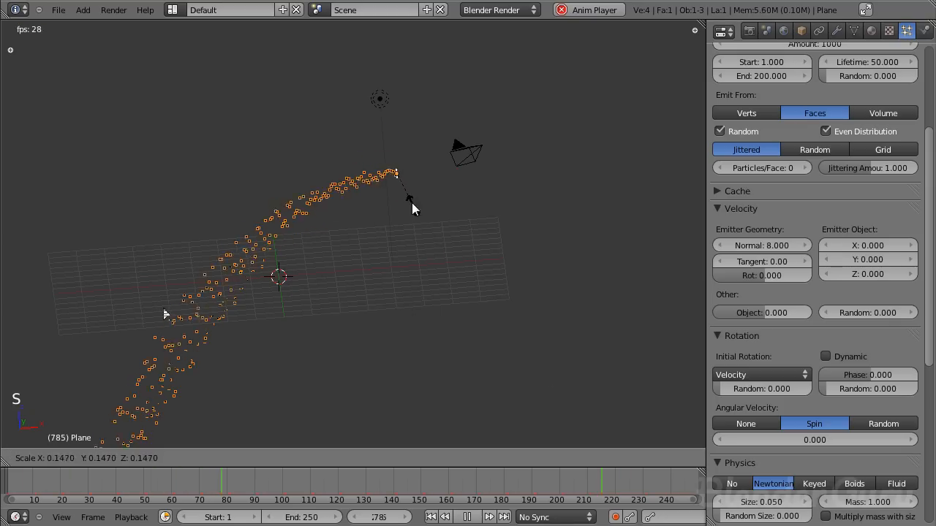
pyautogui.click(408, 192)
pyautogui.scroll(2, 409, 211)
pyautogui.press('s')
pyautogui.click(500, 256)
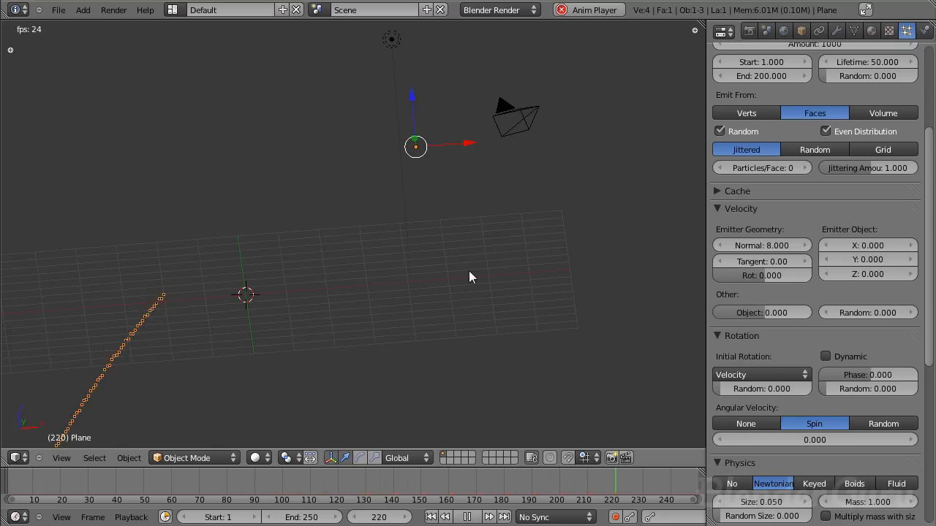
pyautogui.moveTo(473, 233); pyautogui.dragTo(388, 257, button='middle')
pyautogui.hotkey('ctrl', 'space')
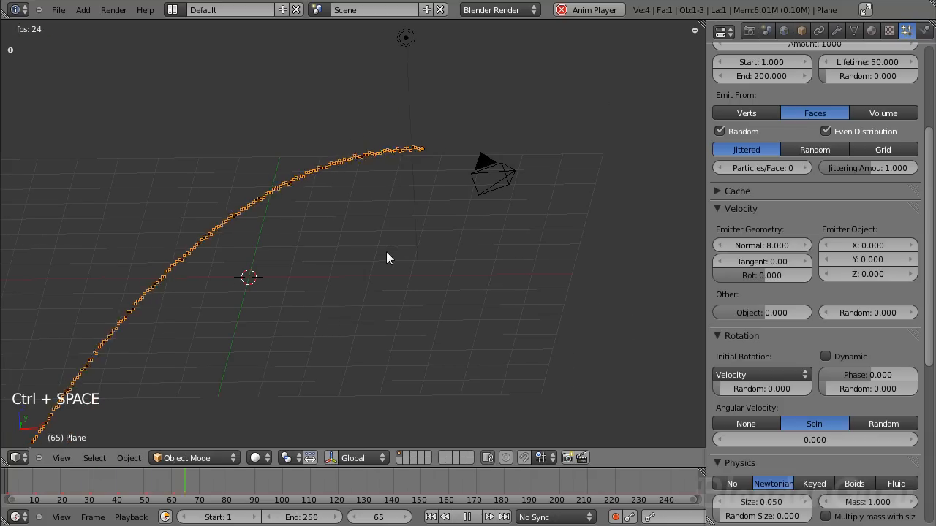
# - Set the particles' random velocity to 0.2 and inspect the stream from another angle
pyautogui.click(870, 312)
pyautogui.press('BackSpace')
pyautogui.write('.2')
pyautogui.press('Return')
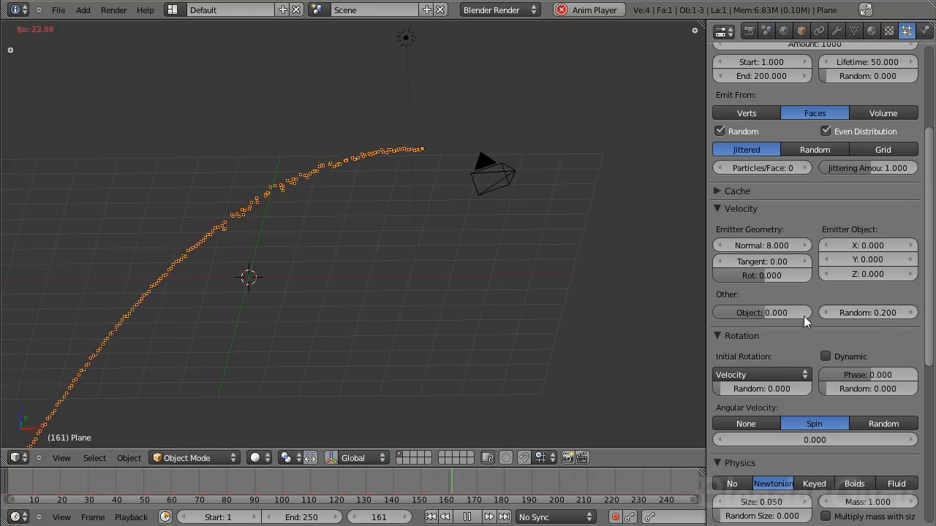
pyautogui.moveTo(311, 263); pyautogui.dragTo(280, 194, button='middle')
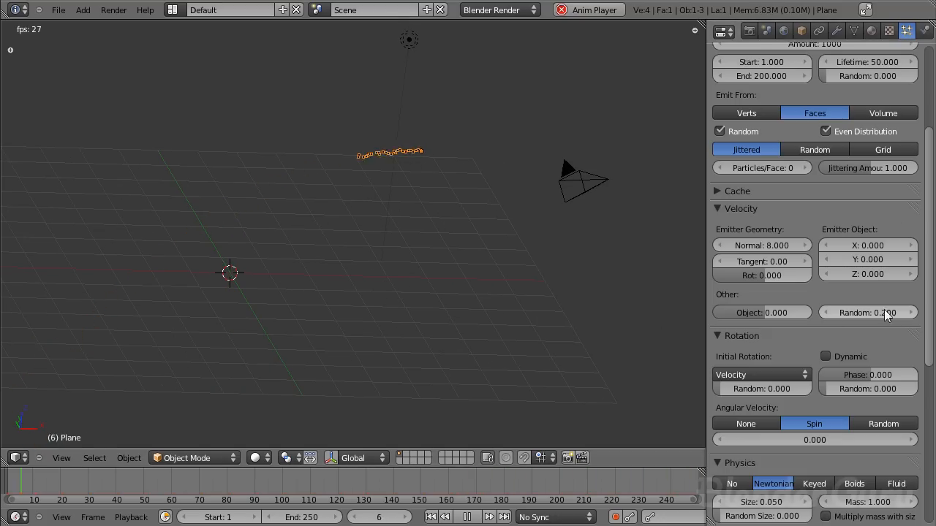
# - Try higher random velocities of about 2.5 and 0.8 on the particles, and restore the value to 0.2
pyautogui.moveTo(867, 312); pyautogui.dragTo(919, 317)
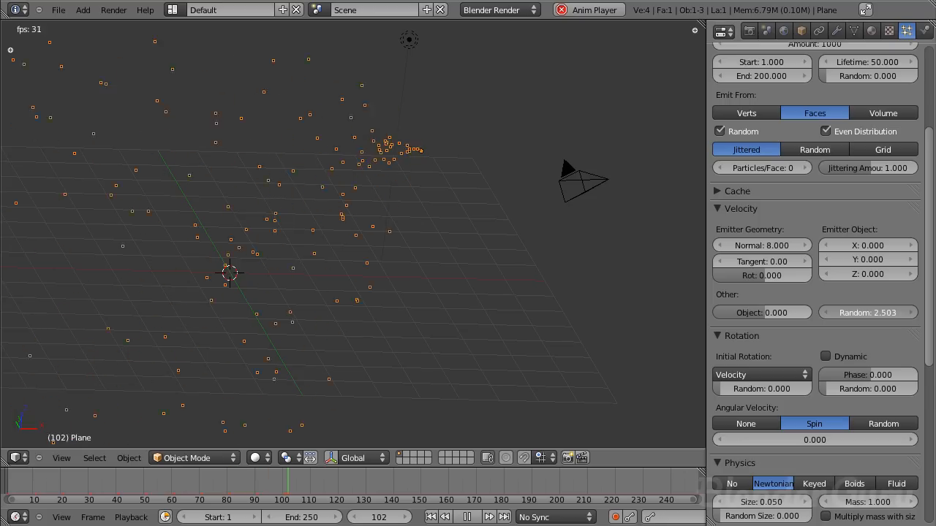
pyautogui.moveTo(890, 317); pyautogui.dragTo(878, 316)
pyautogui.click(878, 316)
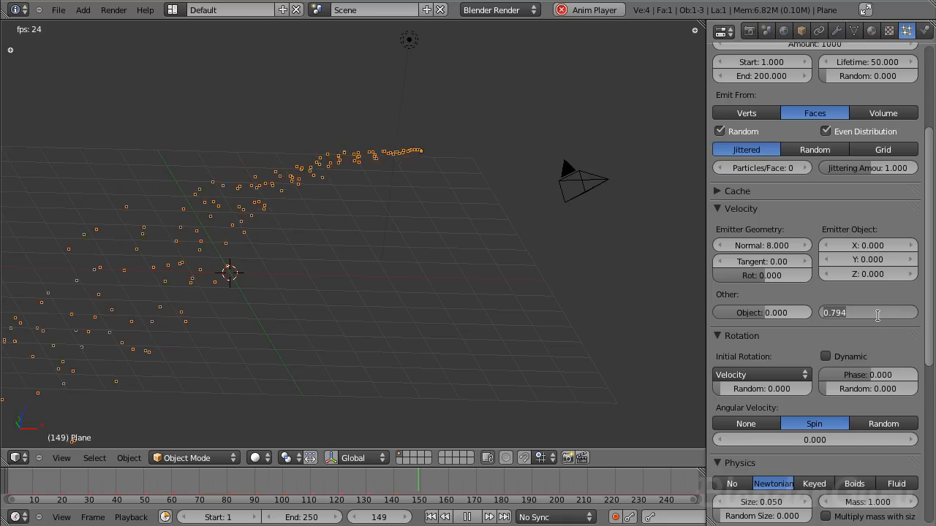
pyautogui.write('0.2')
pyautogui.press('Return')
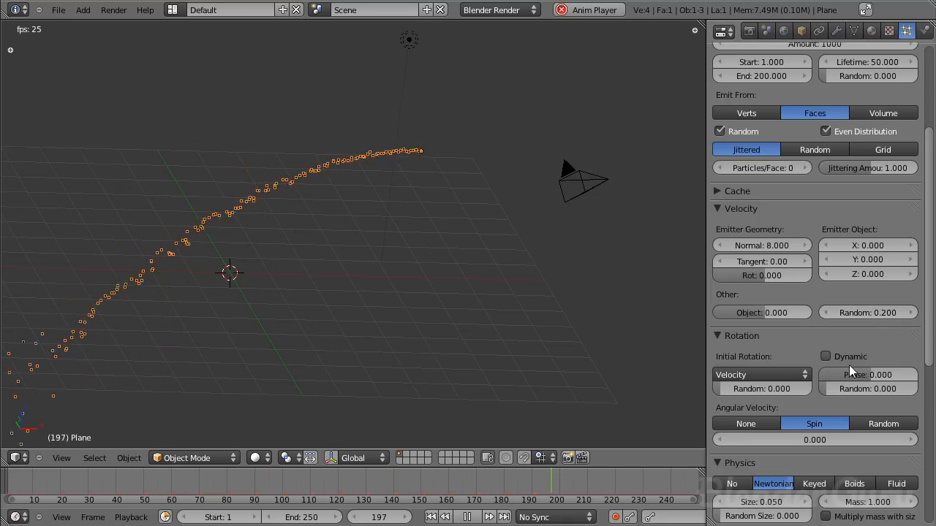
# - Set the particle render type to None and display the particles as Point in the viewport
pyautogui.scroll(-4, 827, 299)
pyautogui.scroll(-3, 834, 336)
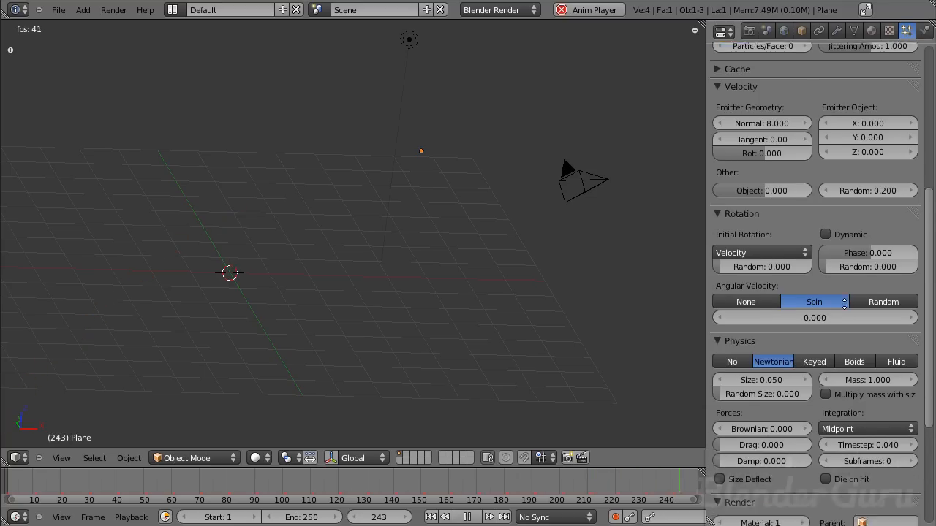
pyautogui.scroll(-2, 837, 365)
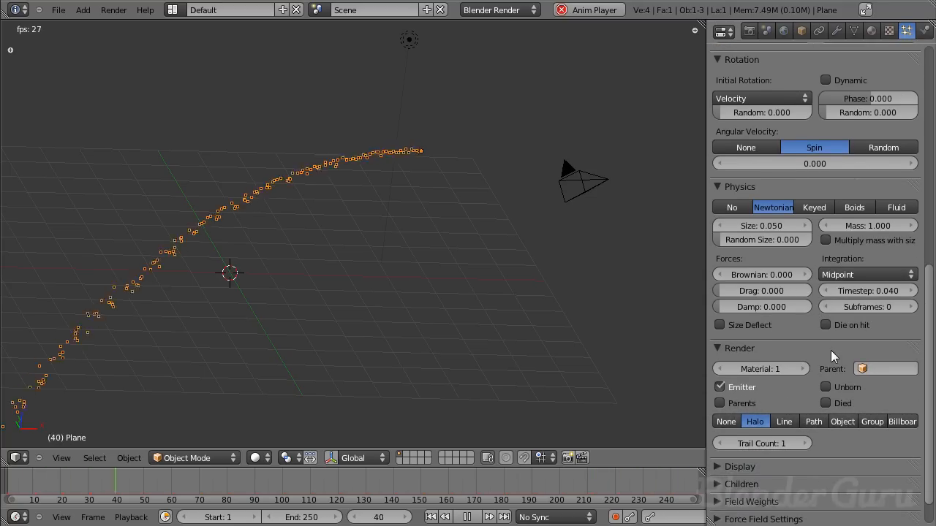
pyautogui.scroll(-2, 817, 354)
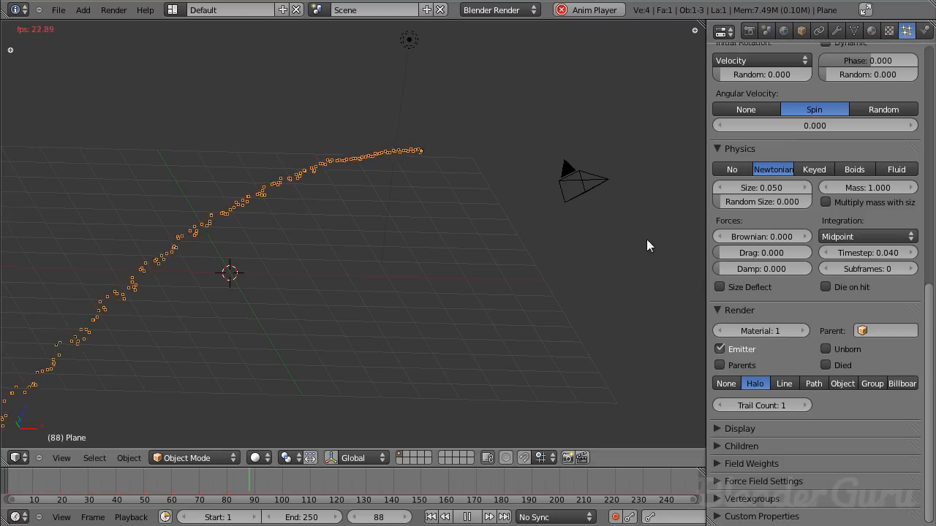
pyautogui.click(725, 384)
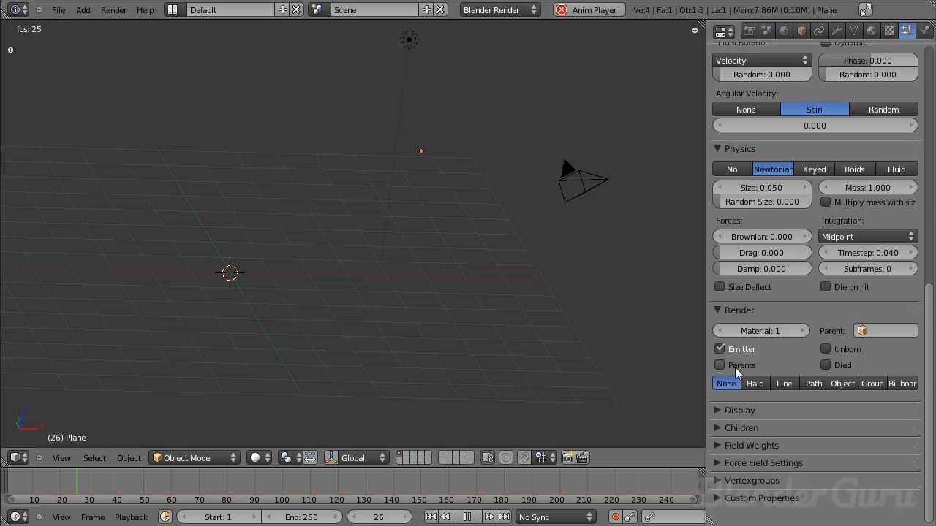
pyautogui.click(719, 412)
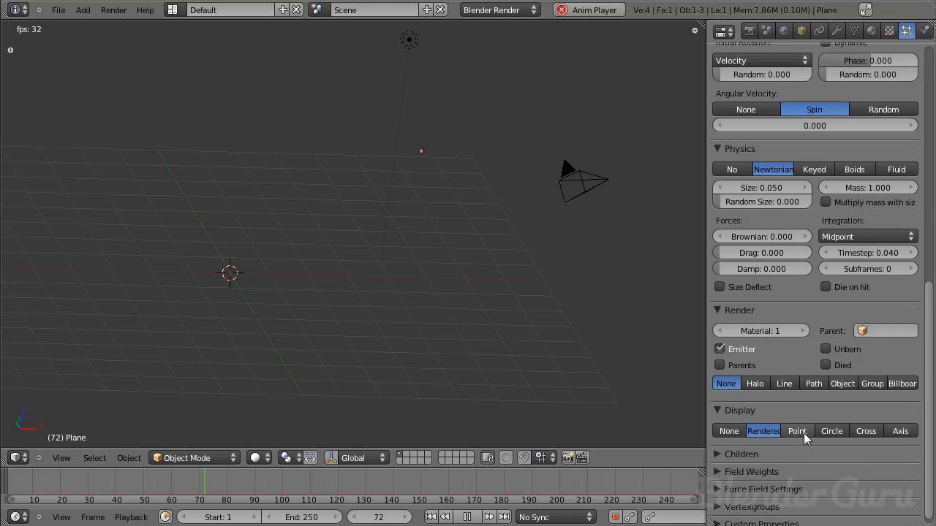
pyautogui.click(796, 432)
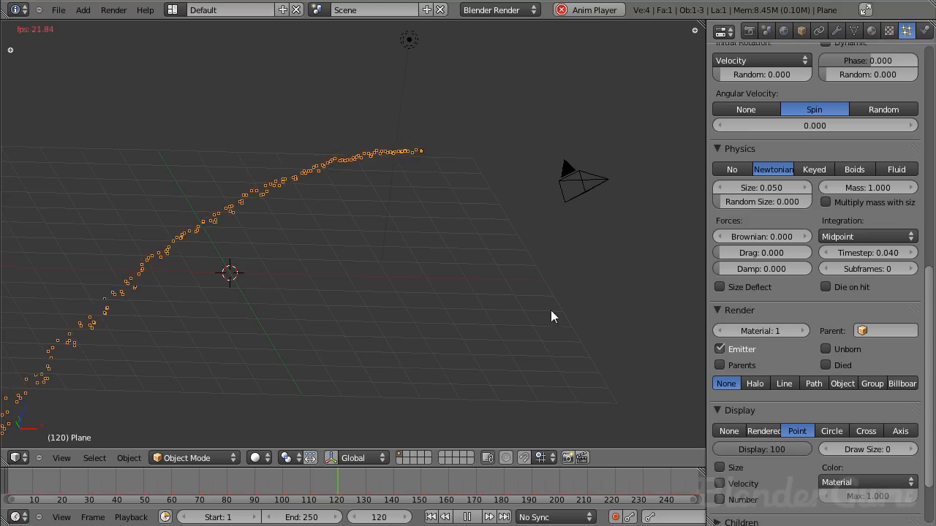
# - Reduce the gravity field weight of the particles to 0.7 and check the arc in front view and at an angle
pyautogui.scroll(-3, 826, 366)
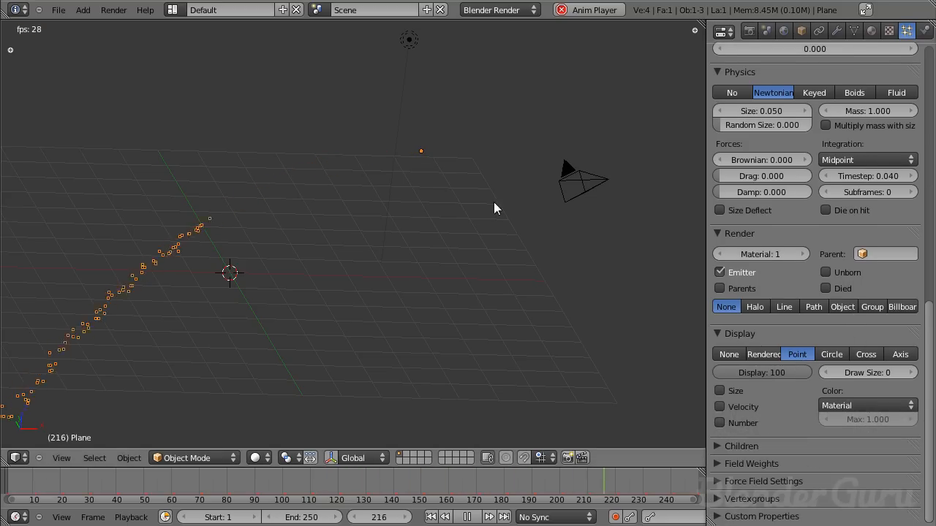
pyautogui.click(731, 463)
pyautogui.scroll(-5, 799, 253)
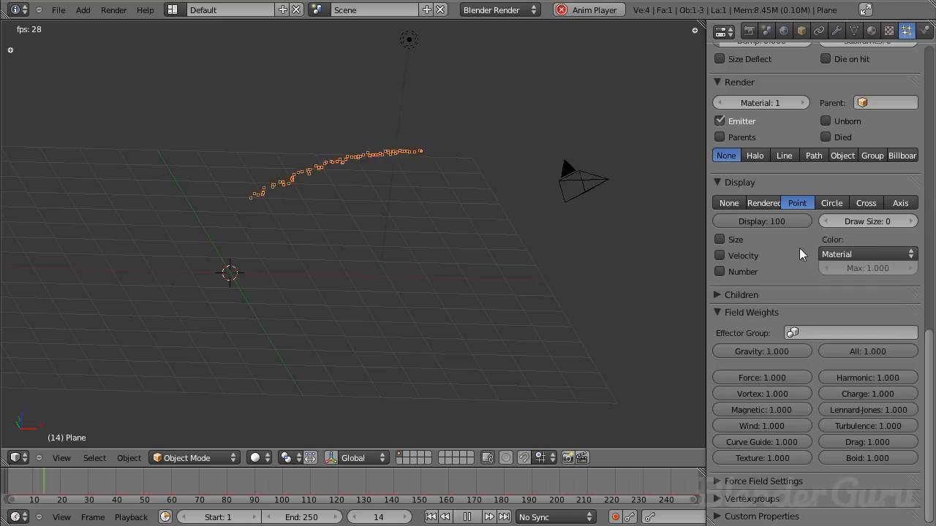
pyautogui.moveTo(771, 354); pyautogui.dragTo(764, 352)
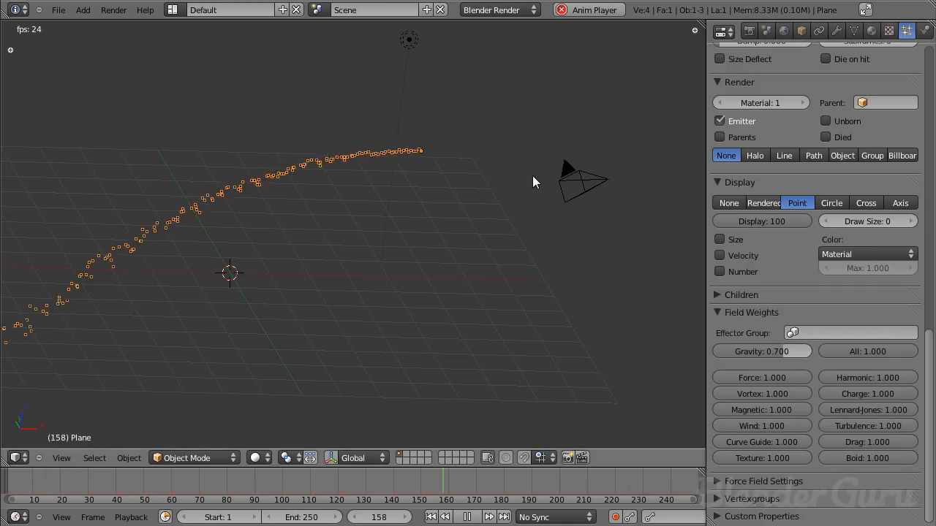
pyautogui.press('KP_1')
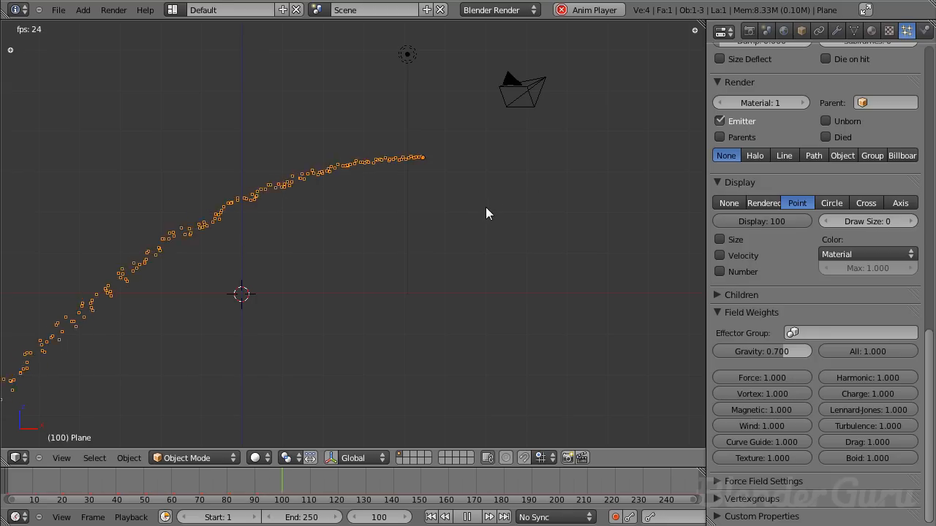
pyautogui.moveTo(366, 195); pyautogui.dragTo(436, 218, button='middle')
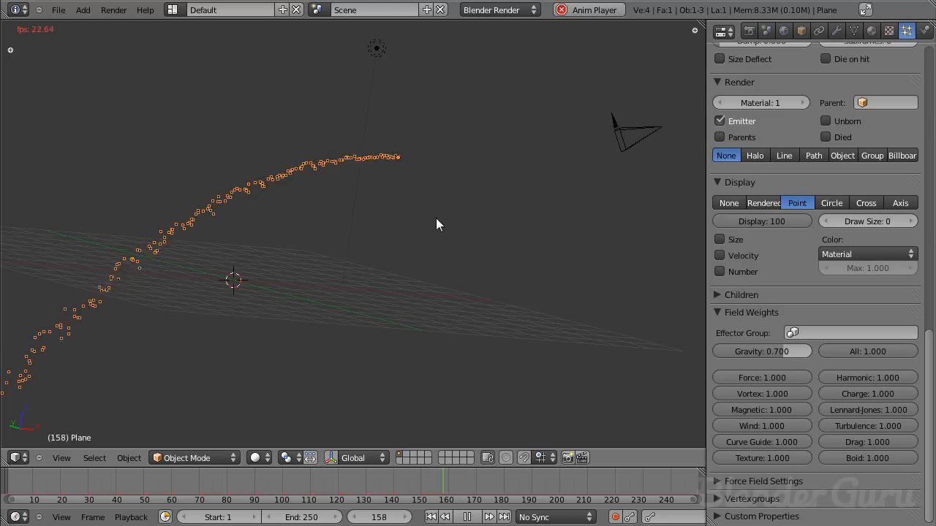
# - Collapse the field weights settings and set the Flames emission amount to 8000 particles
pyautogui.click(713, 310)
pyautogui.scroll(15, 841, 452)
pyautogui.scroll(8, 841, 451)
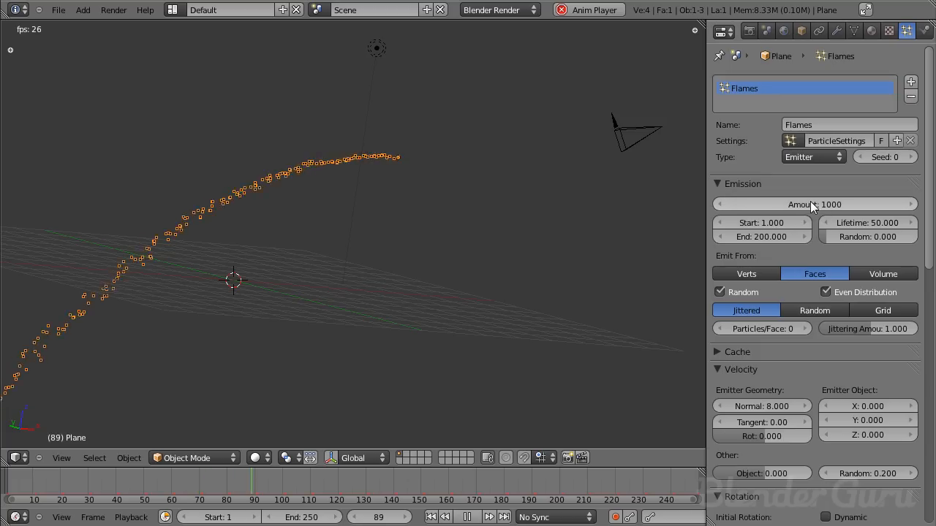
pyautogui.click(811, 201)
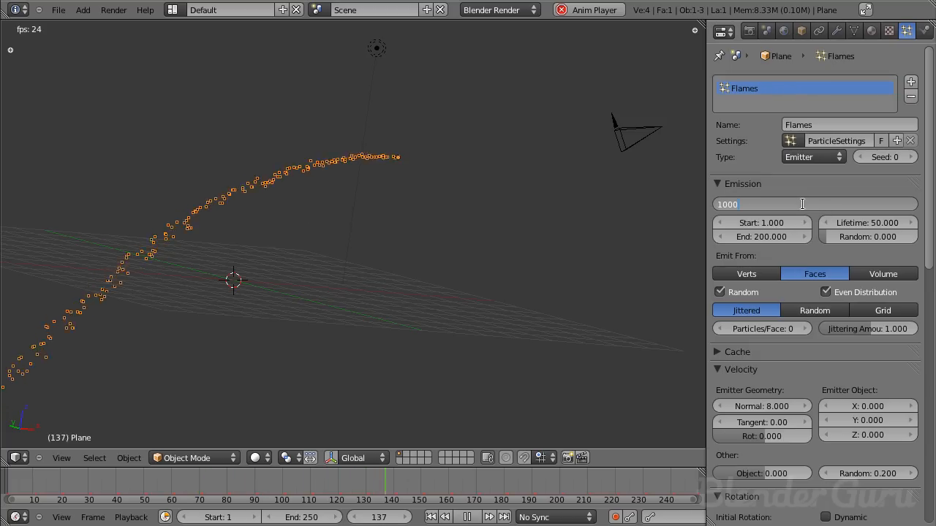
pyautogui.click(396, 187)
pyautogui.scroll(4, 293, 125)
pyautogui.keyDown('shift'); pyautogui.moveTo(171, 59); pyautogui.dragTo(423, 225, button='middle'); pyautogui.keyUp('shift')
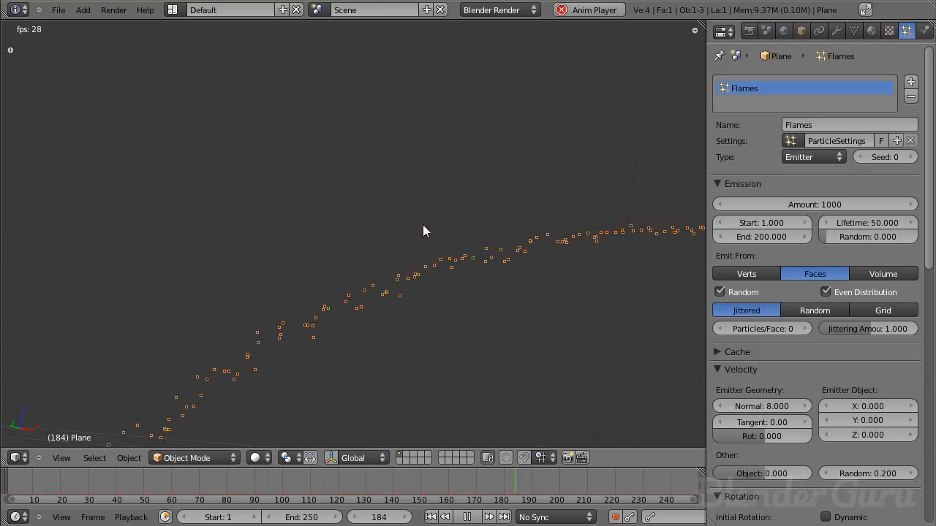
pyautogui.scroll(-8, 417, 324)
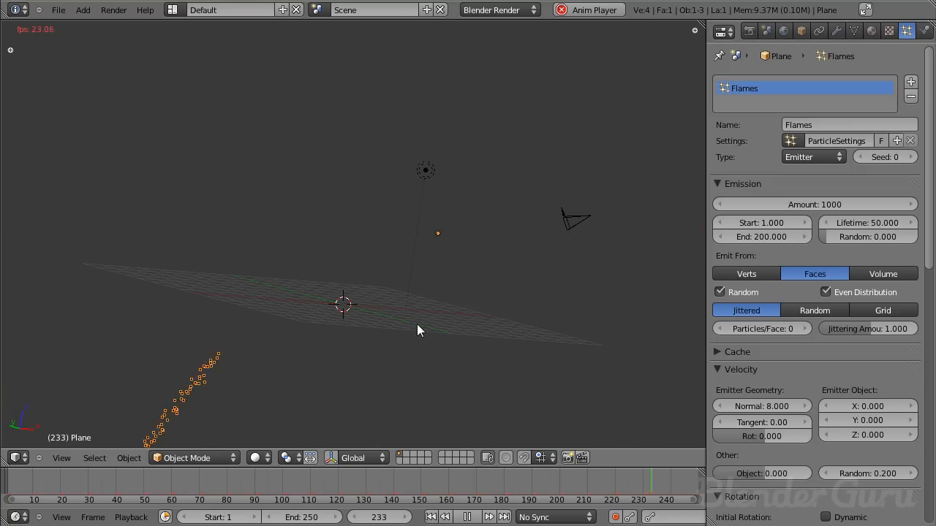
pyautogui.scroll(5, 422, 330)
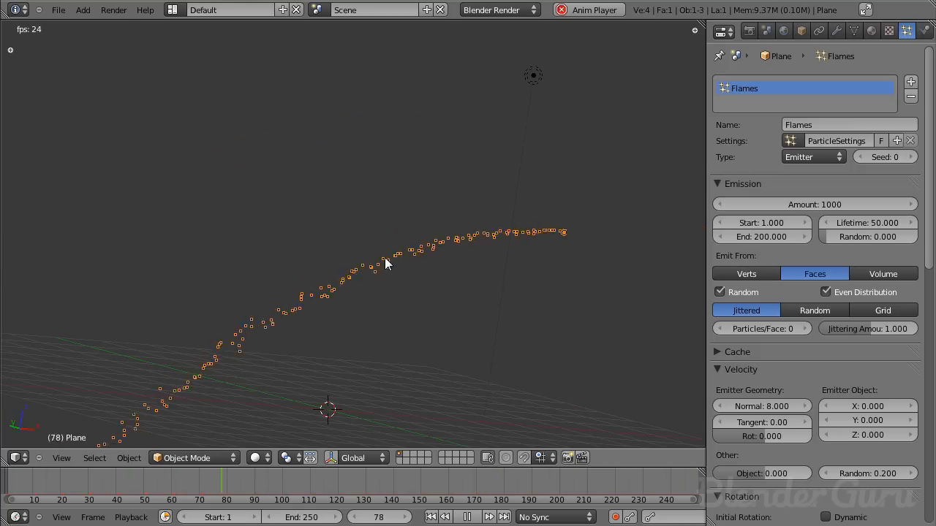
pyautogui.click(823, 203)
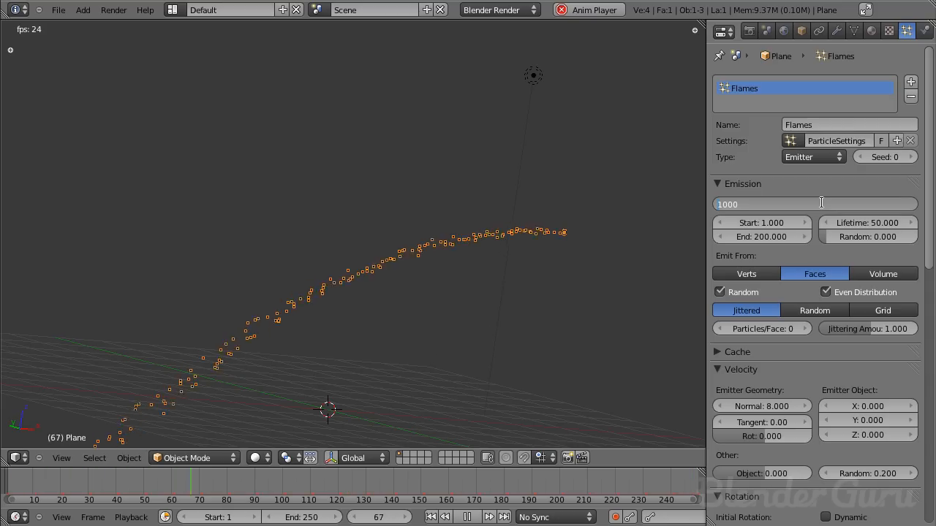
pyautogui.write('8000')
pyautogui.press('Return')
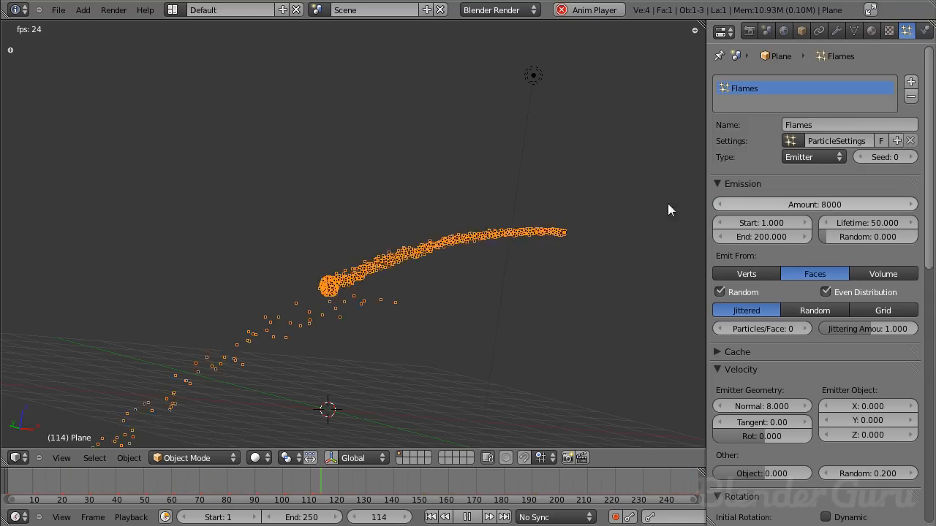
# - Examine the shape and density of the playing particle stream from several angles and distances
pyautogui.moveTo(554, 237); pyautogui.dragTo(332, 307, button='middle')
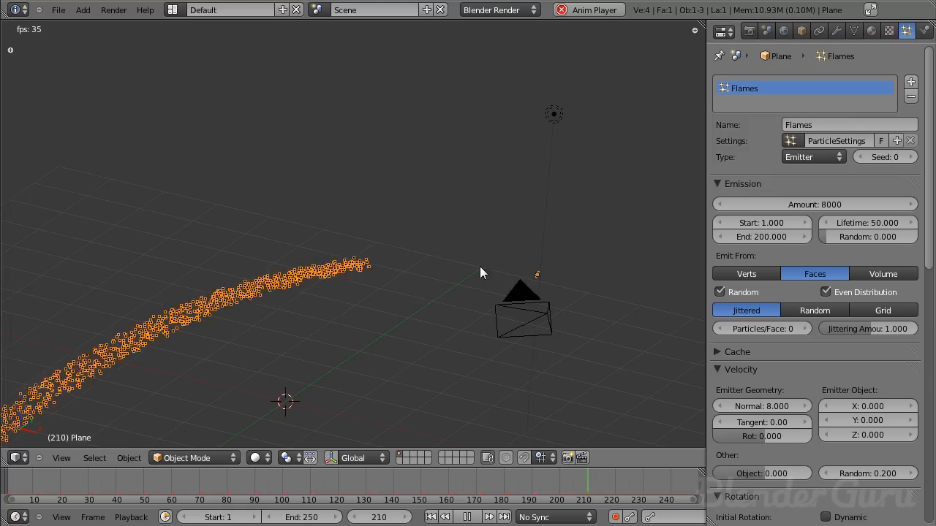
pyautogui.moveTo(568, 274); pyautogui.dragTo(403, 316, button='middle')
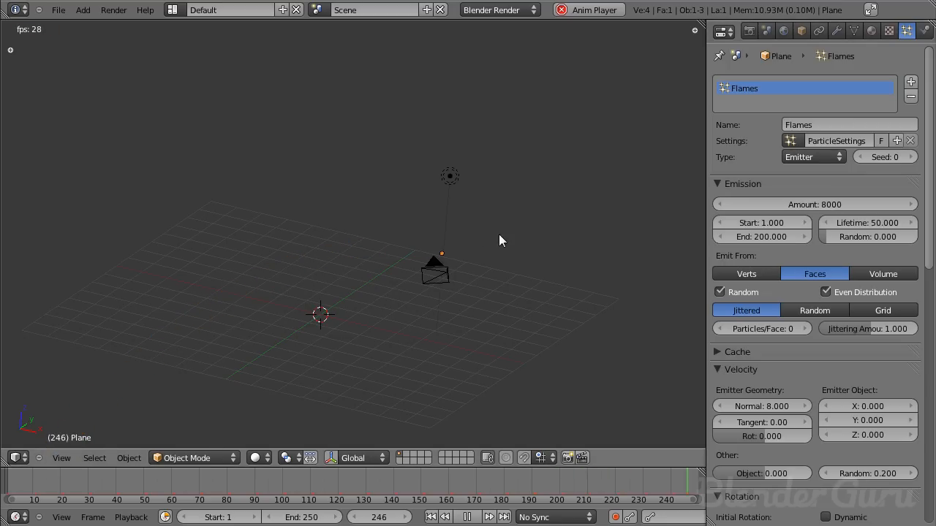
pyautogui.moveTo(485, 297); pyautogui.dragTo(540, 295, button='middle')
pyautogui.scroll(2, 502, 290)
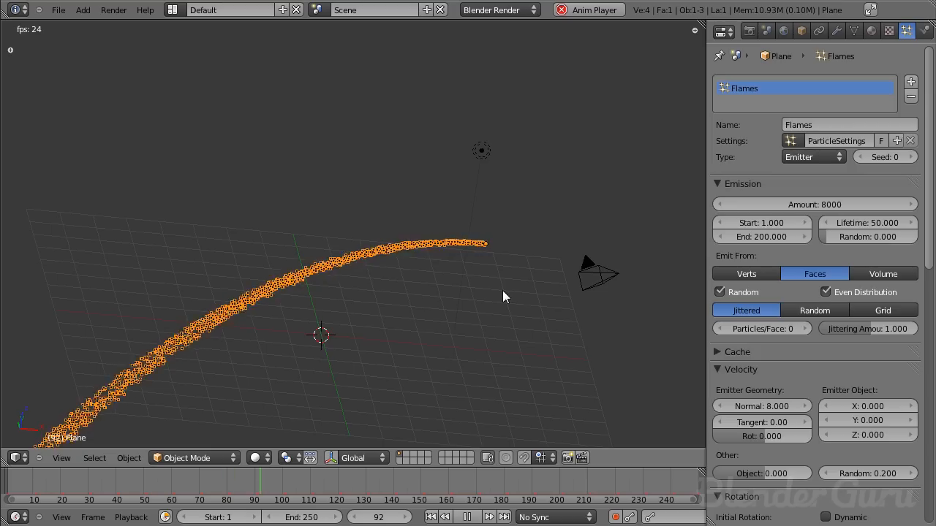
pyautogui.moveTo(482, 279); pyautogui.dragTo(323, 232, button='middle')
pyautogui.scroll(-4, 344, 252)
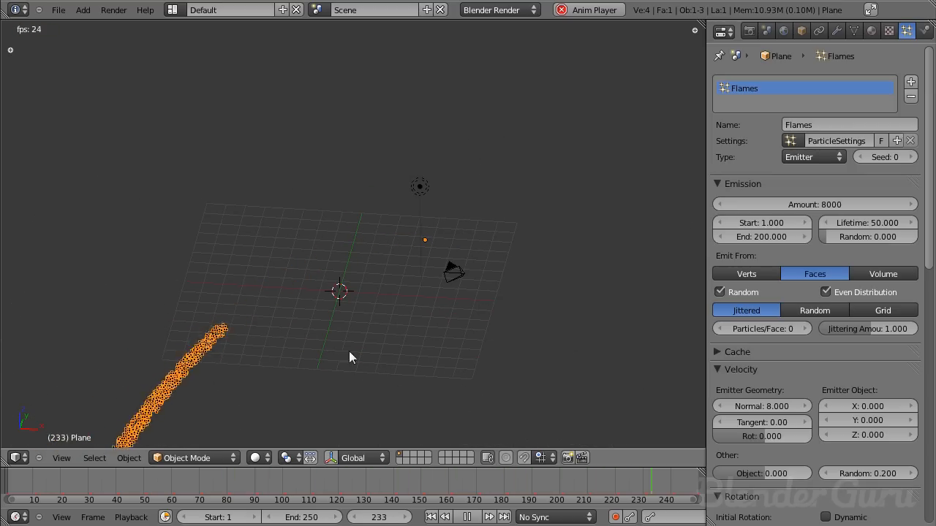
pyautogui.scroll(-2, 349, 356)
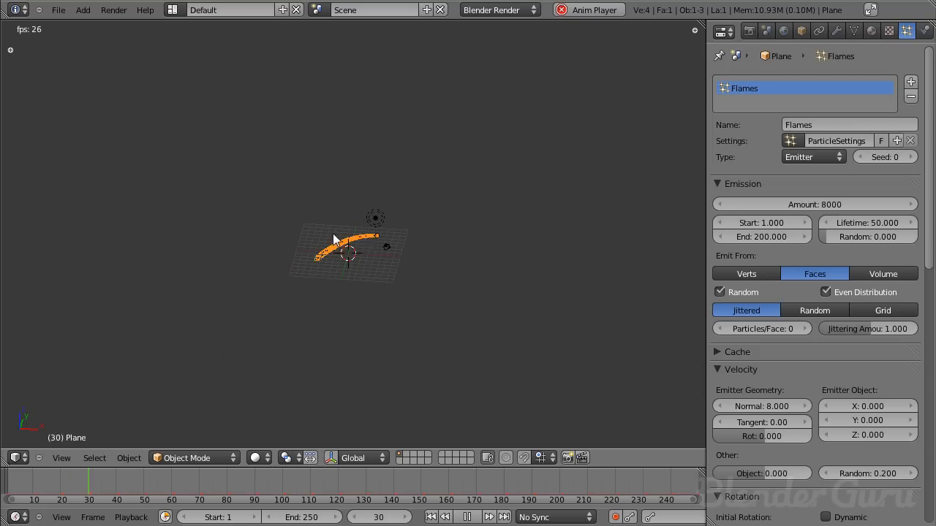
# - Add a mesh plane at the scene's centre and scale it up into a large floor beneath the particle stream
pyautogui.scroll(6, 339, 269)
pyautogui.moveTo(388, 268); pyautogui.dragTo(392, 203, button='middle')
pyautogui.hotkey('shift', 'a')
pyautogui.moveTo(391, 203)
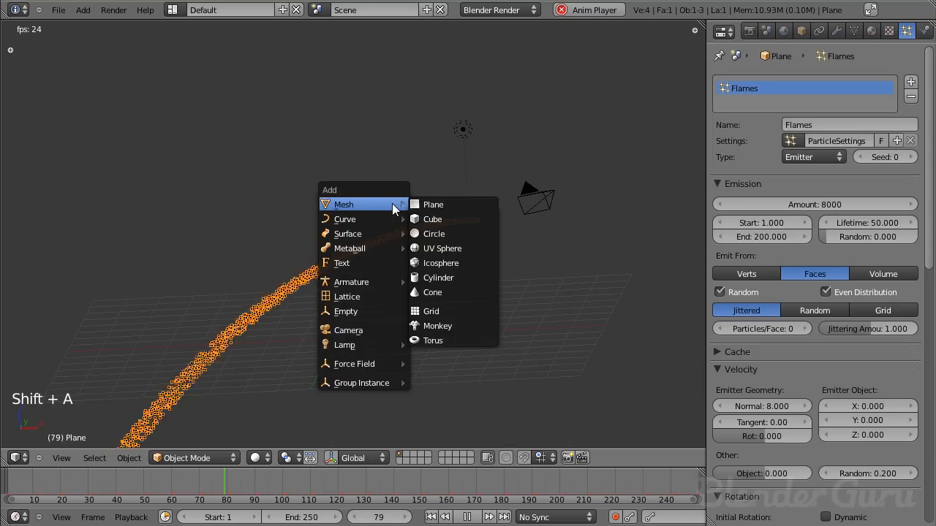
pyautogui.click(450, 204)
pyautogui.press('s')
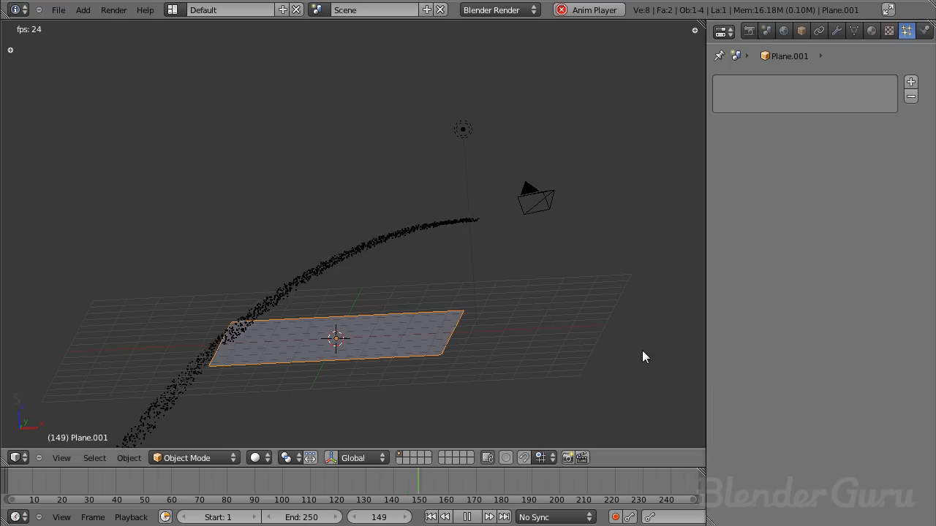
pyautogui.press('s')
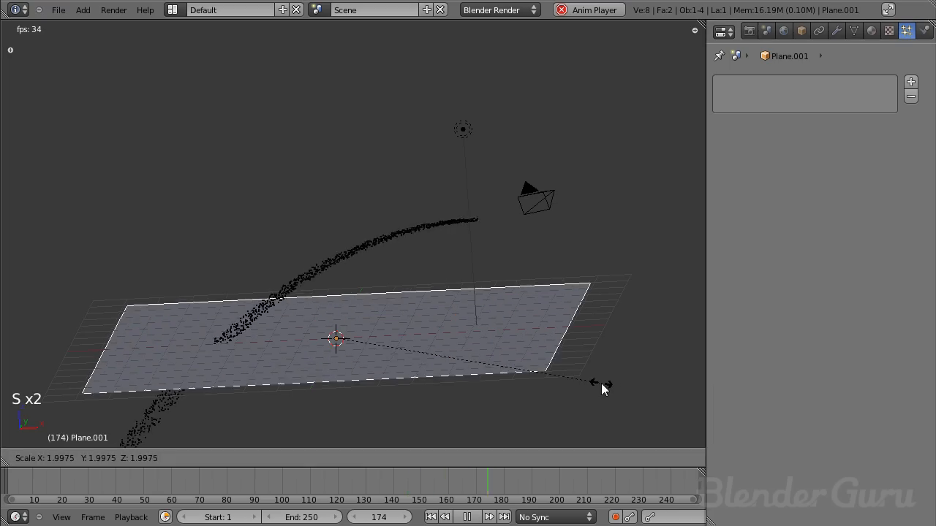
pyautogui.click(569, 368)
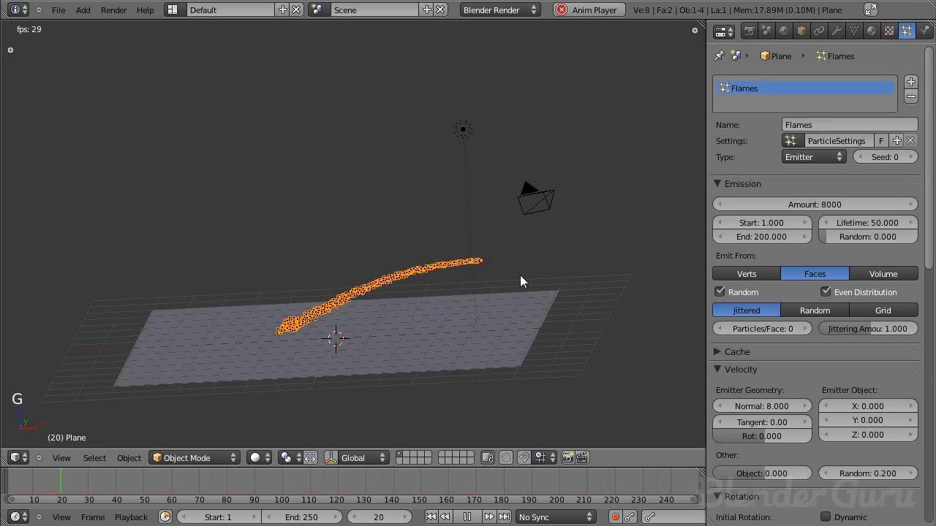
# - Enable Collision physics on the floor plane and check how the particles react to it
pyautogui.moveTo(415, 291); pyautogui.dragTo(426, 326, button='middle')
pyautogui.rightClick(426, 326)
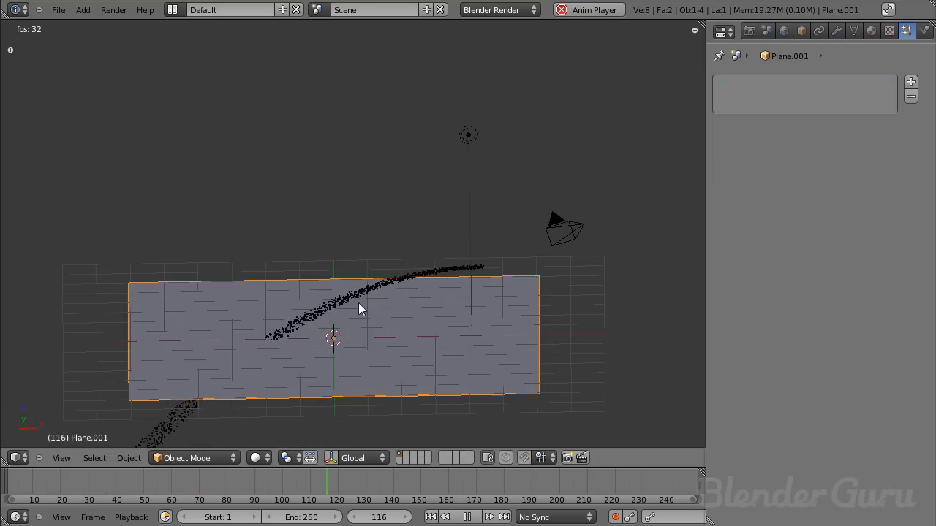
pyautogui.click(924, 30)
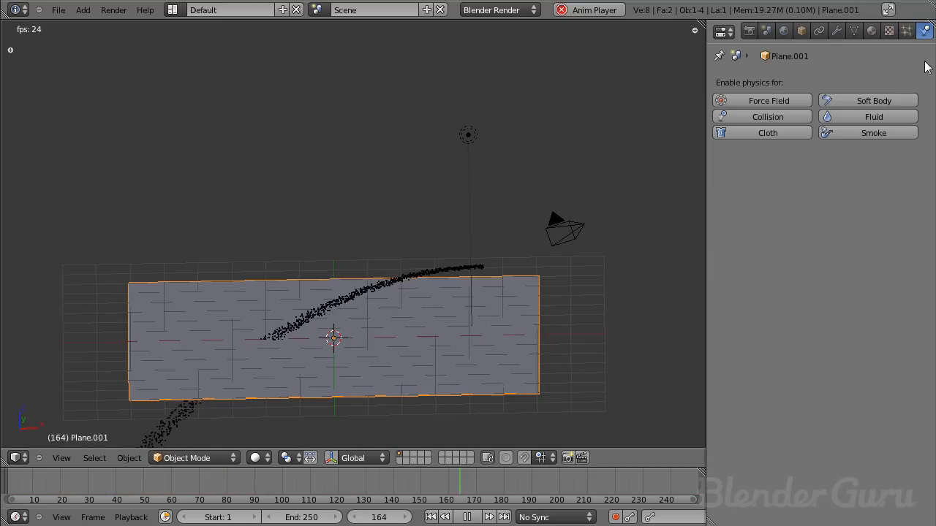
pyautogui.click(778, 123)
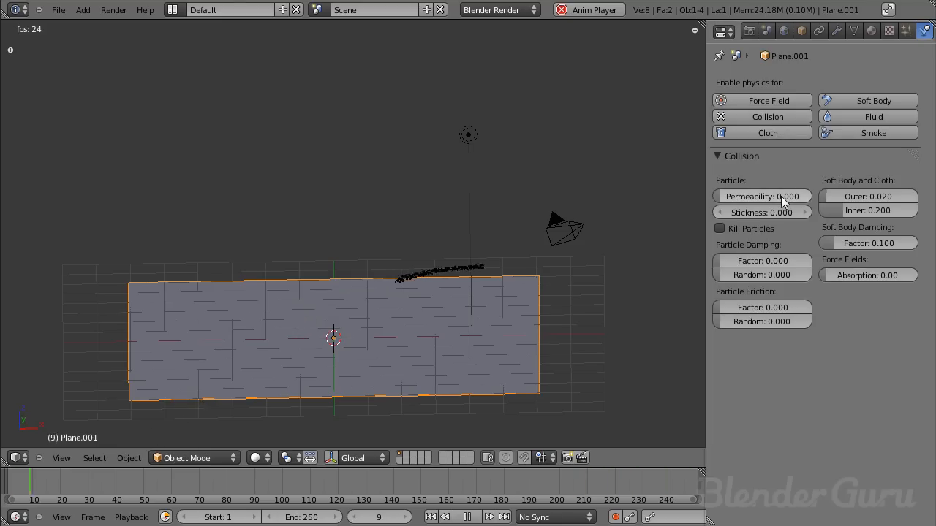
pyautogui.scroll(-4, 380, 261)
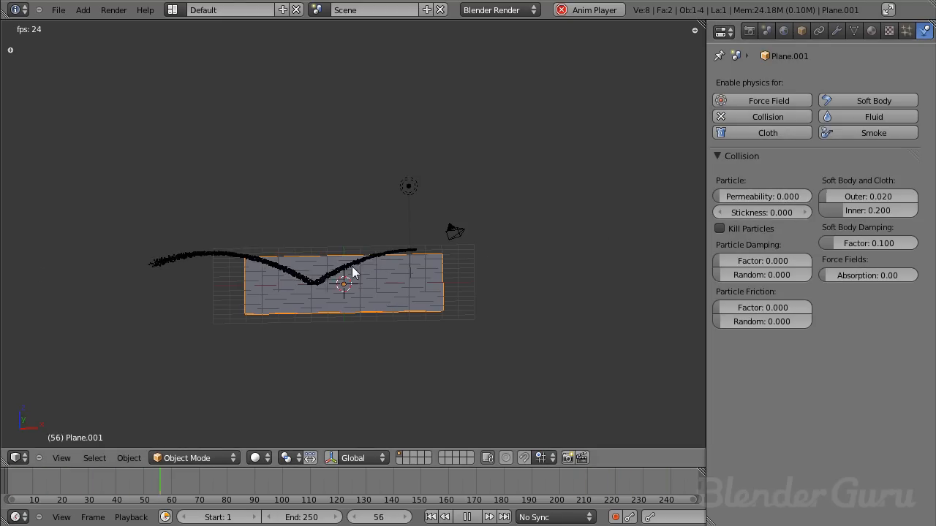
pyautogui.scroll(3, 319, 291)
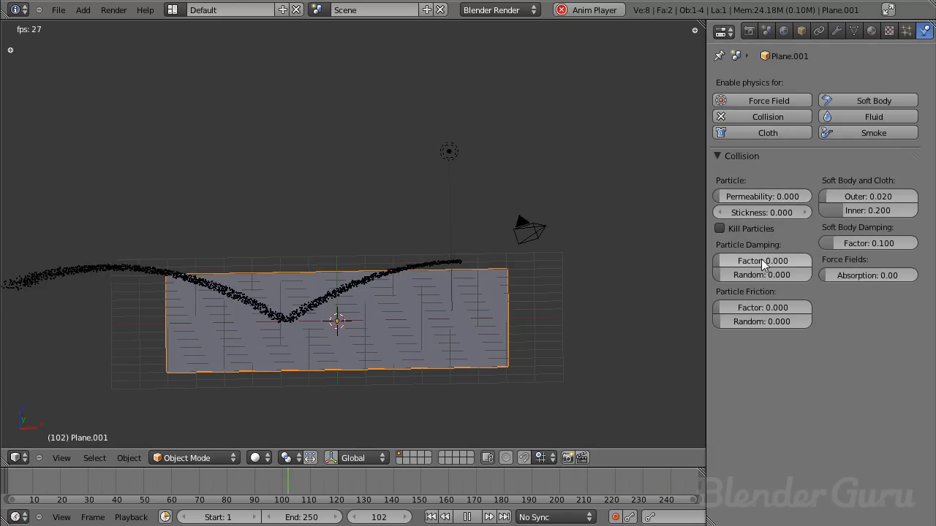
# - Set the floor's particle damping factor to 1.000 and its random damping to 0.300, checking the stream in front view and at an angle
pyautogui.moveTo(763, 263); pyautogui.dragTo(804, 261)
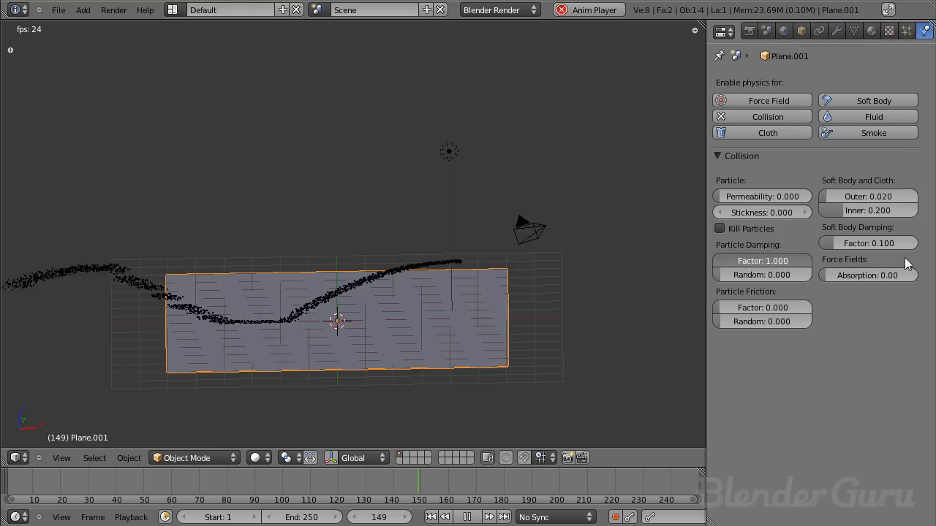
pyautogui.moveTo(772, 282); pyautogui.dragTo(813, 274)
pyautogui.scroll(4, 554, 313)
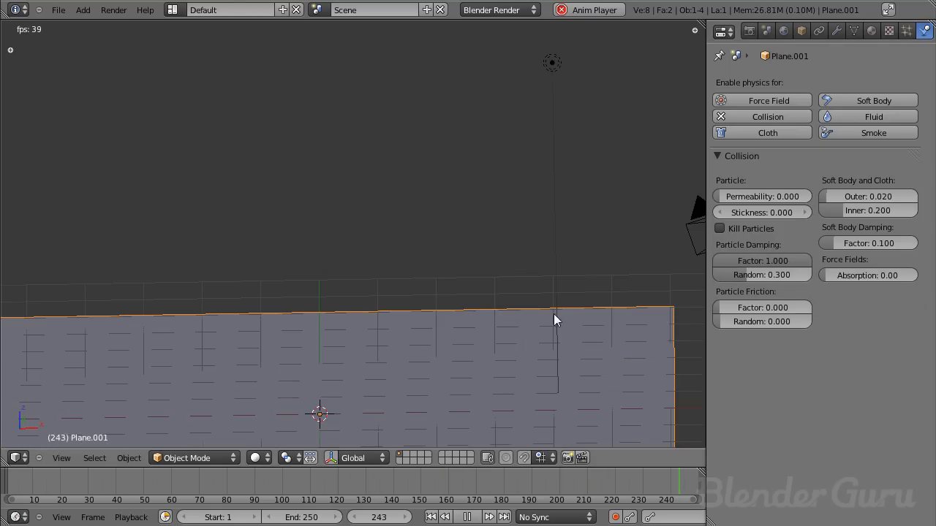
pyautogui.press('KP_1')
pyautogui.keyDown('shift'); pyautogui.moveTo(445, 302); pyautogui.dragTo(641, 188, button='middle'); pyautogui.keyUp('shift')
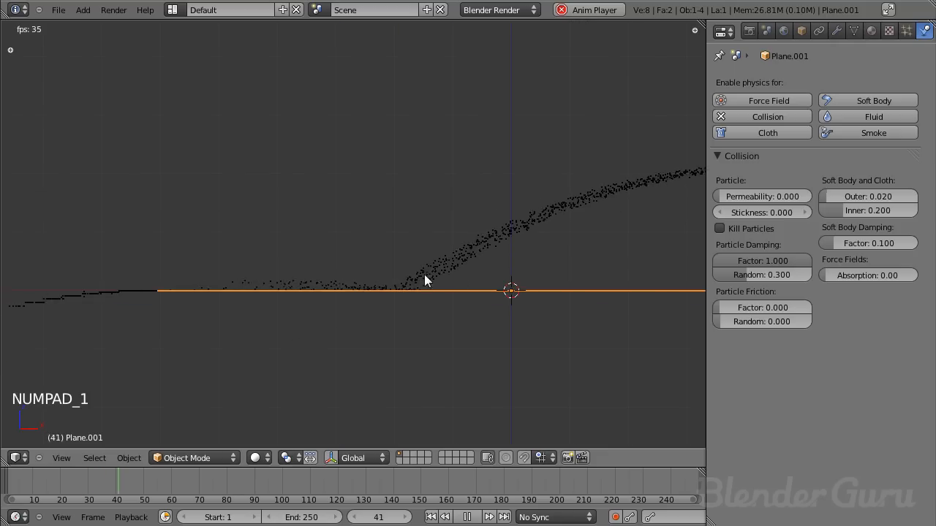
pyautogui.moveTo(321, 290); pyautogui.dragTo(309, 310, button='middle')
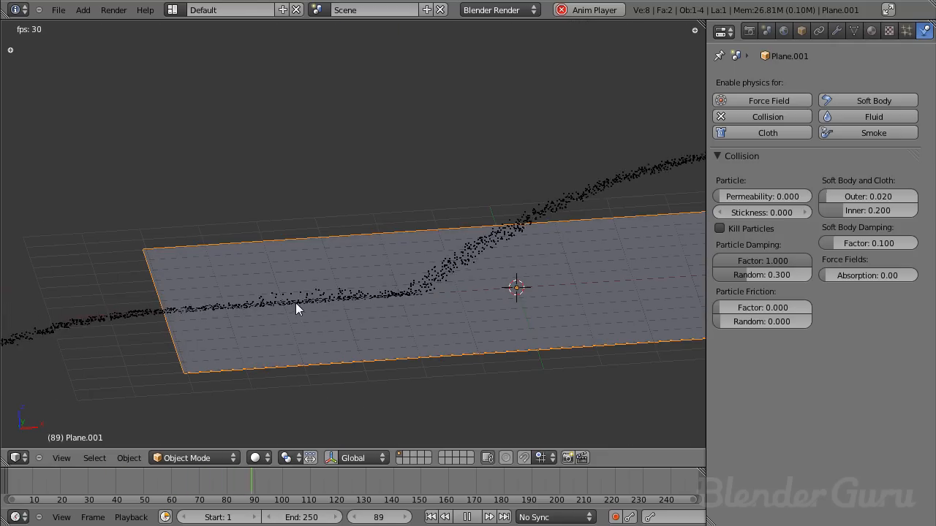
pyautogui.press('KP_1')
pyautogui.press('KP_1')
pyautogui.moveTo(439, 224); pyautogui.dragTo(319, 255, button='middle')
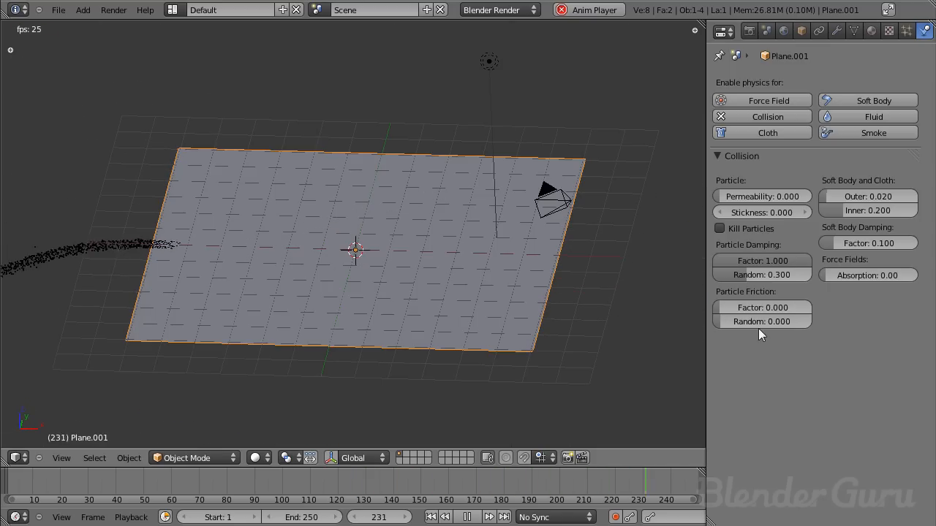
# - Set the floor's particle friction factor to 0.400 and its random friction to 0.400
pyautogui.moveTo(773, 308); pyautogui.dragTo(818, 307)
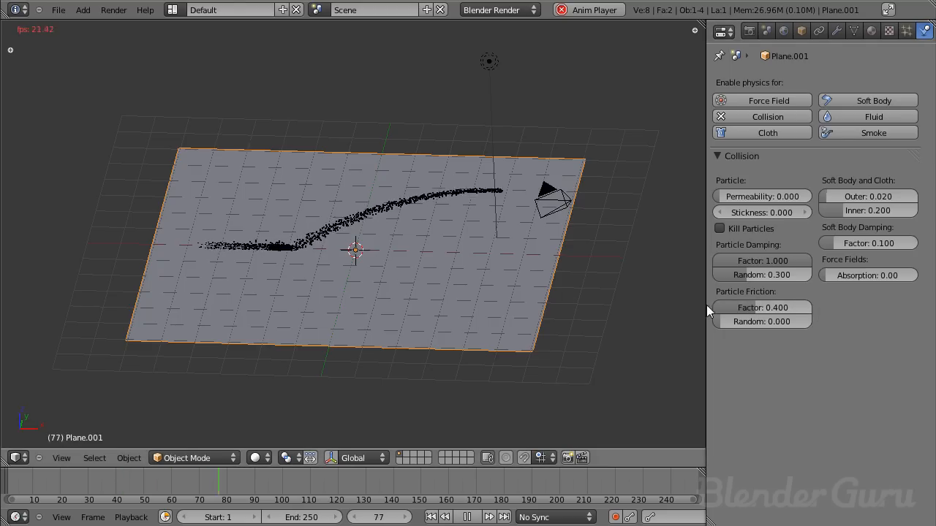
pyautogui.moveTo(771, 322); pyautogui.dragTo(819, 322)
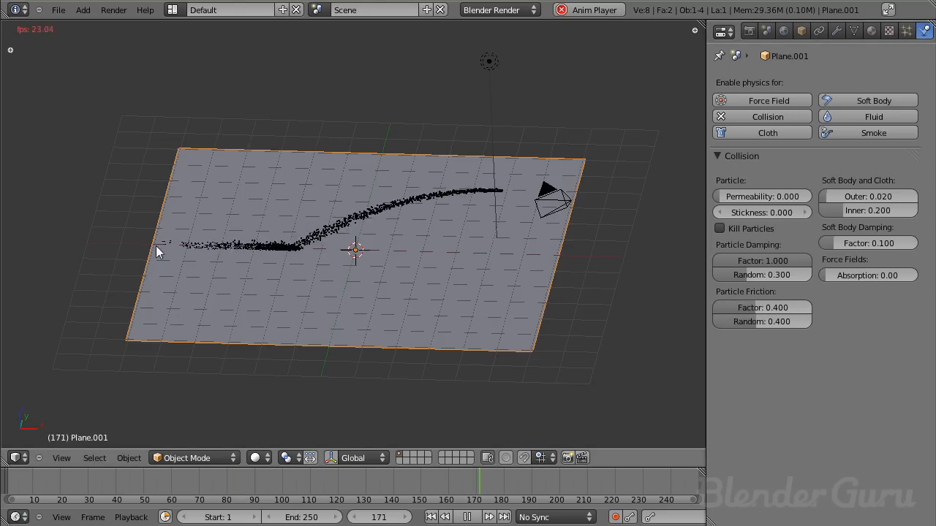
pyautogui.moveTo(269, 261); pyautogui.dragTo(356, 195, button='middle')
# - Select the particle emitter and examine how its stream meets the floor, in front view and at an angle
pyautogui.rightClick(484, 139)
pyautogui.press('KP_1')
pyautogui.press('KP_1')
pyautogui.press('KP_1')
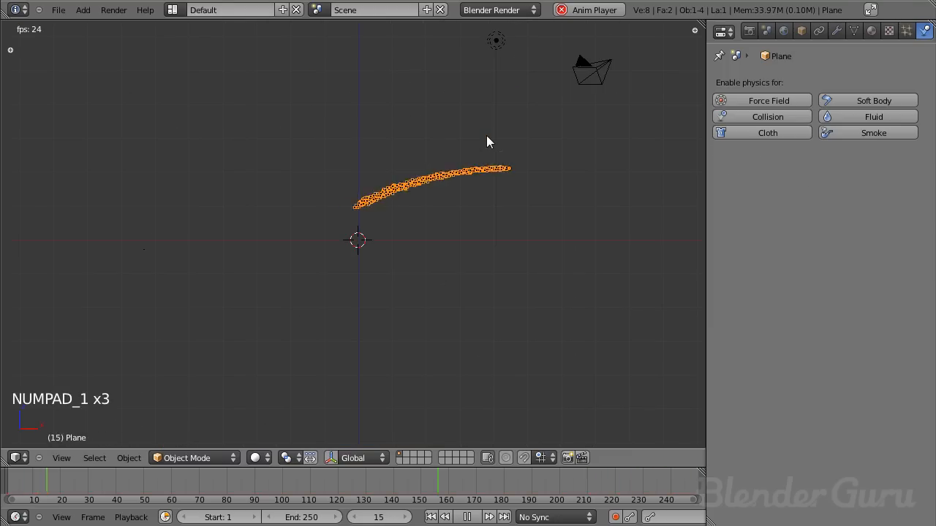
pyautogui.press('z')
pyautogui.moveTo(472, 176)
pyautogui.mouseDown(button='middle')
pyautogui.moveTo(290, 177)
pyautogui.moveTo(463, 266)
pyautogui.moveTo(327, 247)
pyautogui.moveTo(322, 164)
pyautogui.mouseUp(button='middle')
pyautogui.press('z')
pyautogui.scroll(-5, 323, 165)
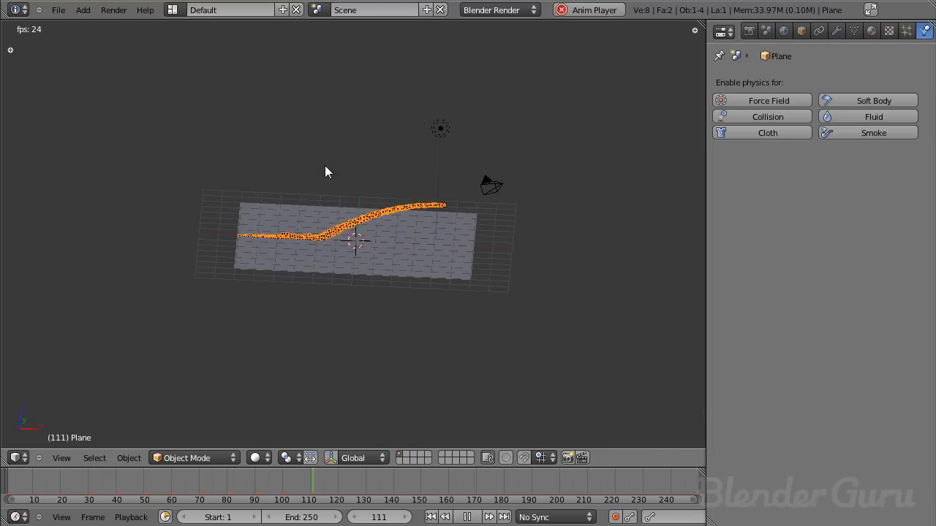
pyautogui.press('KP_1')
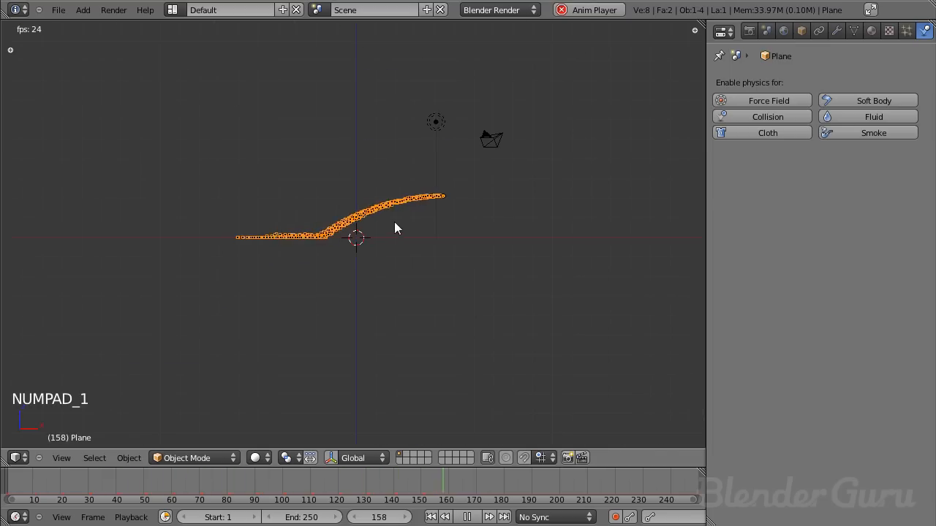
# - Duplicate the floor plane along negative X toward the floor's far edge and rotate the copy 90 degrees into a wall
pyautogui.rightClick(391, 239)
pyautogui.scroll(3, 550, 149)
pyautogui.hotkey('shift', 'd')
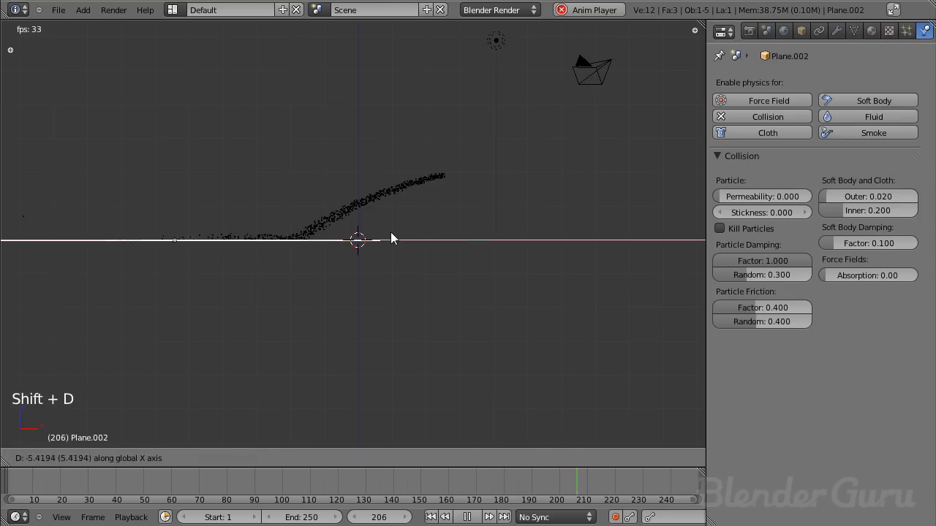
pyautogui.press('r')
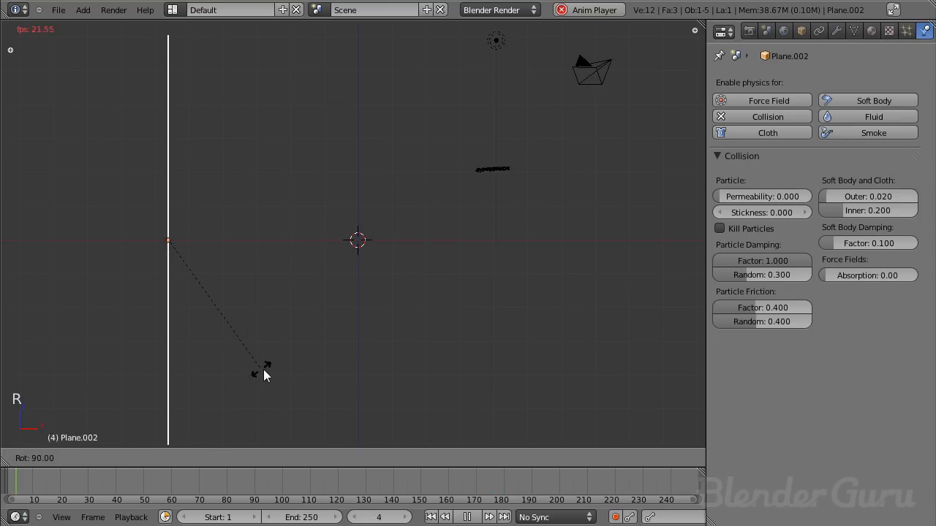
pyautogui.click(267, 371)
# - Raise the wall plane slightly so that more of it stands above the floor
pyautogui.moveTo(276, 324); pyautogui.dragTo(243, 222, button='middle')
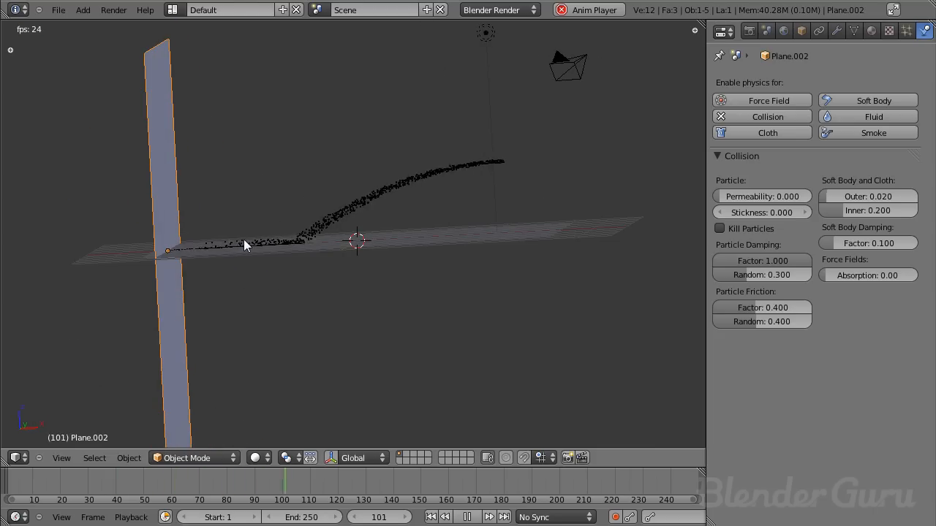
pyautogui.press('g')
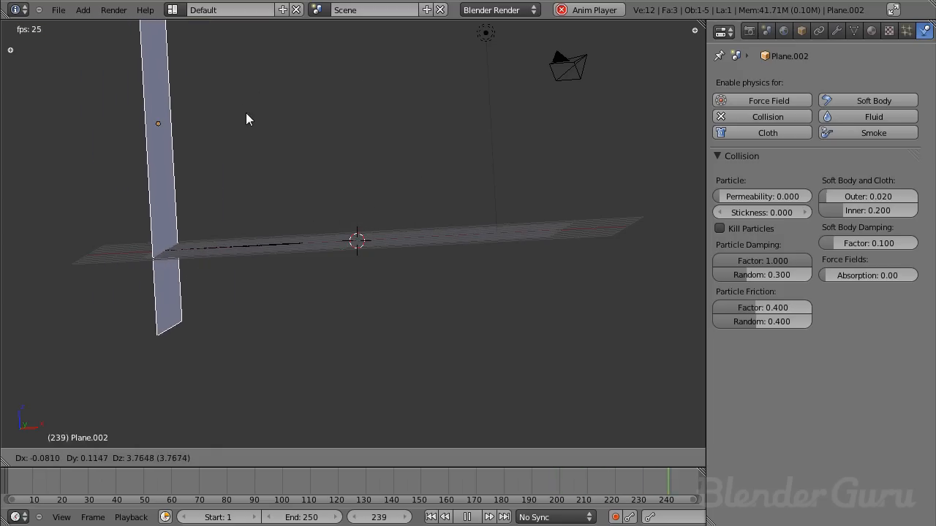
pyautogui.click(253, 201)
pyautogui.moveTo(253, 200); pyautogui.dragTo(401, 219, button='middle')
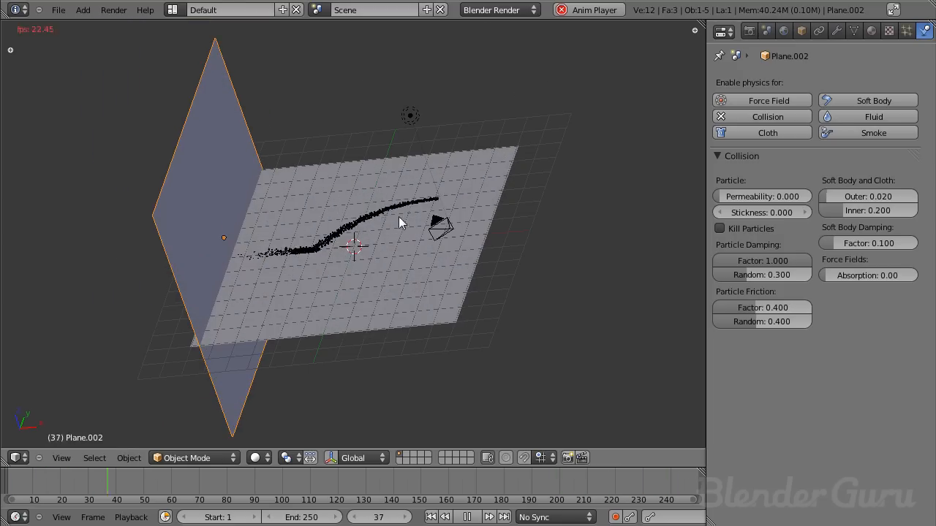
# - Select the emitter in front wireframe view, stop playback, and insert a Rotation keyframe for it at frame 50
pyautogui.rightClick(438, 202)
pyautogui.press('KP_1')
pyautogui.press('z')
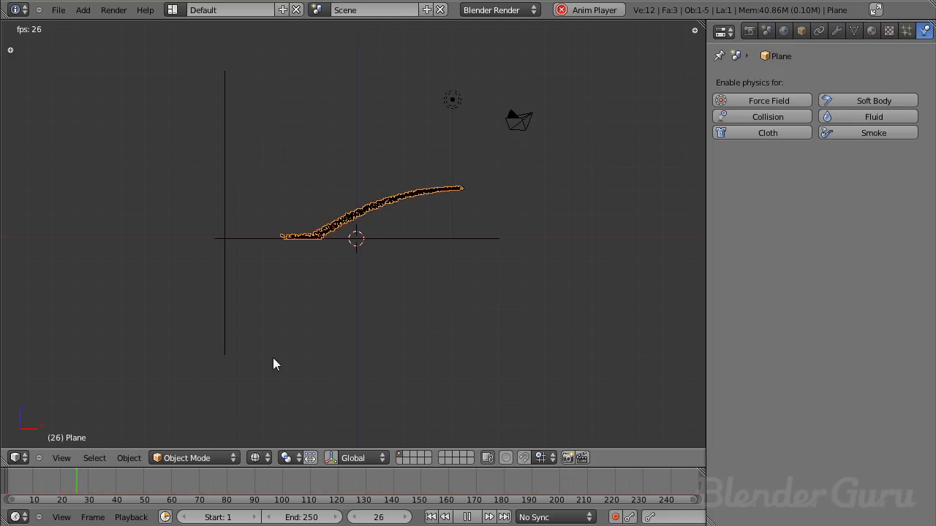
pyautogui.hotkey('alt', 'a')
pyautogui.click(145, 480)
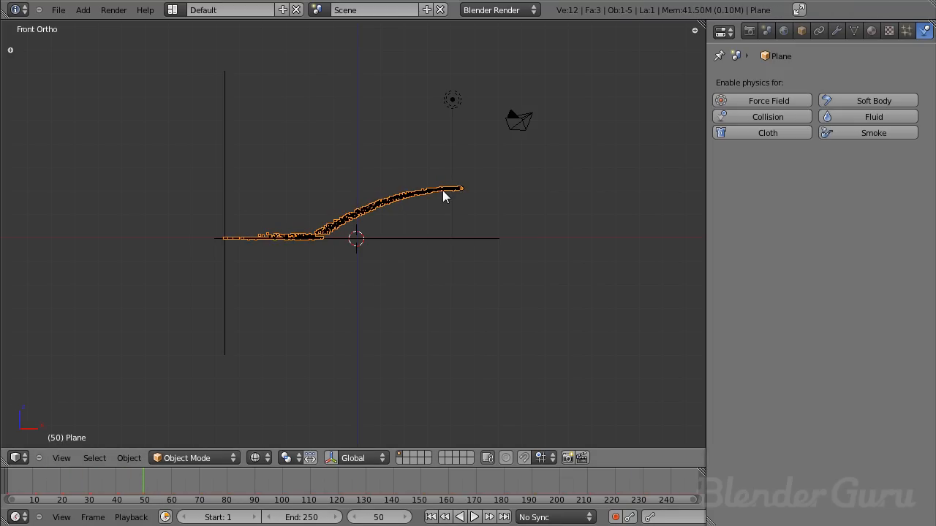
pyautogui.press('i')
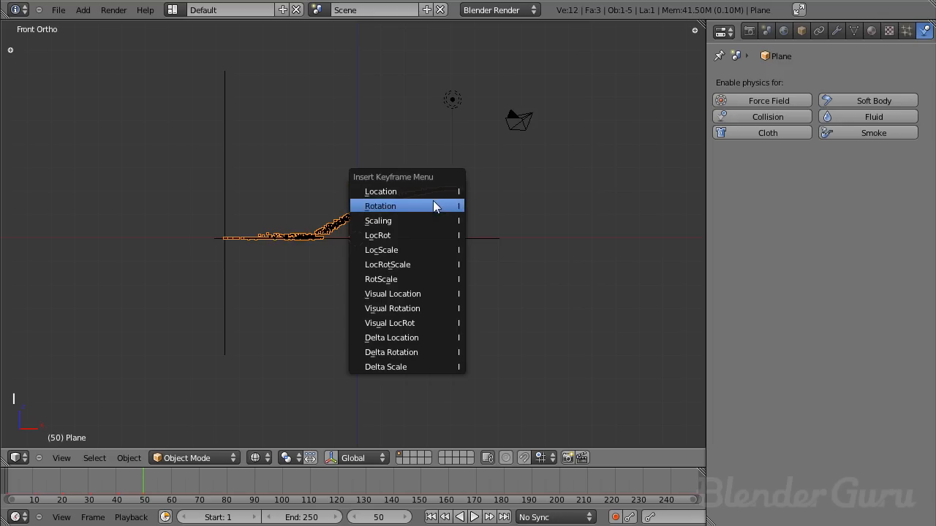
pyautogui.click(432, 202)
# - At frame 60, rotate the emitter to aim the stream upward and insert a Rotation keyframe
pyautogui.moveTo(152, 483); pyautogui.dragTo(171, 481)
pyautogui.press('r')
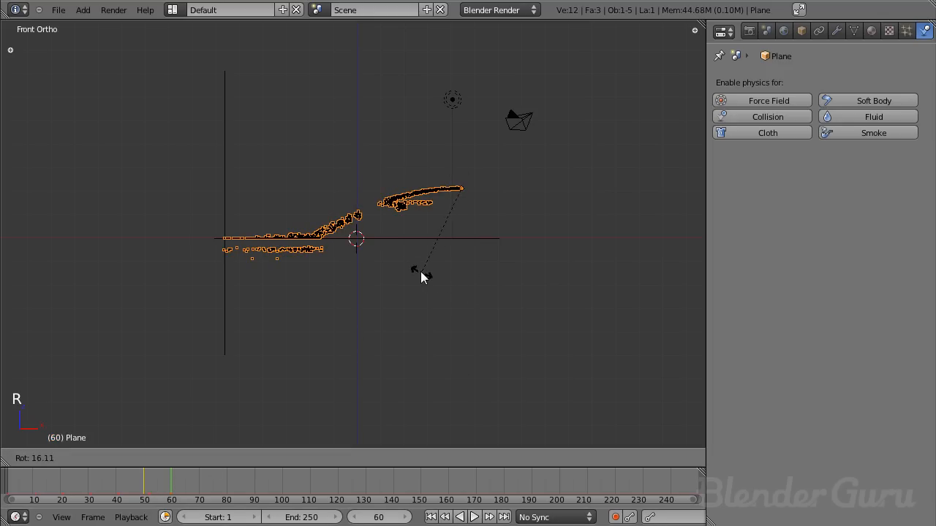
pyautogui.click(400, 246)
pyautogui.press('i')
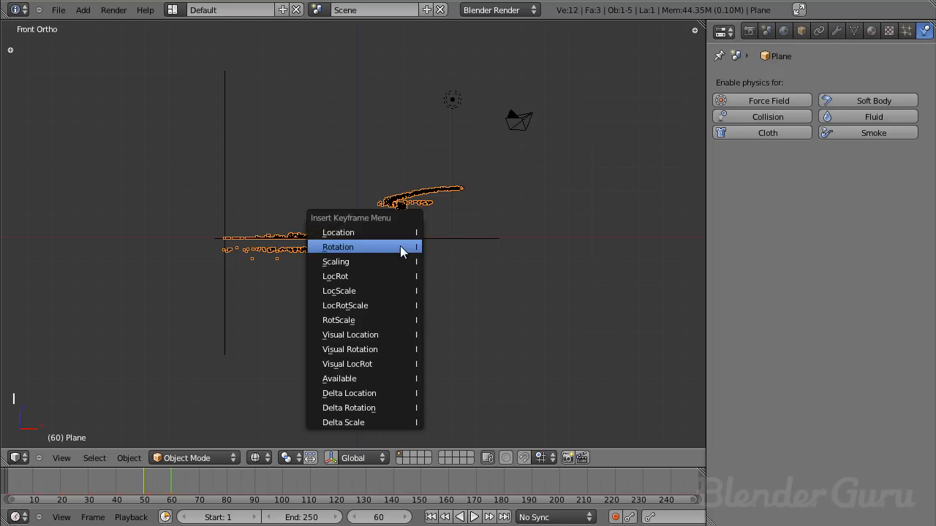
pyautogui.click(400, 246)
# - At frame 75, rotate the emitter to aim the stream down at the floor and insert a Rotation keyframe
pyautogui.moveTo(162, 484); pyautogui.dragTo(214, 482)
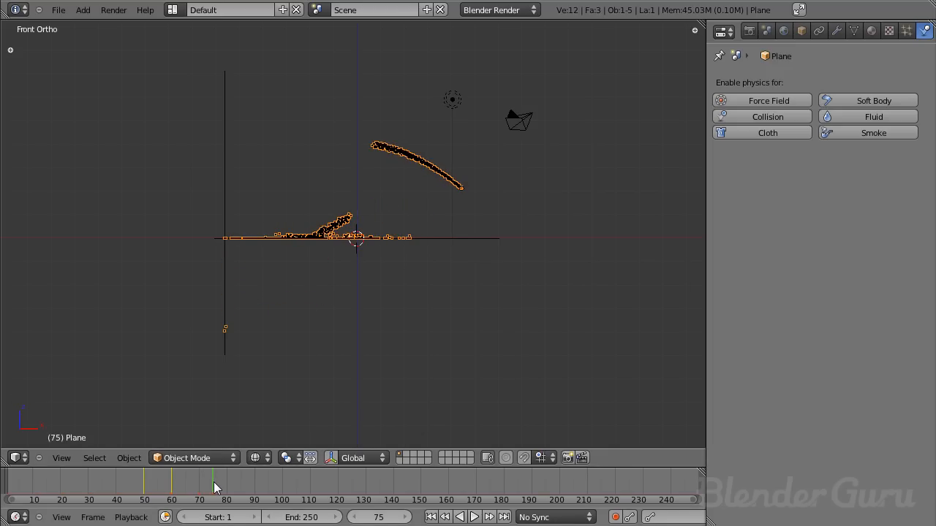
pyautogui.press('r')
pyautogui.click(340, 317)
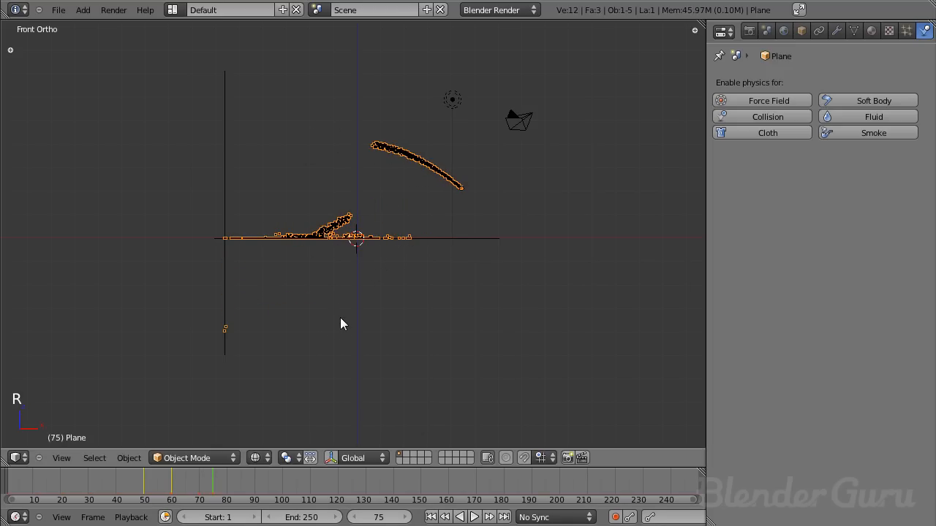
pyautogui.press('i')
pyautogui.click(340, 318)
pyautogui.hotkey('alt', 'a')
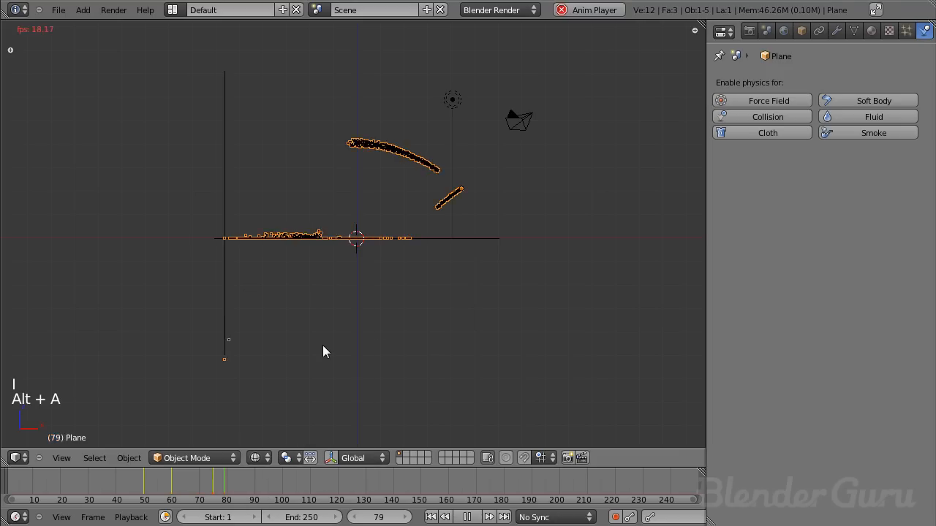
pyautogui.hotkey('alt', 'a')
# - At frame 100, rotate the emitter to bring the stream back to a nearly level aim and insert a Rotation keyframe
pyautogui.moveTo(262, 484); pyautogui.dragTo(283, 486)
pyautogui.press('i')
pyautogui.click(333, 249)
pyautogui.press('r')
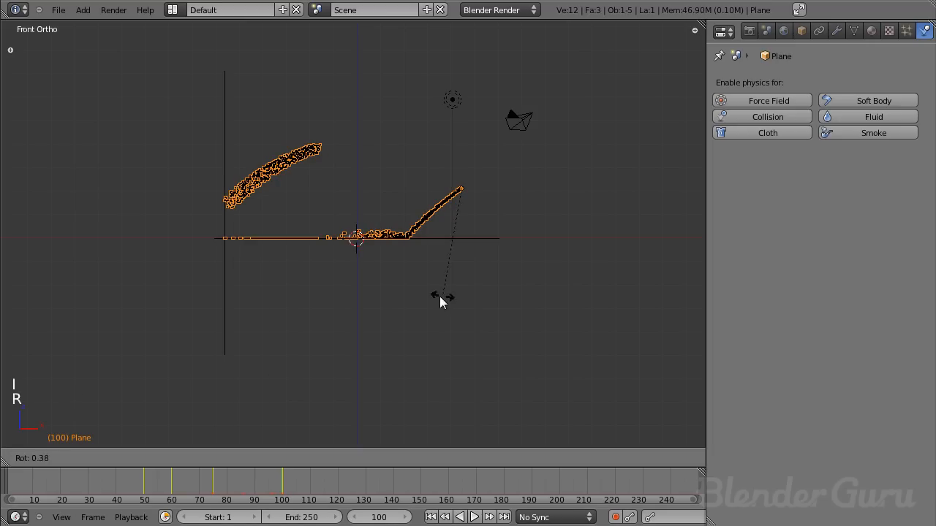
pyautogui.rightClick(347, 269)
pyautogui.press('i')
pyautogui.click(347, 271)
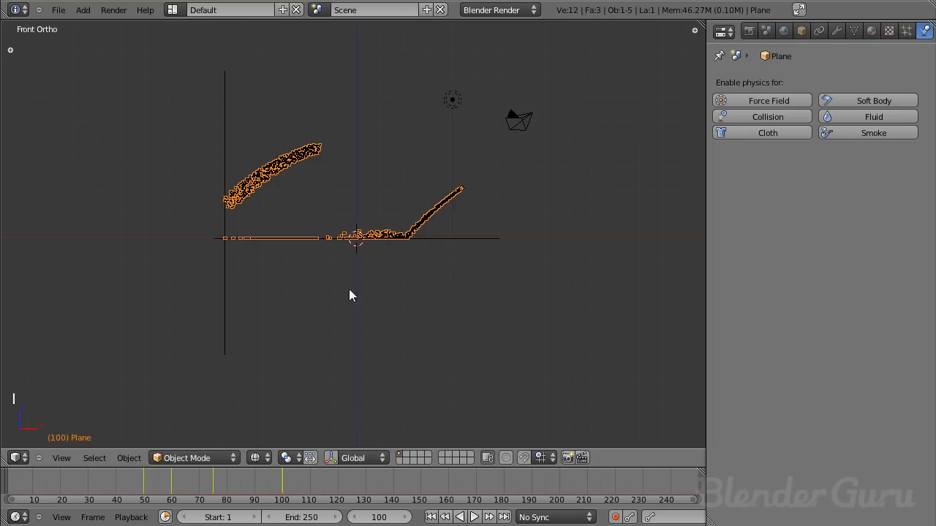
# - Play back the animation and examine how the moving particle stream hits the floor and wall from several views
pyautogui.moveTo(278, 480); pyautogui.dragTo(71, 482)
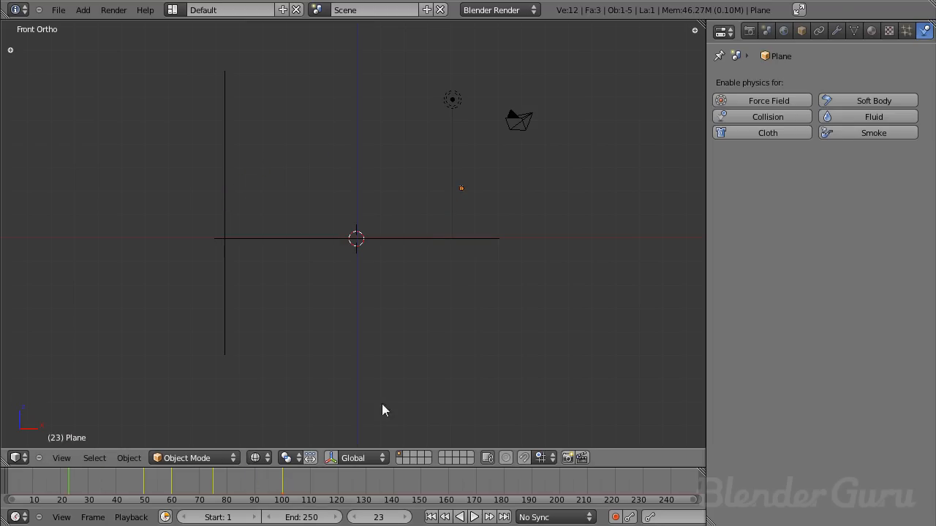
pyautogui.hotkey('alt', 'a')
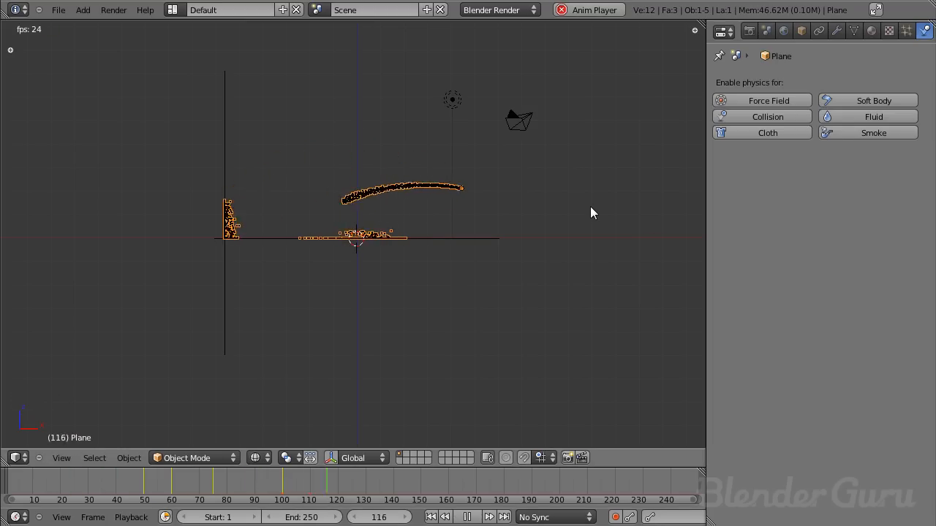
pyautogui.press('Escape')
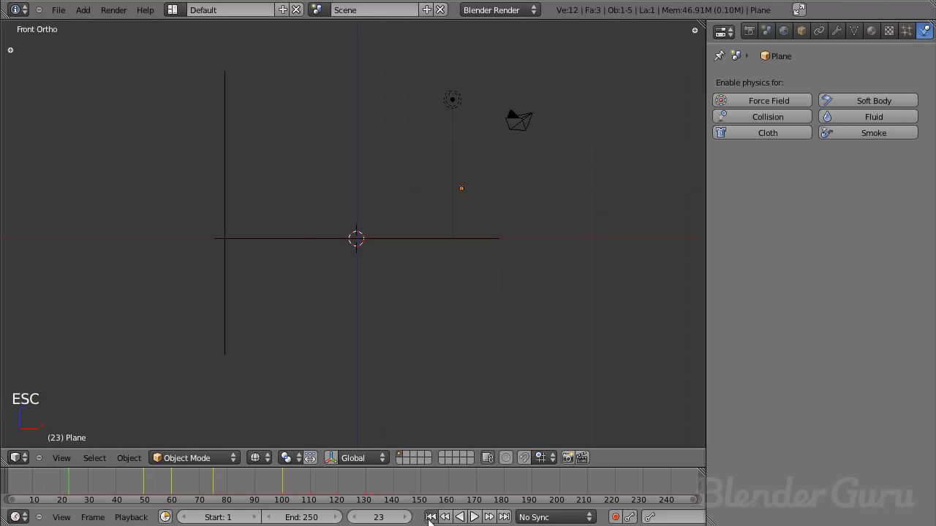
pyautogui.hotkey('alt', 'a')
pyautogui.scroll(4, 536, 269)
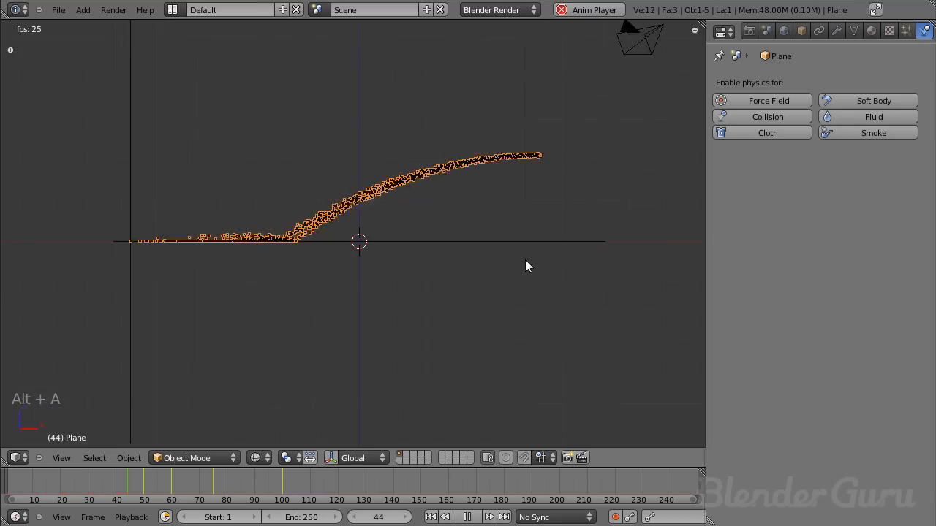
pyautogui.keyDown('shift'); pyautogui.moveTo(457, 193); pyautogui.dragTo(480, 242, button='middle'); pyautogui.keyUp('shift')
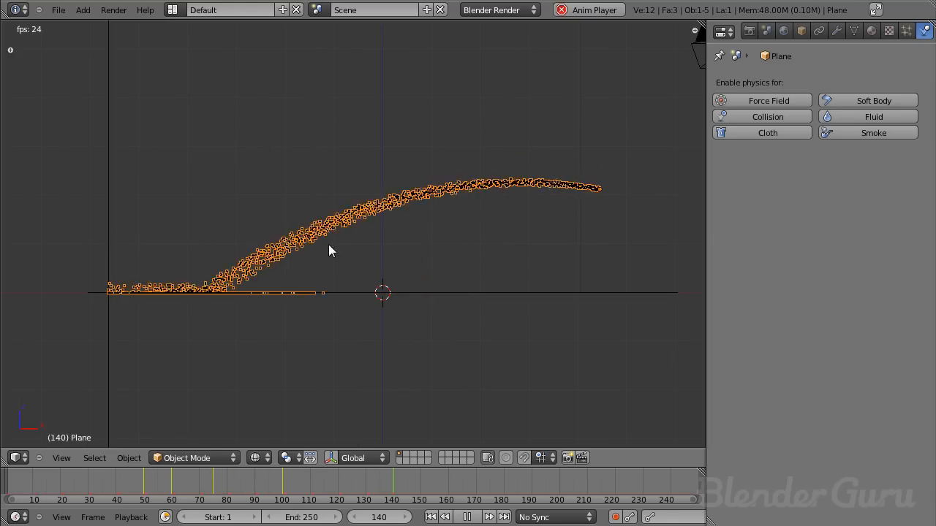
pyautogui.hotkey('alt', 'a')
pyautogui.scroll(-4, 409, 220)
pyautogui.scroll(4, 497, 194)
pyautogui.moveTo(502, 177)
pyautogui.mouseDown(button='middle')
pyautogui.moveTo(339, 242)
pyautogui.moveTo(243, 221)
pyautogui.moveTo(324, 226)
pyautogui.moveTo(302, 211)
pyautogui.mouseUp(button='middle')
pyautogui.press('KP_1')
pyautogui.press('z')
pyautogui.press('z')
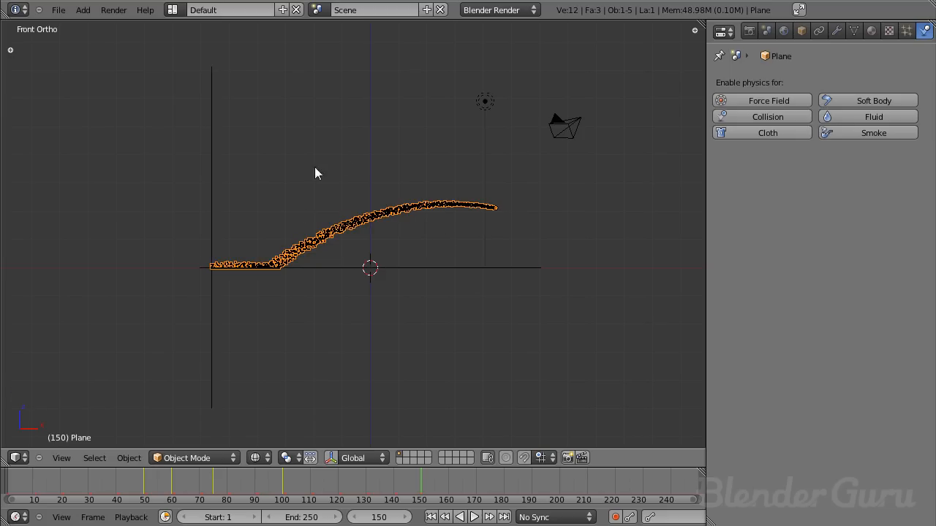
pyautogui.scroll(2, 302, 218)
pyautogui.scroll(-3, 327, 237)
pyautogui.keyDown('shift'); pyautogui.moveTo(375, 242); pyautogui.dragTo(373, 254, button='middle'); pyautogui.keyUp('shift')
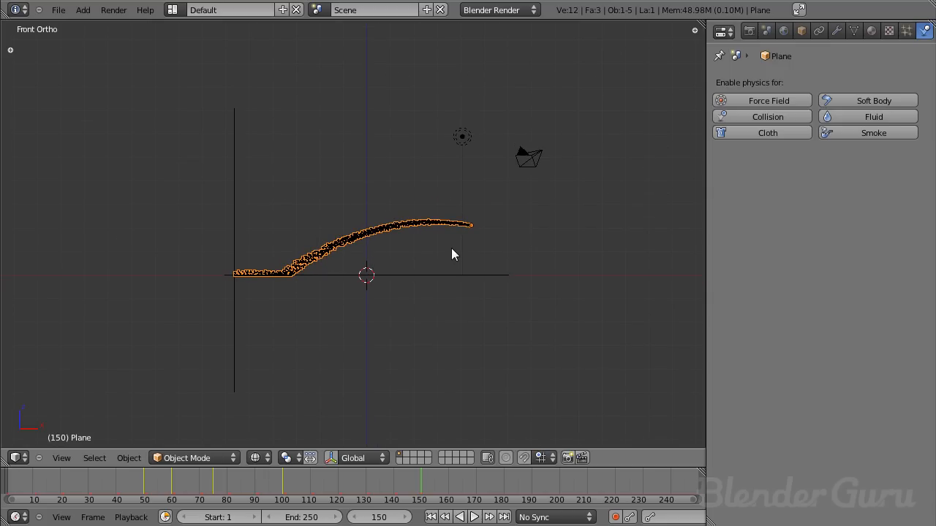
# - Go to frame 110 and add a cube mesh at the scene's centre in top view
pyautogui.click(309, 486)
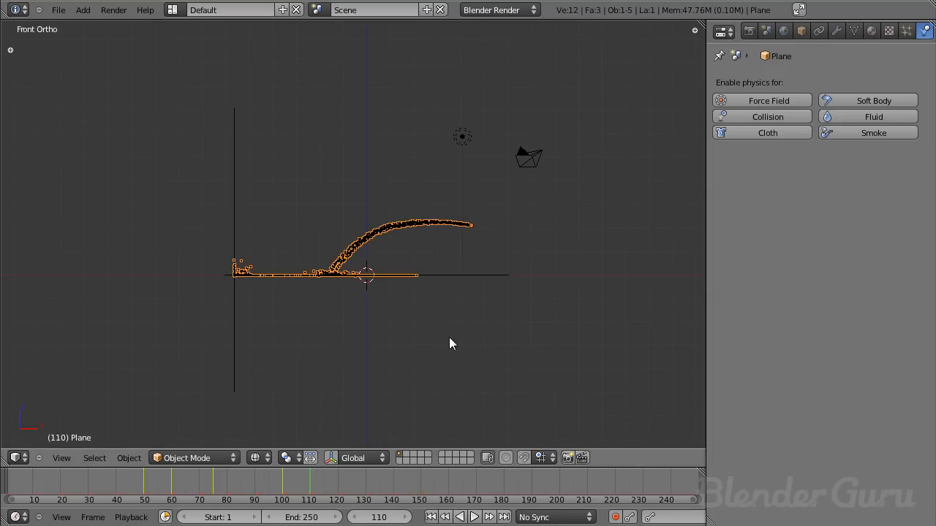
pyautogui.press('KP_7')
pyautogui.hotkey('shift', 'a')
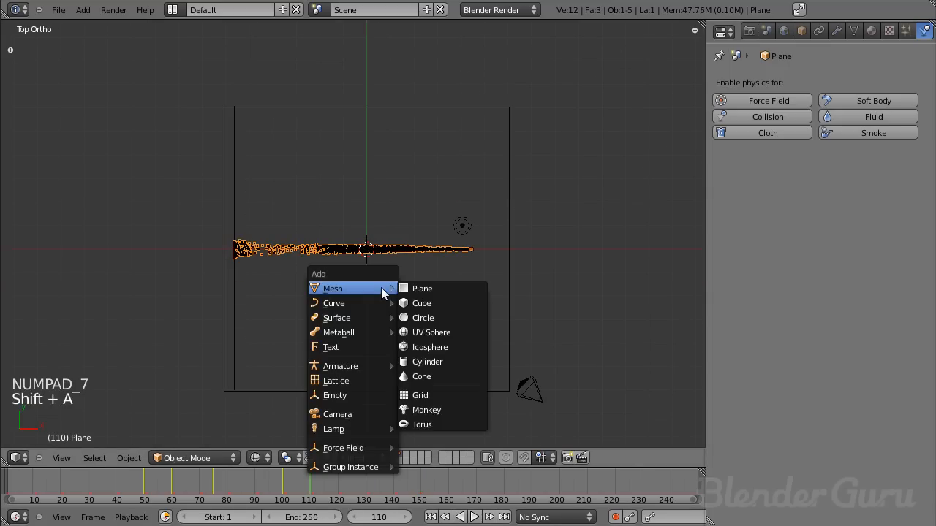
pyautogui.moveTo(393, 289)
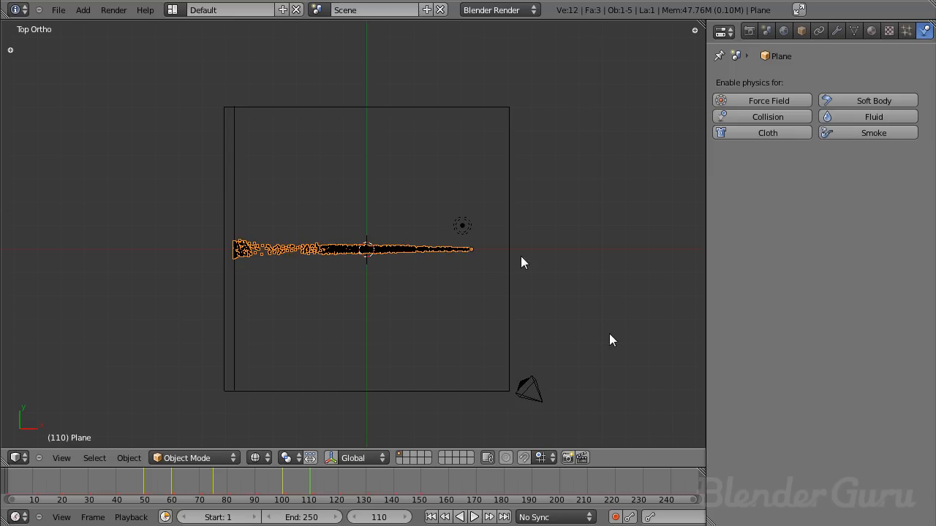
pyautogui.hotkey('shift', 'a')
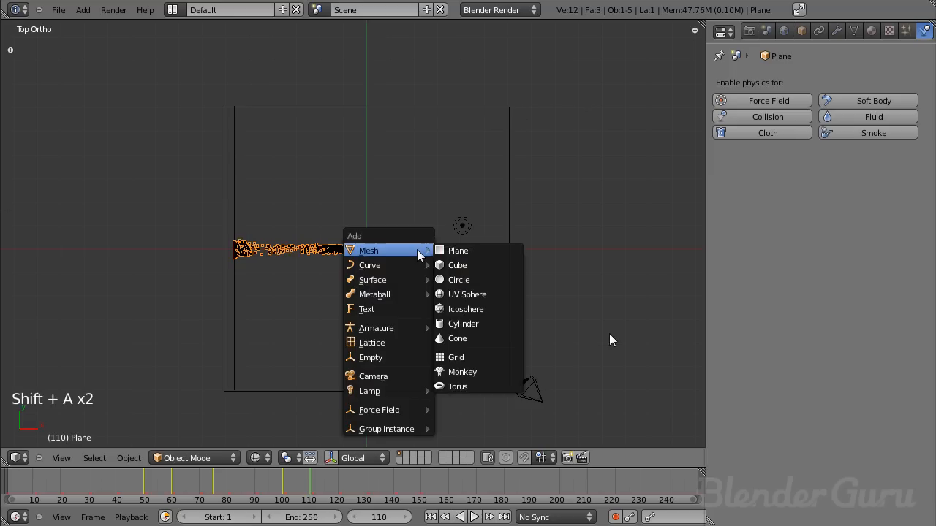
pyautogui.click(463, 264)
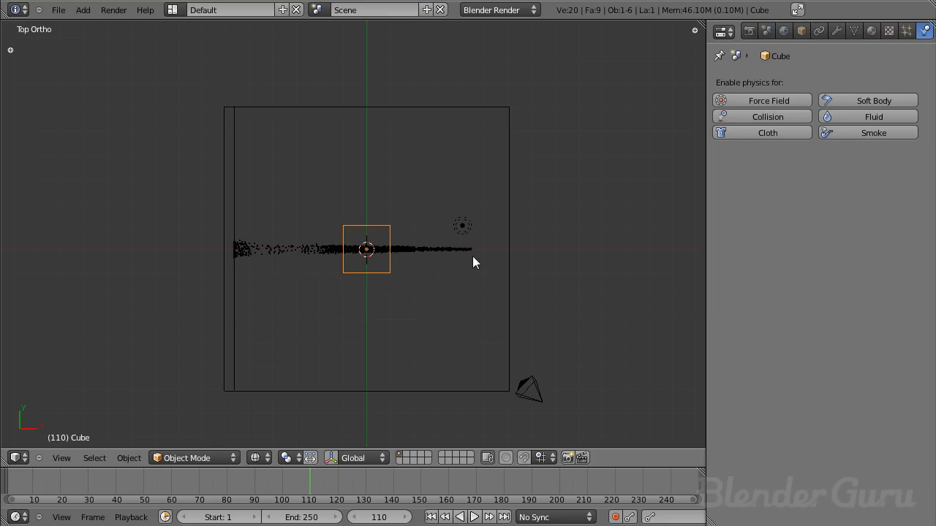
# - In front view, raise the cube, scale it up to span the whole stream, and shift it along X over the particles
pyautogui.press('KP_1')
pyautogui.press('g')
pyautogui.press('s')
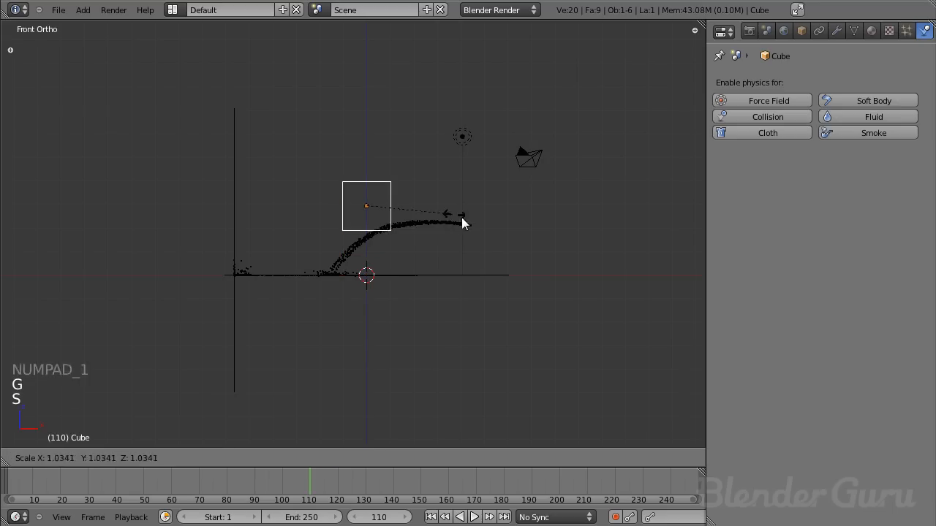
pyautogui.click(765, 313)
pyautogui.press('g')
pyautogui.click(676, 304)
pyautogui.press('s')
pyautogui.click(606, 289)
pyautogui.press('g')
pyautogui.press('x')
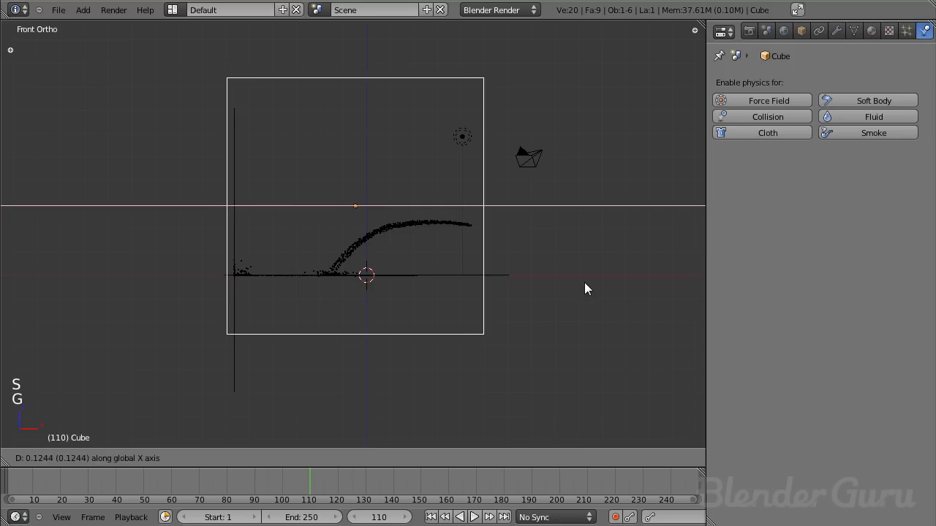
pyautogui.click(586, 282)
# - Flatten the cube along Z and move it vertically so its base sits just below the floor plane
pyautogui.press('s')
pyautogui.press('z')
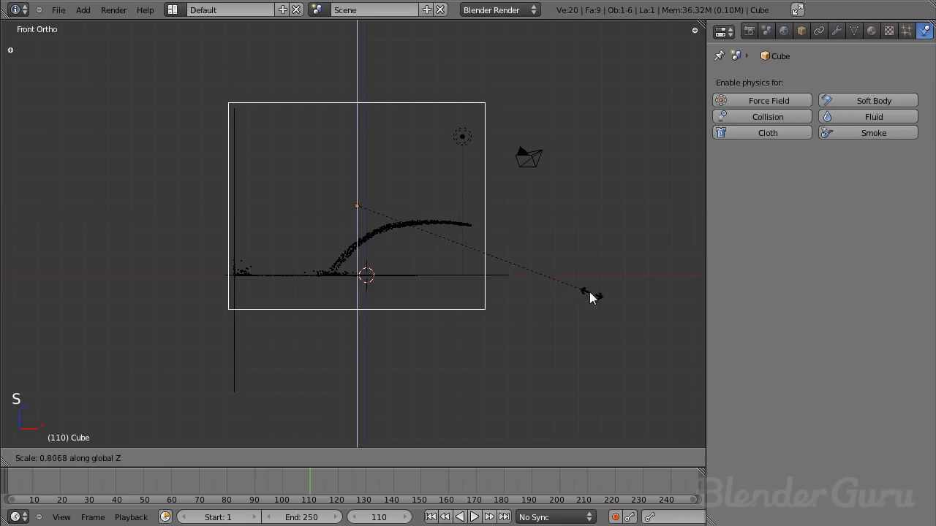
pyautogui.click(539, 258)
pyautogui.press('g')
pyautogui.press('z')
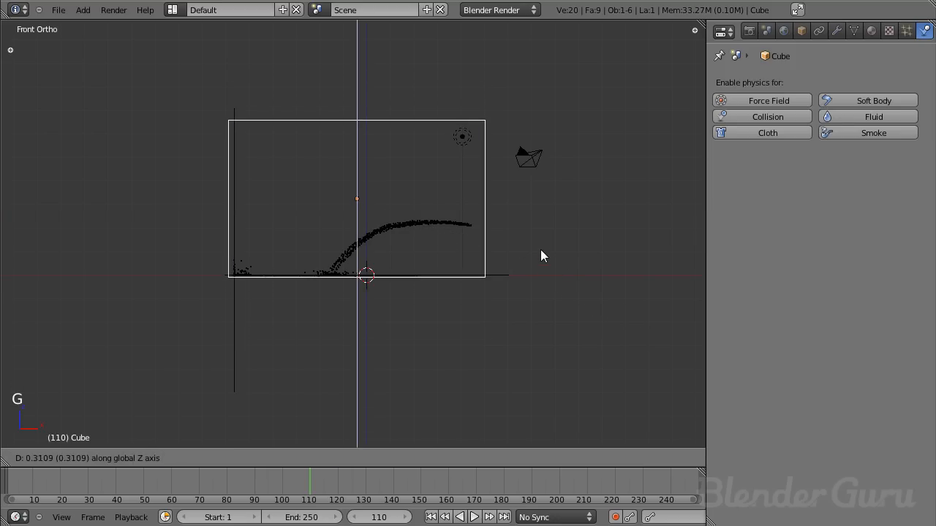
pyautogui.click(544, 253)
# - Narrow the cube along Y so it encloses the stream more tightly from the sides
pyautogui.moveTo(408, 198); pyautogui.dragTo(481, 219, button='middle')
pyautogui.press('s')
pyautogui.press('y')
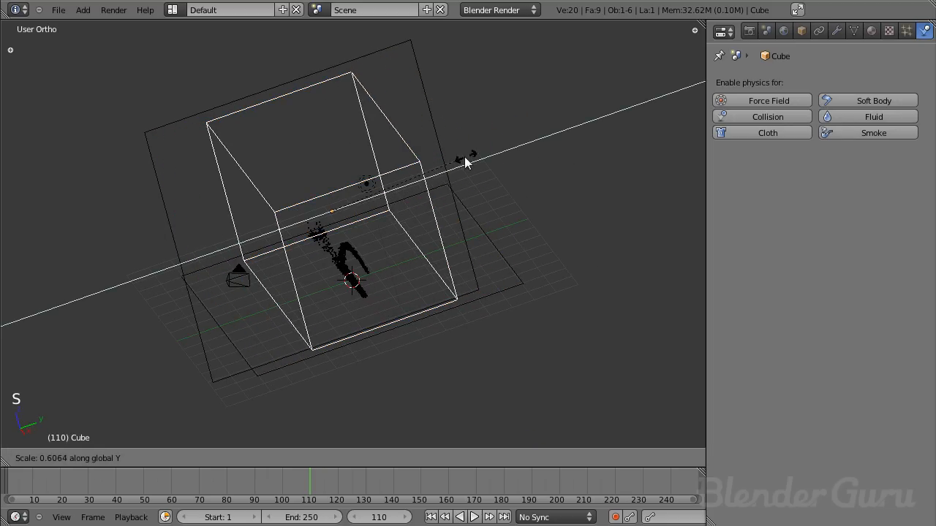
pyautogui.click(420, 176)
pyautogui.moveTo(420, 178); pyautogui.dragTo(370, 222, button='middle')
pyautogui.press('KP_1')
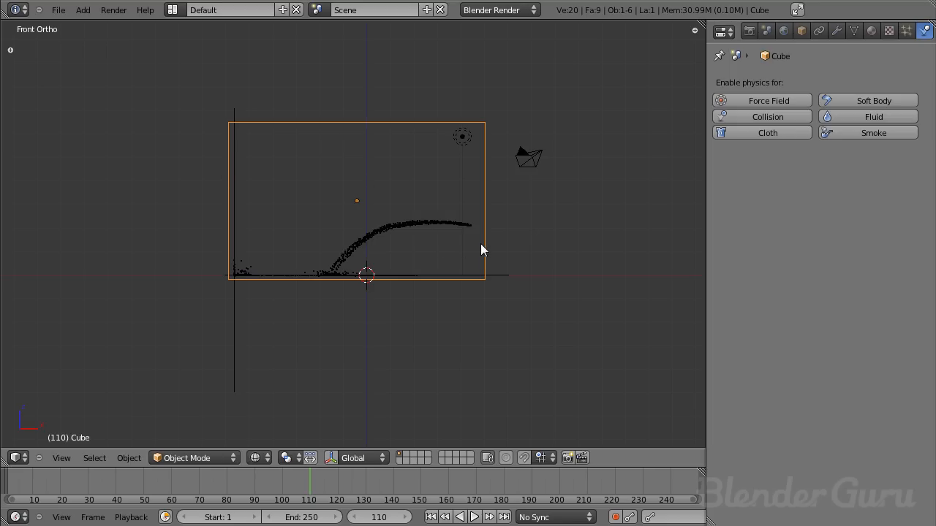
# - Select the camera and align it to a zoomed-in front view of the particle stream
pyautogui.moveTo(549, 229); pyautogui.dragTo(395, 232, button='middle')
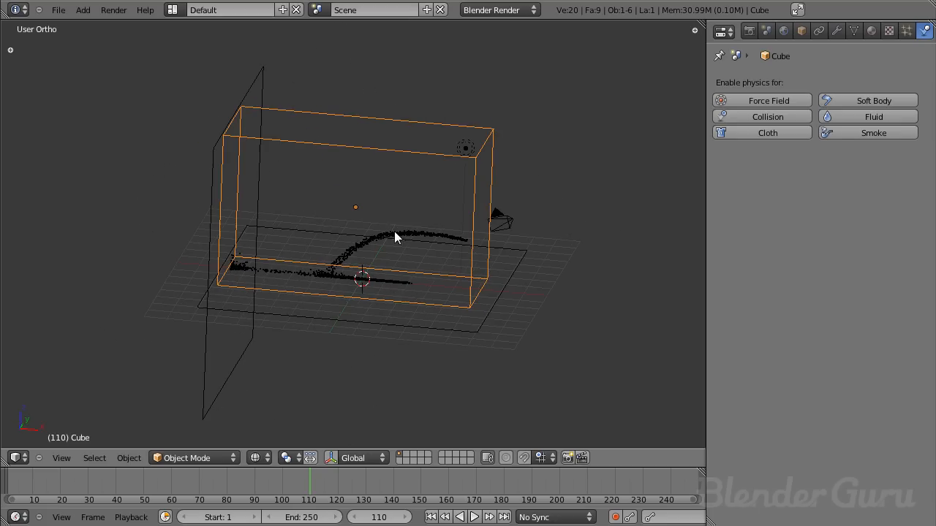
pyautogui.rightClick(503, 223)
pyautogui.press('KP_1')
pyautogui.press('KP_1')
pyautogui.scroll(4, 569, 207)
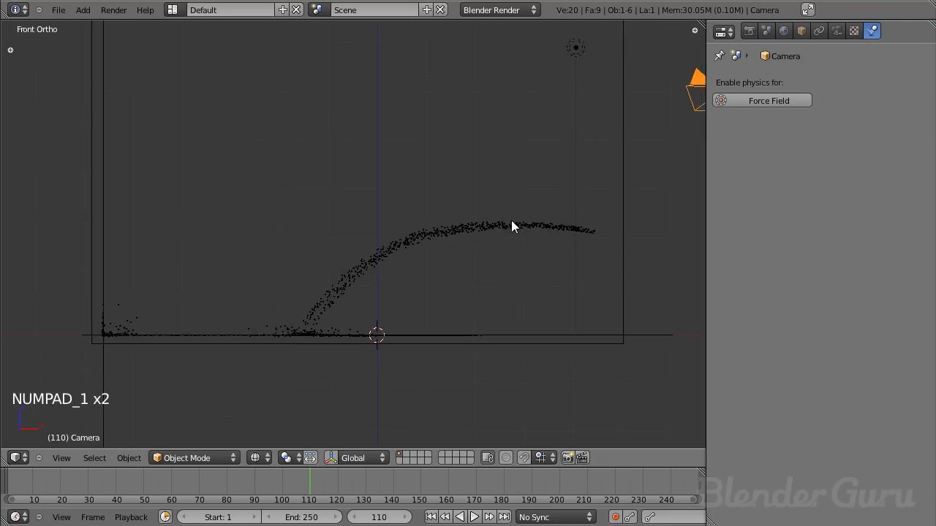
pyautogui.keyDown('shift'); pyautogui.scroll(2, 514, 226); pyautogui.keyUp('shift')
pyautogui.press('ctrl+alt+KP_0')
# - Pull the camera back along its local Z and reposition it until the whole stream fits inside the frame
pyautogui.press('g')
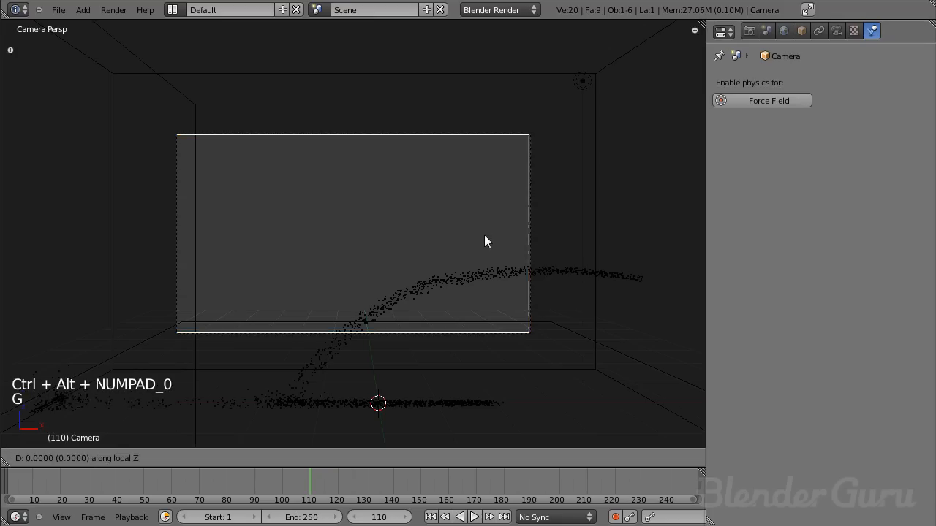
pyautogui.click(500, 300)
pyautogui.press('z')
pyautogui.press('z')
pyautogui.press('g')
pyautogui.click(495, 264)
pyautogui.press('g')
pyautogui.click(498, 281)
pyautogui.press('g')
pyautogui.middleClick(483, 283)
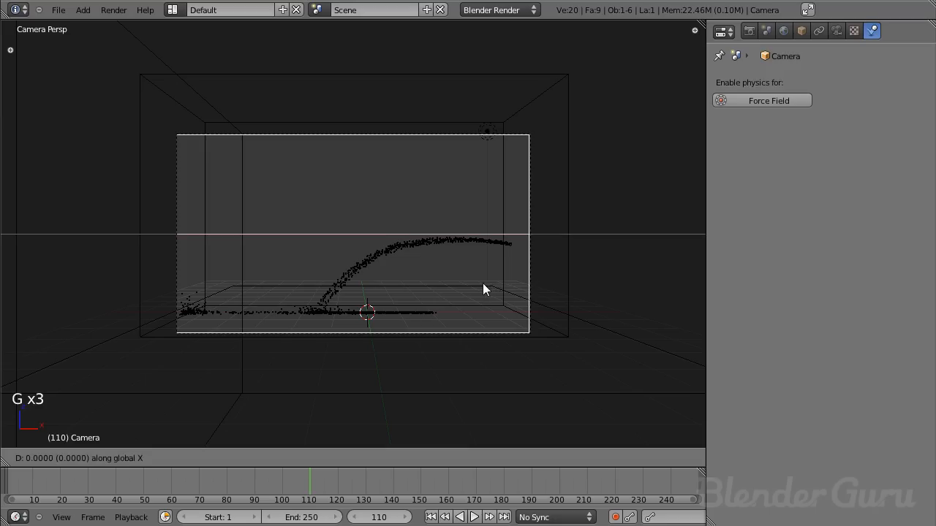
pyautogui.click(480, 282)
# - Select the wall plane and move it about 1 unit along negative X, away from the stream
pyautogui.rightClick(249, 234)
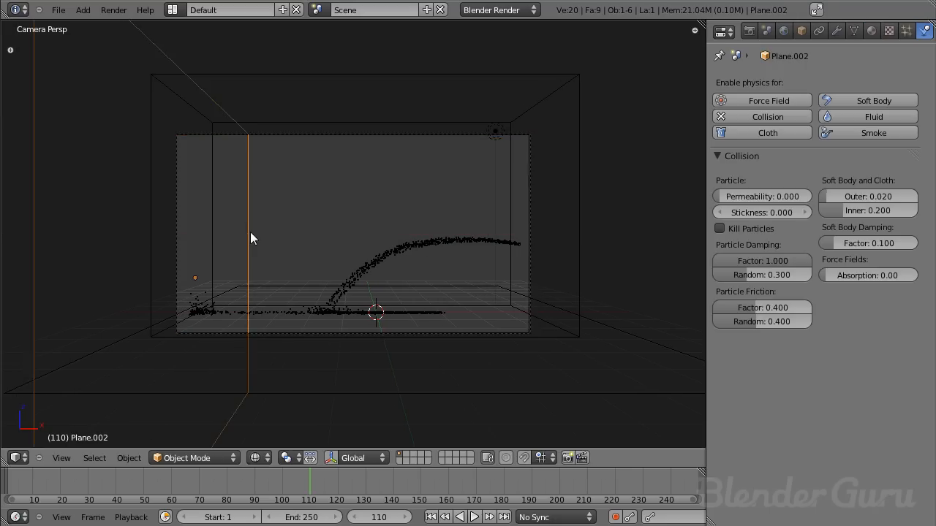
pyautogui.press('z')
pyautogui.press('KP_1')
pyautogui.press('g')
pyautogui.middleClick(343, 203)
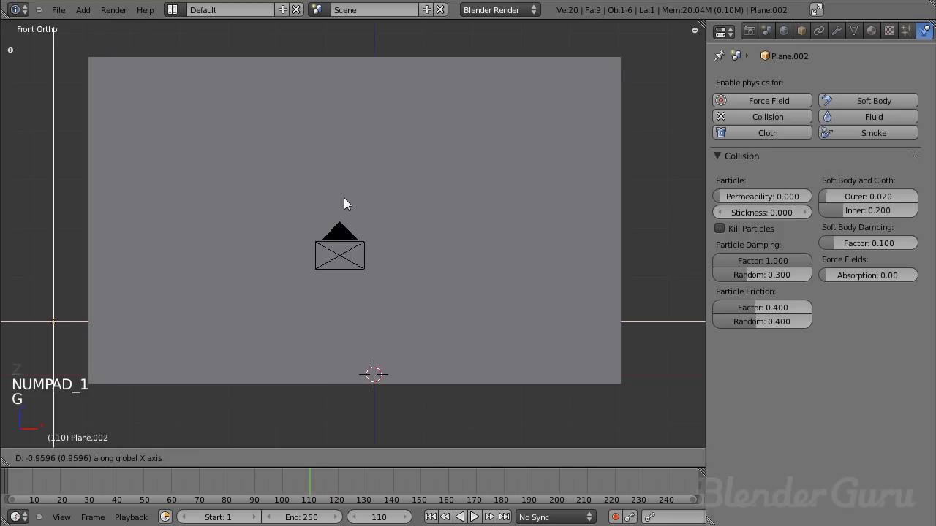
pyautogui.click(343, 198)
# - Select the floor plane in wireframe, scale it up, and shift it toward the wall so it extends past the wall
pyautogui.press('z')
pyautogui.scroll(-3, 298, 217)
pyautogui.rightClick(220, 315)
pyautogui.press('s')
pyautogui.click(578, 305)
pyautogui.press('g')
pyautogui.click(564, 296)
# - Stretch the cube along X and move it about 0.57 units along negative X so it reaches past the wall
pyautogui.rightClick(208, 218)
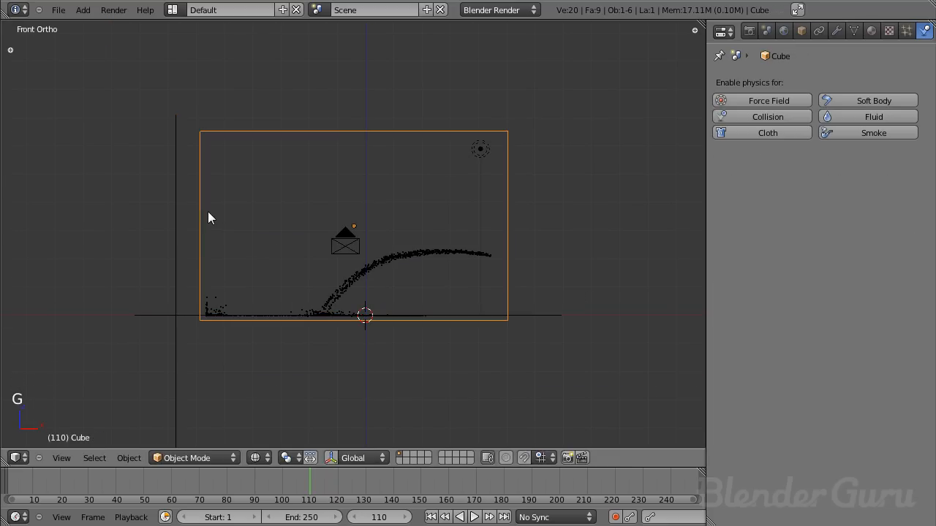
pyautogui.press('s')
pyautogui.middleClick(567, 217)
pyautogui.click(586, 221)
pyautogui.press('g')
pyautogui.middleClick(581, 223)
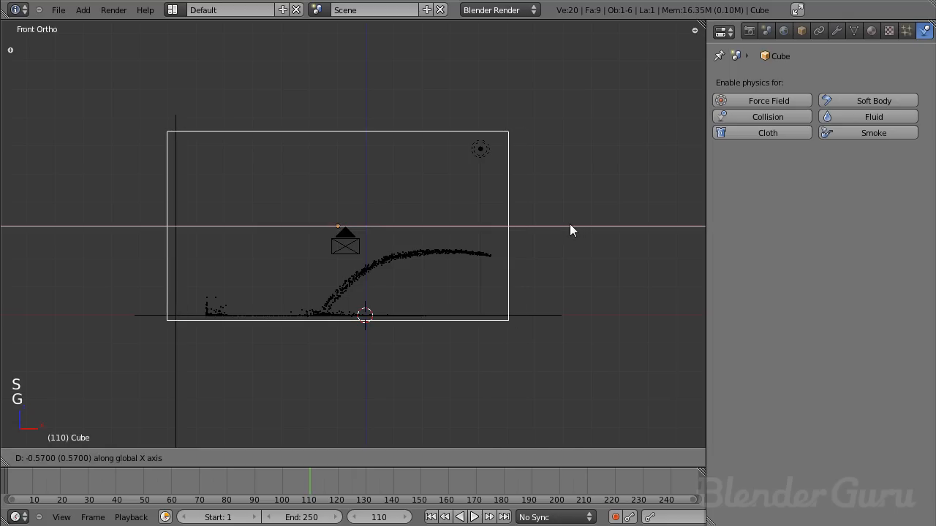
pyautogui.click(570, 224)
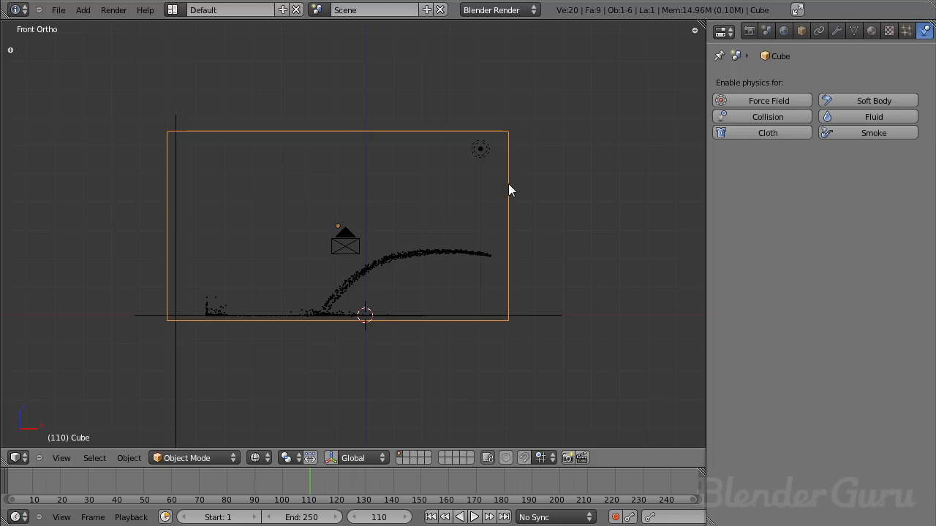
# - Try to extend the emitter-side end of the cube along X by moving its four end vertices in Edit Mode
pyautogui.press('Tab')
pyautogui.press('a')
pyautogui.press('a')
pyautogui.press('b')
pyautogui.moveTo(485, 101); pyautogui.dragTo(569, 401)
pyautogui.press('g')
pyautogui.middleClick(622, 401)
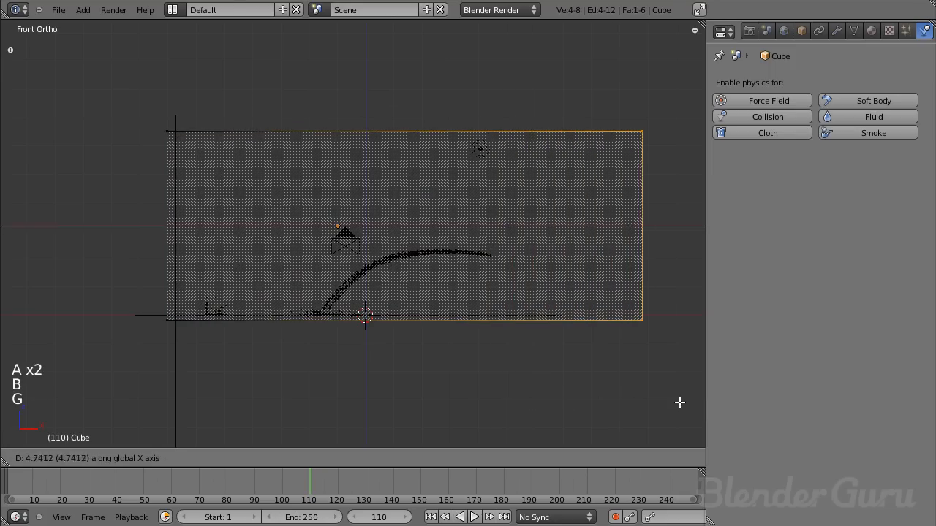
pyautogui.click(591, 403)
pyautogui.press('Tab')
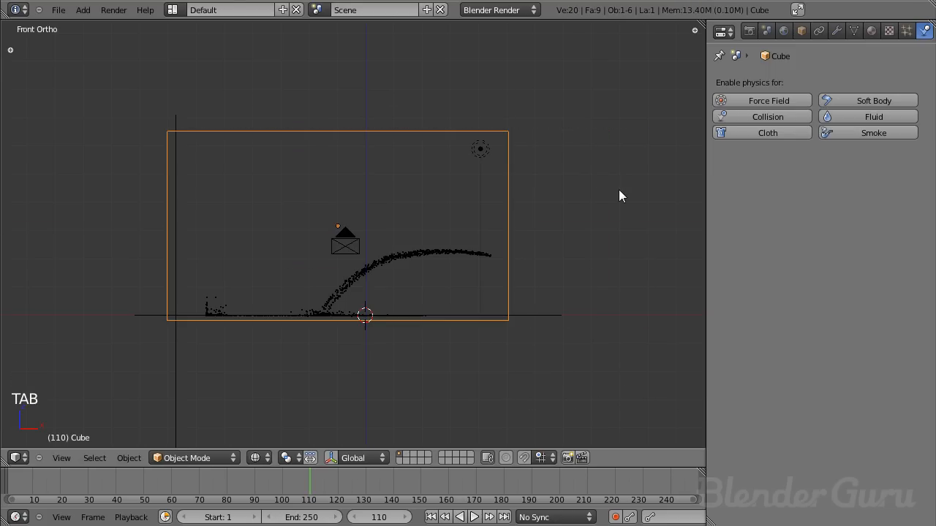
pyautogui.moveTo(457, 130); pyautogui.dragTo(439, 220, button='middle')
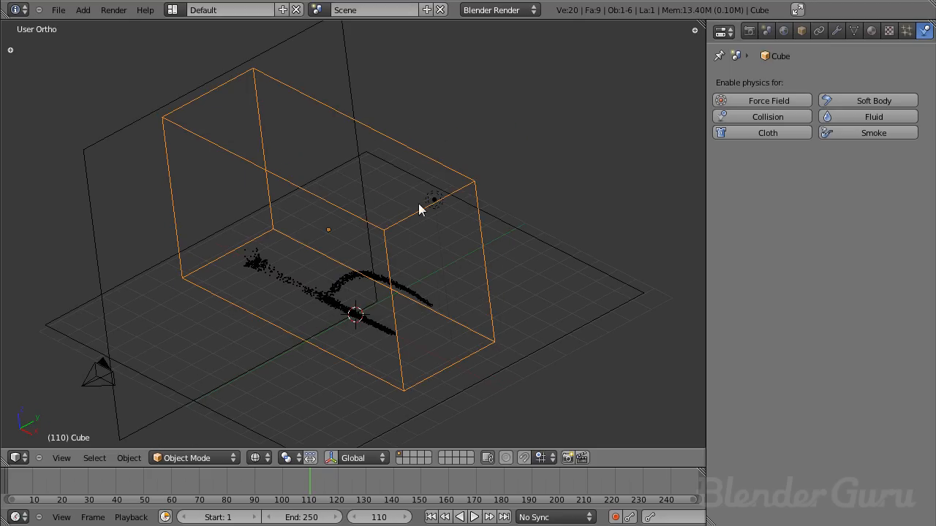
# - Rescale the cube along Y and then along Z so it surrounds the particle stream
pyautogui.press('s')
pyautogui.press('y')
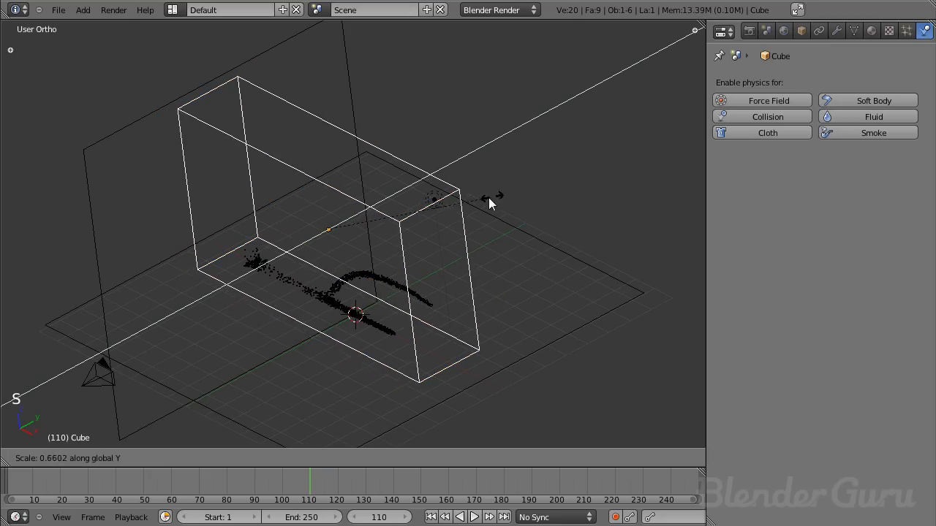
pyautogui.click(586, 180)
pyautogui.moveTo(586, 181); pyautogui.dragTo(457, 216, button='middle')
pyautogui.press('s')
pyautogui.press('z')
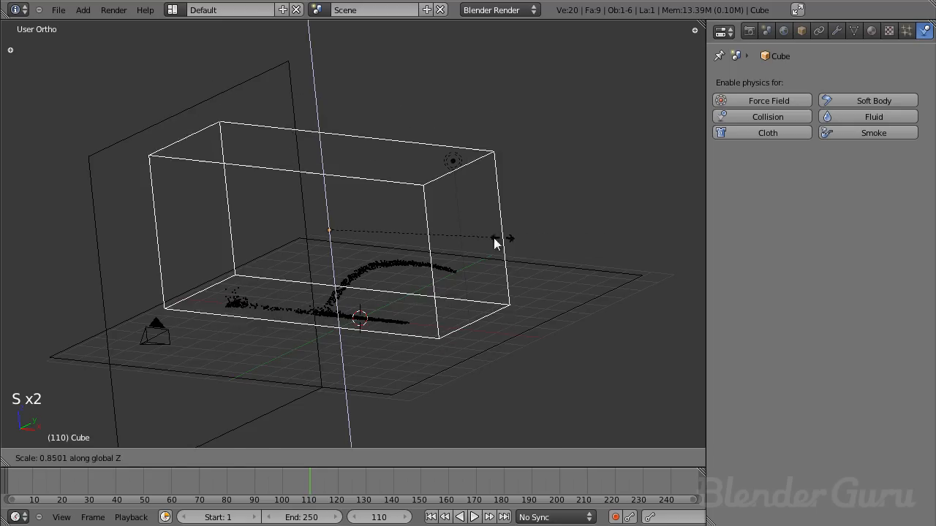
pyautogui.click(571, 239)
# - Select the camera in camera view and raise it about 0.2 units along global Z
pyautogui.press('KP_0')
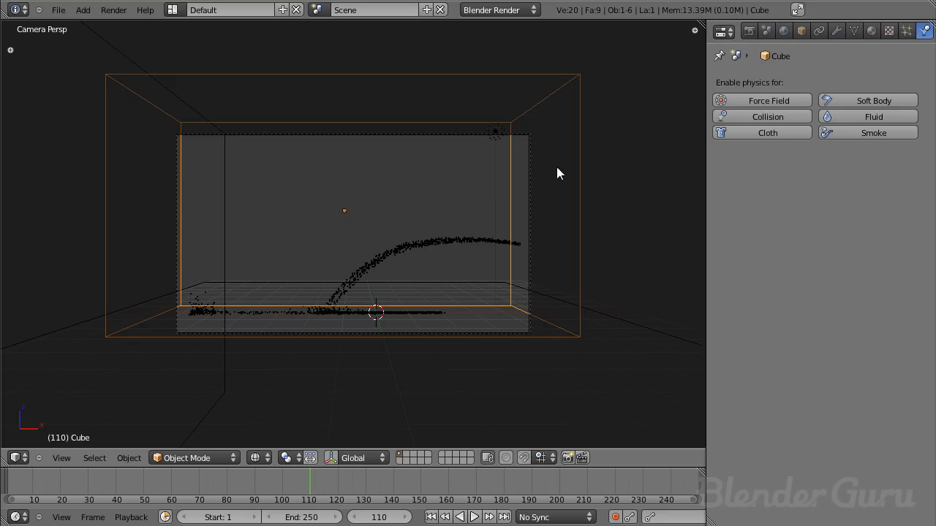
pyautogui.rightClick(535, 148)
pyautogui.press('g')
pyautogui.press('z')
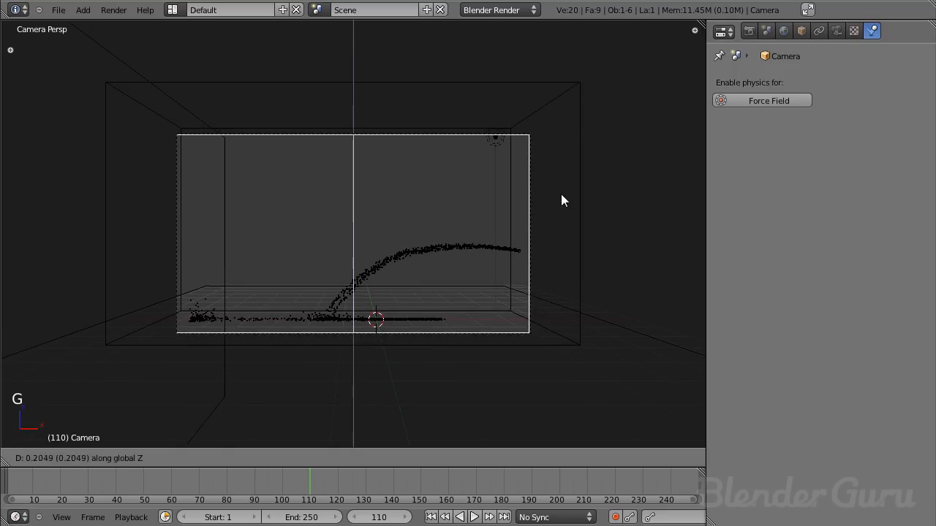
pyautogui.click(562, 189)
pyautogui.press('z')
pyautogui.press('z')
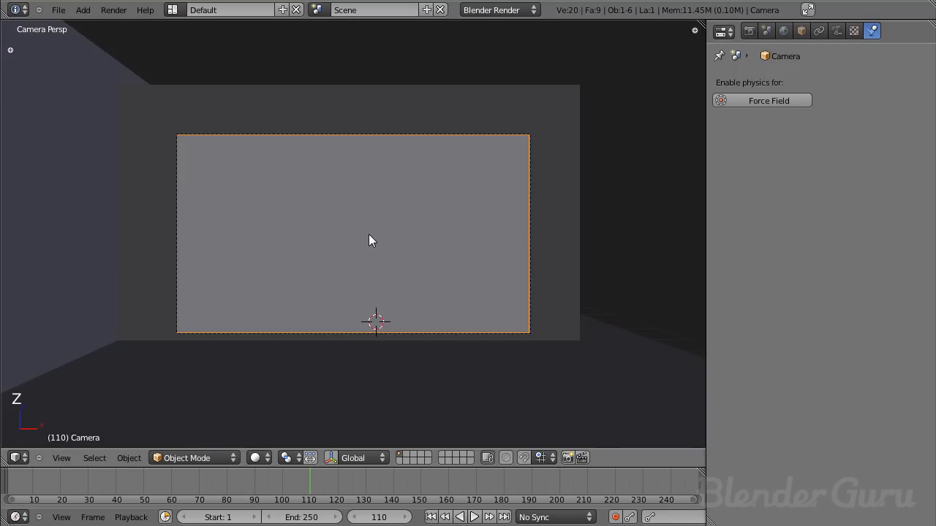
# - Pull the camera back along its local Z axis so the cube and the whole stream fit the frame
pyautogui.press('g')
pyautogui.press('z')
pyautogui.press('z')
pyautogui.click(514, 260)
pyautogui.press('g')
pyautogui.press('z')
pyautogui.press('z')
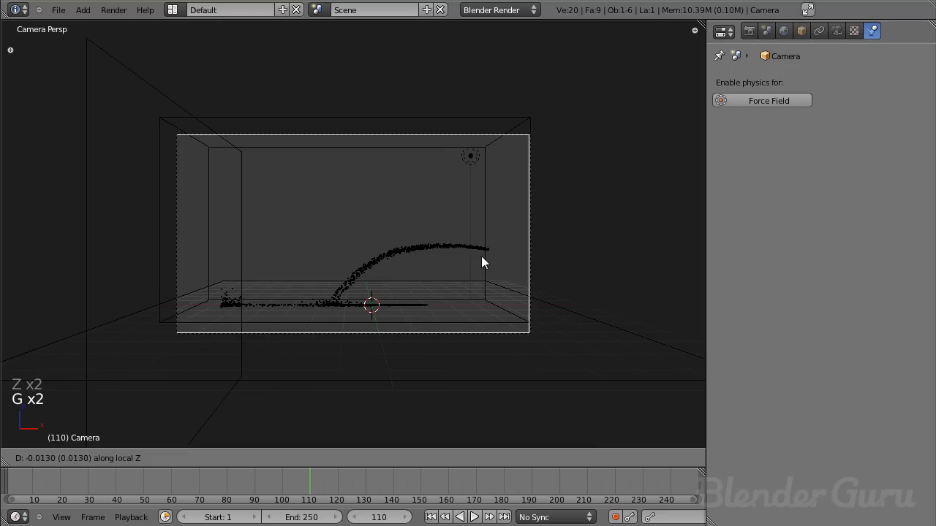
pyautogui.click(476, 255)
# - Shift the camera along negative X to leave more room in frame on the wall side
pyautogui.press('g')
pyautogui.press('x')
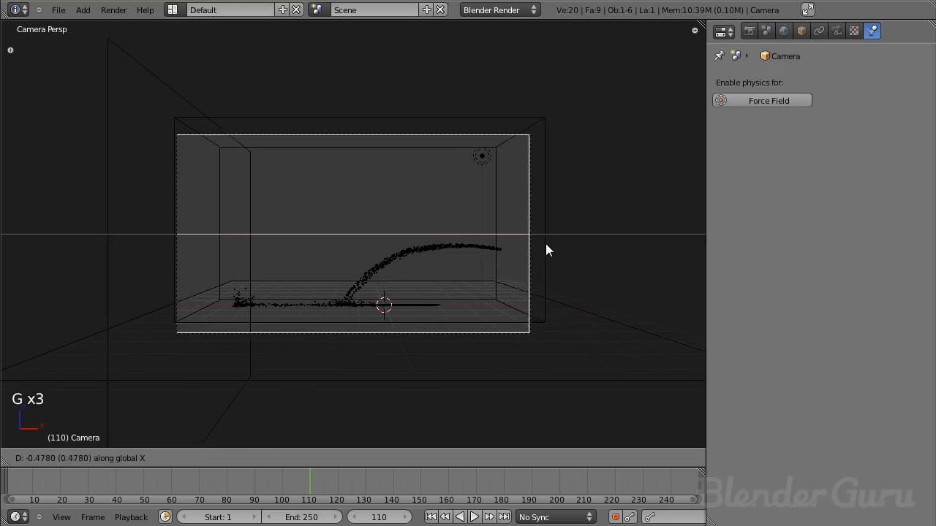
pyautogui.click(523, 247)
pyautogui.press('z')
pyautogui.press('z')
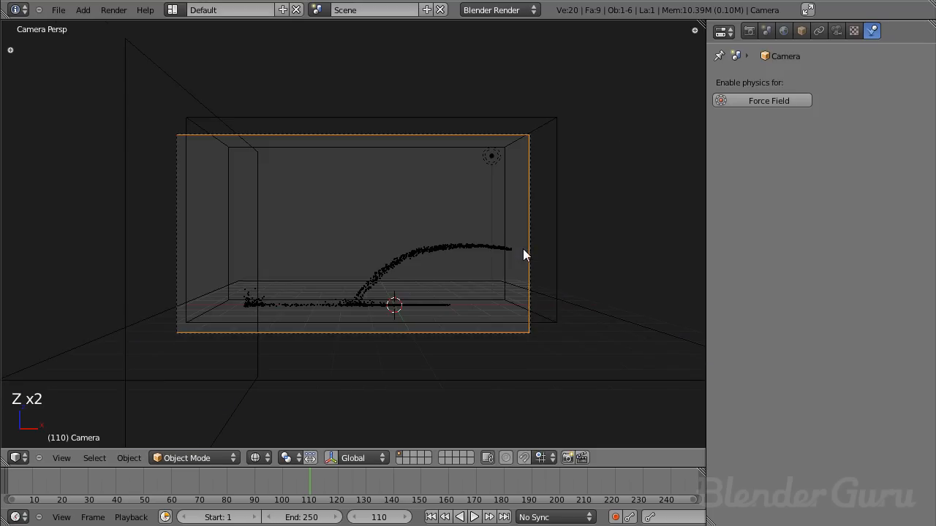
# - Select the emitter plane and play the animation from frame 1 to check the stream's framing through the camera
pyautogui.scroll(3, 573, 261)
pyautogui.rightClick(614, 257)
pyautogui.rightClick(616, 258)
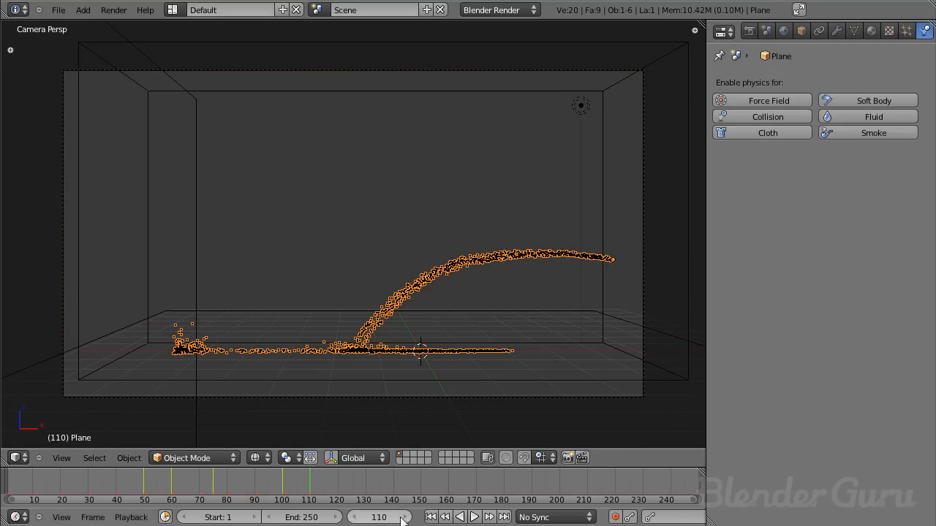
pyautogui.click(430, 517)
pyautogui.hotkey('alt', 'a')
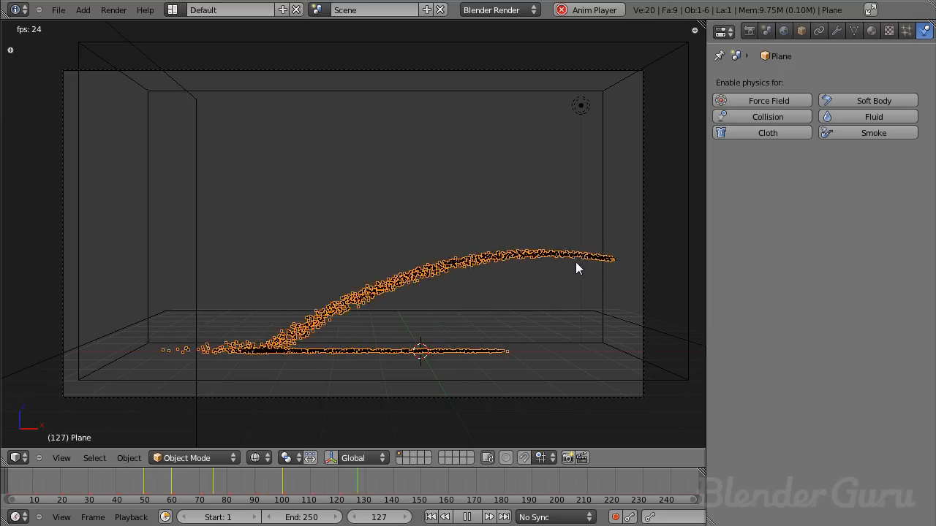
pyautogui.hotkey('alt', 'a')
pyautogui.click(430, 517)
# - Select the cube, enable Smoke physics on it as a Domain, and expose its Smoke High Resolution settings
pyautogui.rightClick(664, 173)
pyautogui.press('z')
pyautogui.press('z')
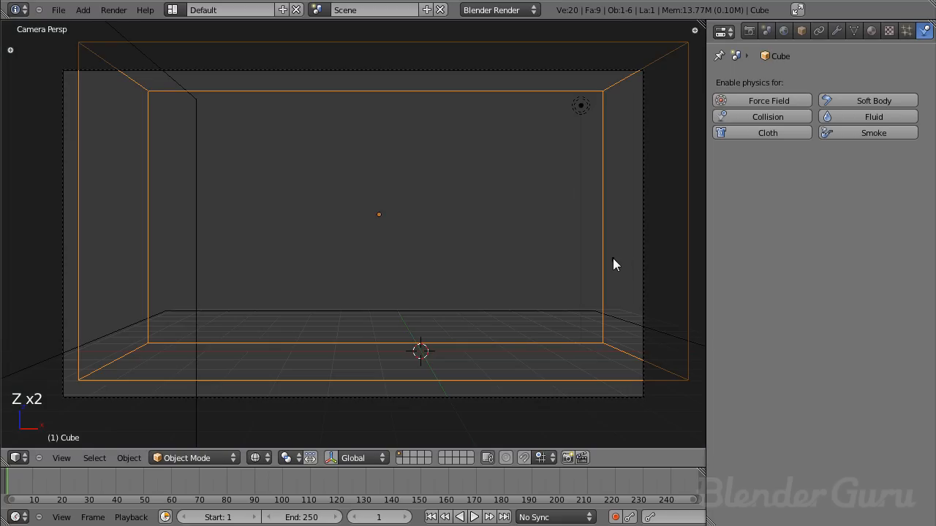
pyautogui.scroll(-2, 602, 228)
pyautogui.moveTo(602, 228); pyautogui.dragTo(490, 218, button='middle')
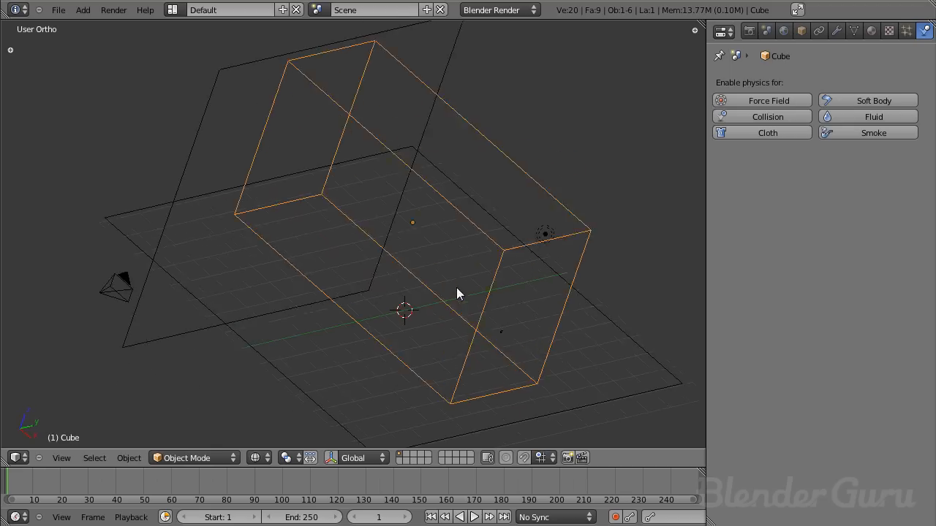
pyautogui.press('z')
pyautogui.keyDown('shift'); pyautogui.moveTo(556, 220); pyautogui.dragTo(496, 219, button='middle'); pyautogui.keyUp('shift')
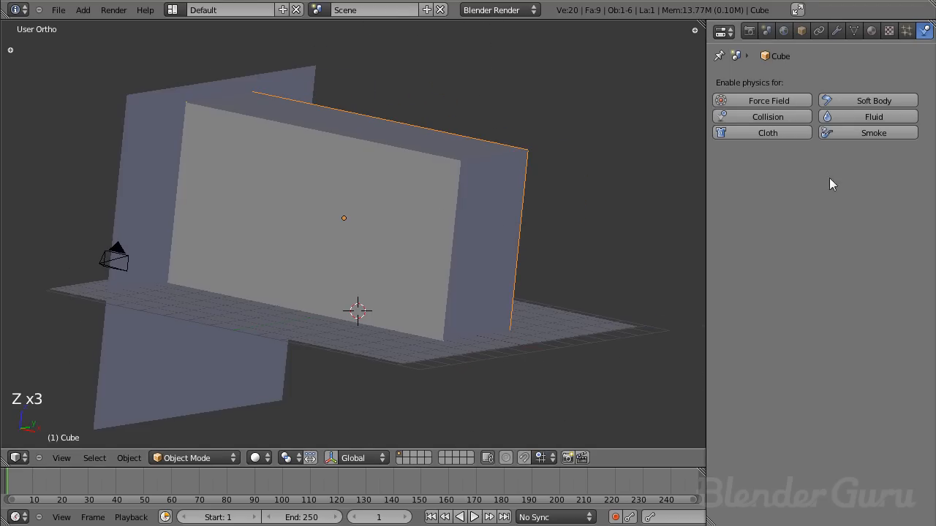
pyautogui.click(859, 132)
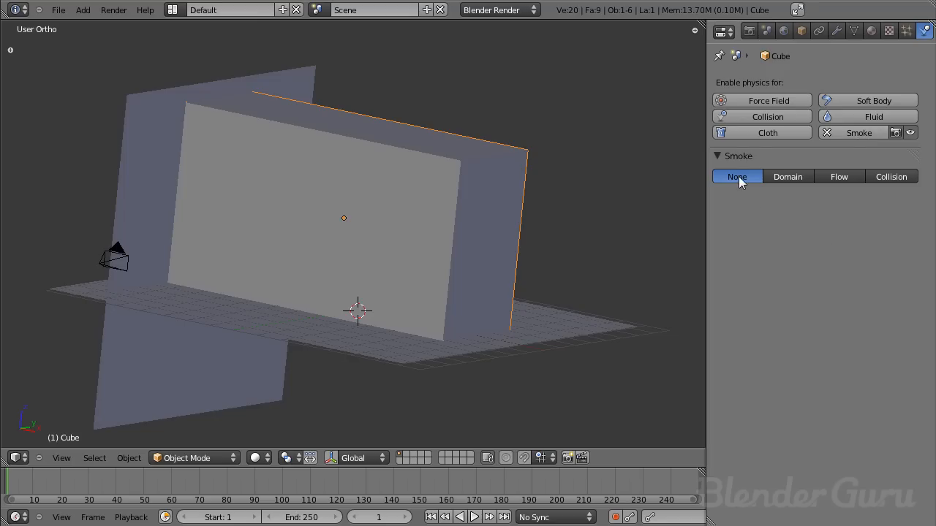
pyautogui.click(783, 173)
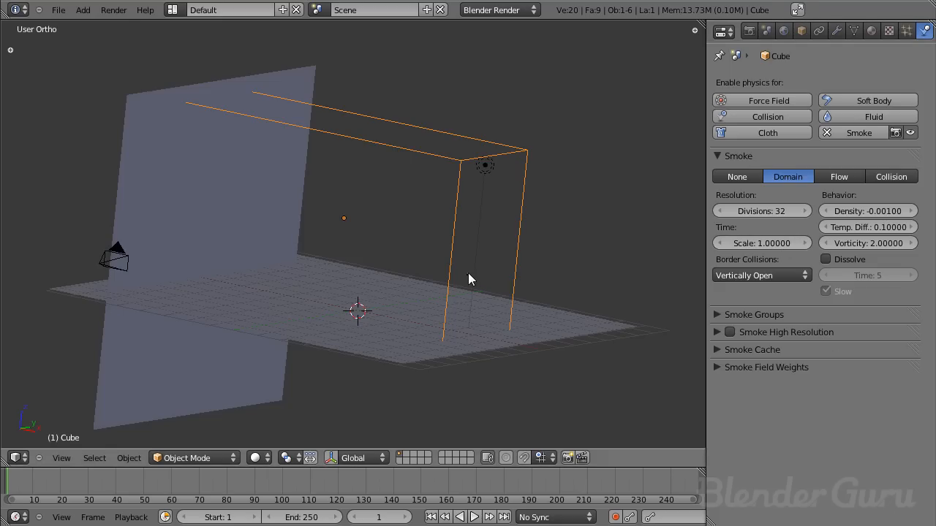
pyautogui.rightClick(468, 273)
pyautogui.rightClick(451, 158)
pyautogui.click(720, 332)
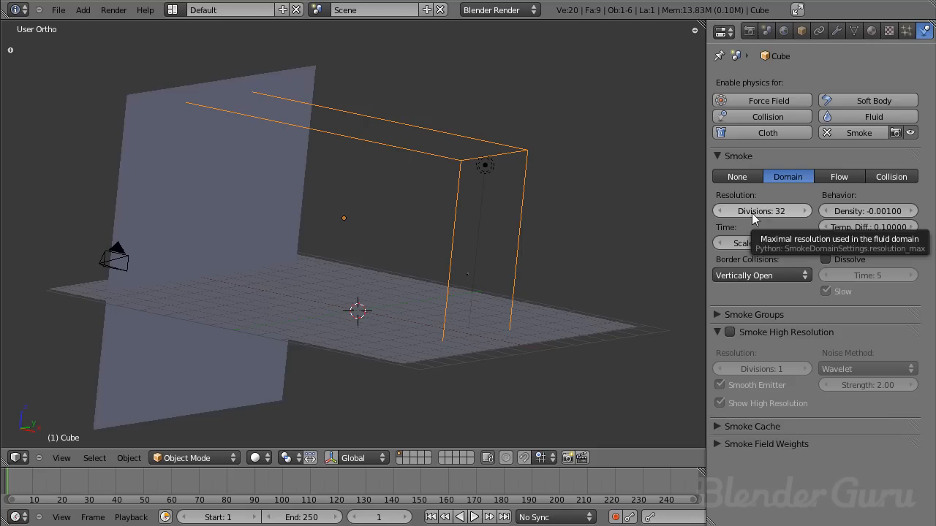
# - Try resolution divisions of 96 and 160 for the smoke domain
pyautogui.moveTo(757, 210); pyautogui.dragTo(935, 215)
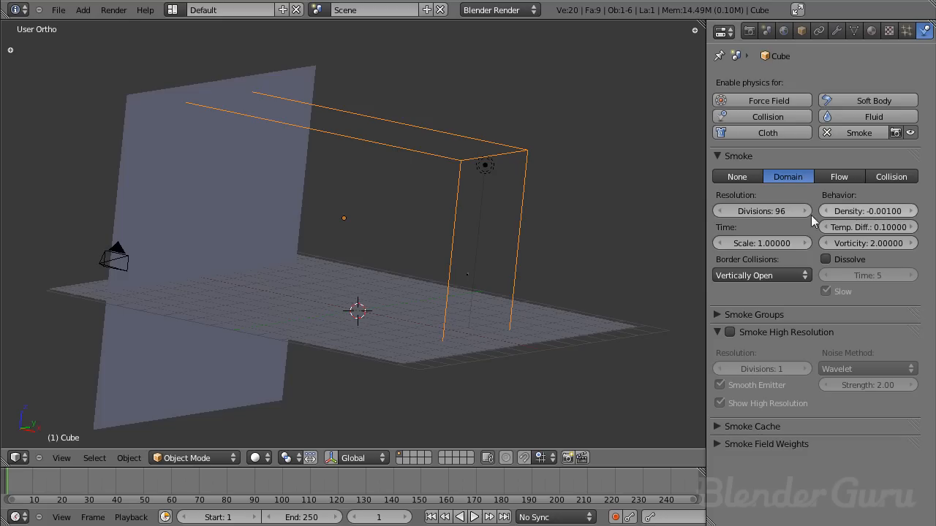
pyautogui.click(761, 212)
pyautogui.write('160')
pyautogui.press('Return')
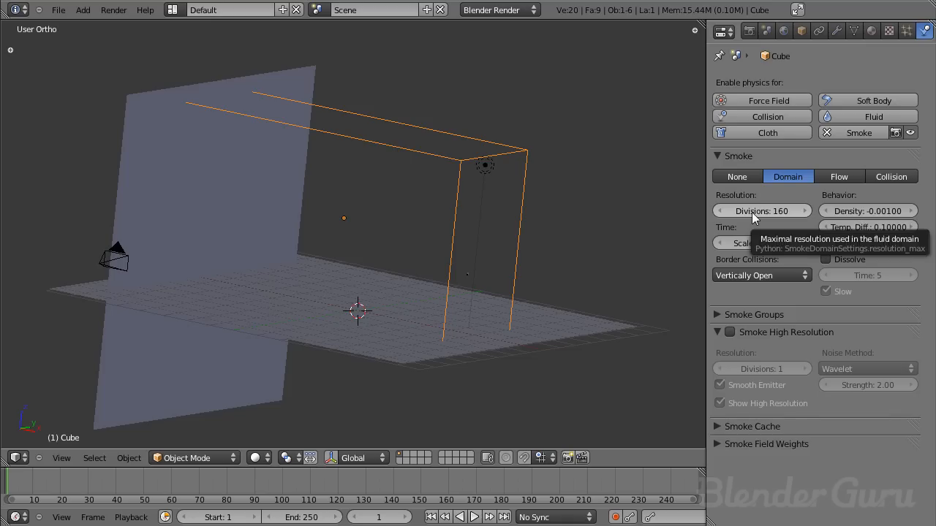
# - Set the smoke domain's resolution divisions to 50
pyautogui.click(751, 212)
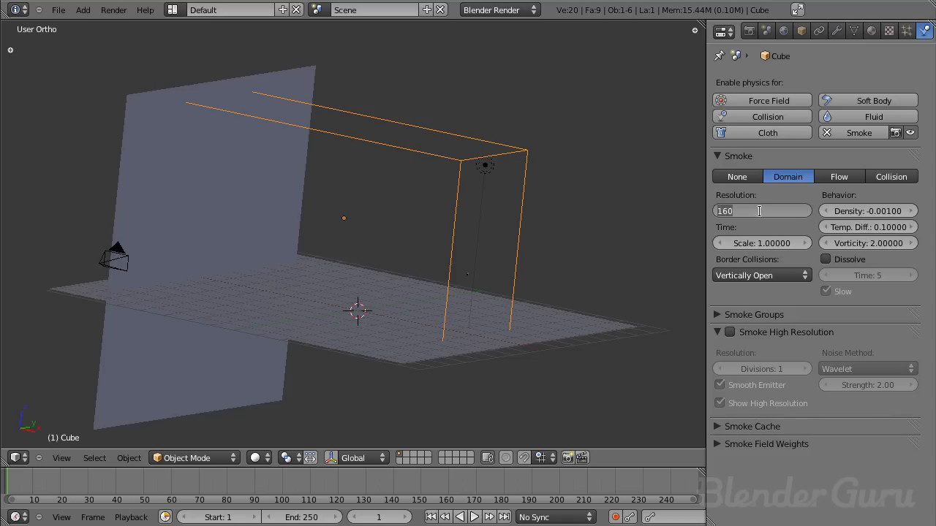
pyautogui.write('50')
pyautogui.press('Return')
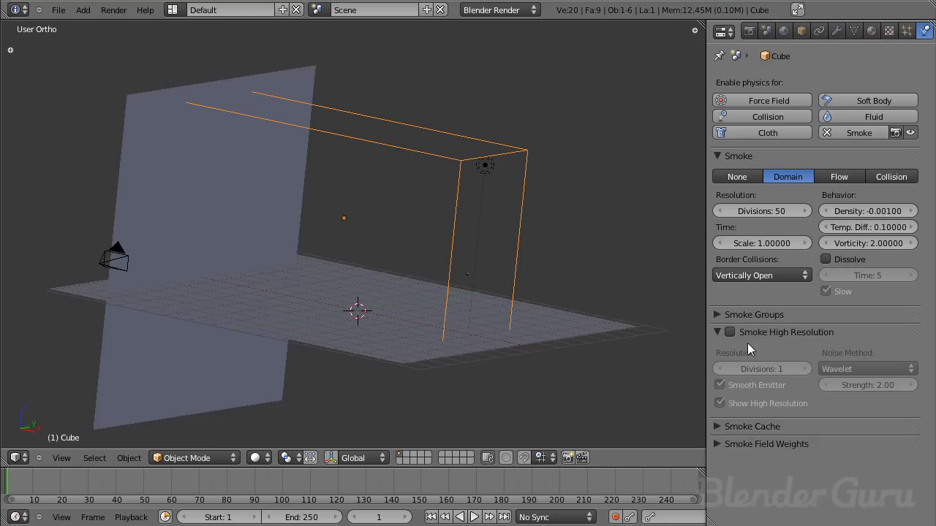
# - Enable Smoke High Resolution on the domain and leave its divisions at 1 after trying higher values
pyautogui.click(729, 332)
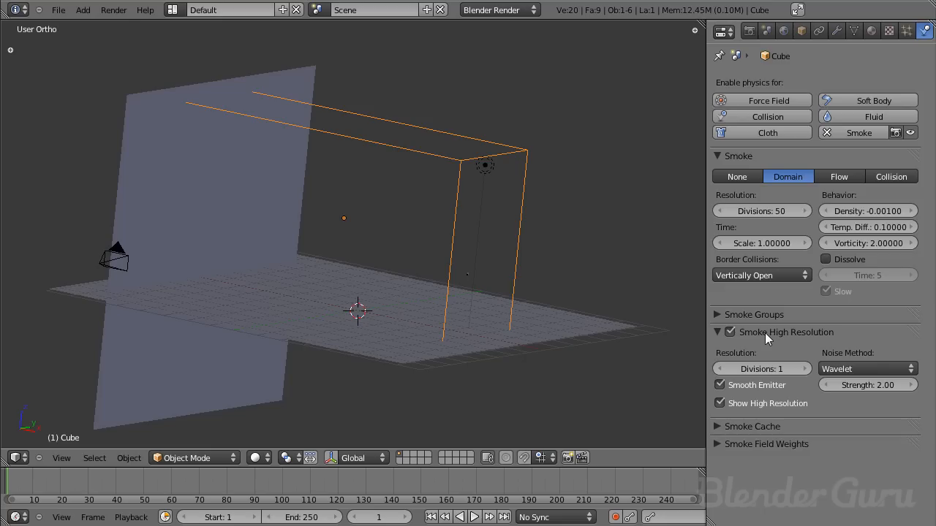
pyautogui.click(800, 367)
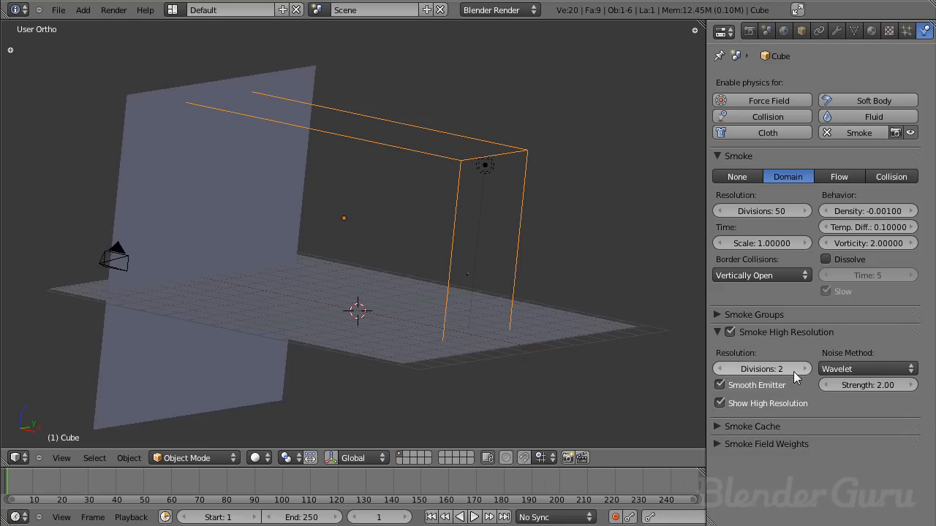
pyautogui.click(805, 368)
pyautogui.click(718, 368)
pyautogui.click(723, 369)
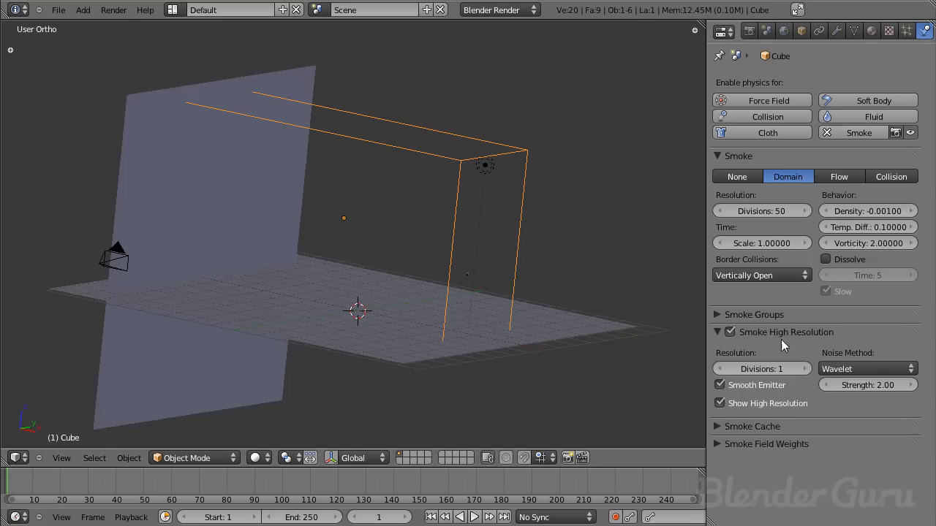
# - Set the high-resolution smoke's noise method to FFT
pyautogui.click(853, 370)
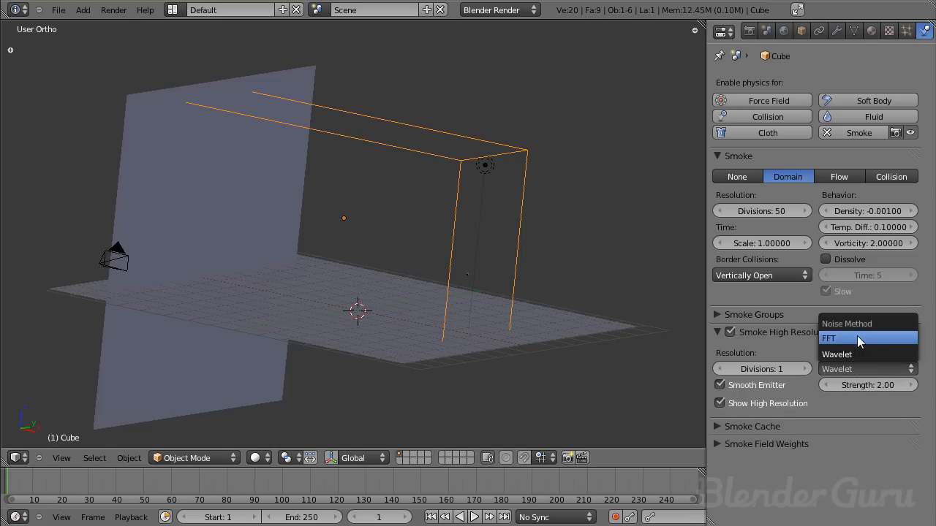
pyautogui.click(857, 339)
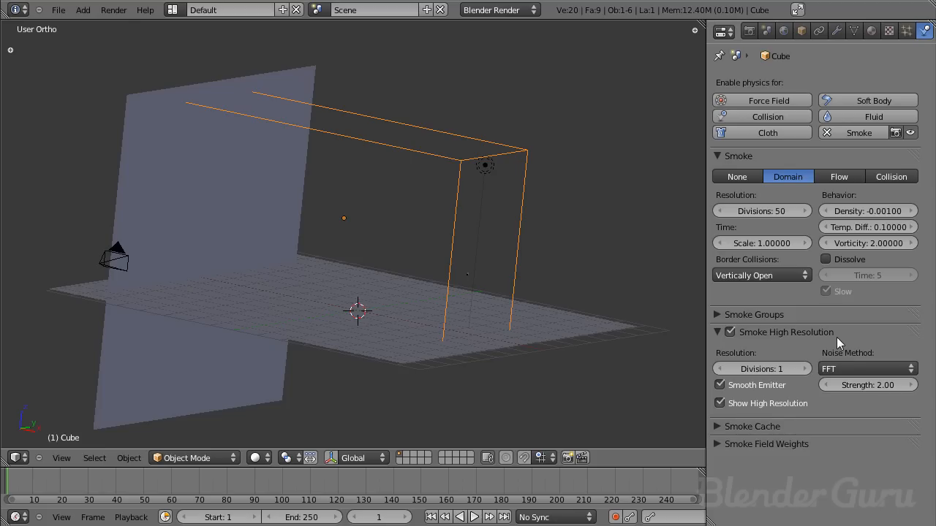
pyautogui.click(855, 370)
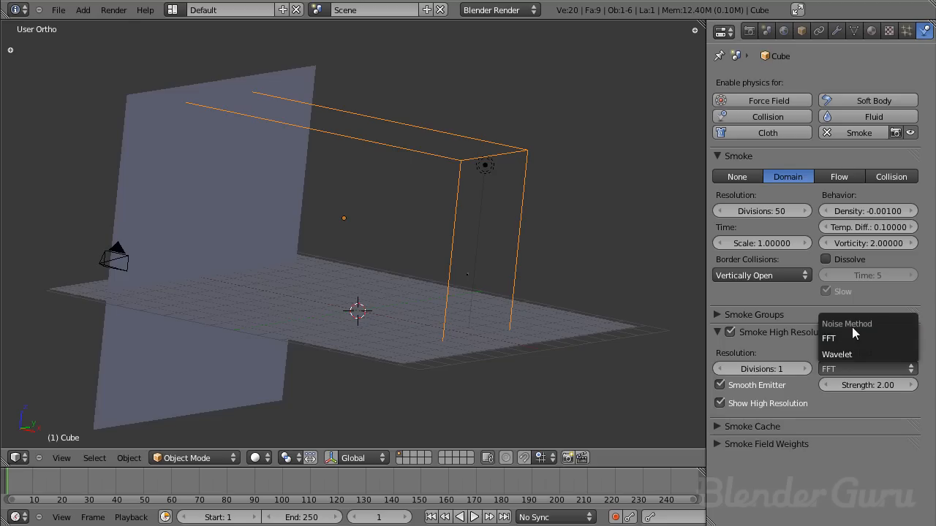
pyautogui.click(837, 337)
pyautogui.click(849, 368)
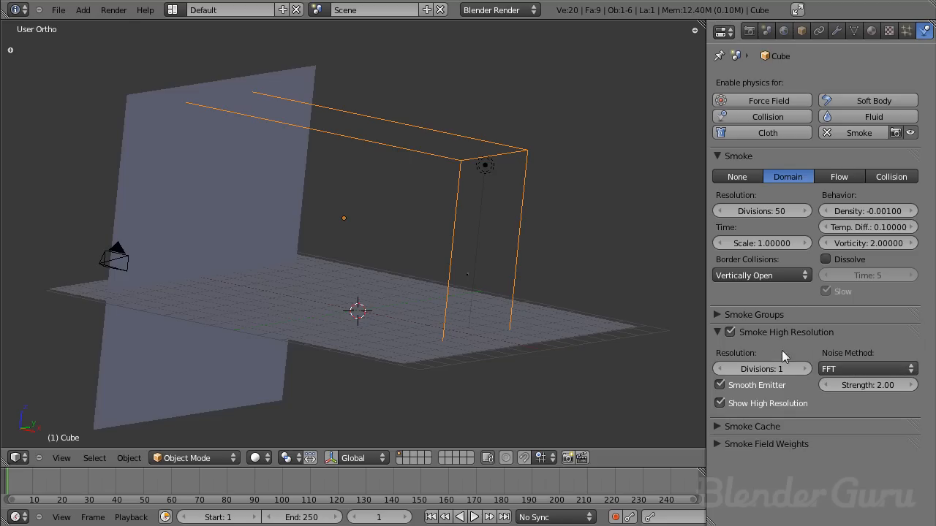
pyautogui.click(844, 363)
# - Enable Dissolve on the smoke domain with a time of 350 and Slow turned off
pyautogui.click(848, 261)
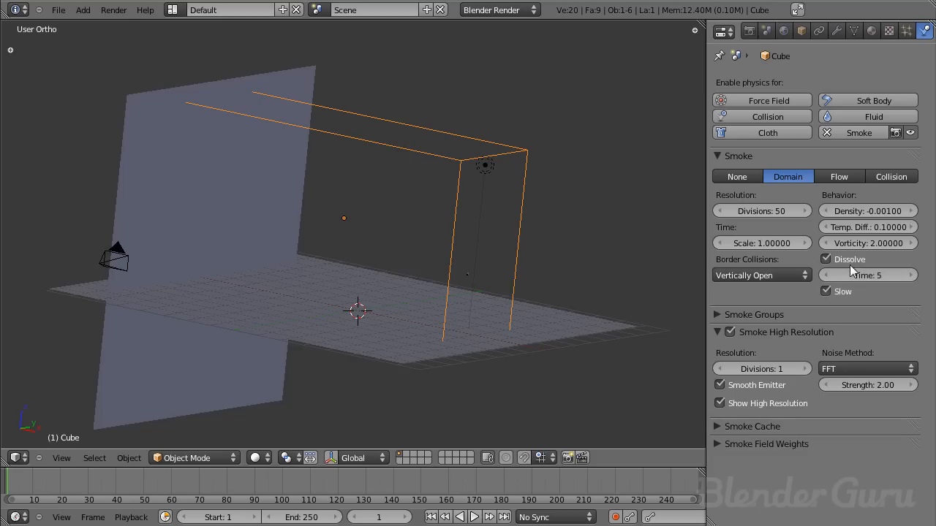
pyautogui.moveTo(385, 266); pyautogui.dragTo(526, 286, button='middle')
pyautogui.click(826, 259)
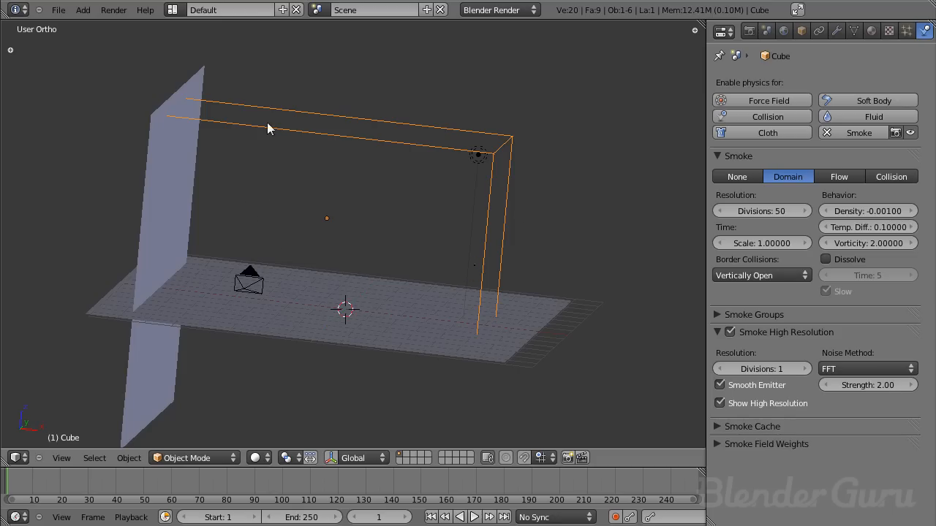
pyautogui.click(837, 257)
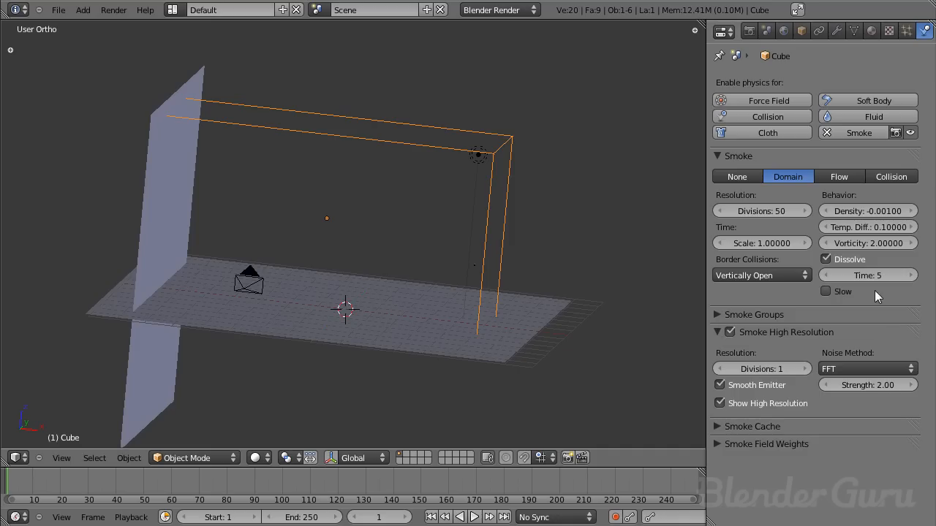
pyautogui.click(860, 273)
pyautogui.write('350')
pyautogui.press('Return')
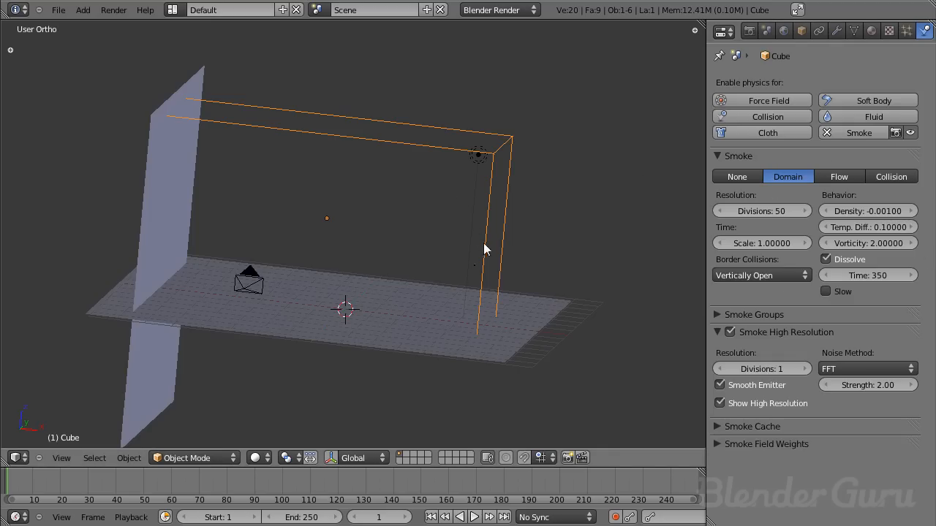
# - Select the emitter plane and enable Smoke physics as Flow, using the Flames particle system
pyautogui.scroll(3, 462, 282)
pyautogui.scroll(-3, 462, 281)
pyautogui.rightClick(476, 267)
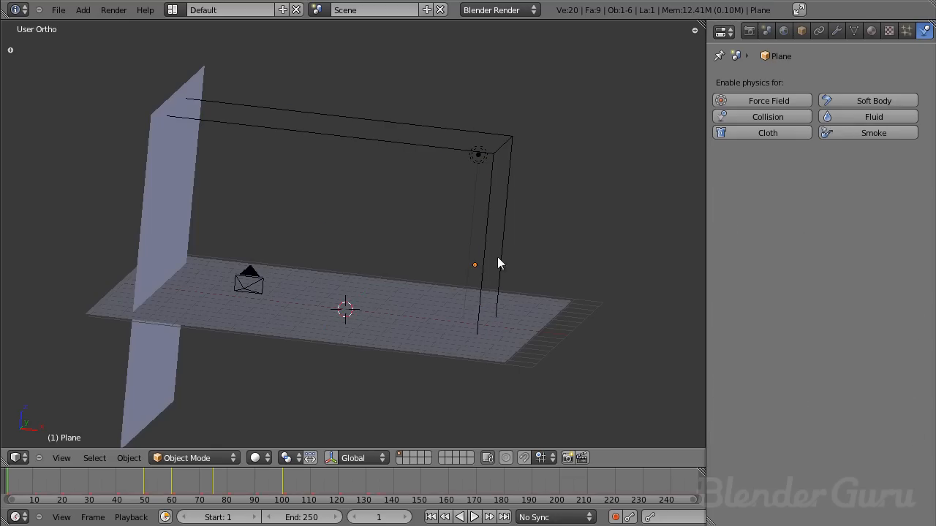
pyautogui.click(866, 132)
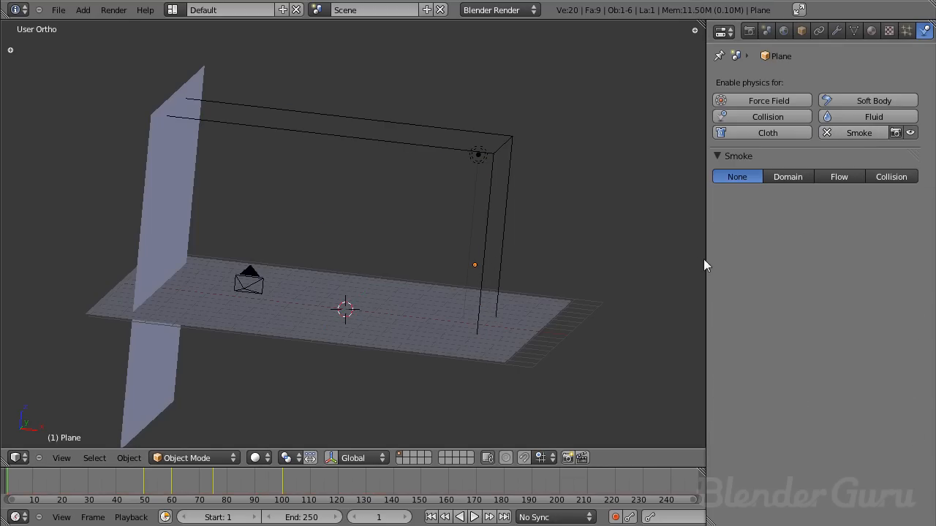
pyautogui.click(847, 178)
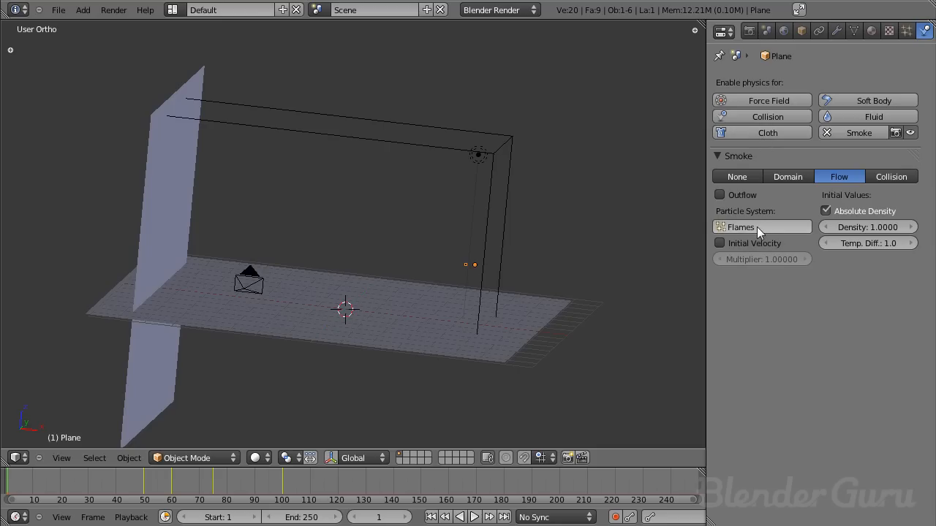
pyautogui.click(726, 230)
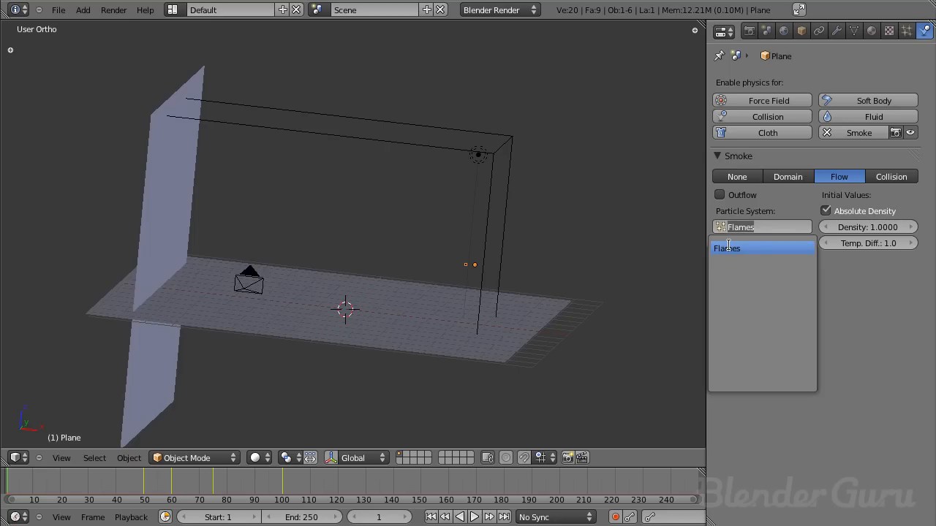
pyautogui.click(729, 248)
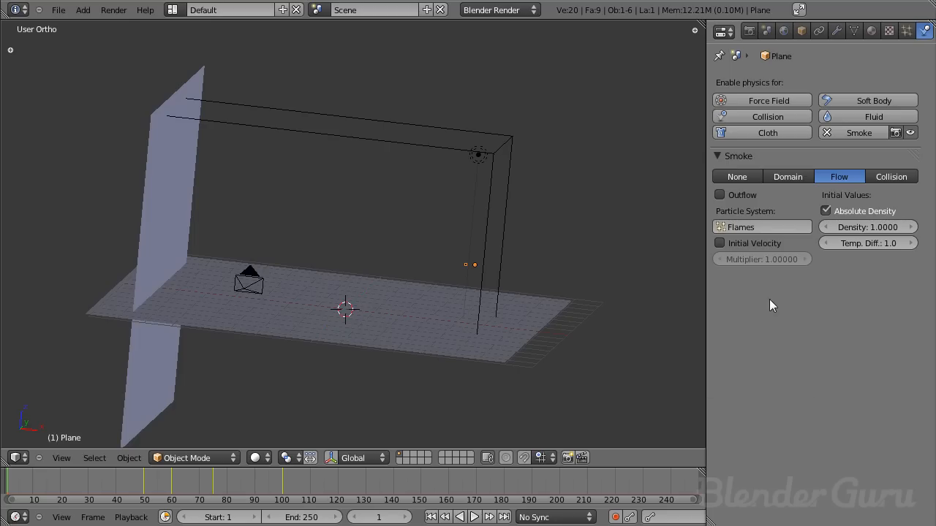
# - Enable Initial Velocity on the emitter plane's smoke flow and set its multiplier to 0.3
pyautogui.click(757, 246)
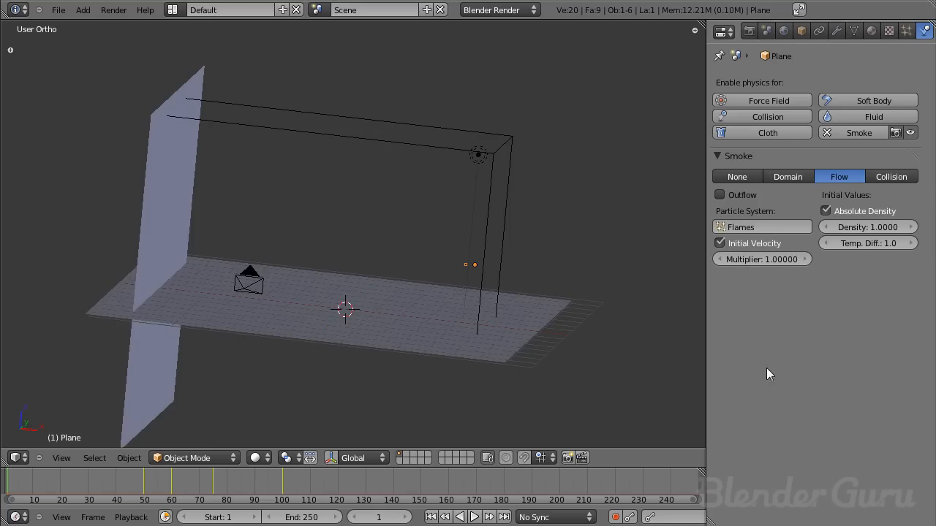
pyautogui.click(907, 31)
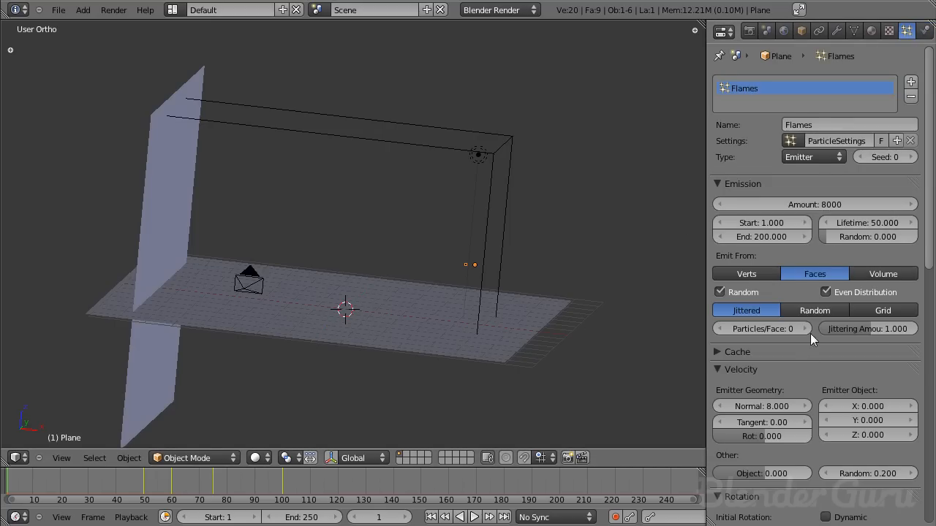
pyautogui.scroll(-5, 811, 333)
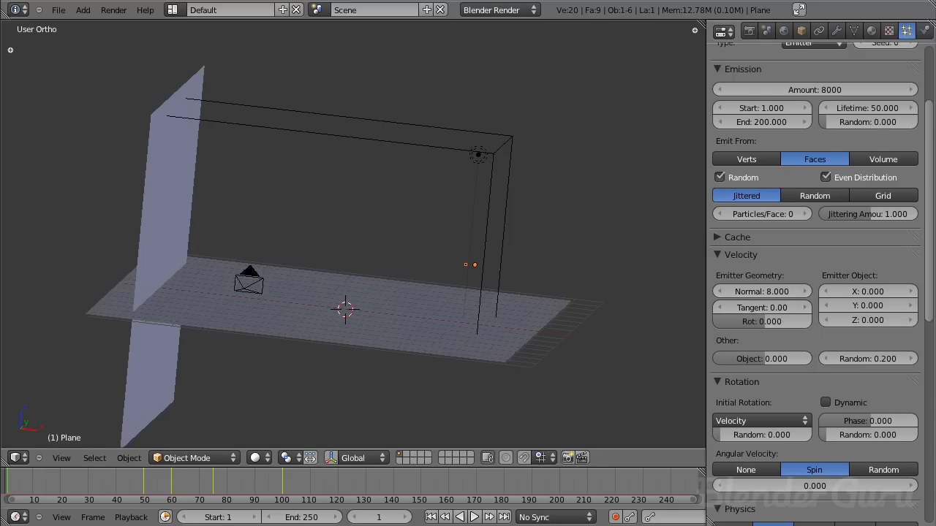
pyautogui.click(925, 32)
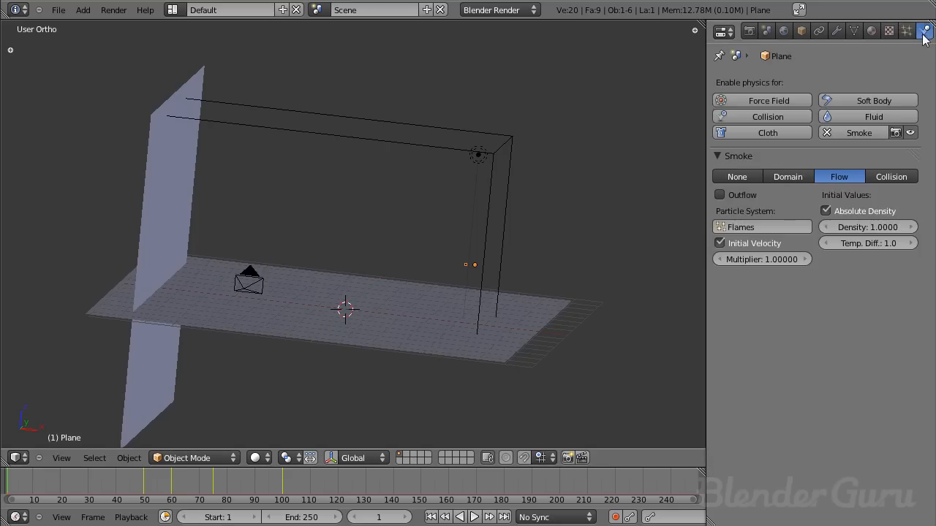
pyautogui.click(762, 260)
pyautogui.write('0.3')
pyautogui.press('Return')
pyautogui.click(907, 31)
pyautogui.click(923, 31)
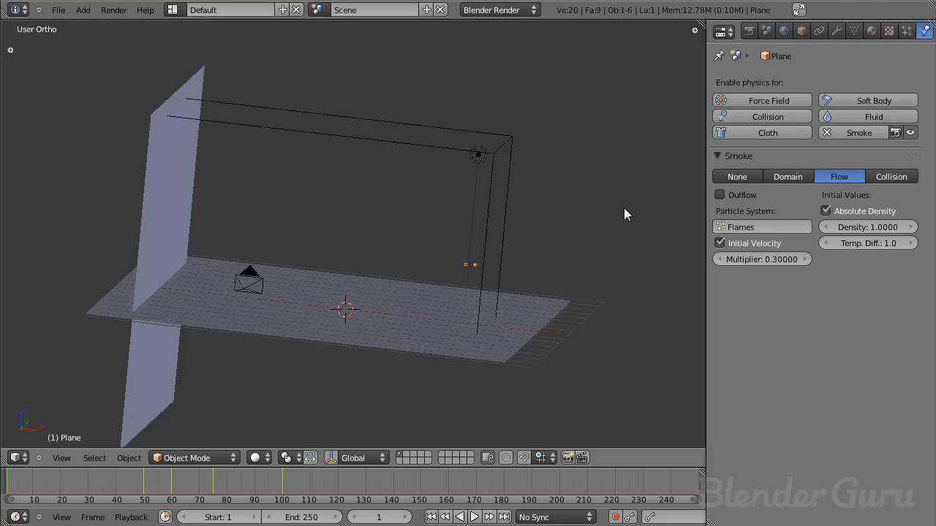
# - Play the animation to simulate the smoke up to frame 62 and look through the camera
pyautogui.hotkey('alt', 'a')
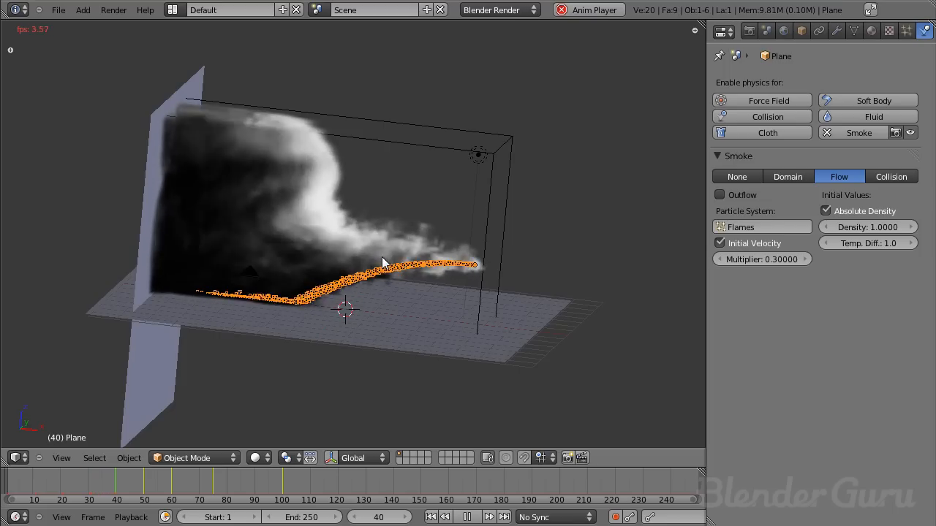
pyautogui.scroll(1, 390, 241)
pyautogui.moveTo(390, 241); pyautogui.dragTo(394, 188, button='middle')
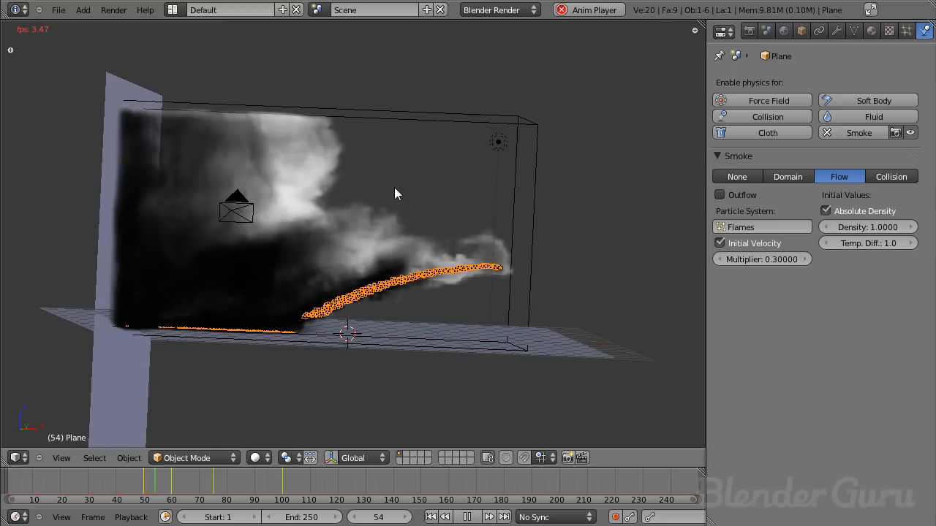
pyautogui.hotkey('alt', 'a')
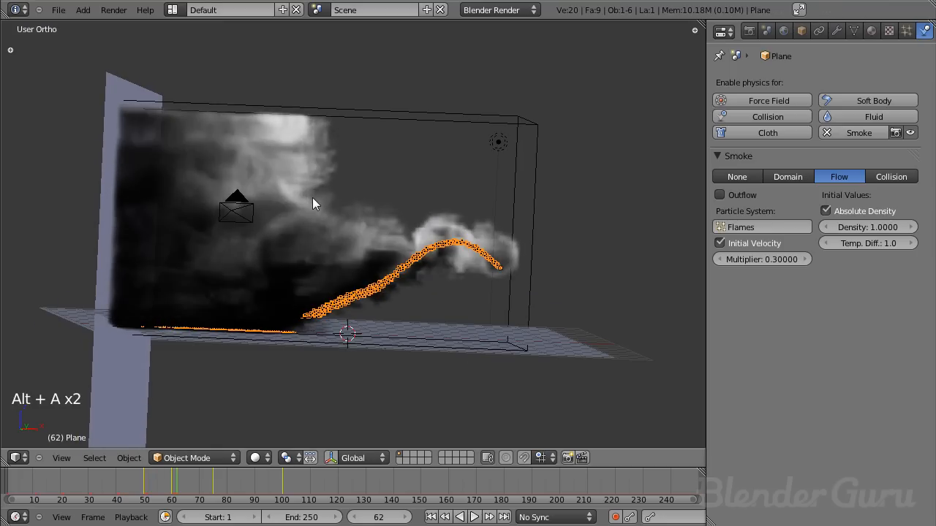
pyautogui.moveTo(313, 201); pyautogui.dragTo(286, 259, button='middle')
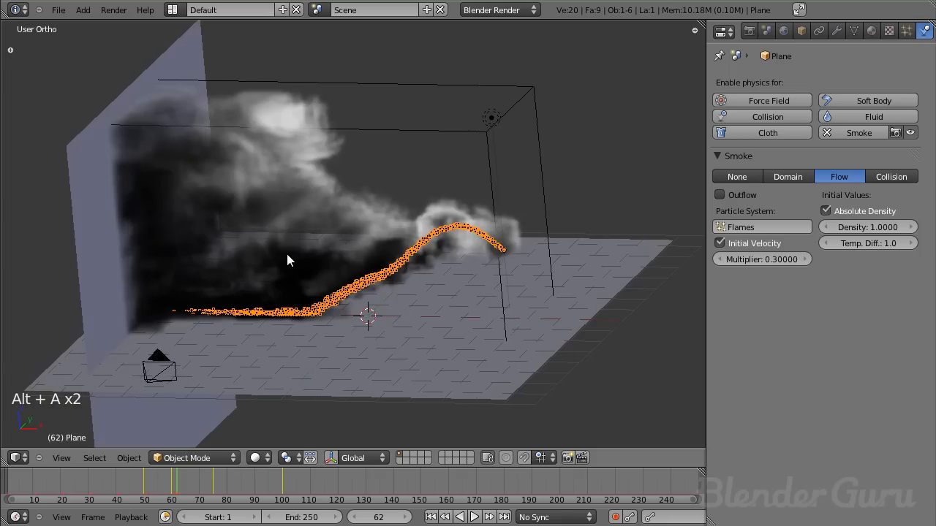
pyautogui.press('KP_0')
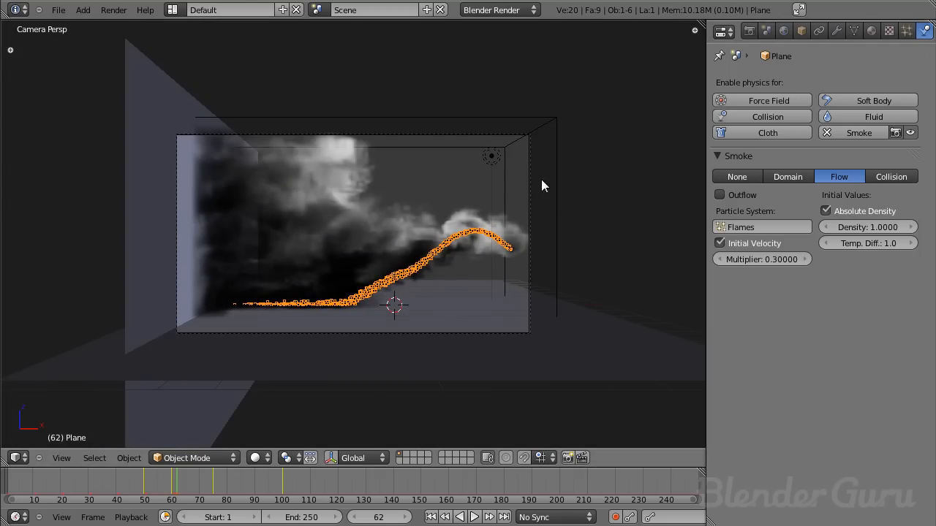
# - Select the smoke domain cube and test-render the current frame
pyautogui.rightClick(563, 188)
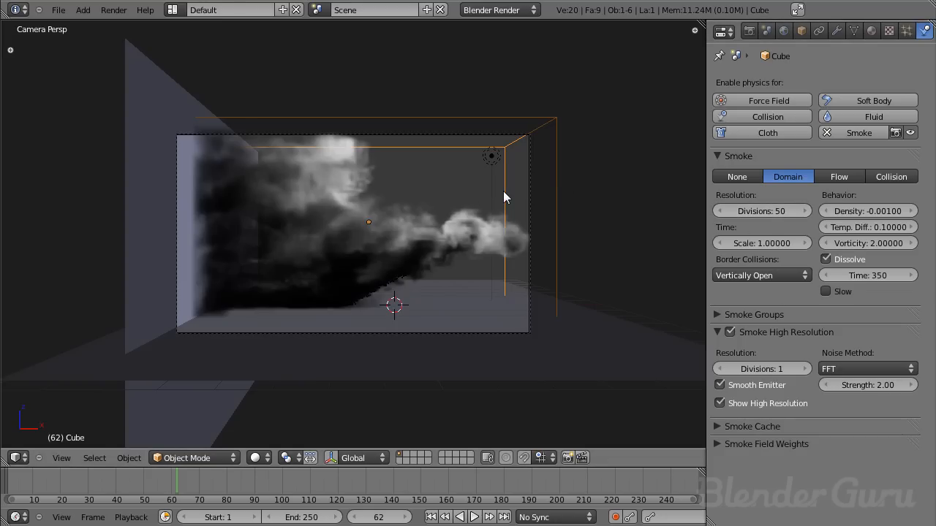
pyautogui.press('F12')
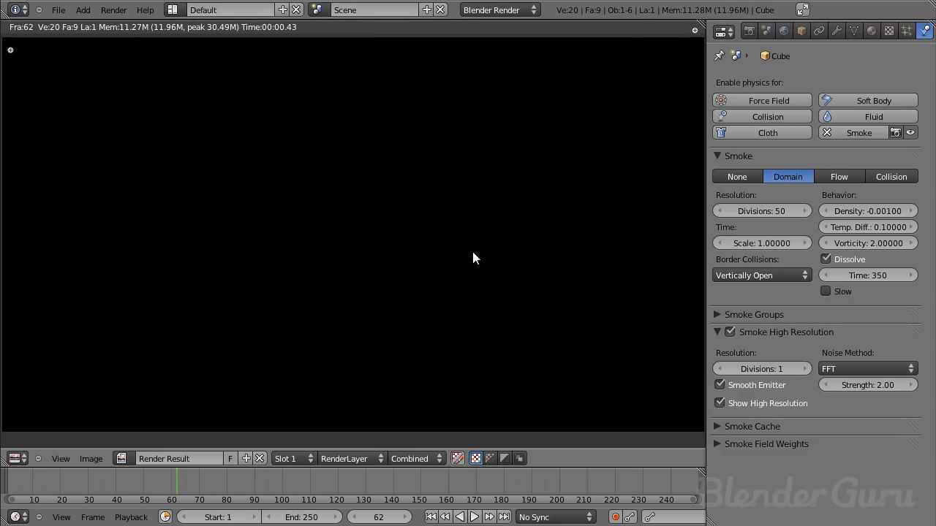
pyautogui.press('Escape')
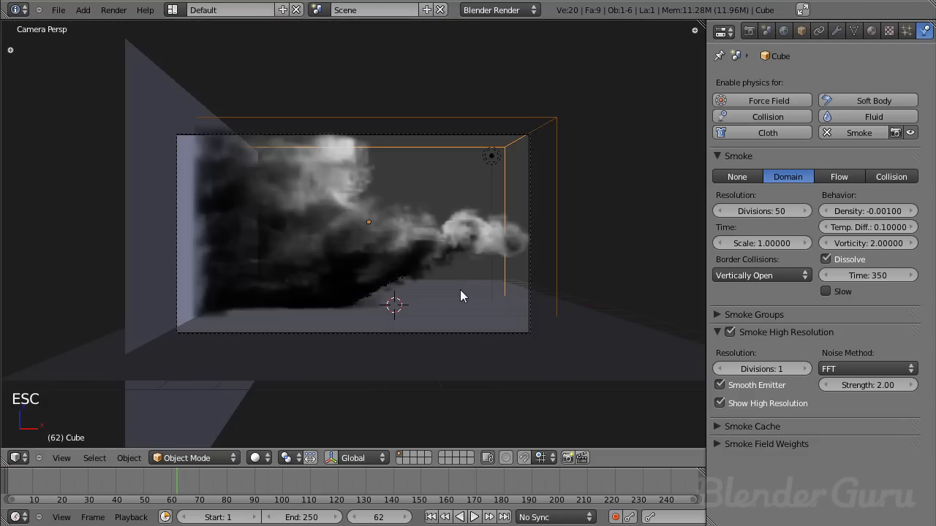
# - Add a new material named "fire" to the domain cube and make it a Volume material
pyautogui.click(871, 30)
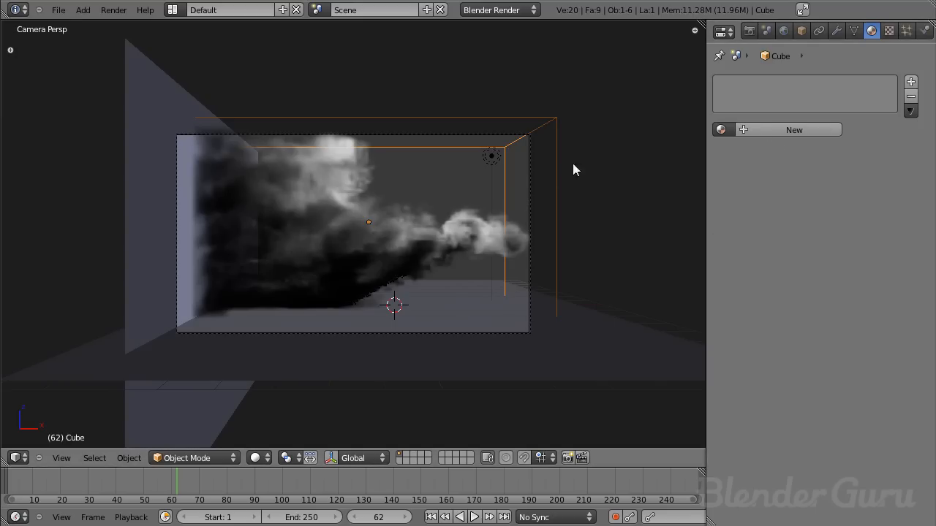
pyautogui.click(773, 130)
pyautogui.click(772, 130)
pyautogui.write('fire')
pyautogui.press('Return')
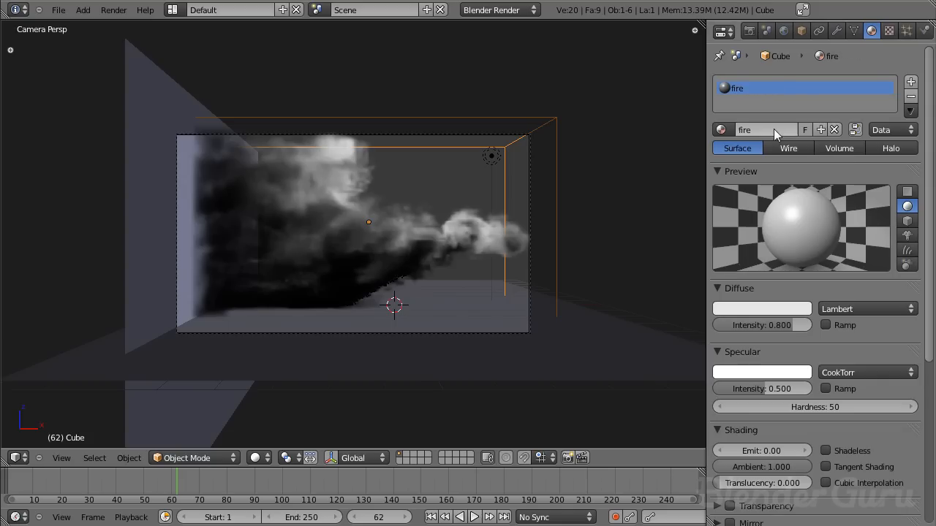
pyautogui.click(848, 149)
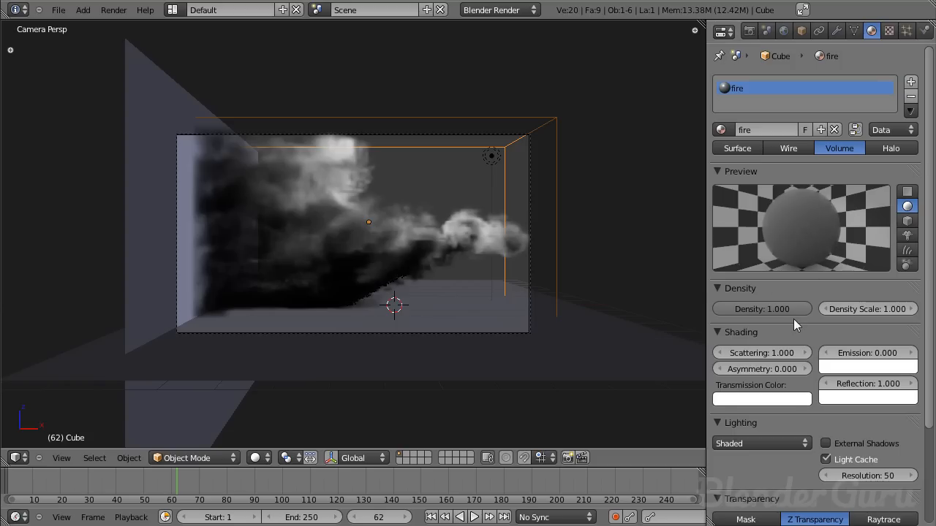
# - Set the fire material's density to 0, scattering to 0.5 and emission to 6
pyautogui.moveTo(791, 312); pyautogui.dragTo(513, 307)
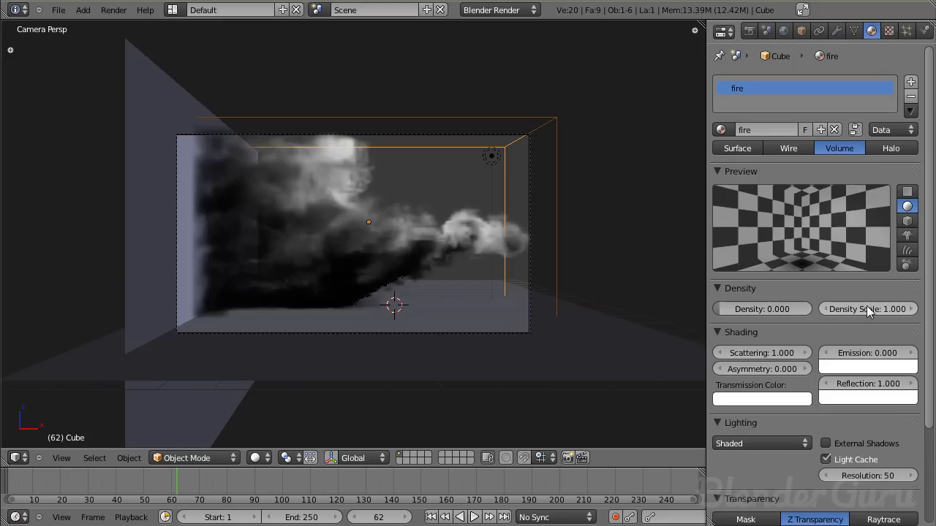
pyautogui.click(761, 352)
pyautogui.write('0.5')
pyautogui.press('Return')
pyautogui.click(843, 353)
pyautogui.write('6')
pyautogui.press('Return')
# - Try an integration step size of 0.03 on the fire material and set it back to 0.2
pyautogui.scroll(-4, 907, 354)
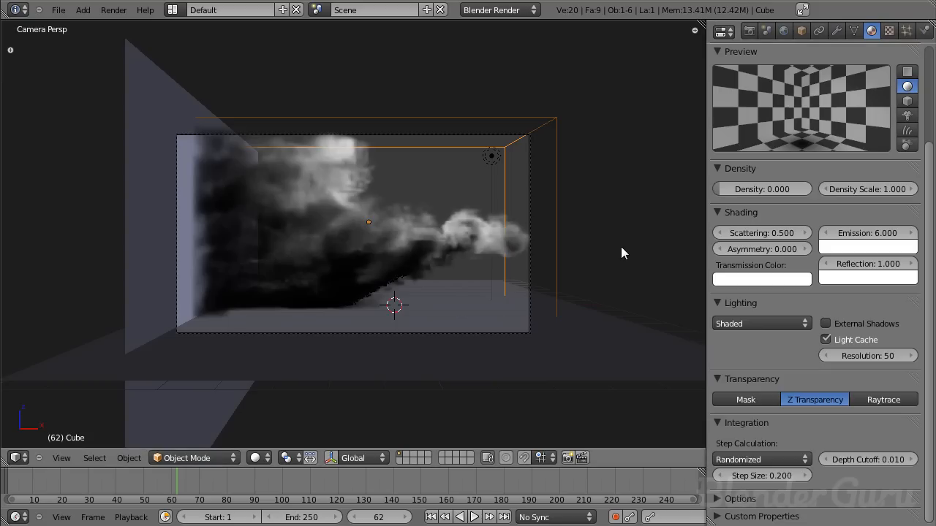
pyautogui.scroll(2, 837, 364)
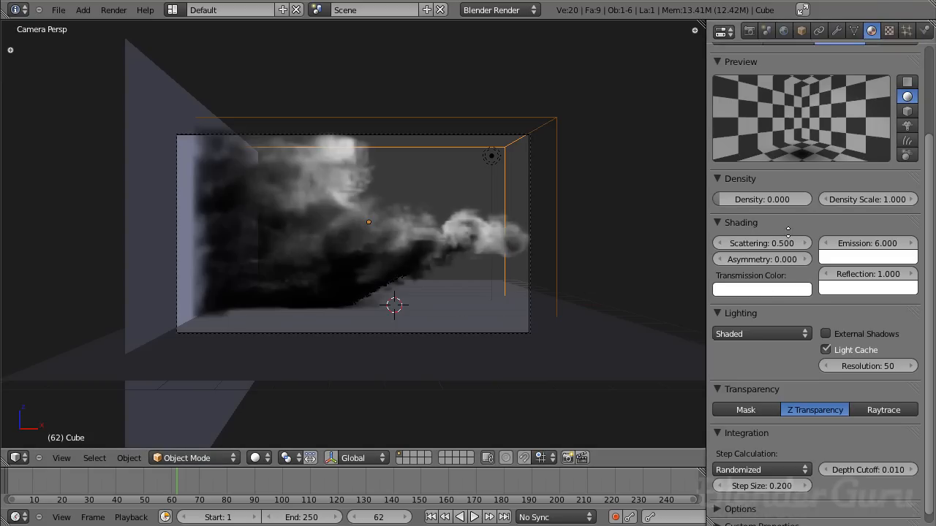
pyautogui.scroll(-2, 838, 364)
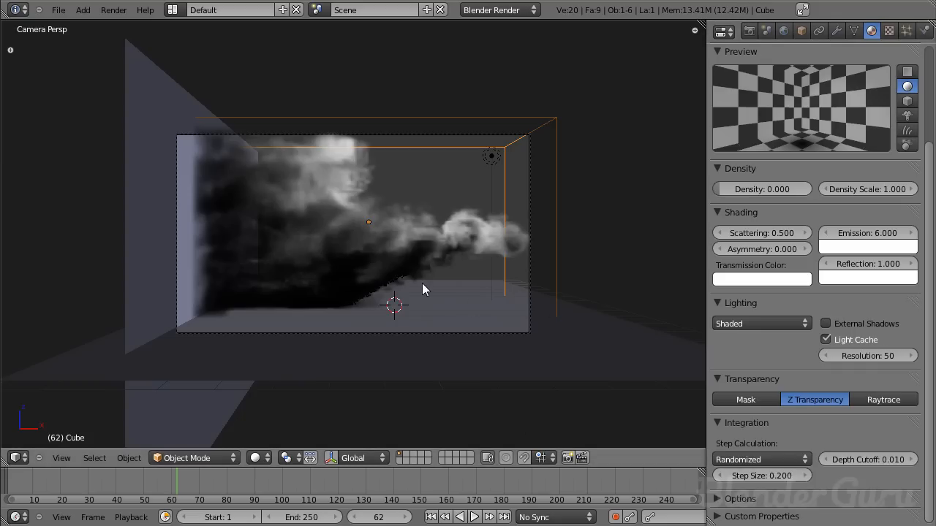
pyautogui.click(765, 477)
pyautogui.write('0')
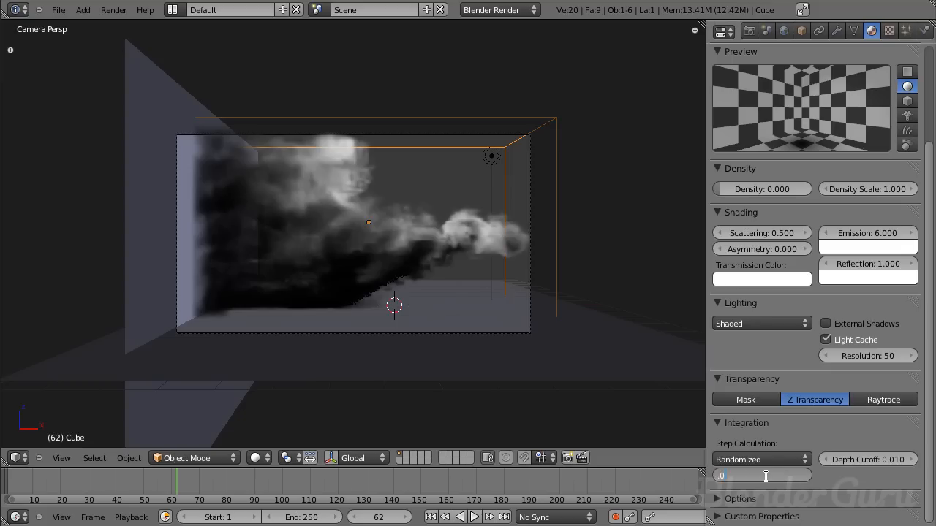
pyautogui.press('Return')
pyautogui.doubleClick(769, 477)
pyautogui.press('BackSpace')
pyautogui.press('BackSpace')
pyautogui.write('3')
pyautogui.press('Return')
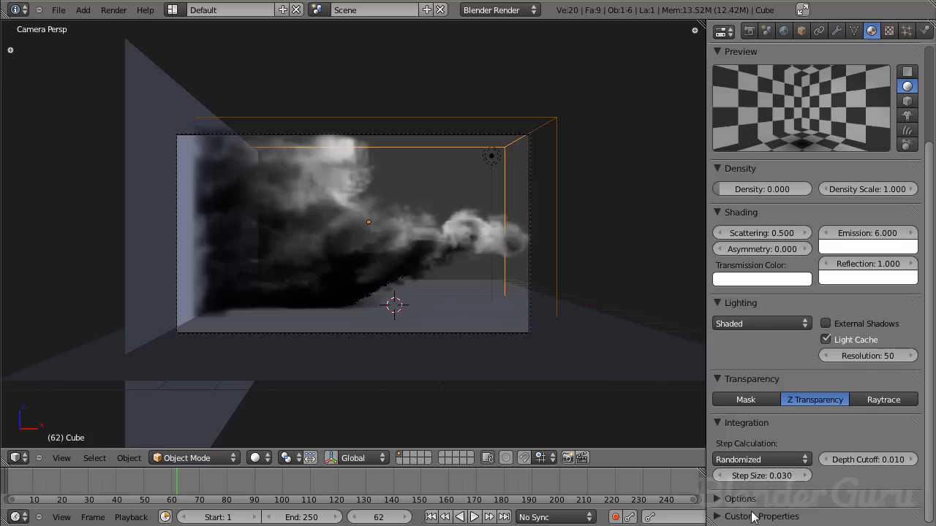
pyautogui.doubleClick(759, 475)
pyautogui.write('0.2')
pyautogui.press('Return')
# - Add a new texture to the fire material and set its type to Voxel Data
pyautogui.scroll(4, 819, 340)
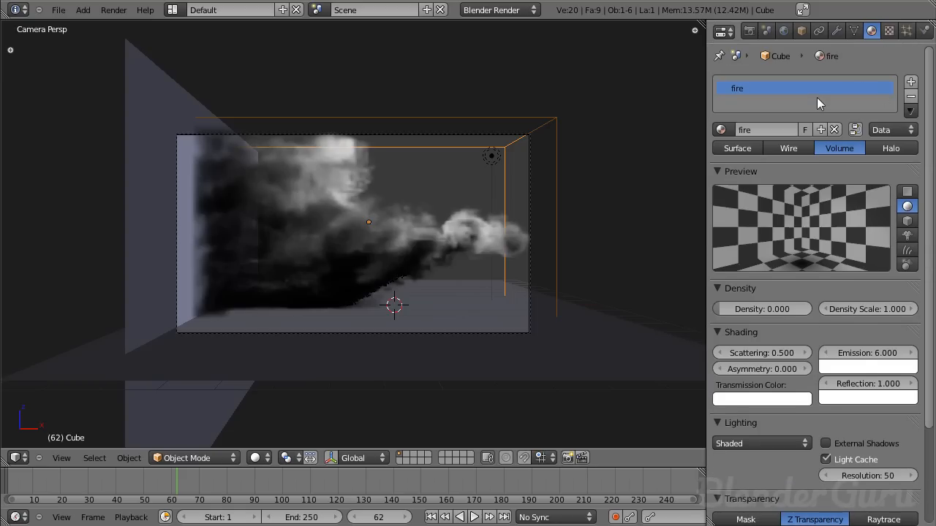
pyautogui.click(888, 31)
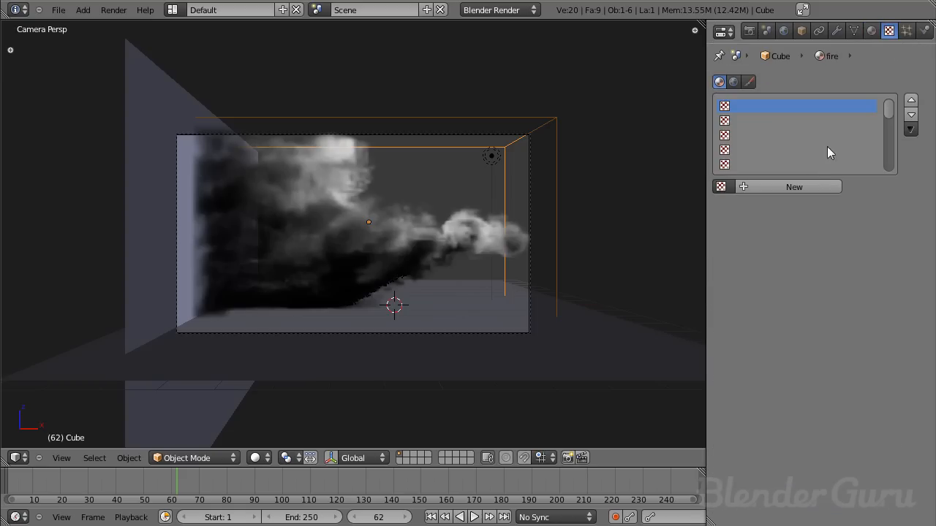
pyautogui.click(779, 185)
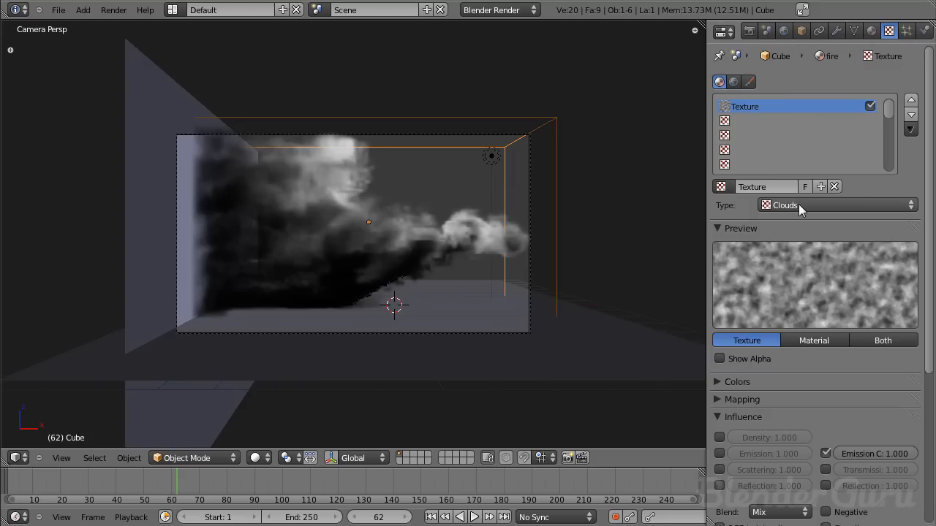
pyautogui.click(798, 207)
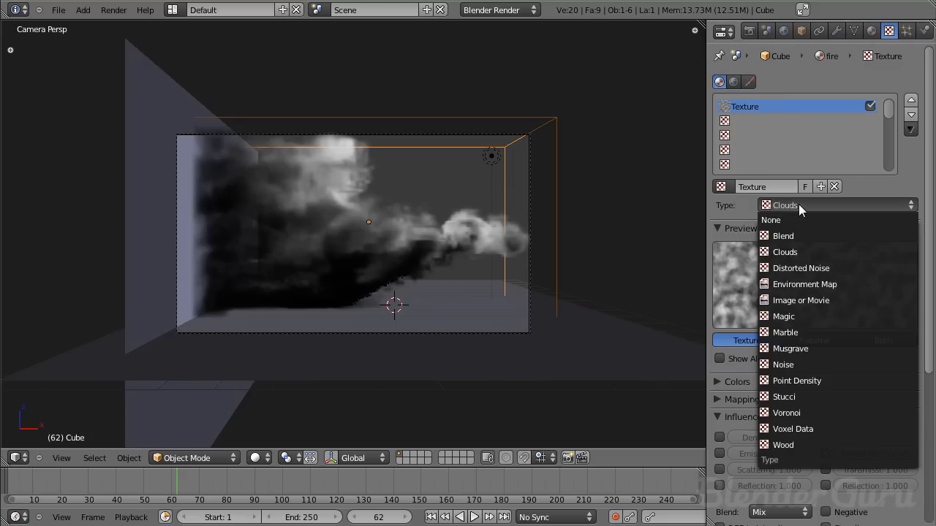
pyautogui.click(813, 430)
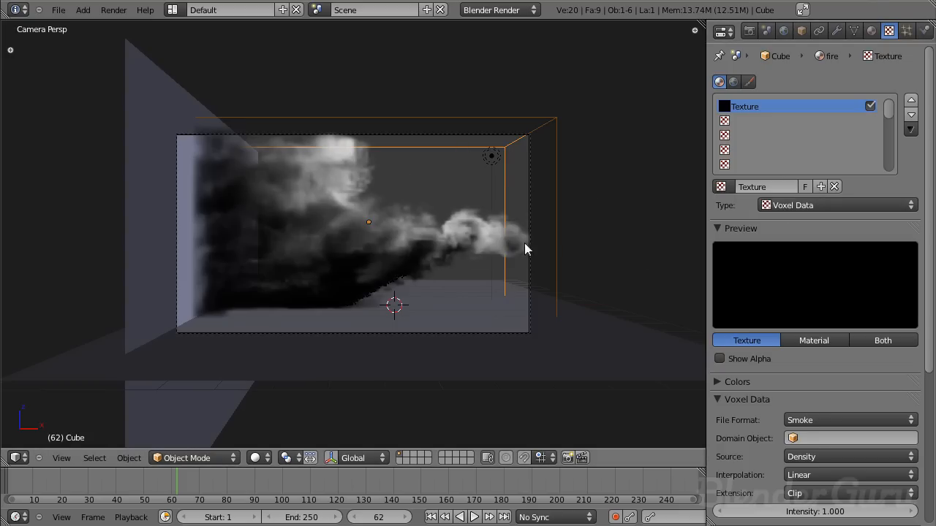
# - Set the voxel data texture's domain object to Cube
pyautogui.scroll(-4, 777, 307)
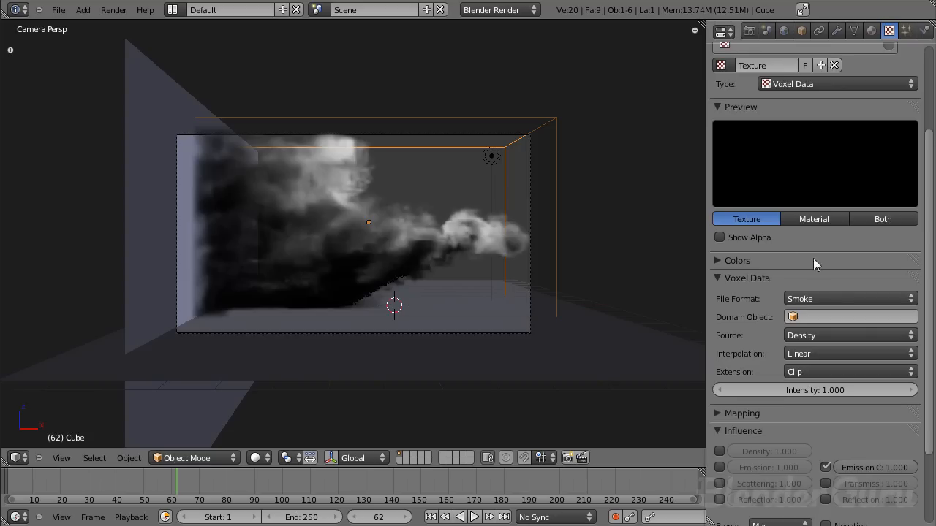
pyautogui.click(816, 316)
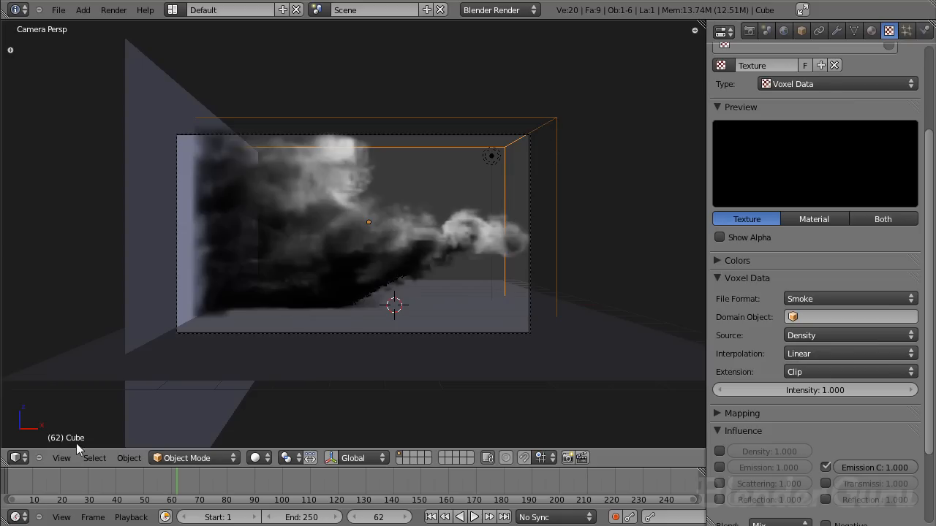
pyautogui.click(823, 318)
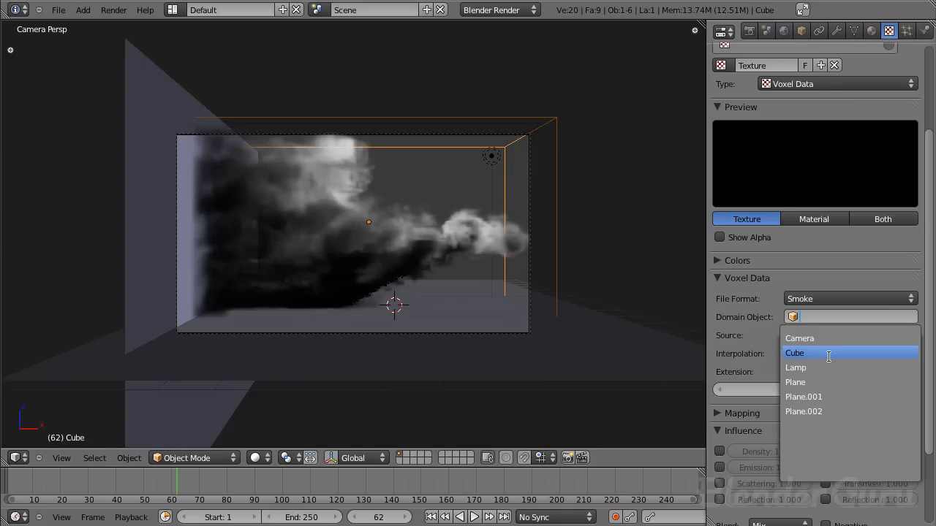
pyautogui.click(829, 352)
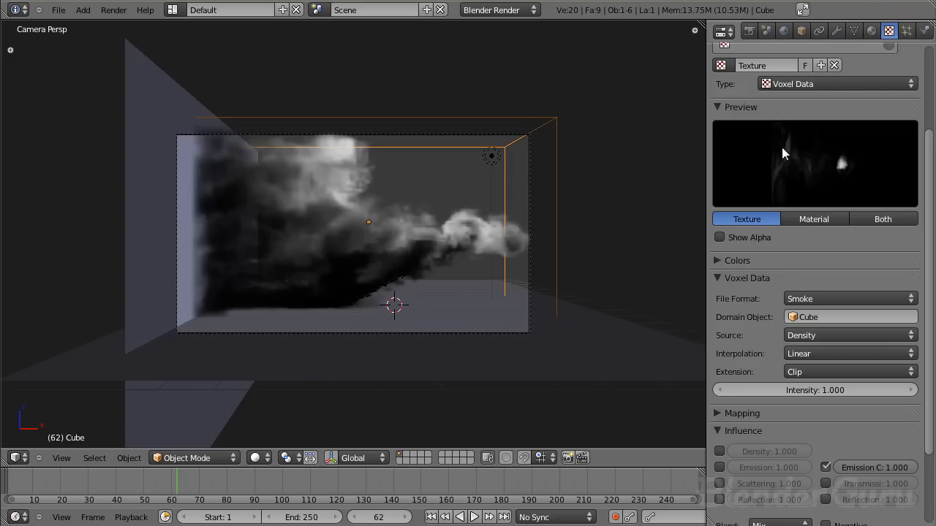
# - Enable the voxel texture's Density influence alongside Emission Color and render the current frame
pyautogui.scroll(-3, 841, 236)
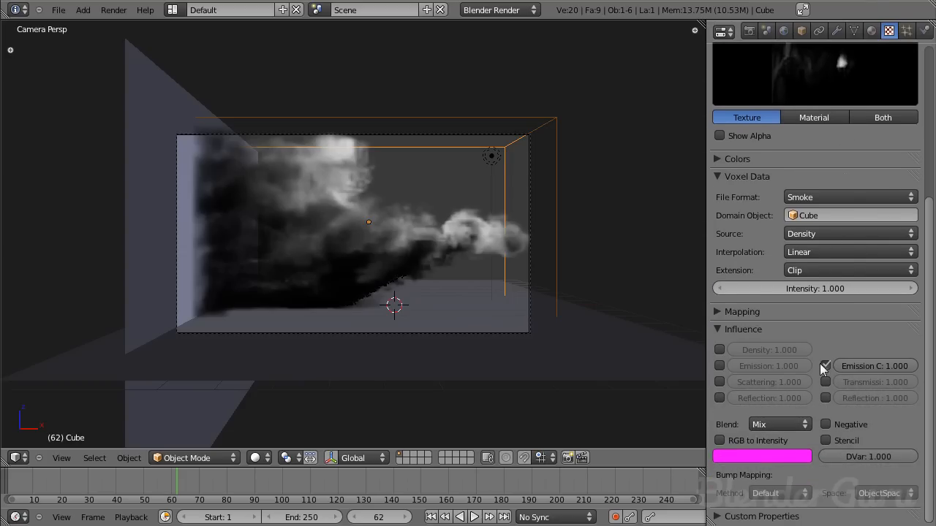
pyautogui.click(719, 350)
pyautogui.click(731, 309)
pyautogui.click(730, 309)
pyautogui.scroll(8, 831, 179)
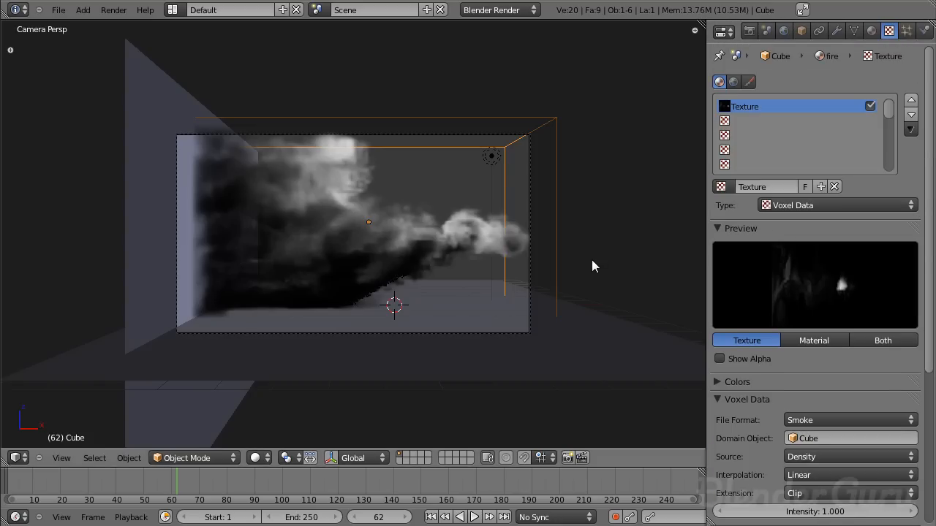
pyautogui.press('F12')
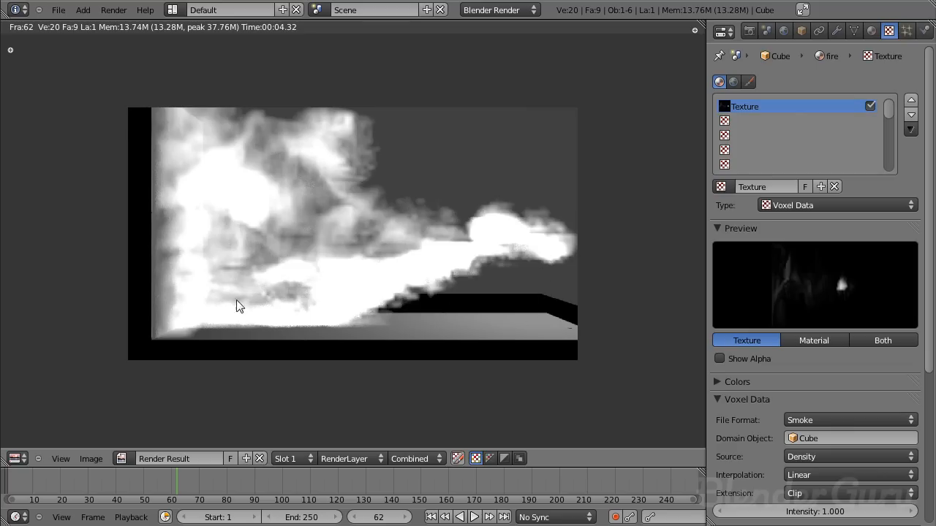
# - Raise the lamp vertically above the smoke domain cube from the front view and render the current frame
pyautogui.press('Escape')
pyautogui.rightClick(494, 162)
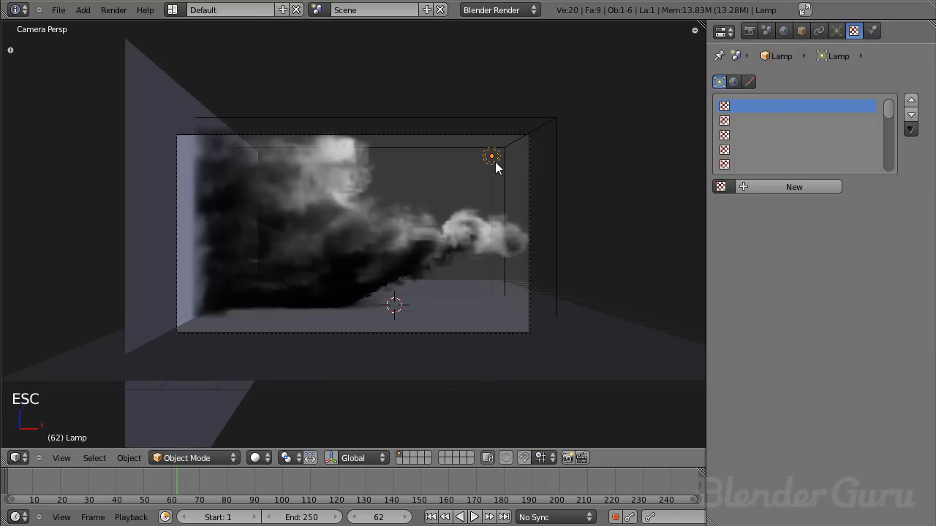
pyautogui.press('KP_1')
pyautogui.press('g')
pyautogui.press('z')
pyautogui.click(462, 108)
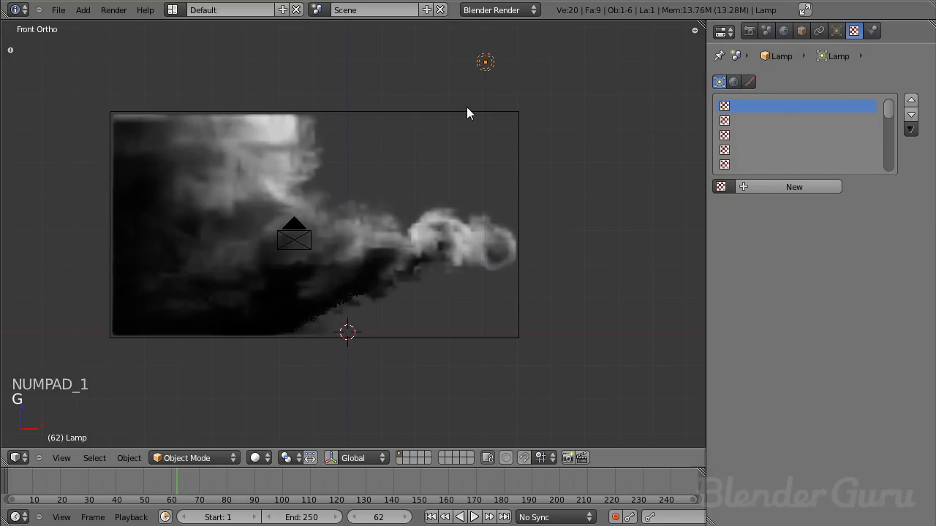
pyautogui.press('F12')
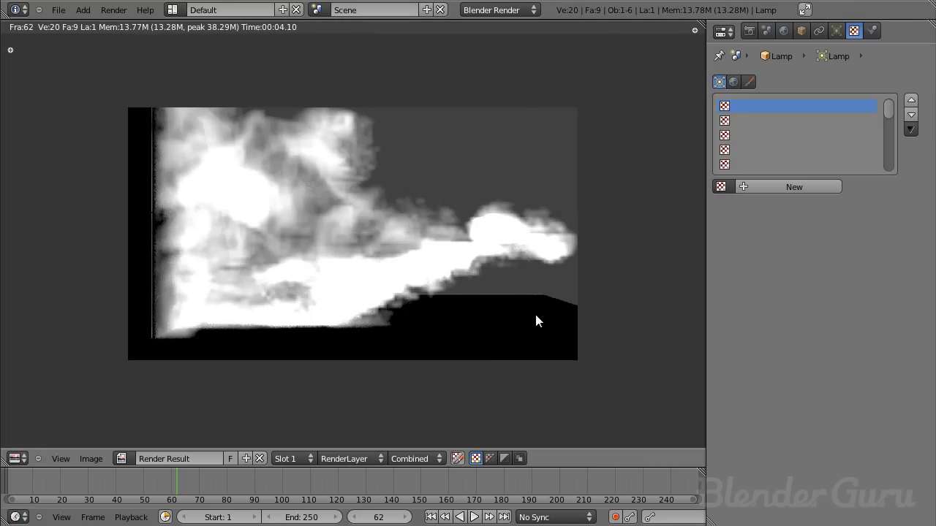
pyautogui.press('Escape')
# - Give the floor plane a new material and enable Receive Transparent in its shadow settings
pyautogui.rightClick(510, 112)
pyautogui.moveTo(510, 112); pyautogui.dragTo(461, 98, button='middle')
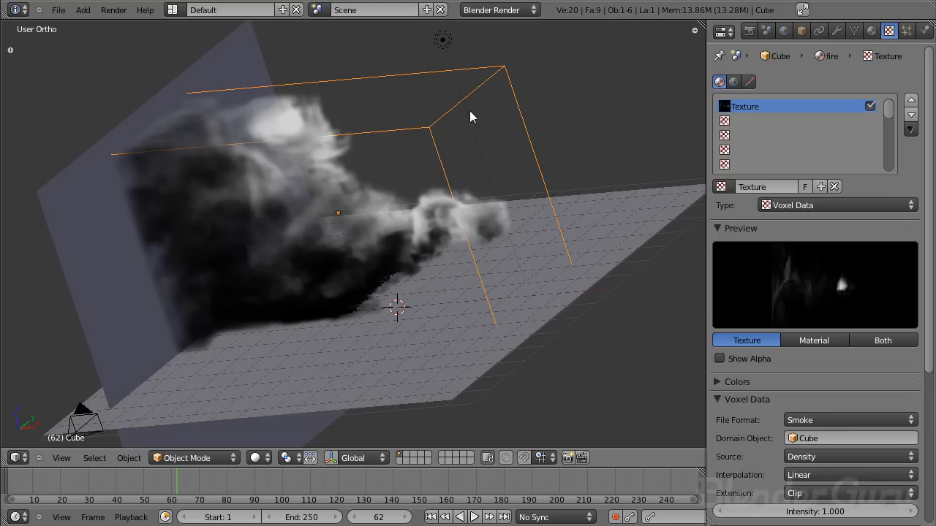
pyautogui.moveTo(488, 145); pyautogui.dragTo(471, 248, button='middle')
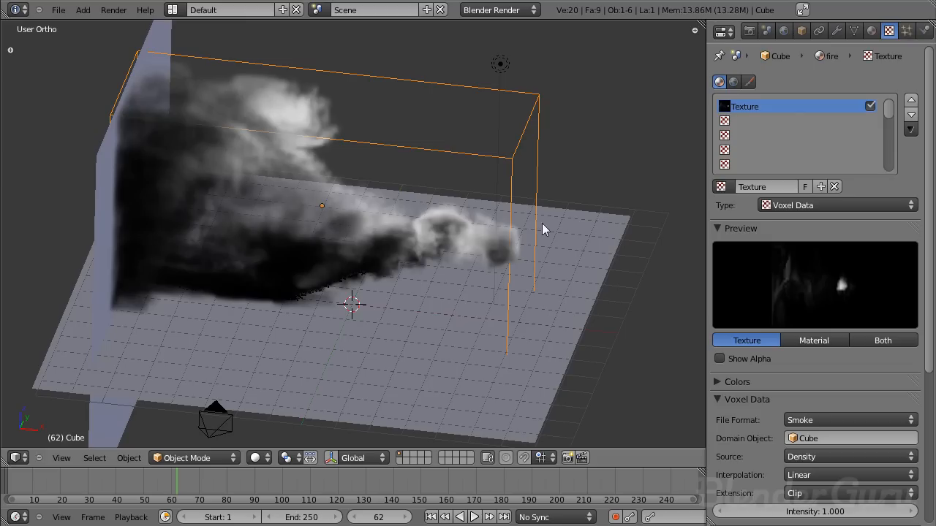
pyautogui.rightClick(414, 368)
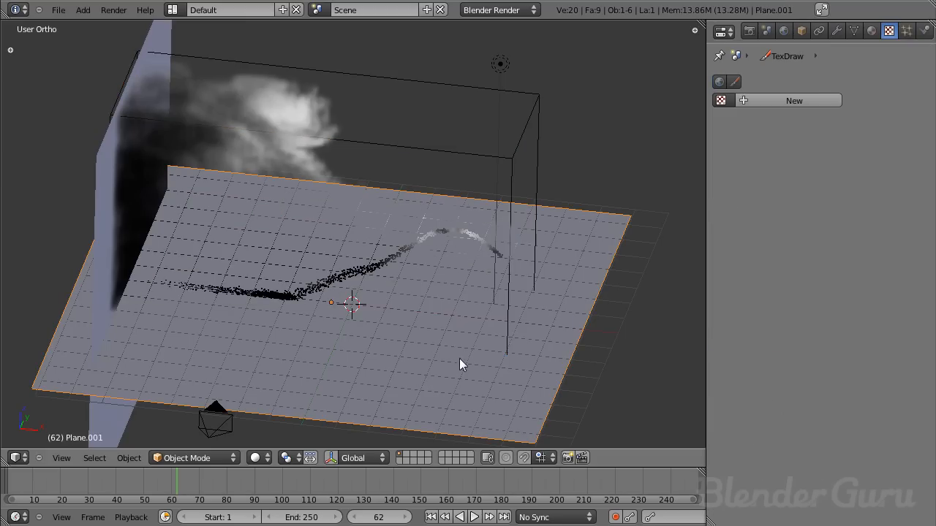
pyautogui.rightClick(100, 250)
pyautogui.rightClick(130, 356)
pyautogui.click(871, 31)
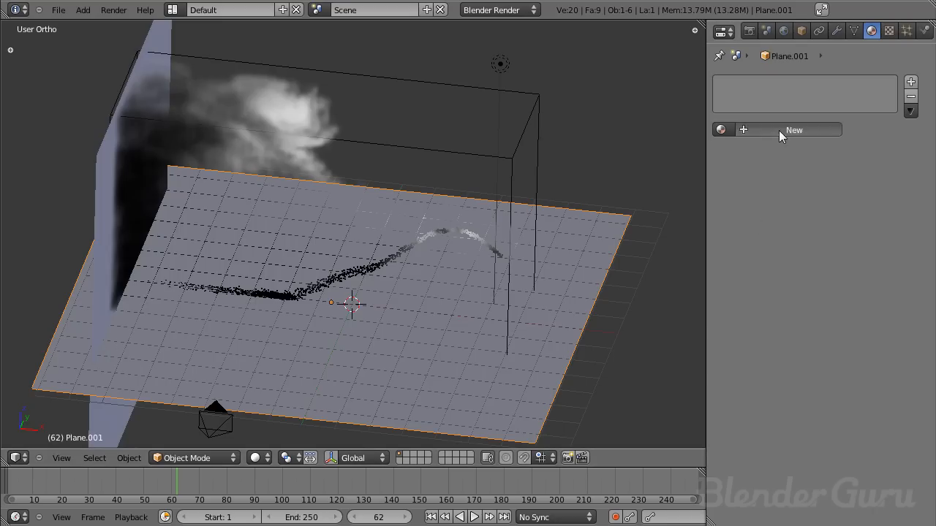
pyautogui.click(779, 131)
pyautogui.scroll(-10, 802, 352)
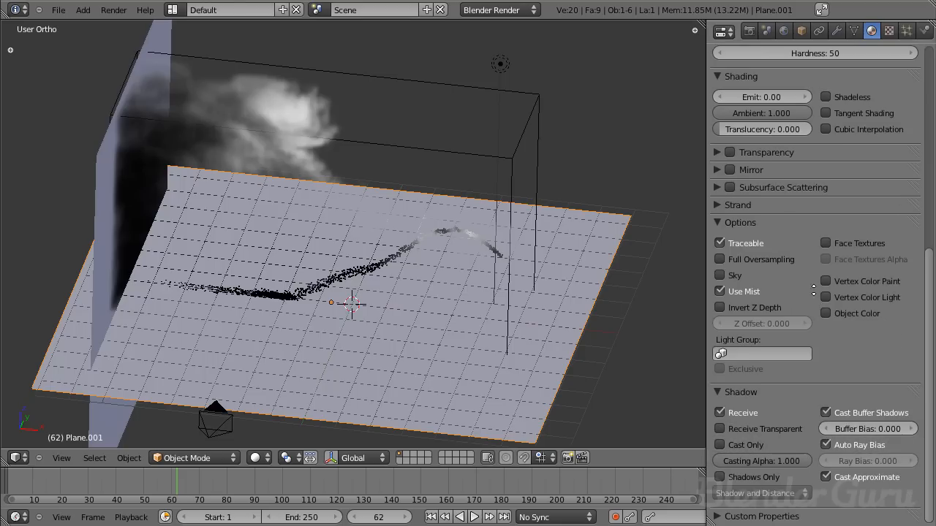
pyautogui.click(740, 431)
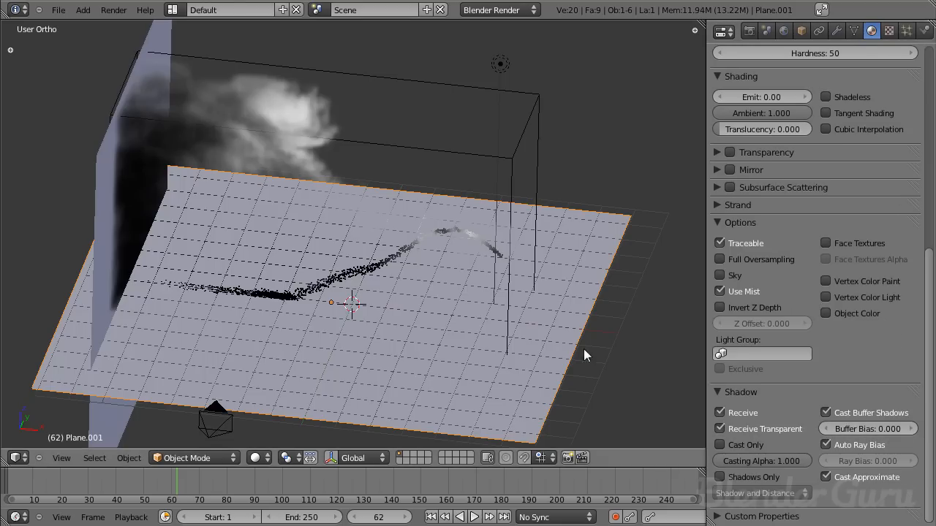
pyautogui.moveTo(540, 281); pyautogui.dragTo(432, 183, button='middle')
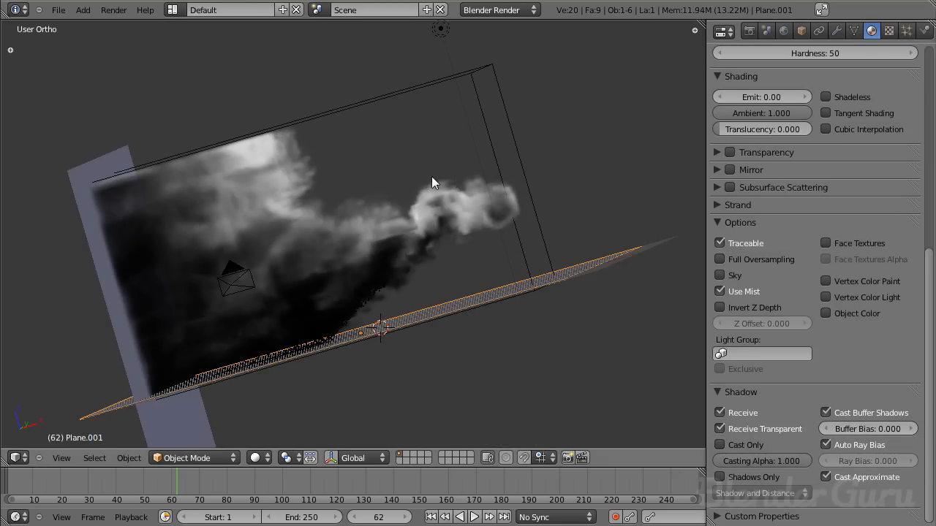
pyautogui.moveTo(517, 219); pyautogui.dragTo(515, 163, button='middle')
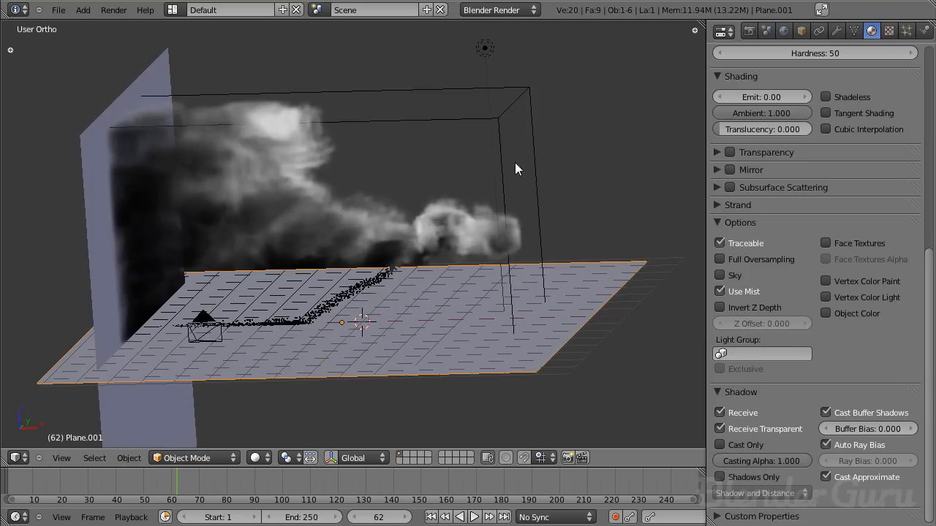
pyautogui.moveTo(495, 301); pyautogui.dragTo(370, 198, button='middle')
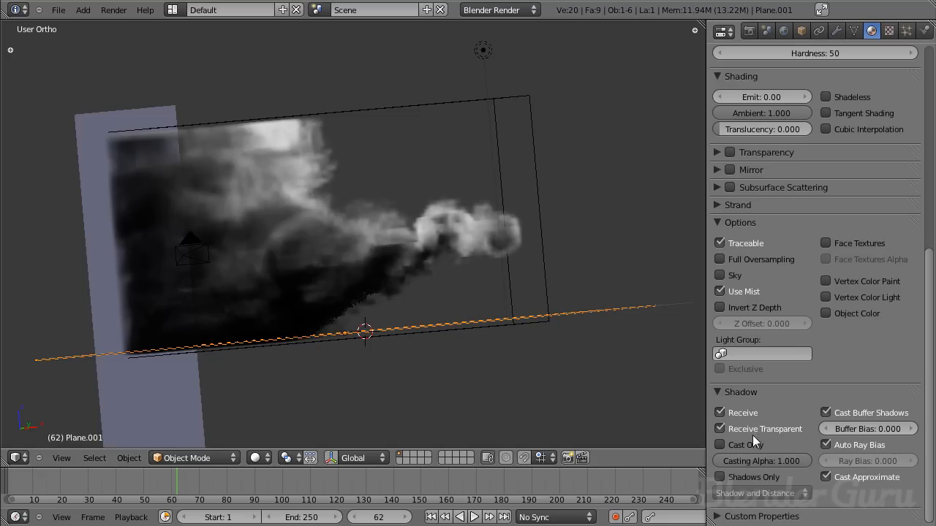
pyautogui.moveTo(470, 206); pyautogui.dragTo(415, 150, button='middle')
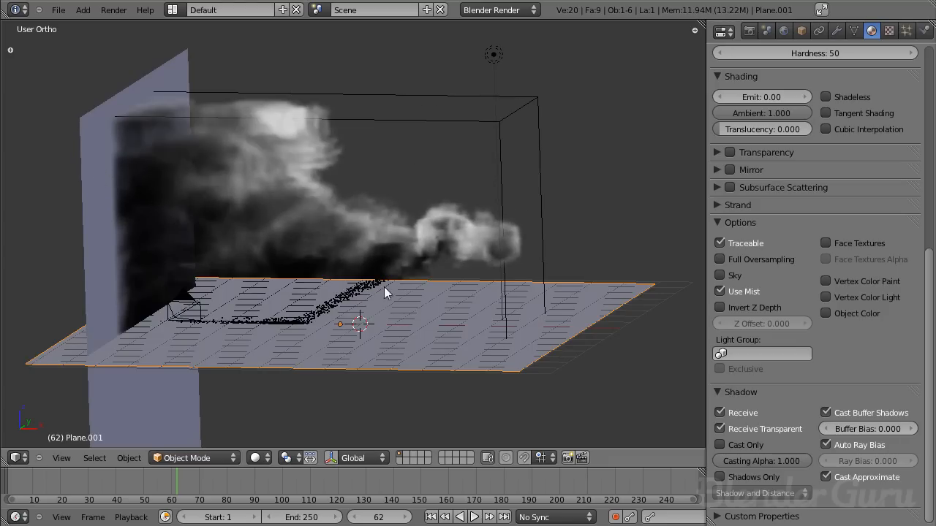
pyautogui.scroll(10, 789, 317)
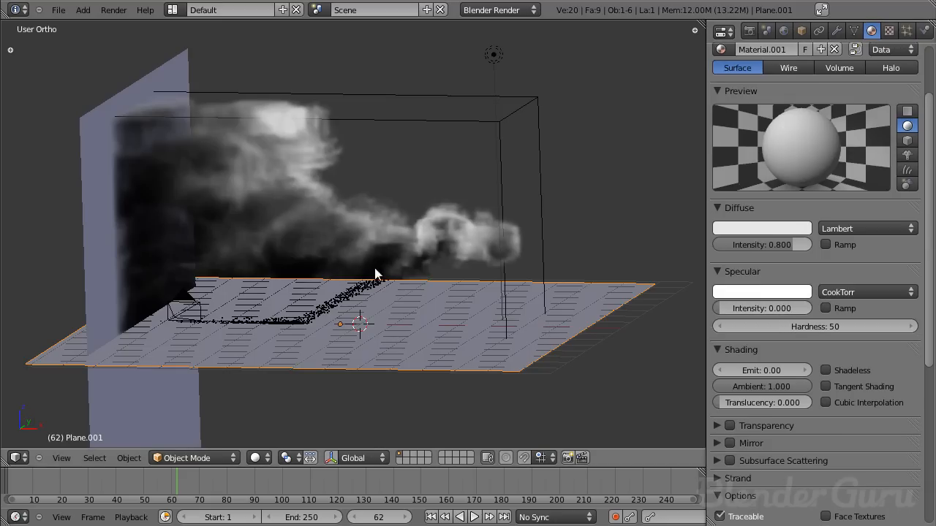
# - Link the floor plane's material to the vertical wall plane and deselect everything
pyautogui.rightClick(114, 175)
pyautogui.rightClick(508, 364)
pyautogui.rightClick(89, 123)
pyautogui.rightClick(533, 364)
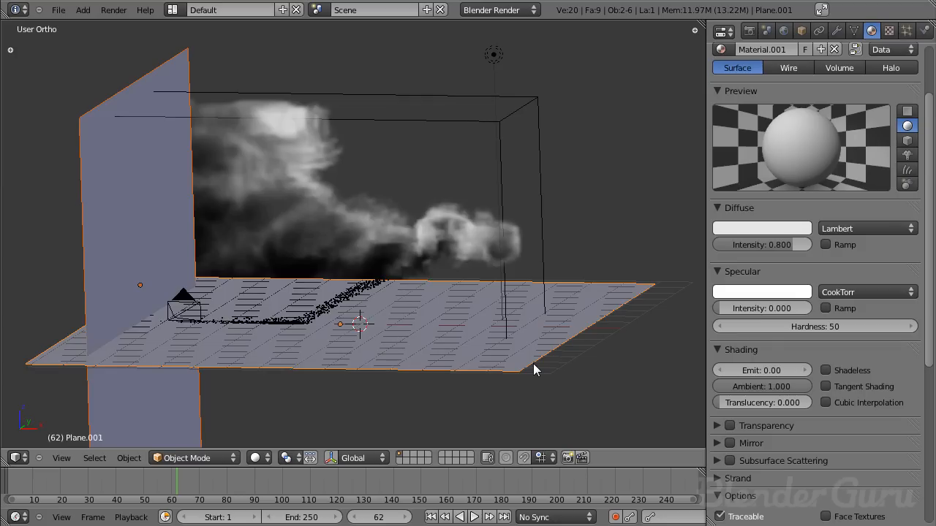
pyautogui.hotkey('ctrl', 'l')
pyautogui.click(513, 407)
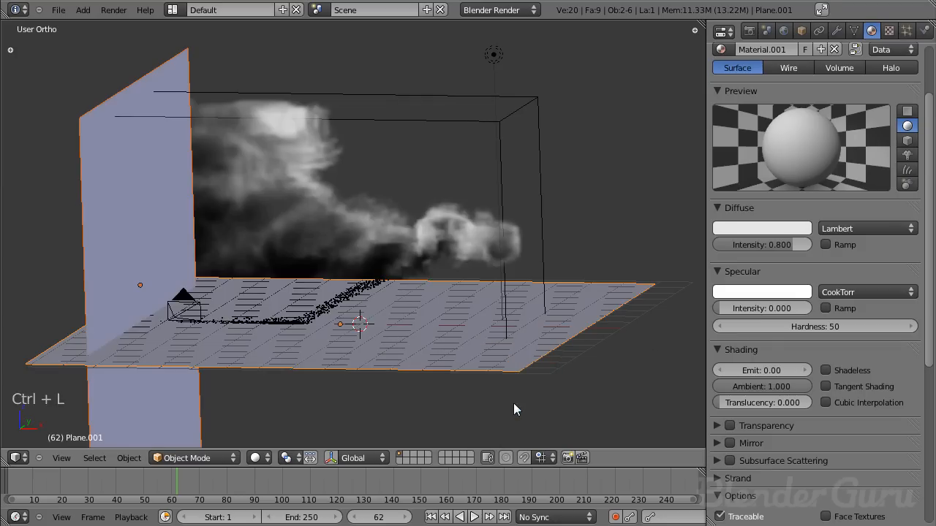
pyautogui.press('a')
pyautogui.moveTo(517, 367); pyautogui.dragTo(388, 204, button='middle')
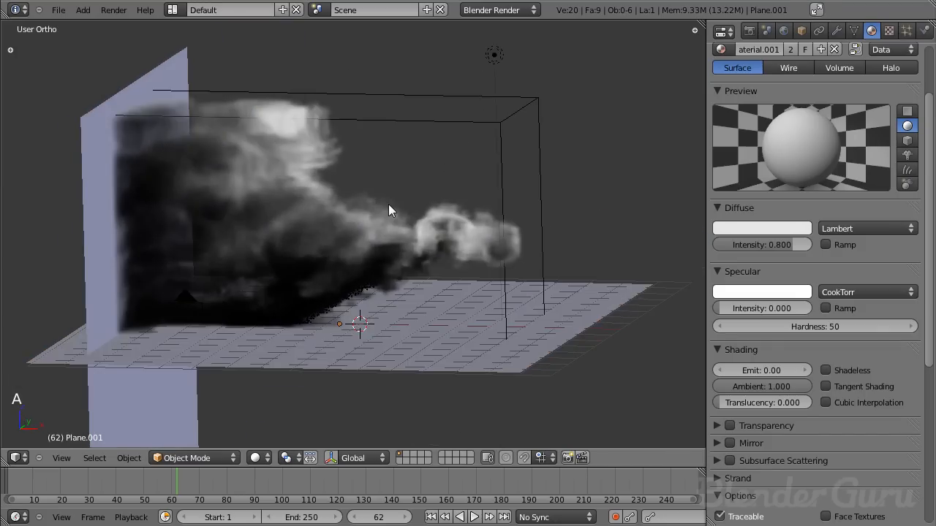
# - Render the current frame from the camera view and examine the smoke's shadows on the floor and wall
pyautogui.press('KP_0')
pyautogui.press('F12')
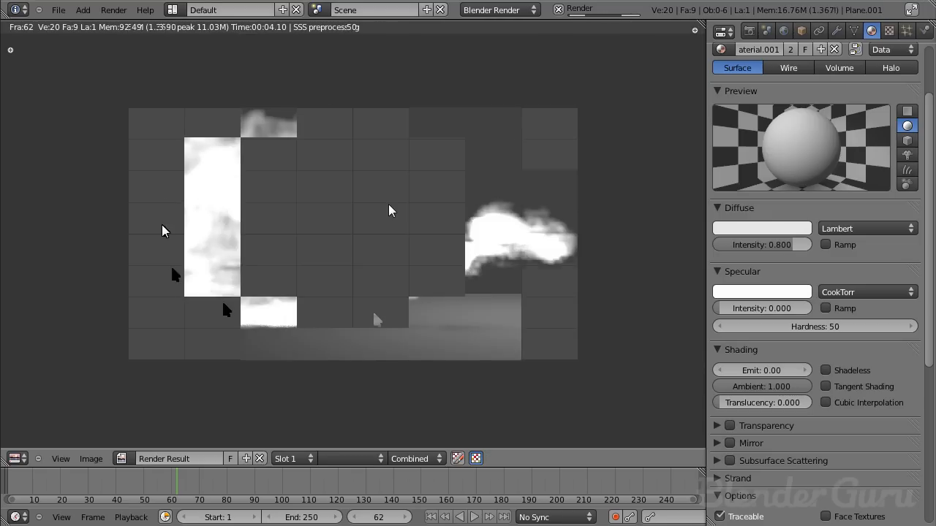
pyautogui.scroll(2, 514, 337)
pyautogui.moveTo(513, 337); pyautogui.dragTo(357, 213, button='middle')
pyautogui.scroll(5, 356, 215)
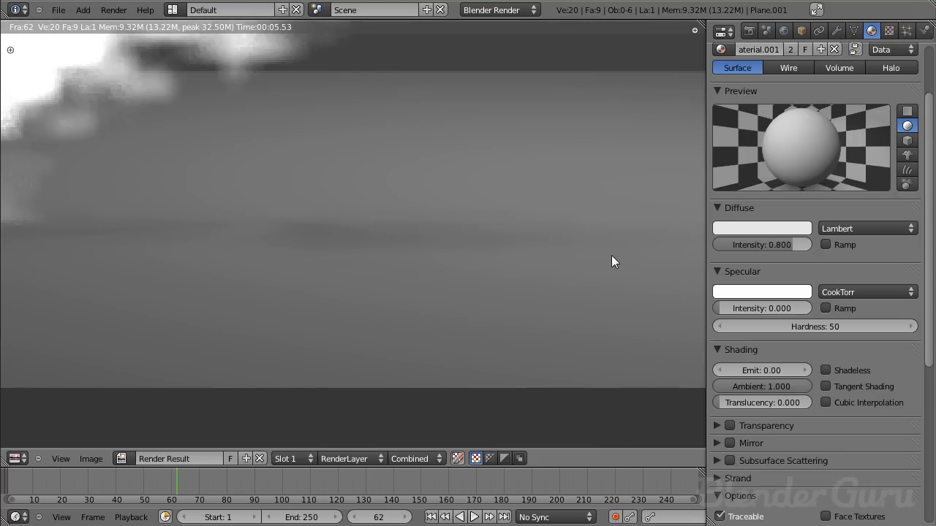
pyautogui.scroll(-4, 324, 215)
pyautogui.moveTo(324, 215); pyautogui.dragTo(346, 270, button='middle')
pyautogui.scroll(2, 309, 241)
pyautogui.moveTo(305, 235); pyautogui.dragTo(328, 248, button='middle')
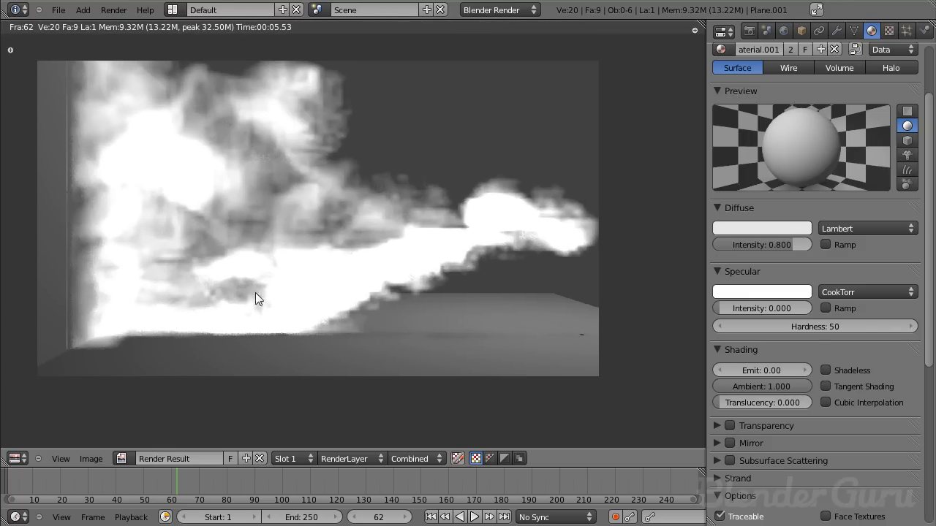
pyautogui.press('Escape')
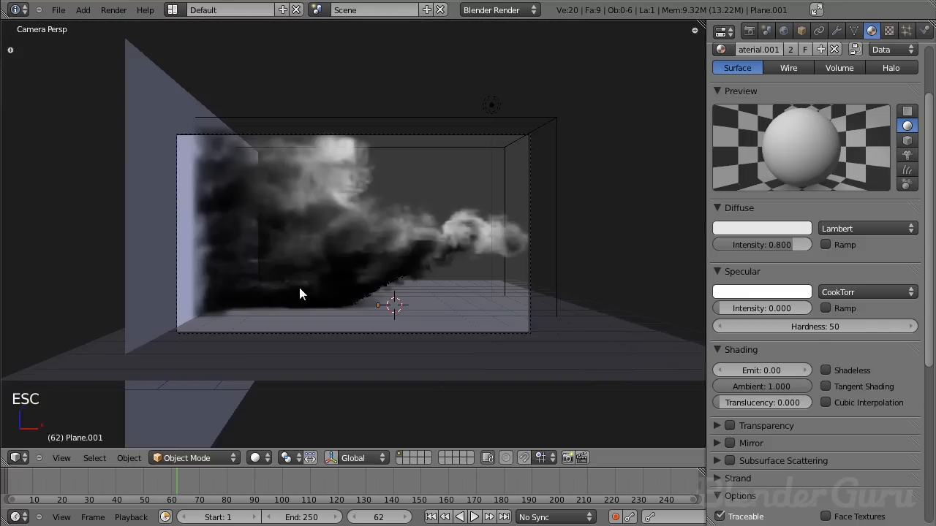
# - Switch the viewport to wireframe and try to box-select the particles at the stream's tip
pyautogui.scroll(3, 570, 271)
pyautogui.keyDown('shift'); pyautogui.moveTo(570, 272); pyautogui.dragTo(151, 223, button='middle'); pyautogui.keyUp('shift')
pyautogui.scroll(2, 184, 191)
pyautogui.rightClick(184, 192)
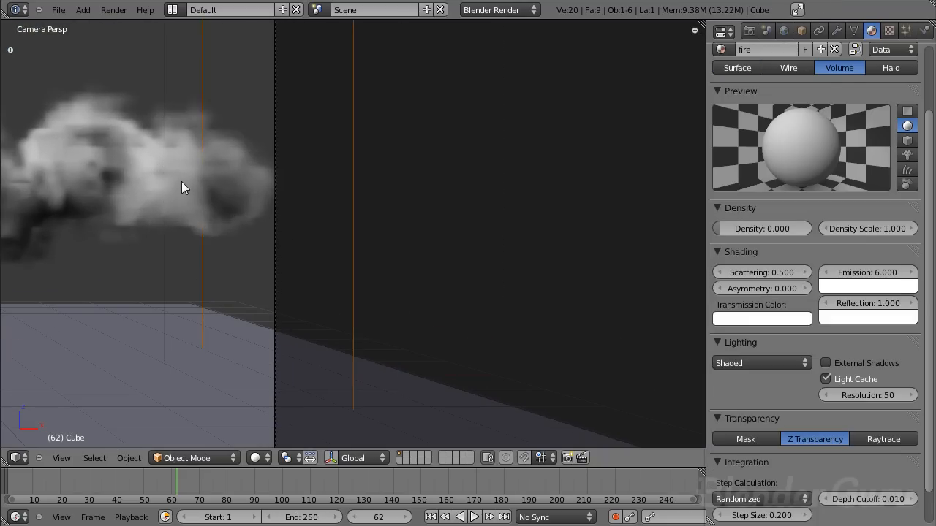
pyautogui.scroll(-3, 232, 177)
pyautogui.press('b')
pyautogui.moveTo(176, 153); pyautogui.dragTo(302, 251)
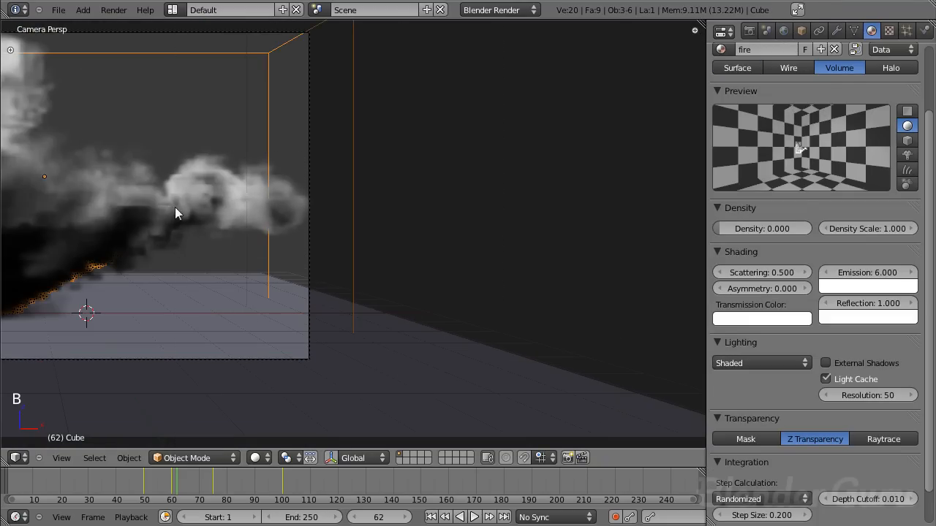
pyautogui.rightClick(176, 207)
pyautogui.press('z')
pyautogui.rightClick(250, 202)
pyautogui.rightClick(273, 204)
pyautogui.scroll(6, 257, 218)
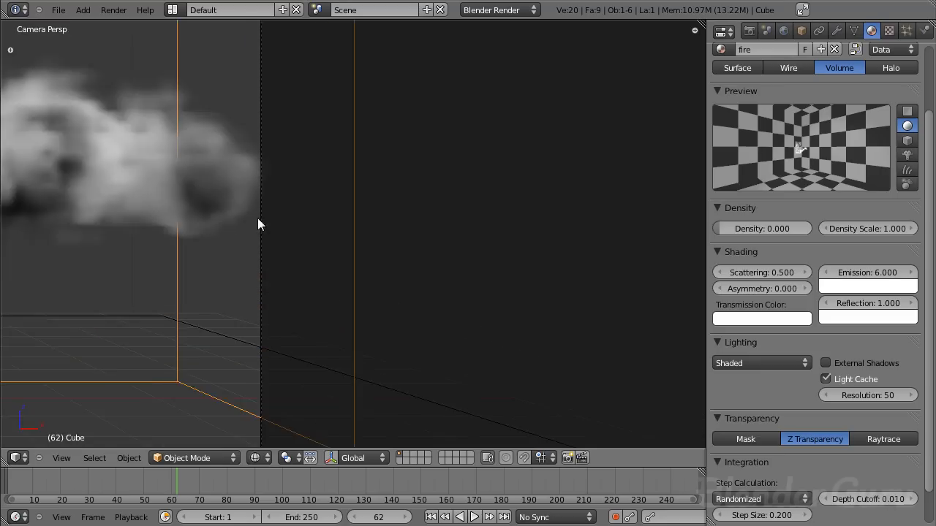
pyautogui.scroll(2, 496, 241)
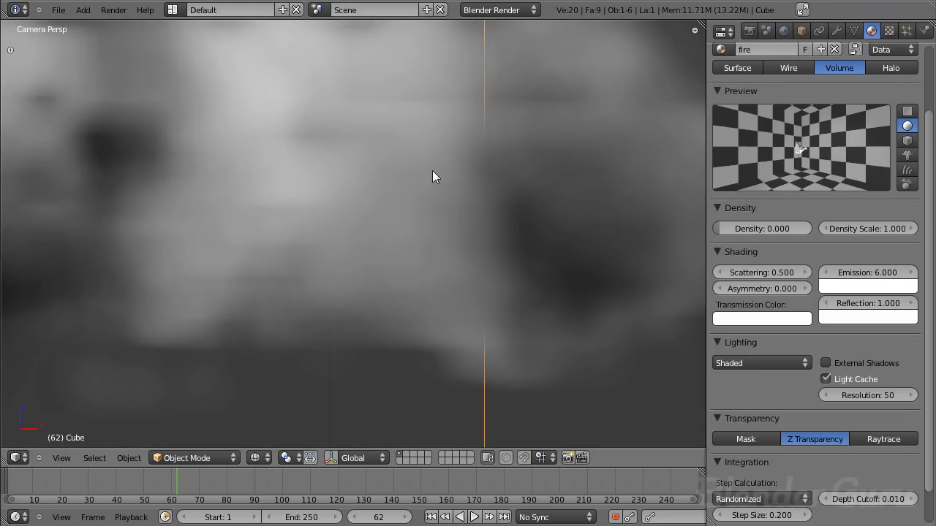
pyautogui.scroll(-7, 376, 236)
pyautogui.press('b')
pyautogui.moveTo(352, 205); pyautogui.dragTo(477, 258)
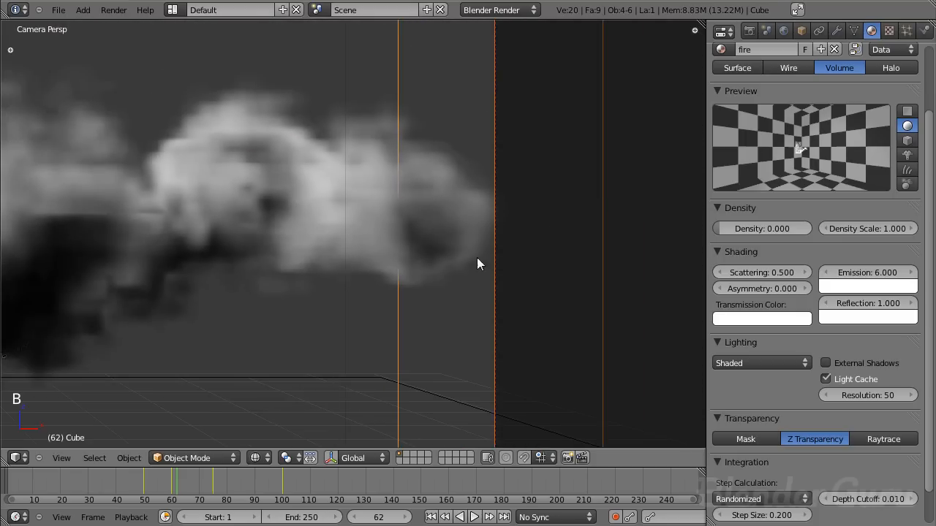
pyautogui.scroll(-4, 463, 255)
# - Select the particle emitter plane by its particle stream in the front view
pyautogui.press('KP_1')
pyautogui.scroll(6, 463, 254)
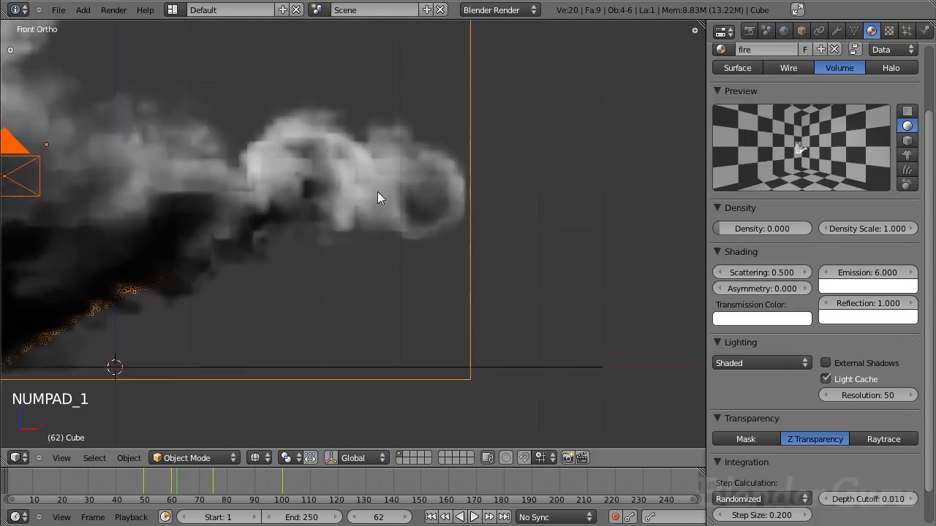
pyautogui.press('a')
pyautogui.press('a')
pyautogui.press('b')
pyautogui.moveTo(343, 101); pyautogui.dragTo(478, 255)
pyautogui.press('b')
pyautogui.rightClick(479, 170)
pyautogui.scroll(-3, 492, 160)
pyautogui.press('b')
pyautogui.moveTo(433, 101); pyautogui.dragTo(465, 138, button='middle')
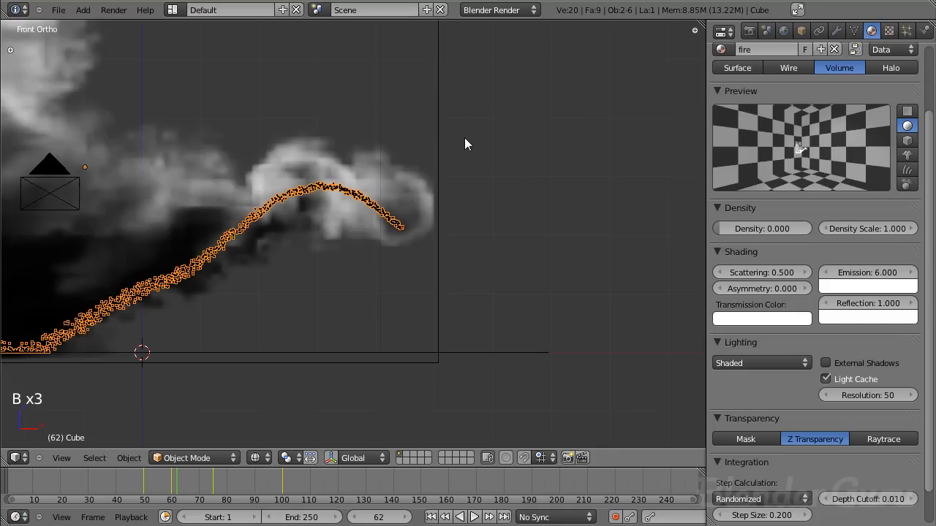
pyautogui.rightClick(401, 225)
pyautogui.hotkey('ctrl', 'z')
# - Check the emitter plane's particle render settings and its material slots
pyautogui.click(907, 30)
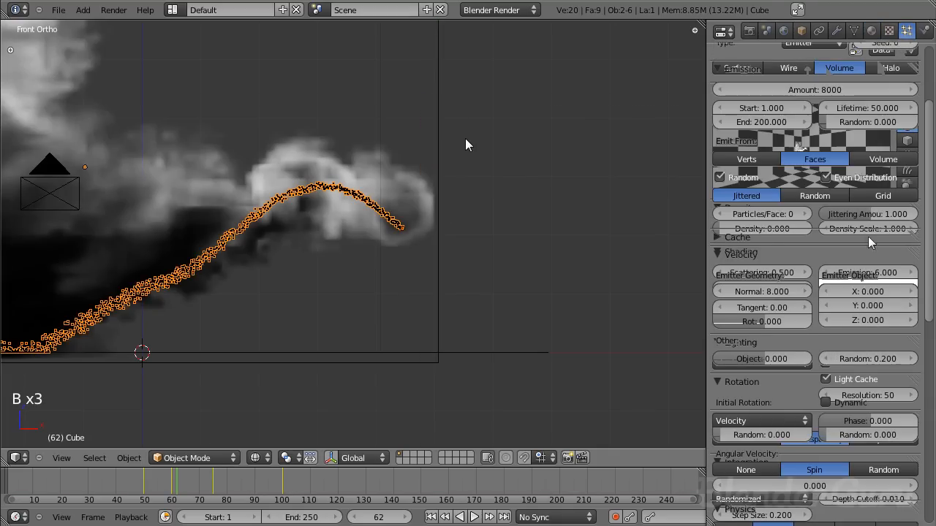
pyautogui.scroll(-15, 820, 386)
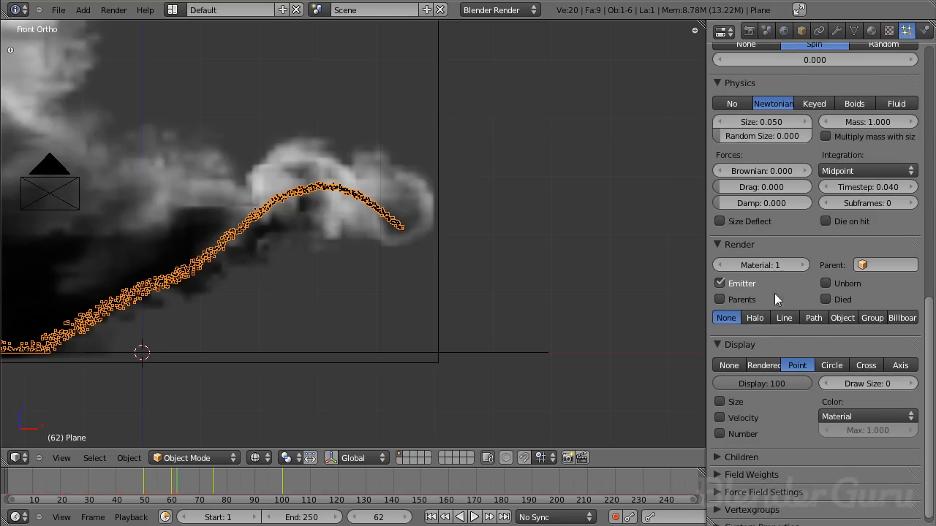
pyautogui.click(871, 31)
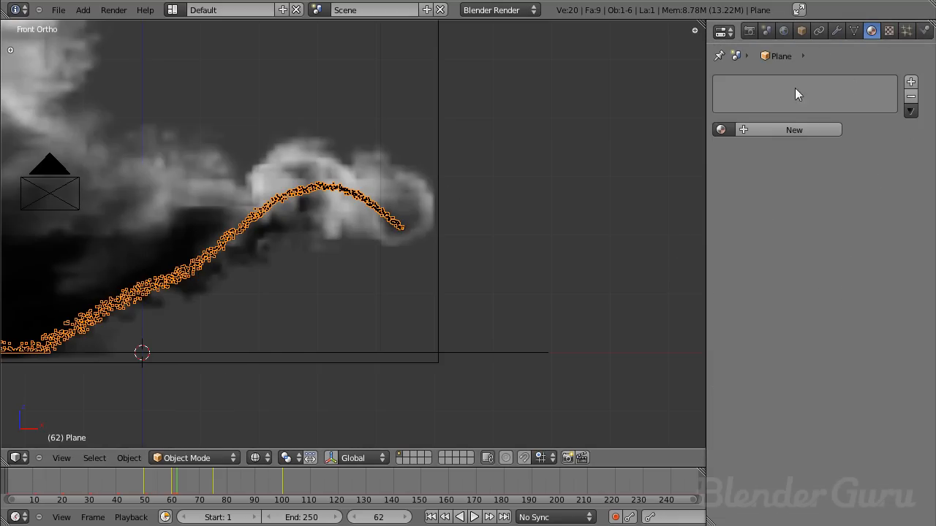
# - Test-render the cube's fire material with an emission of 1 and set the emission back to 6
pyautogui.rightClick(432, 191)
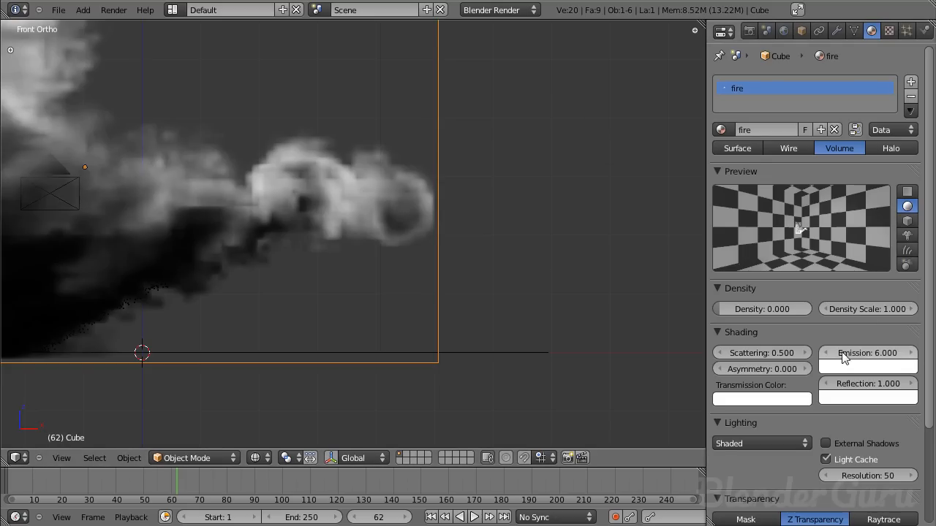
pyautogui.click(866, 353)
pyautogui.write('1')
pyautogui.press('Return')
pyautogui.press('F12')
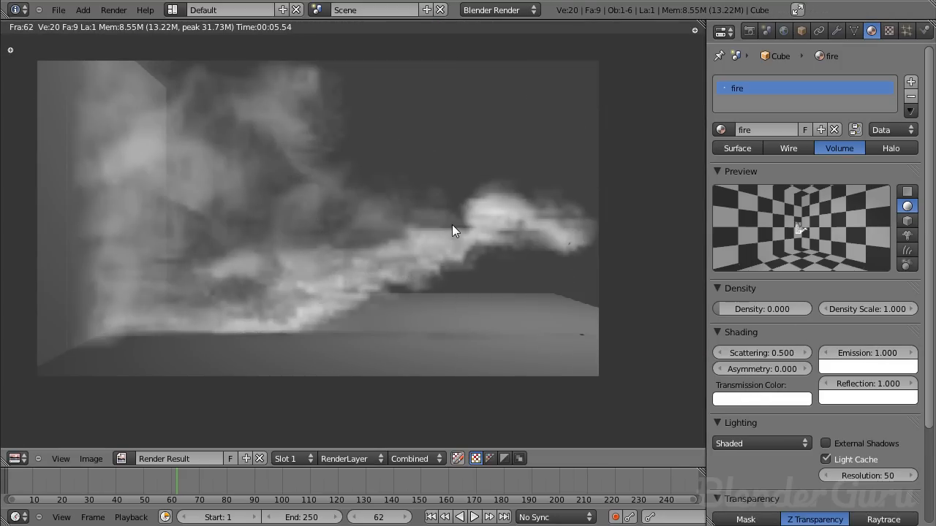
pyautogui.click(861, 348)
pyautogui.write('6')
pyautogui.press('Return')
pyautogui.press('Escape')
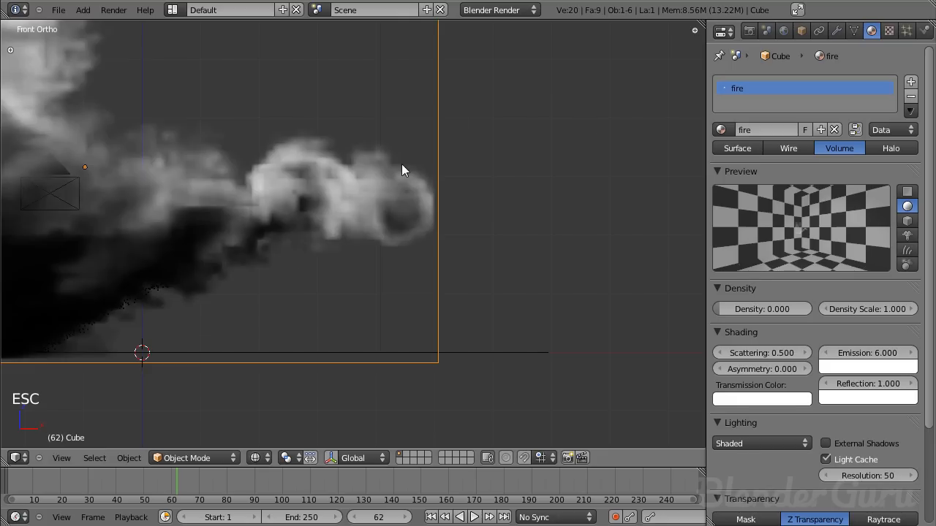
# - Switch to the camera view and rename the fire material's existing voxel texture as density
pyautogui.press('KP_0')
pyautogui.scroll(-3, 556, 245)
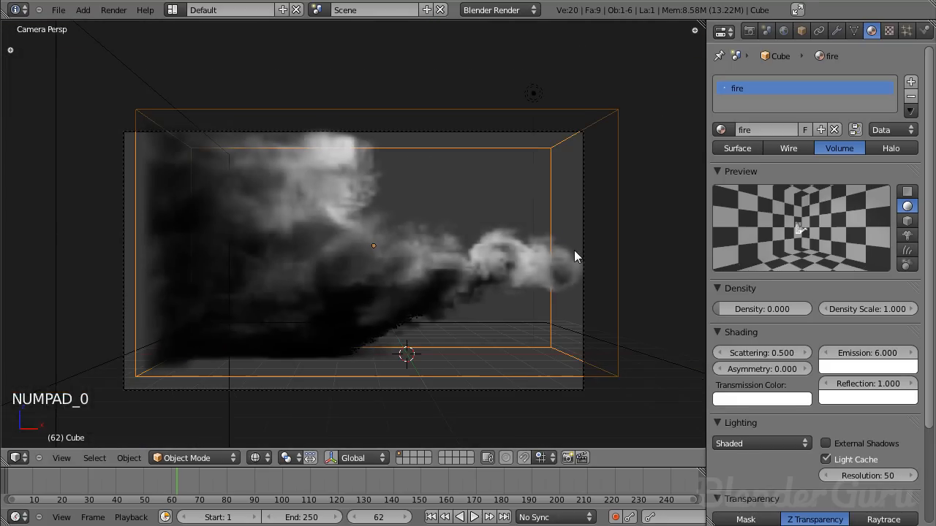
pyautogui.click(888, 30)
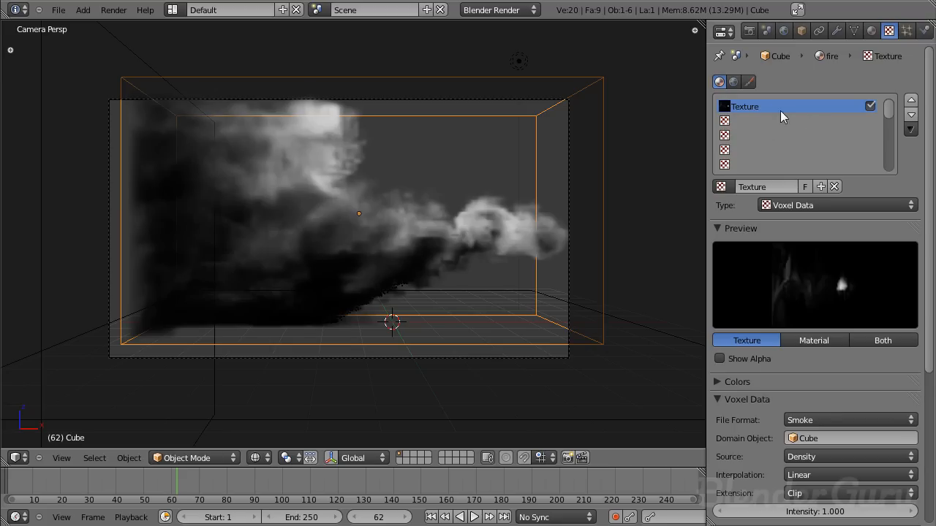
pyautogui.click(782, 183)
pyautogui.write('density')
pyautogui.press('Return')
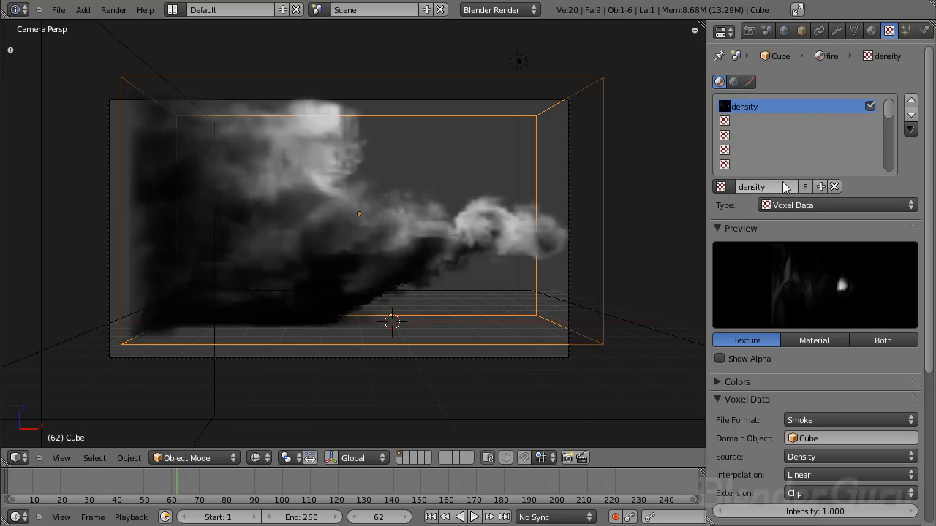
# - Add a second texture to the fire material, with type Voxel Data and the Cube as its domain object
pyautogui.click(808, 120)
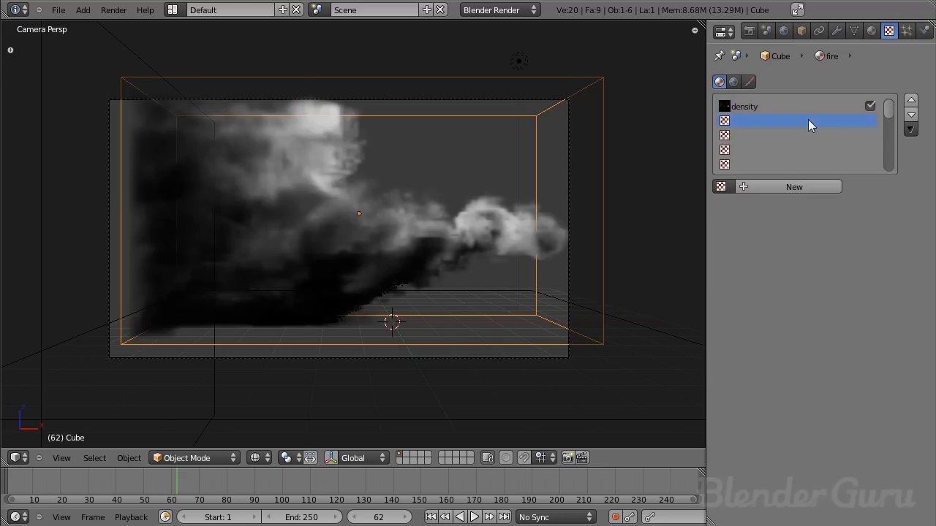
pyautogui.click(776, 188)
pyautogui.click(776, 206)
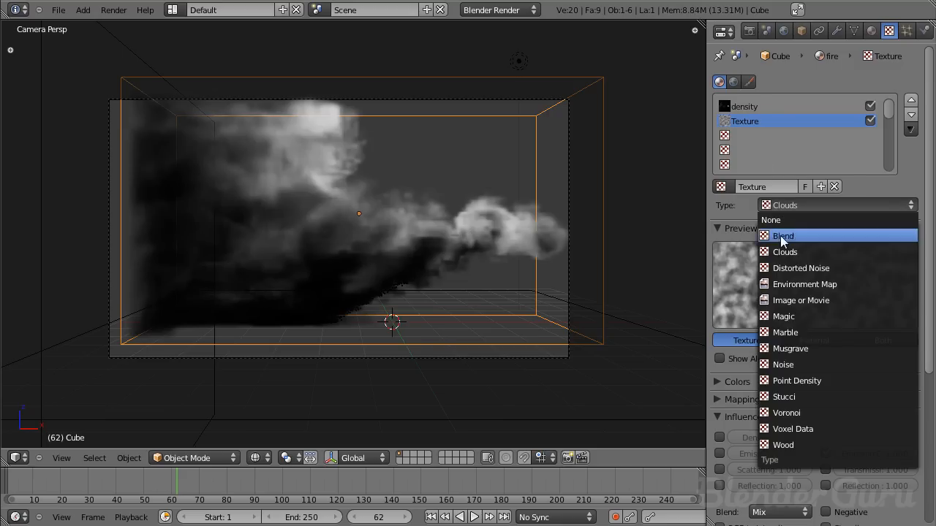
pyautogui.click(792, 430)
pyautogui.scroll(-1, 840, 218)
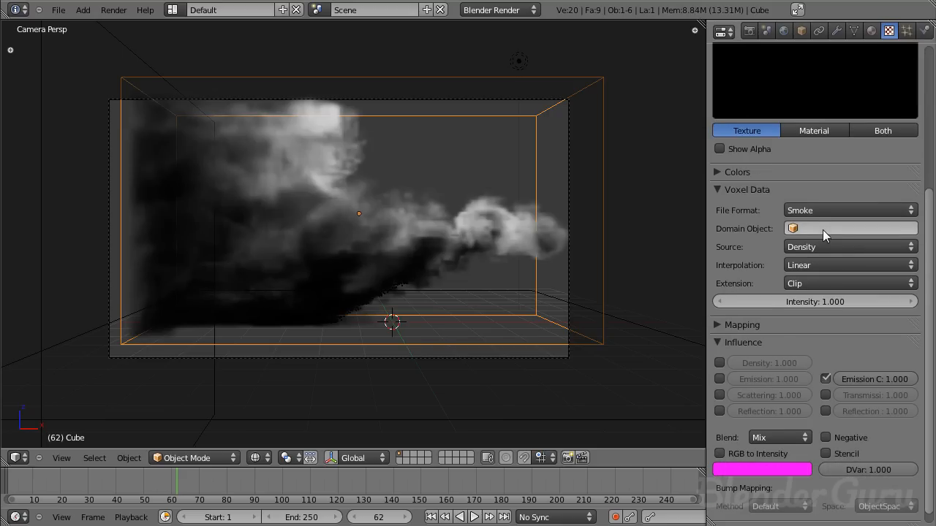
pyautogui.click(822, 229)
pyautogui.click(822, 264)
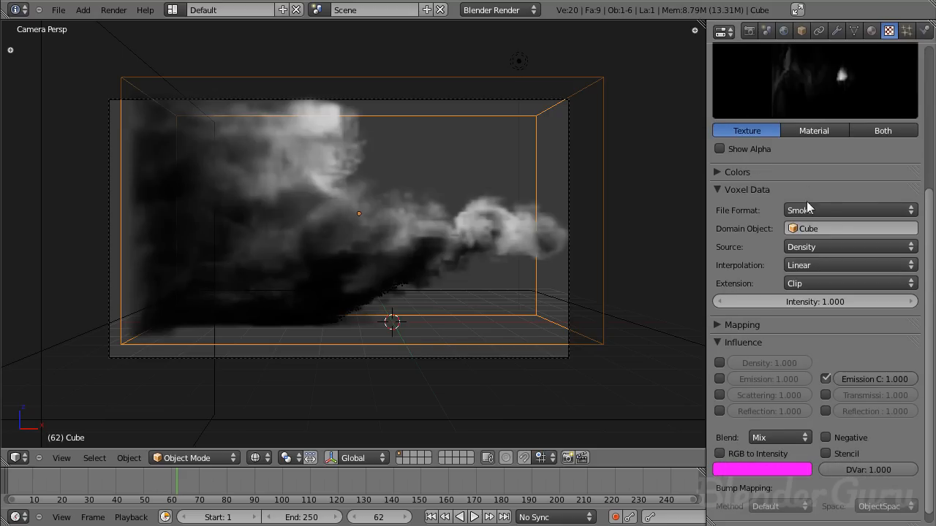
# - Set the second voxel texture's blend type to Multiply and compare it with the density texture
pyautogui.scroll(-1, 803, 315)
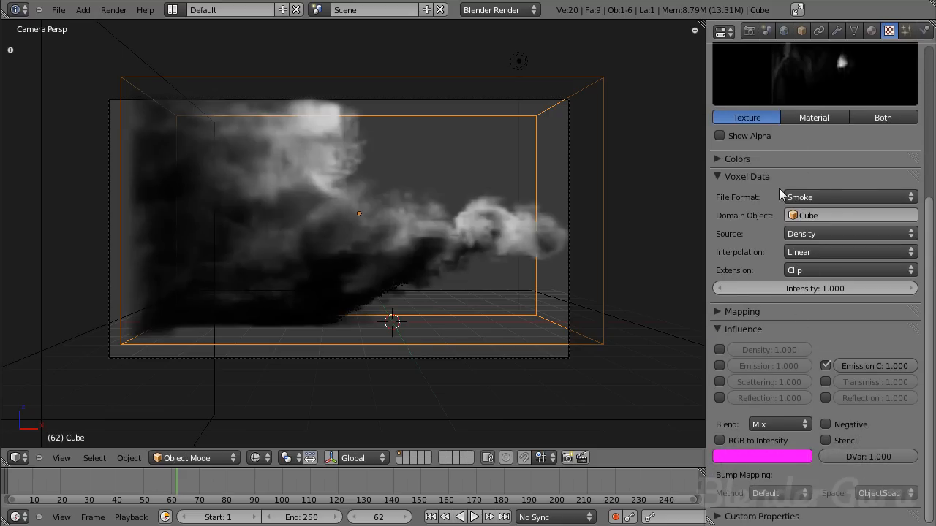
pyautogui.click(761, 428)
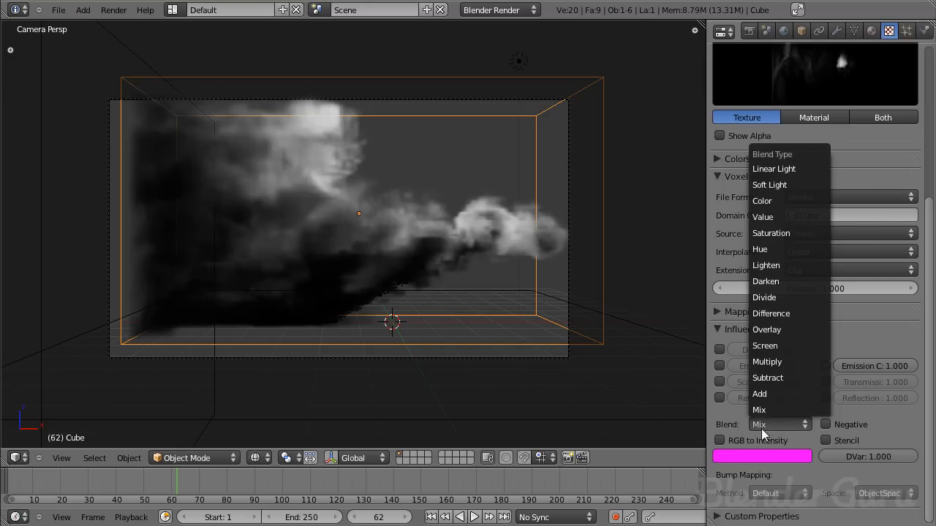
pyautogui.click(784, 363)
pyautogui.scroll(7, 775, 293)
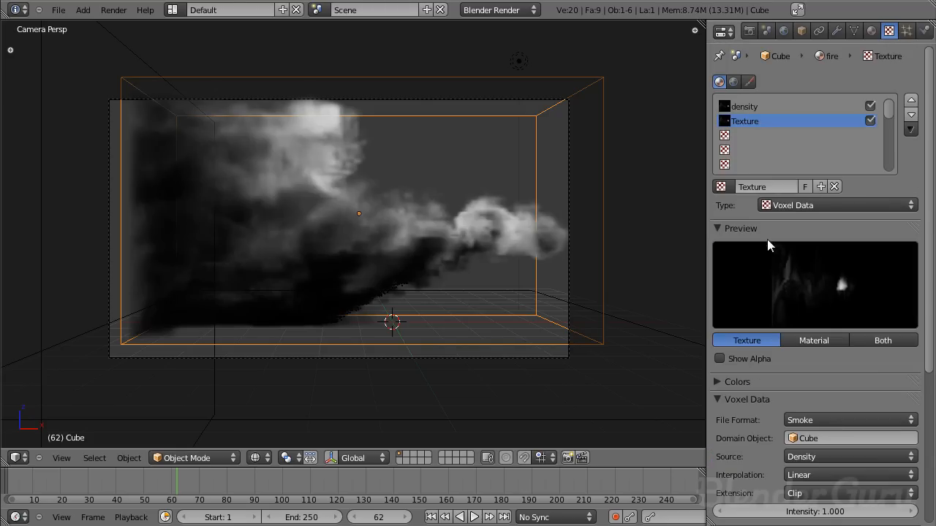
pyautogui.scroll(-7, 768, 344)
pyautogui.scroll(7, 797, 291)
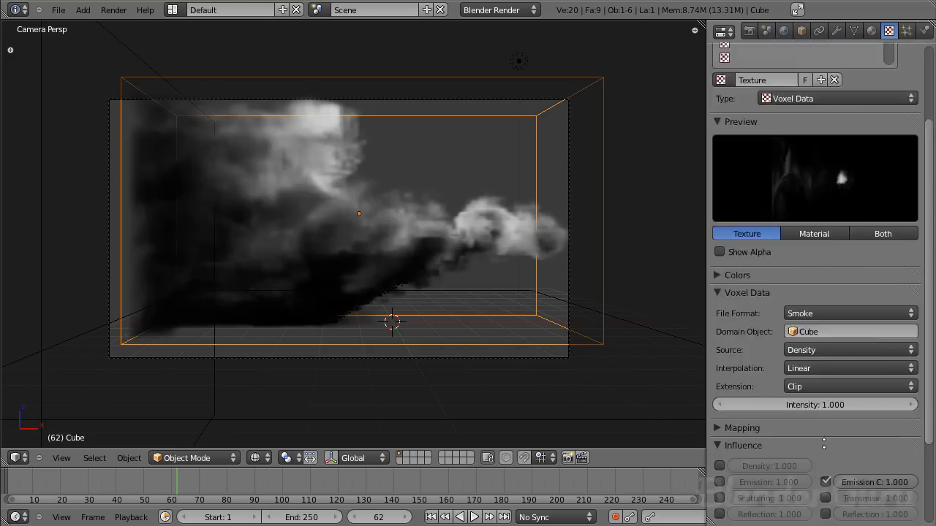
pyautogui.click(764, 107)
pyautogui.click(754, 122)
# - Enable the color ramp on the second voxel texture and select color stop 1
pyautogui.scroll(-7, 776, 186)
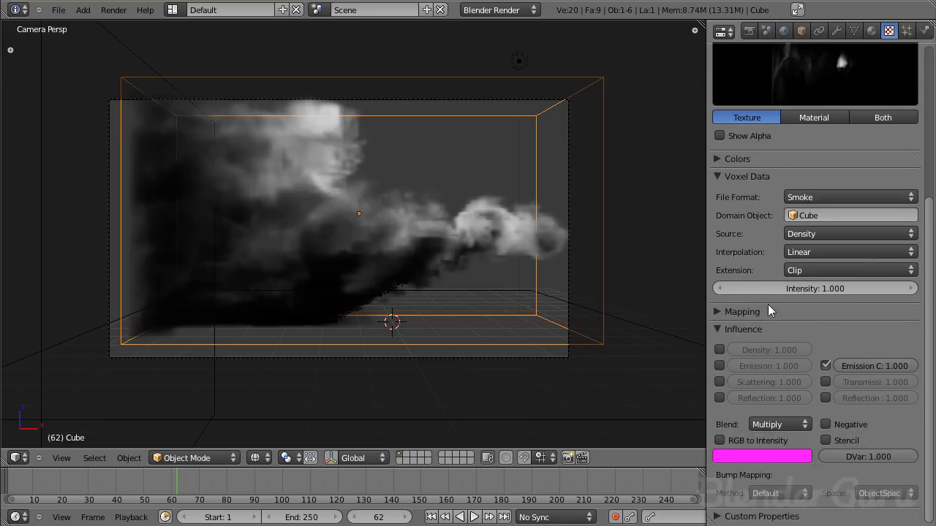
pyautogui.scroll(6, 775, 293)
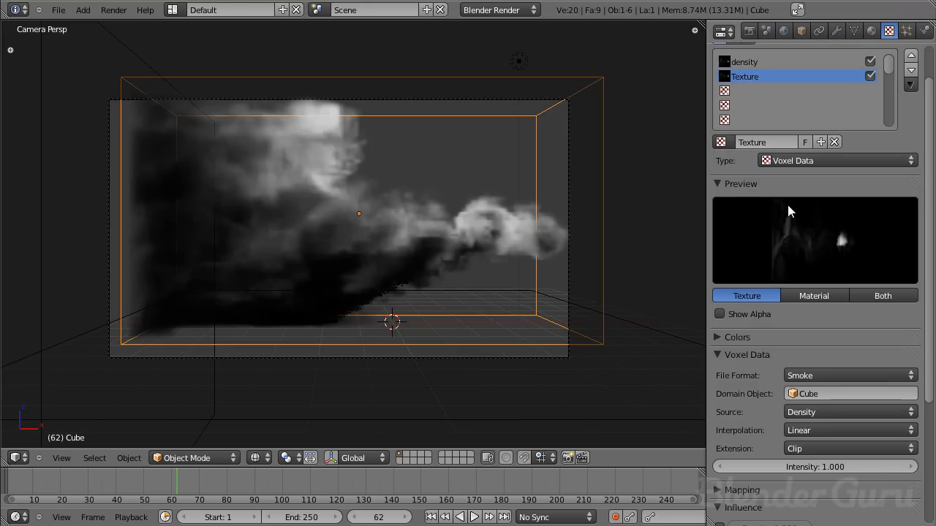
pyautogui.scroll(-6, 818, 236)
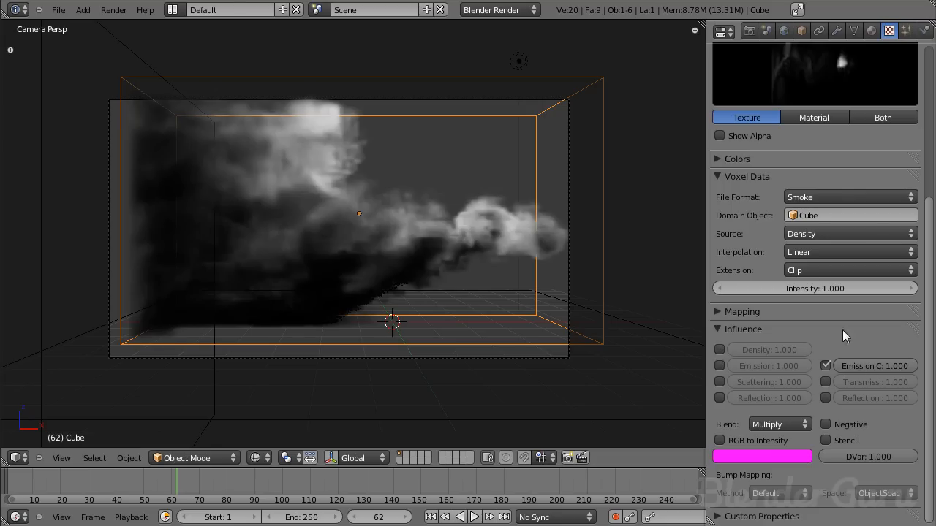
pyautogui.scroll(4, 789, 292)
pyautogui.click(731, 275)
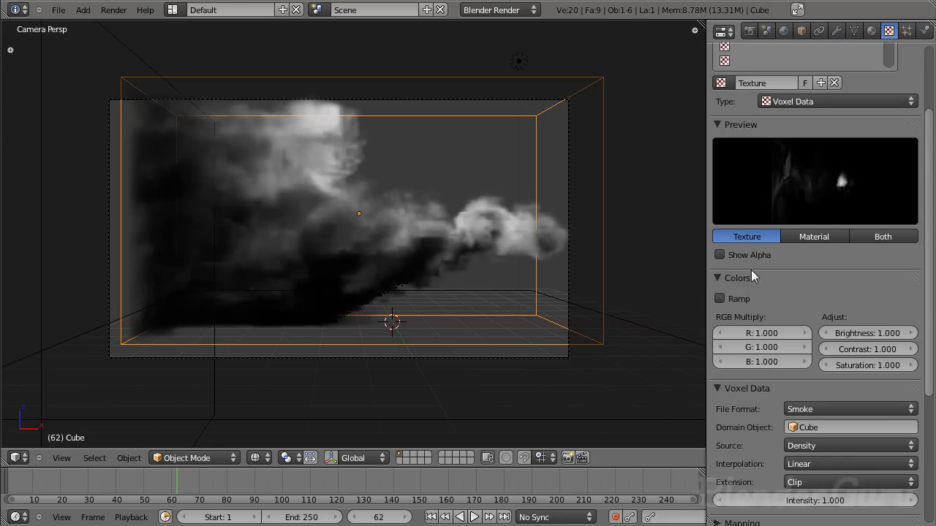
pyautogui.scroll(4, 788, 212)
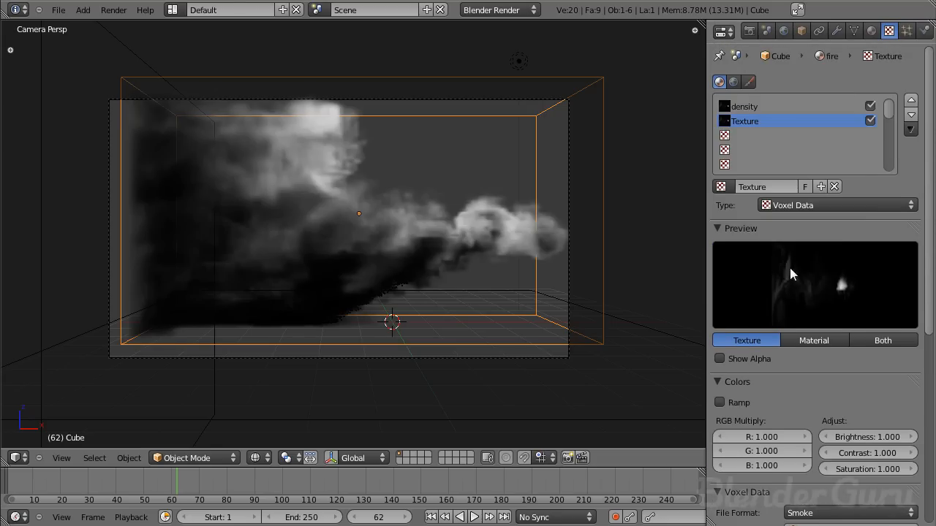
pyautogui.click(738, 407)
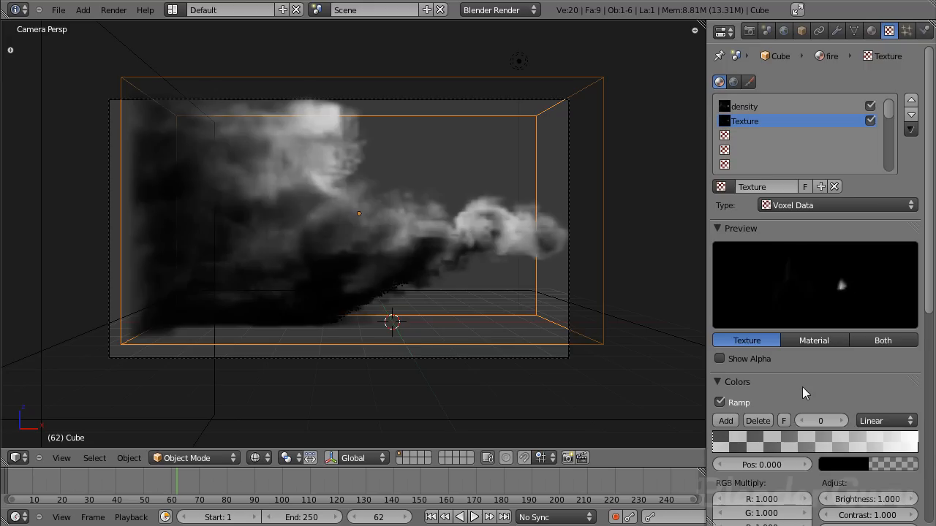
pyautogui.click(836, 422)
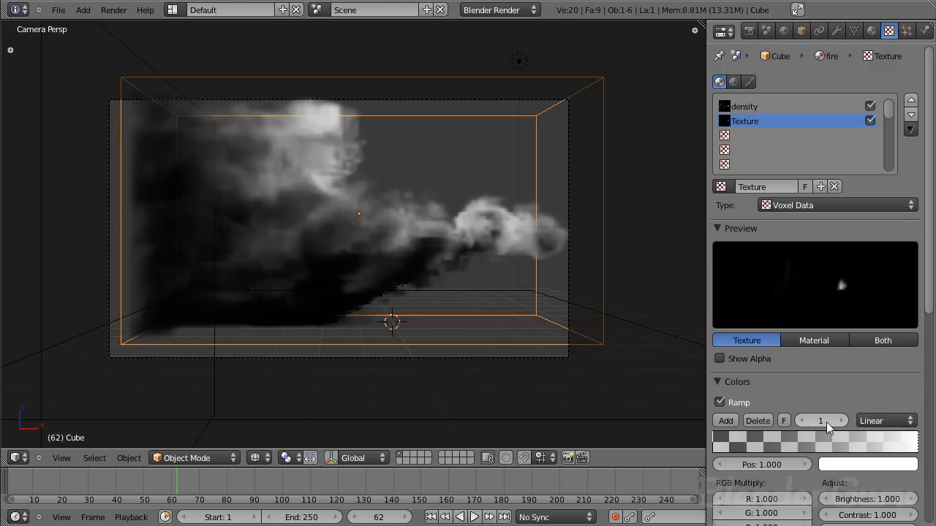
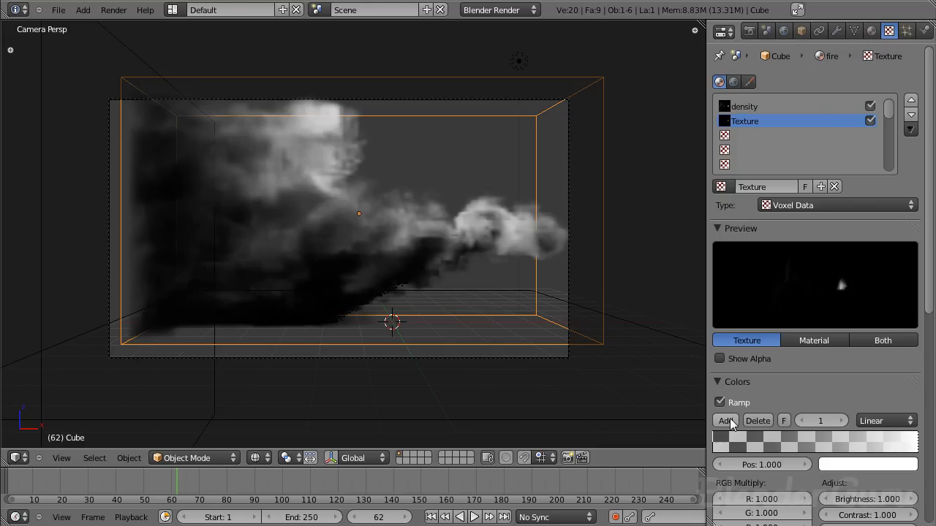
# - Add a color stop to the ramp at position 0.735 and make it an opaque pale yellow
pyautogui.click(726, 421)
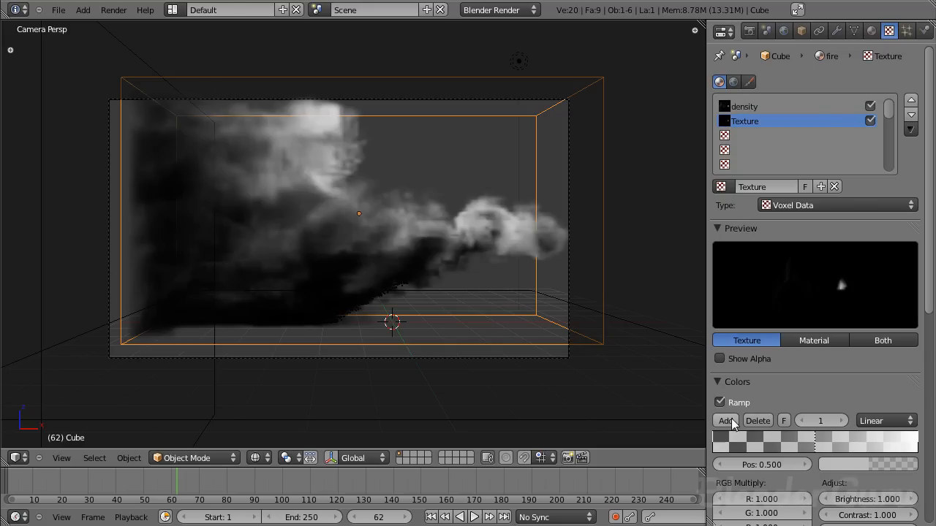
pyautogui.moveTo(810, 444); pyautogui.dragTo(892, 459)
pyautogui.click(893, 463)
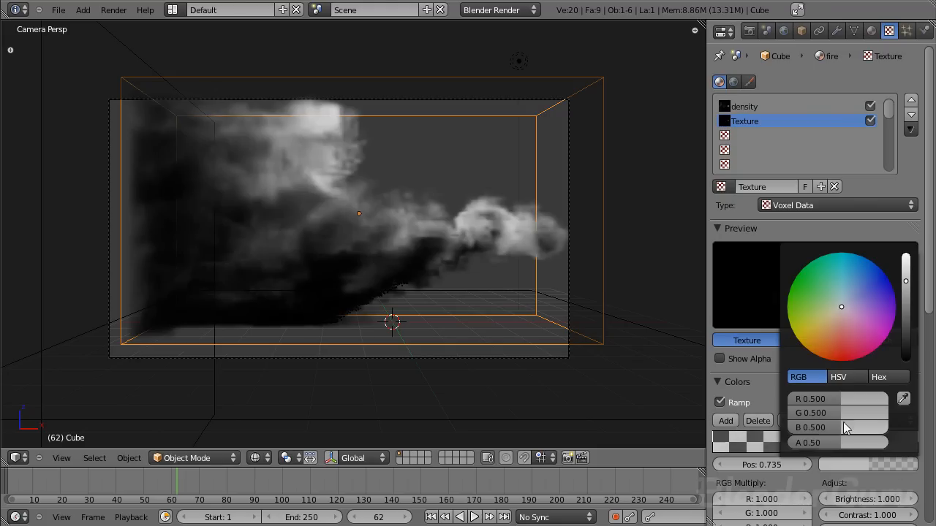
pyautogui.moveTo(833, 441); pyautogui.dragTo(889, 442)
pyautogui.moveTo(906, 281); pyautogui.dragTo(906, 258)
pyautogui.moveTo(859, 301); pyautogui.dragTo(828, 324)
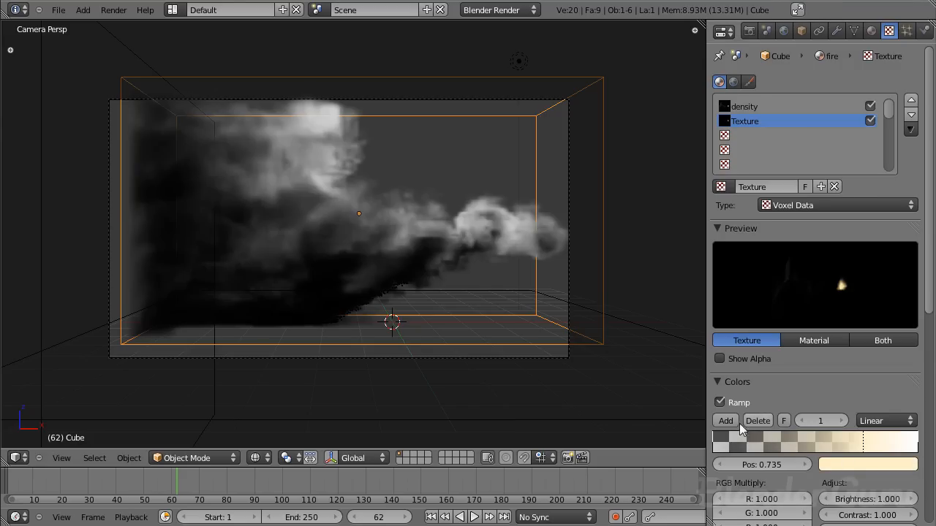
# - Add a color stop at position 0.367 and make it a bright orange with alpha 1.00
pyautogui.click(793, 448)
pyautogui.click(886, 465)
pyautogui.moveTo(836, 443); pyautogui.dragTo(886, 443)
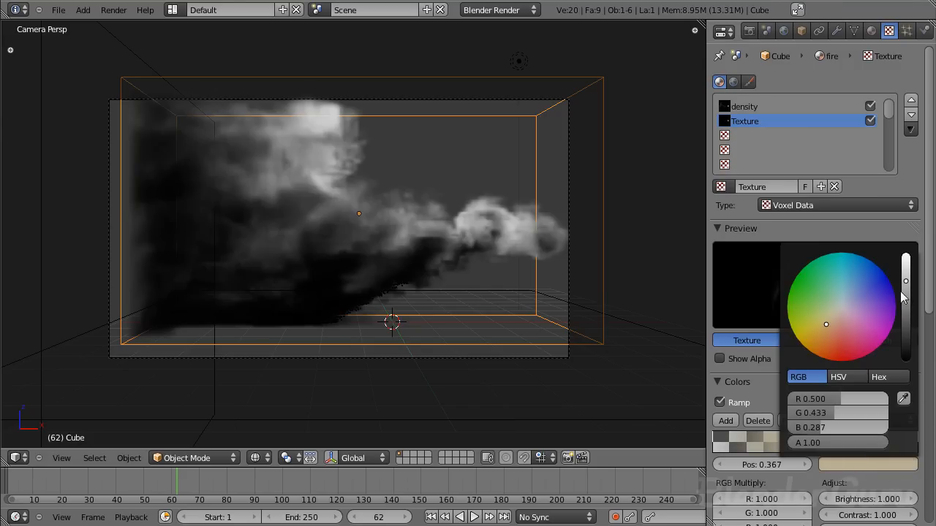
pyautogui.moveTo(906, 281); pyautogui.dragTo(906, 256)
pyautogui.moveTo(827, 327); pyautogui.dragTo(819, 382)
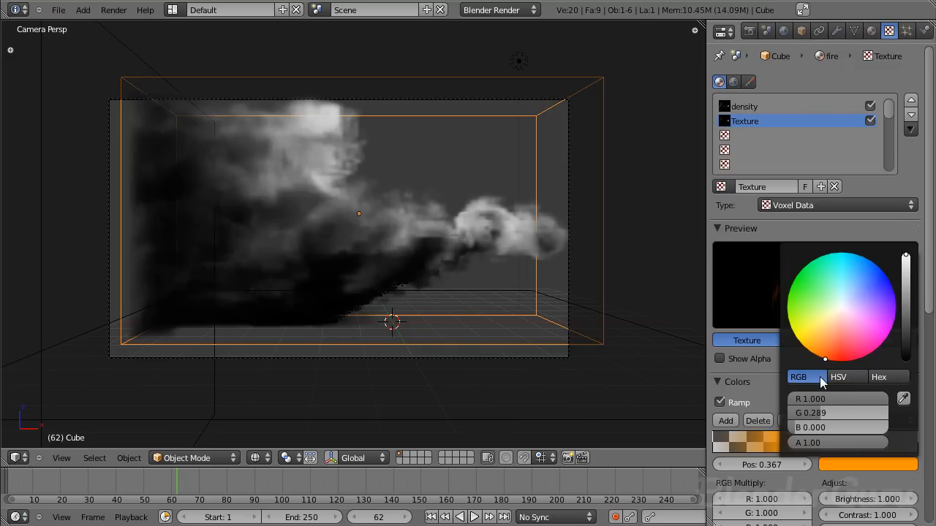
# - Add a color stop at position 0.184 and make it an opaque red-orange at full brightness
pyautogui.click(758, 447)
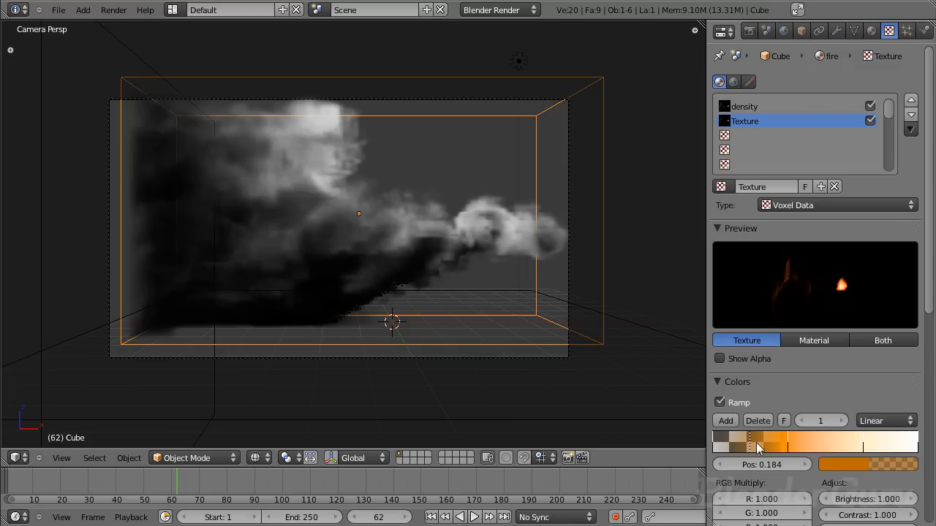
pyautogui.click(884, 468)
pyautogui.moveTo(908, 286); pyautogui.dragTo(908, 243)
pyautogui.moveTo(848, 441); pyautogui.dragTo(907, 441)
pyautogui.moveTo(834, 359); pyautogui.dragTo(840, 366)
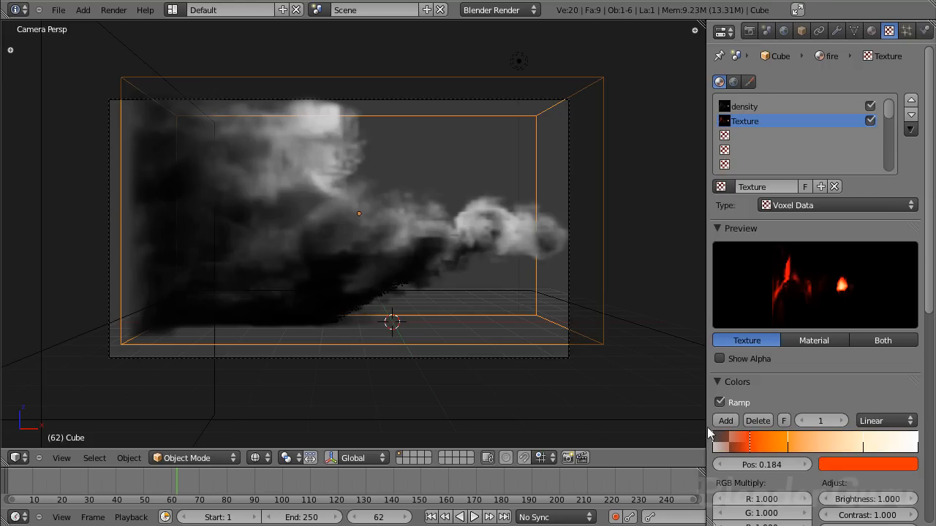
# - Reposition the ramp stops, with transparent black at 0.160, pale yellow at 0.785, and the red-orange and orange stops shifted toward the white end
pyautogui.moveTo(715, 443); pyautogui.dragTo(731, 444)
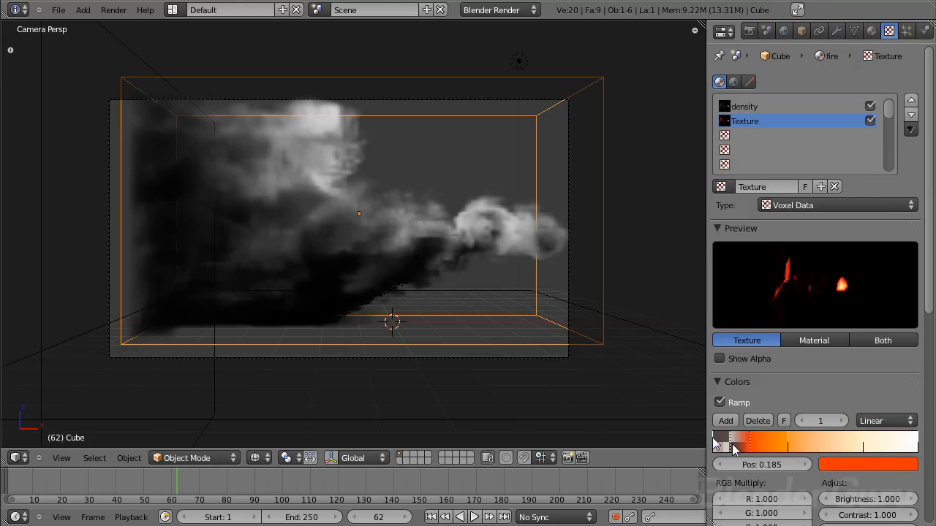
pyautogui.moveTo(789, 443); pyautogui.dragTo(818, 445)
pyautogui.moveTo(749, 446)
pyautogui.mouseDown()
pyautogui.moveTo(772, 448)
pyautogui.moveTo(747, 445)
pyautogui.mouseUp()
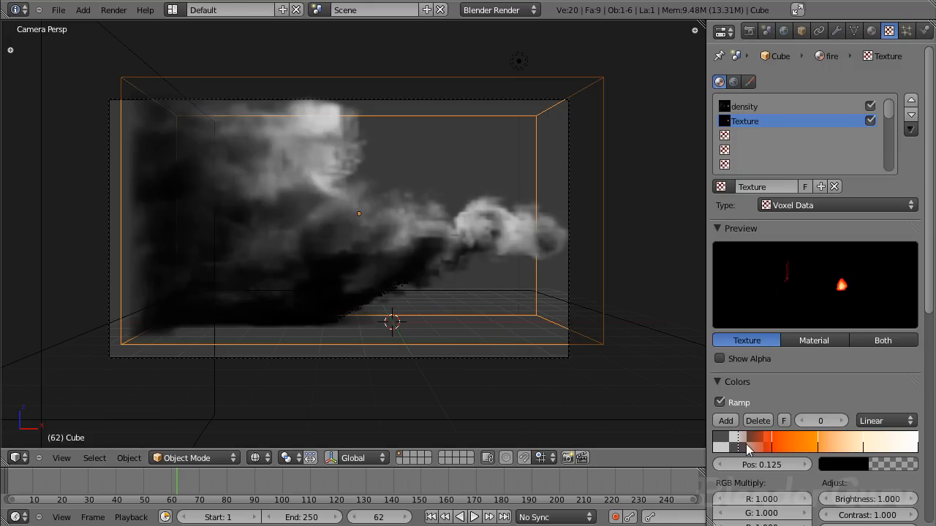
pyautogui.moveTo(740, 448); pyautogui.dragTo(747, 448)
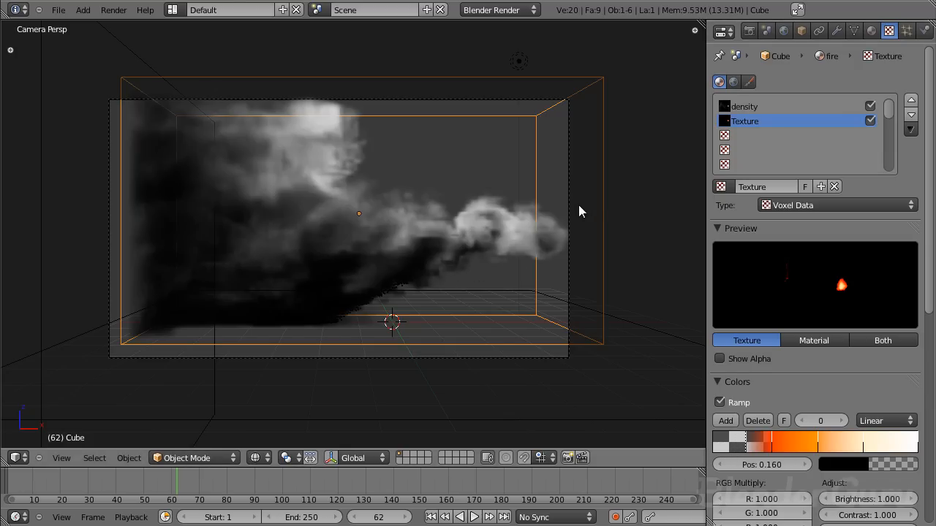
pyautogui.moveTo(863, 448)
pyautogui.mouseDown()
pyautogui.moveTo(880, 449)
pyautogui.moveTo(819, 443)
pyautogui.mouseUp()
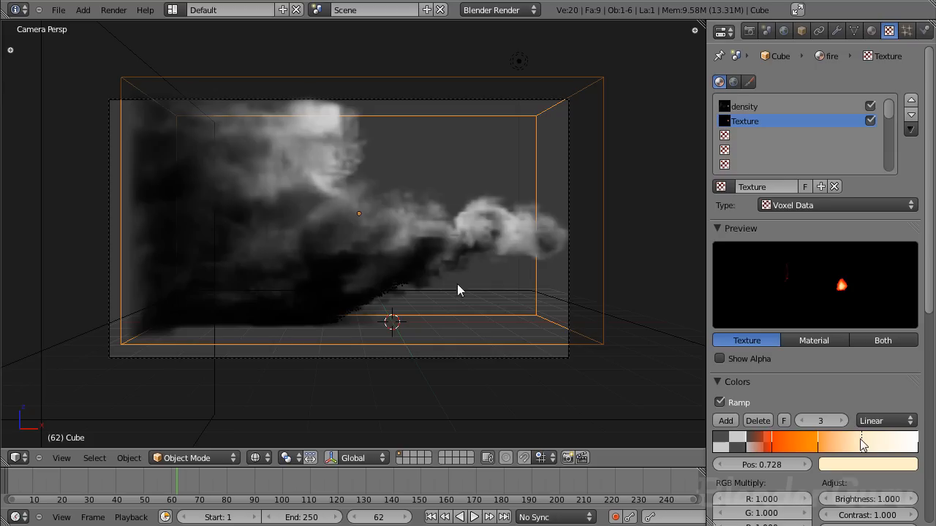
pyautogui.moveTo(861, 444); pyautogui.dragTo(876, 448)
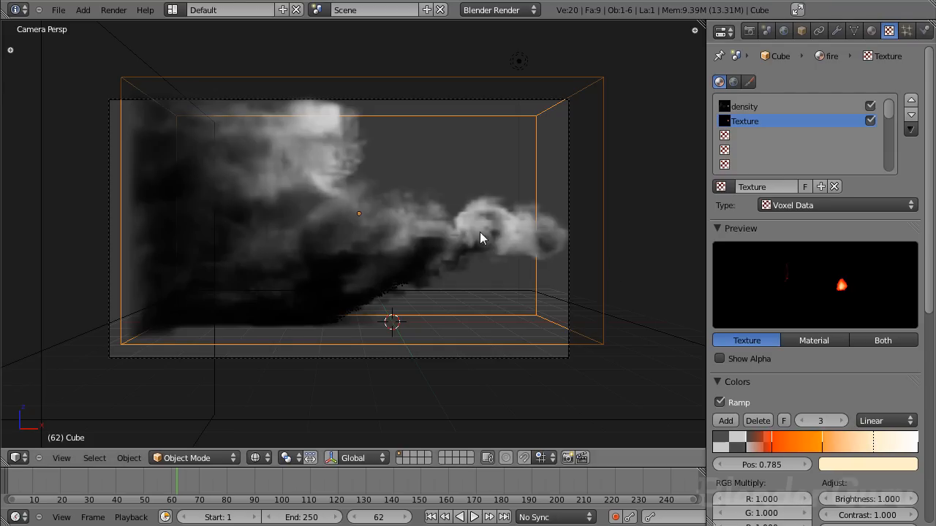
# - Review the second texture's influence settings and render frame 62 to check the fire's colors
pyautogui.scroll(5, 557, 248)
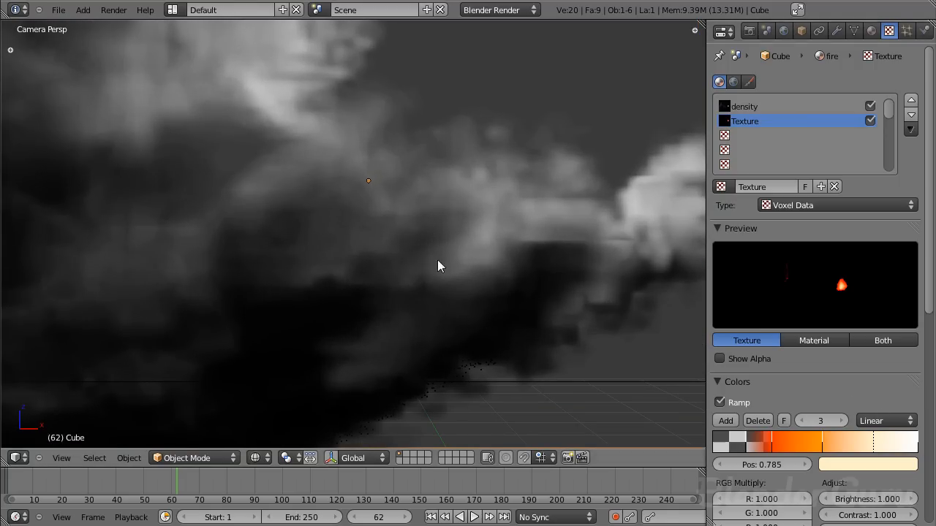
pyautogui.scroll(-5, 359, 226)
pyautogui.scroll(6, 321, 212)
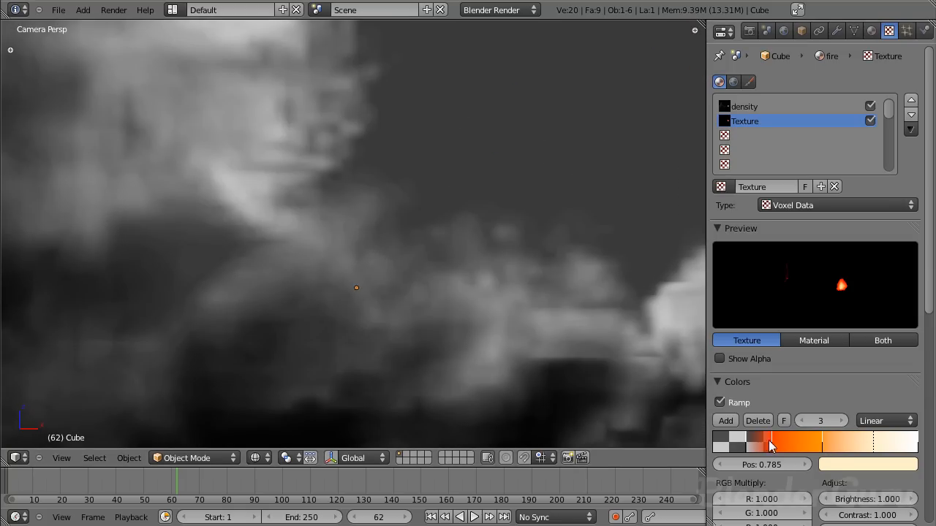
pyautogui.scroll(-2, 351, 109)
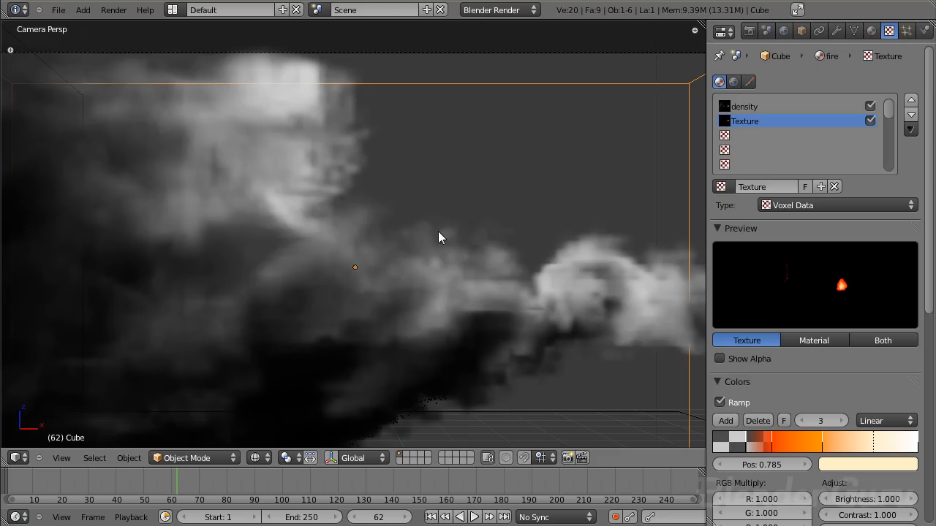
pyautogui.scroll(-12, 847, 370)
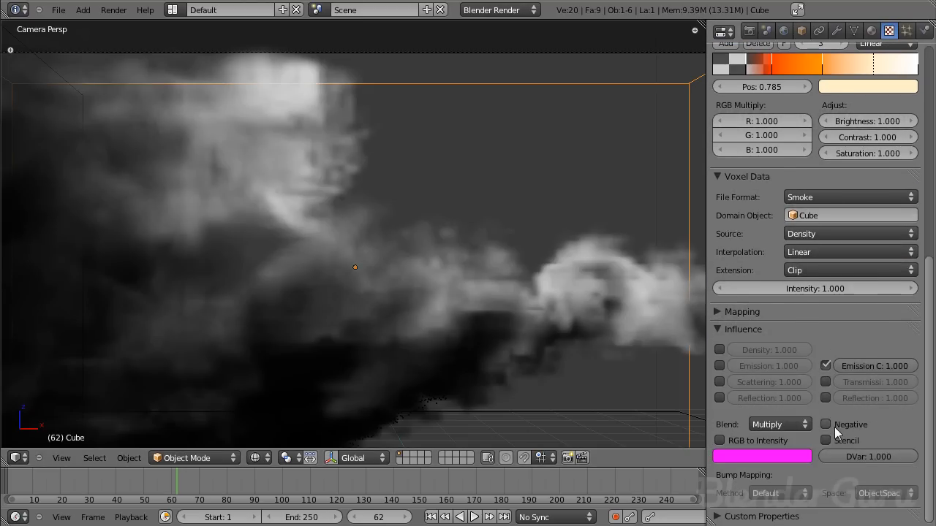
pyautogui.scroll(12, 836, 408)
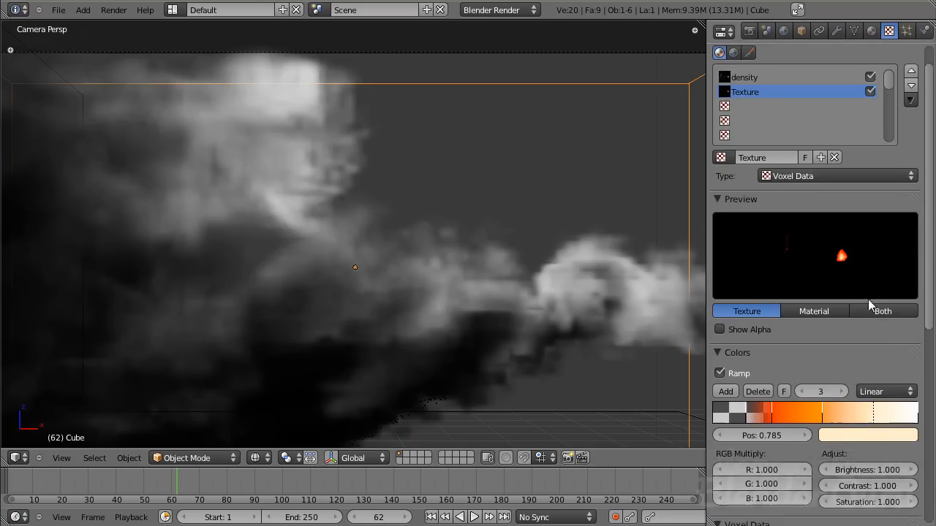
pyautogui.scroll(-3, 873, 303)
pyautogui.scroll(-2, 469, 283)
pyautogui.press('F12')
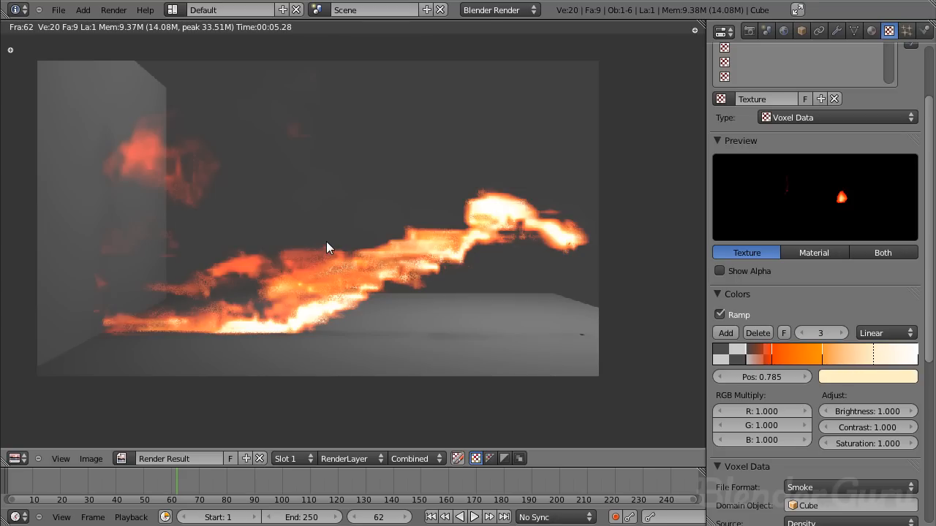
pyautogui.press('Escape')
# - Set the world's horizon color to pure black
pyautogui.click(784, 30)
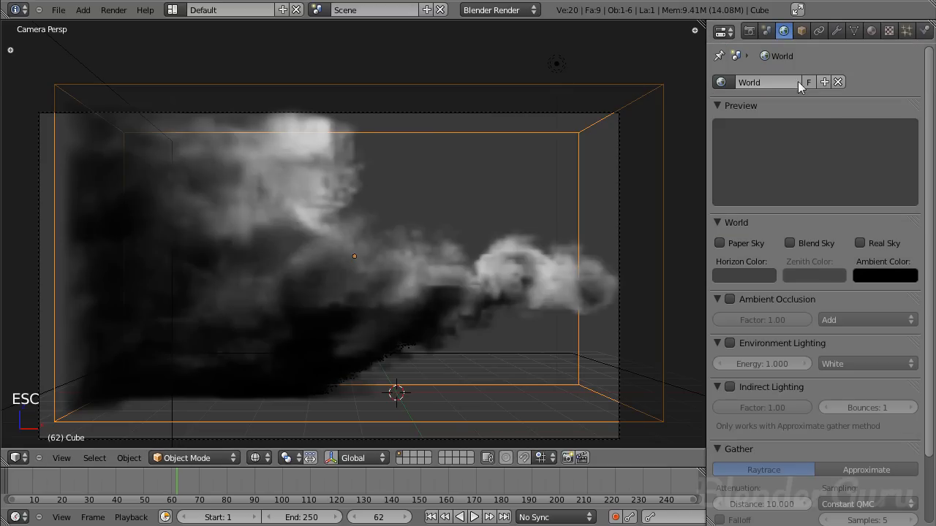
pyautogui.click(774, 275)
pyautogui.click(839, 180)
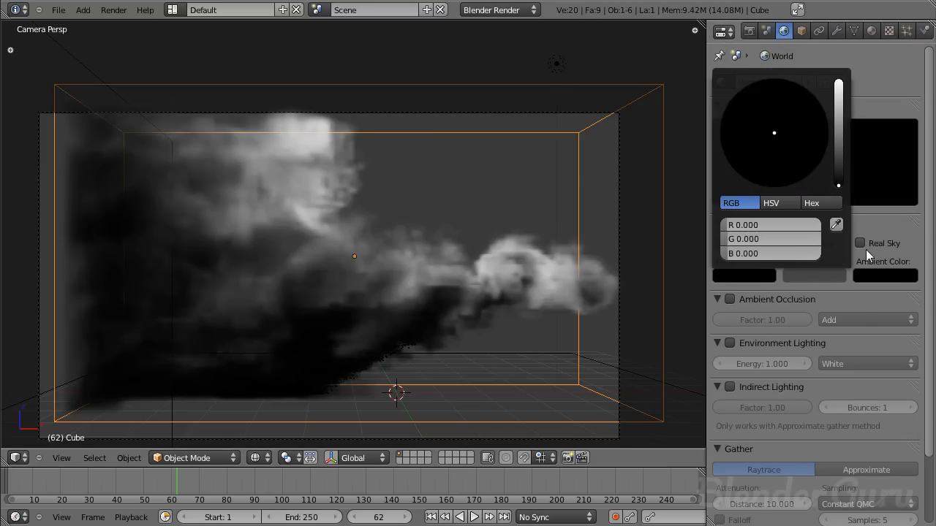
# - Move the lamp along the X axis and position it centrally above the smoke domain
pyautogui.scroll(-3, 465, 168)
pyautogui.rightClick(476, 132)
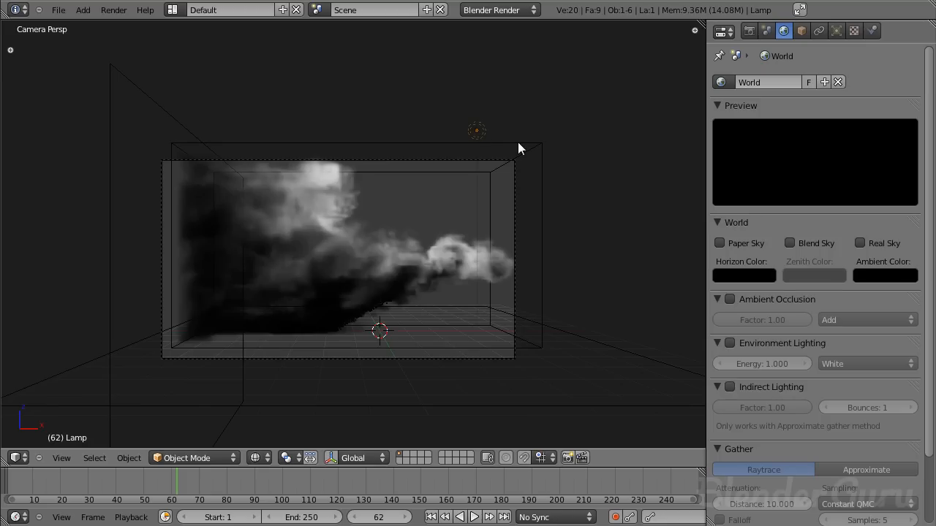
pyautogui.press('g')
pyautogui.press('x')
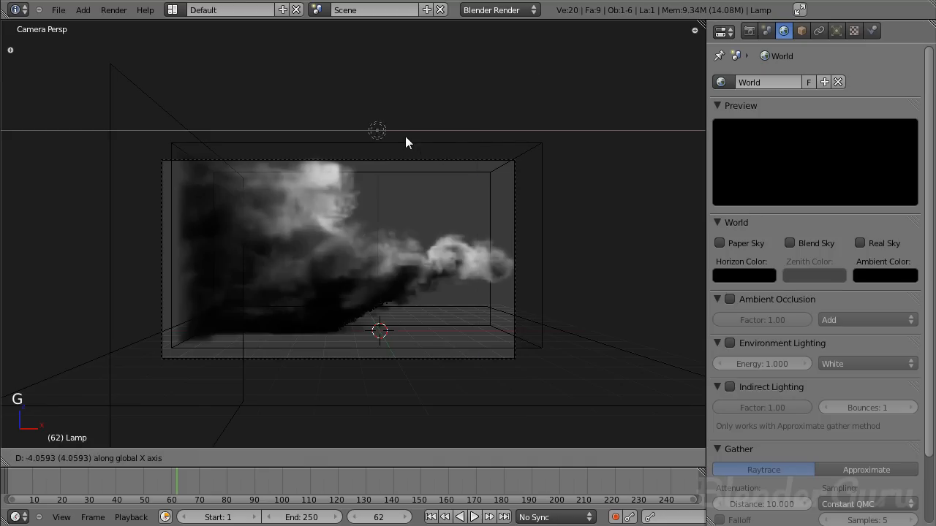
pyautogui.click(388, 135)
pyautogui.moveTo(387, 138); pyautogui.dragTo(379, 203, button='middle')
pyautogui.scroll(-2, 370, 242)
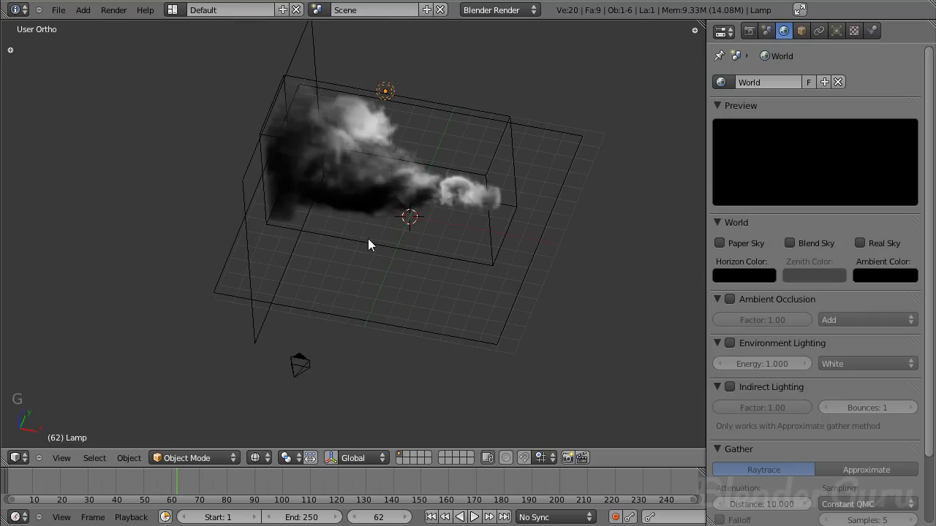
pyautogui.press('KP_7')
pyautogui.press('g')
pyautogui.click(423, 258)
# - Change the lamp type to Spot and rotate it in front and side views so it shines straight down at the floor
pyautogui.click(837, 30)
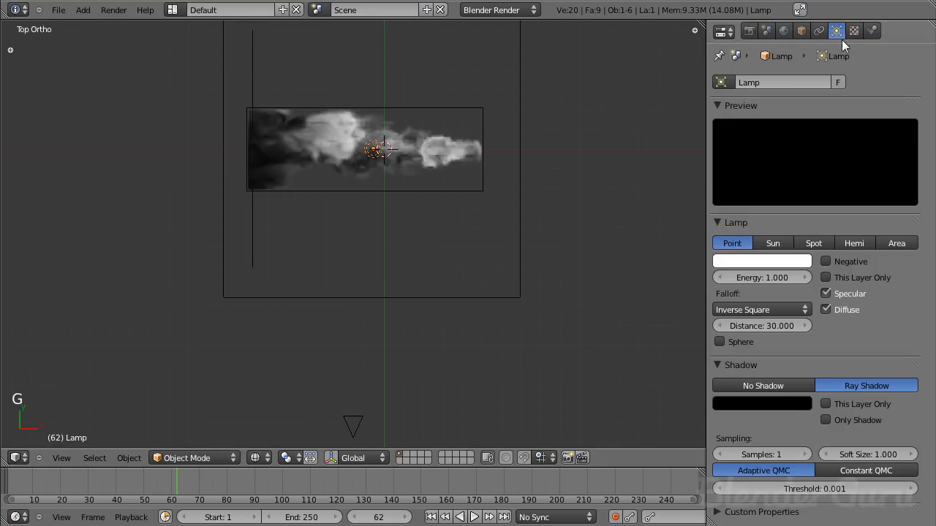
pyautogui.click(814, 243)
pyautogui.press('KP_1')
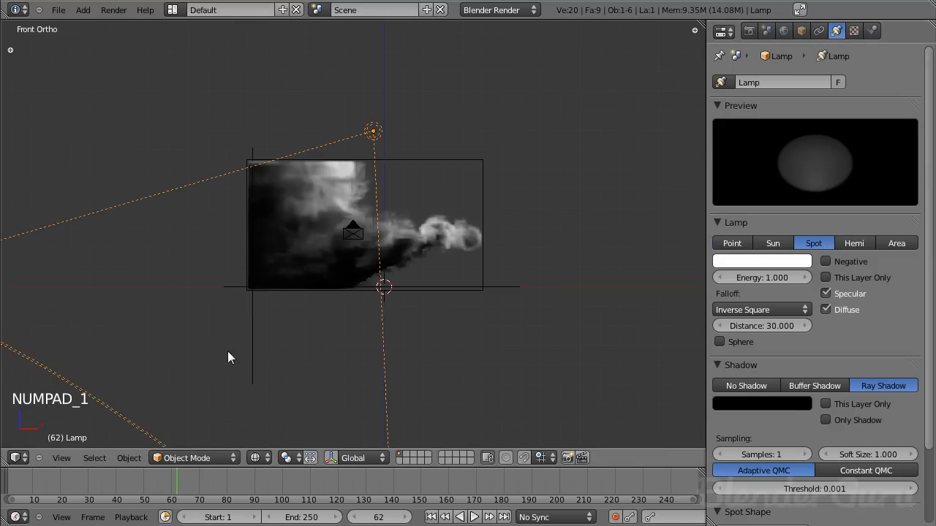
pyautogui.press('r')
pyautogui.click(352, 365)
pyautogui.press('KP_3')
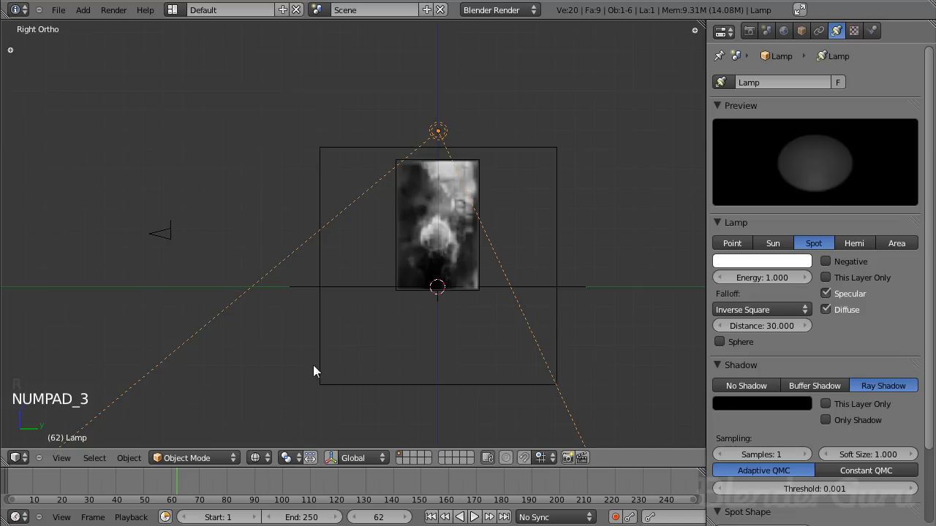
pyautogui.press('r')
pyautogui.click(398, 392)
# - Give the spot lamp a pale blue color, energy 0.5 and distance 11.416, and turn off its specular contribution
pyautogui.click(785, 263)
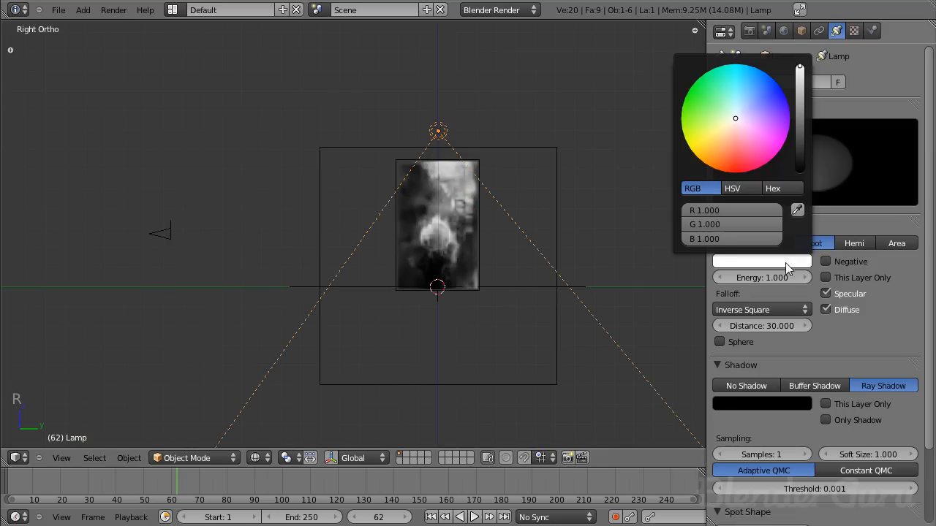
pyautogui.moveTo(751, 106); pyautogui.dragTo(751, 96)
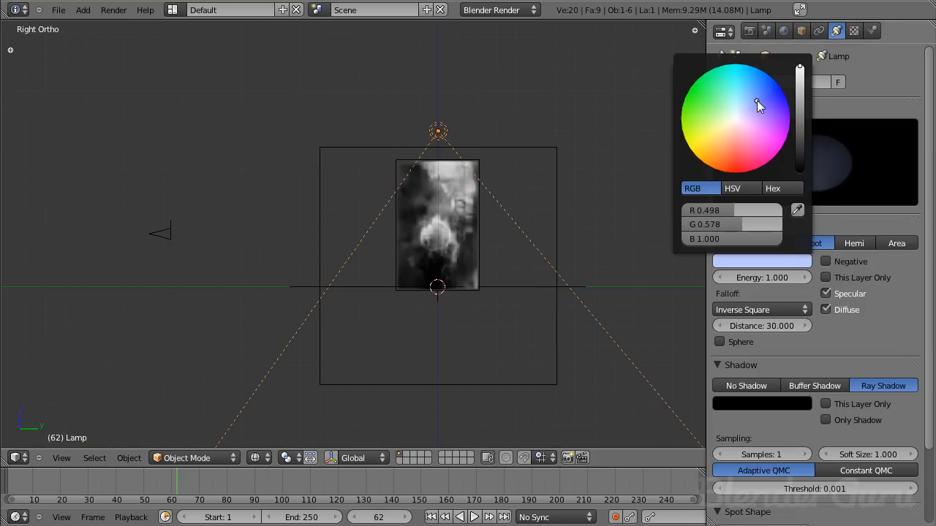
pyautogui.moveTo(757, 100); pyautogui.dragTo(748, 103)
pyautogui.click(770, 279)
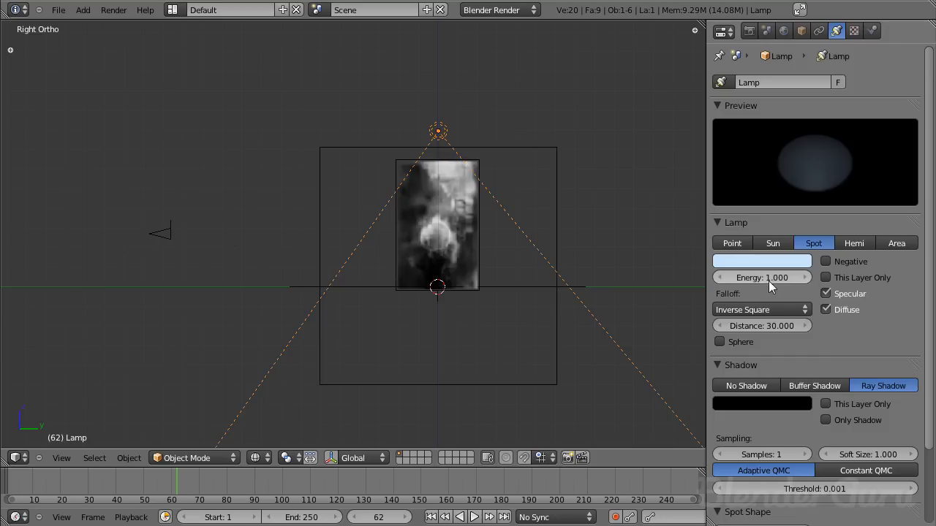
pyautogui.write('0.5')
pyautogui.press('Return')
pyautogui.moveTo(766, 326); pyautogui.dragTo(698, 323)
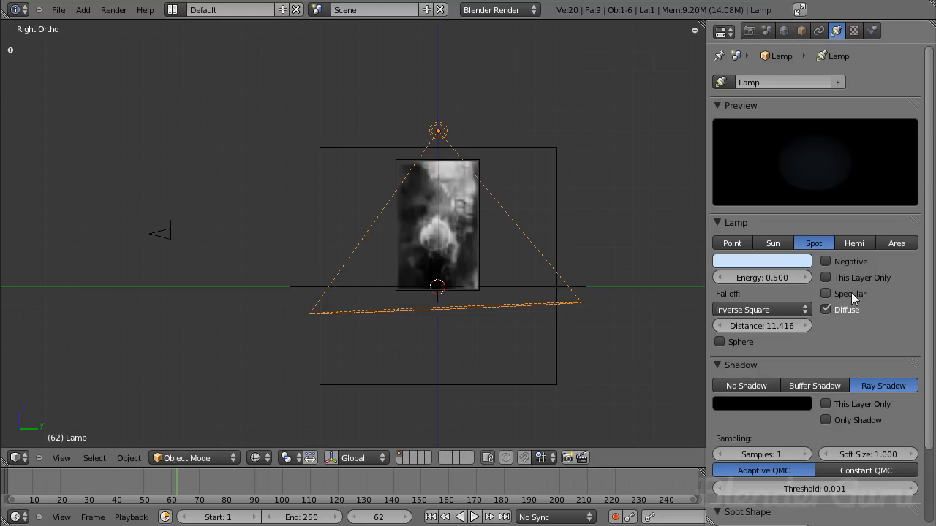
# - Render frame 62 from the camera view to check the new spot lighting
pyautogui.press('KP_0')
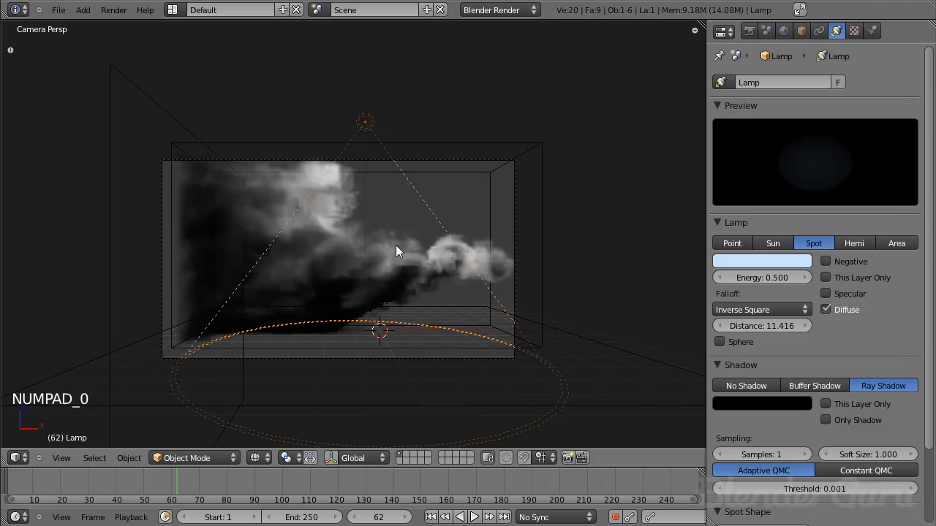
pyautogui.press('F12')
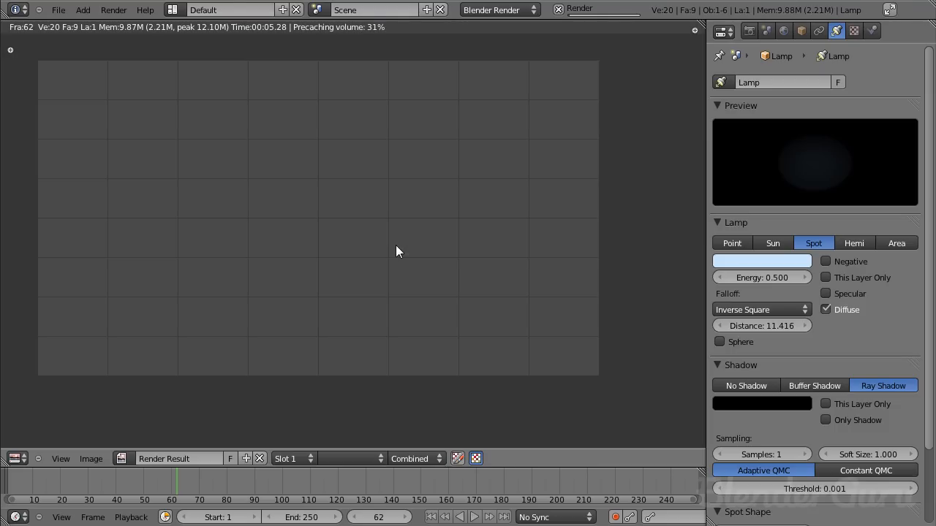
pyautogui.press('Escape')
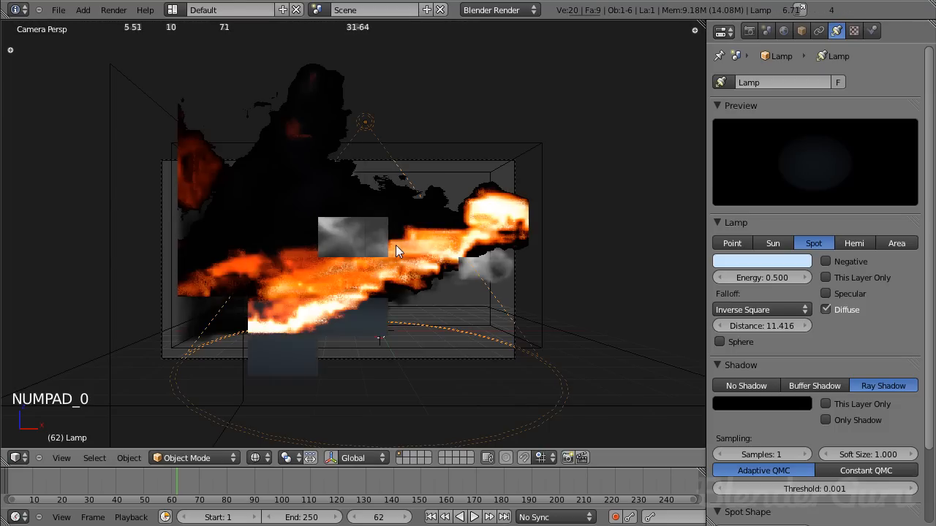
pyautogui.press('F12')
pyautogui.press('Escape')
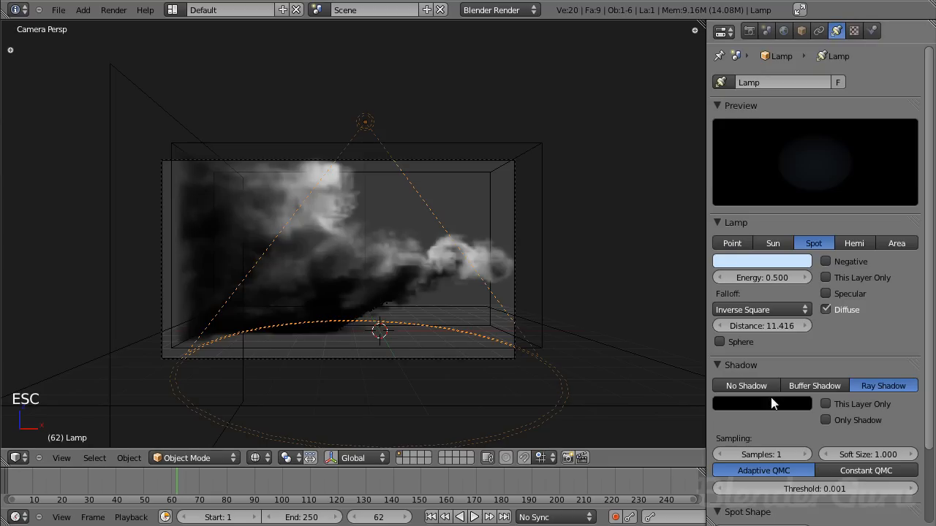
# - Make the spot lamp's shape square and set its blend to 1.000
pyautogui.scroll(-3, 819, 316)
pyautogui.click(759, 474)
pyautogui.moveTo(775, 462); pyautogui.dragTo(918, 447)
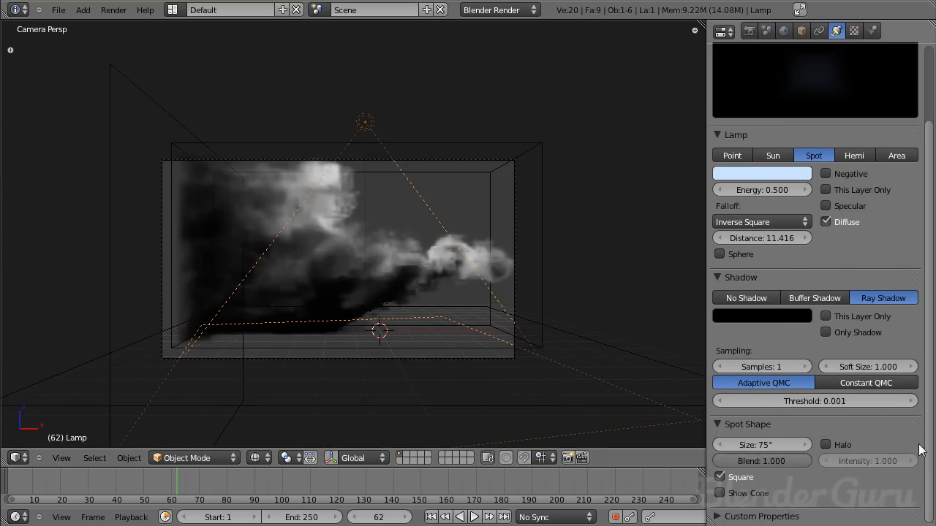
# - Turn off the spot lamp's square shape and render frame 62 to check the light on the floor
pyautogui.scroll(3, 827, 383)
pyautogui.scroll(-3, 827, 383)
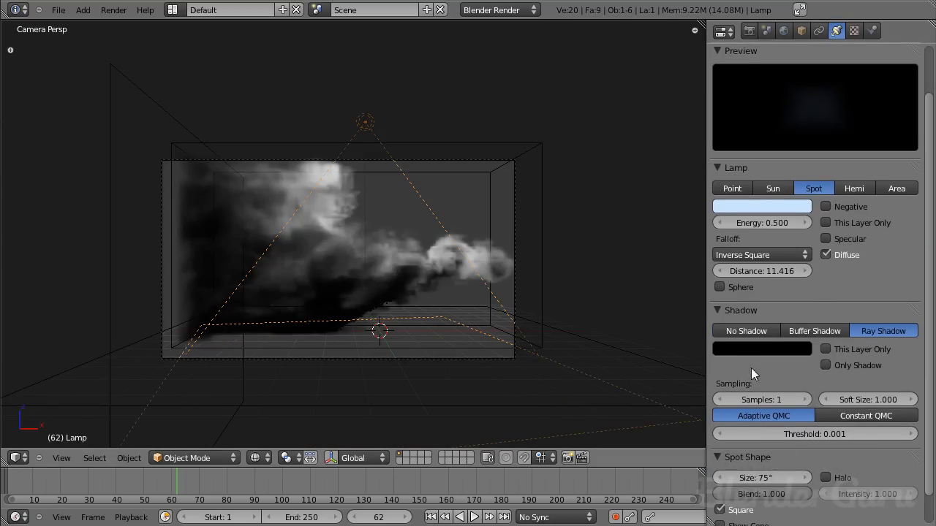
pyautogui.scroll(-2, 836, 293)
pyautogui.click(751, 481)
pyautogui.press('F12')
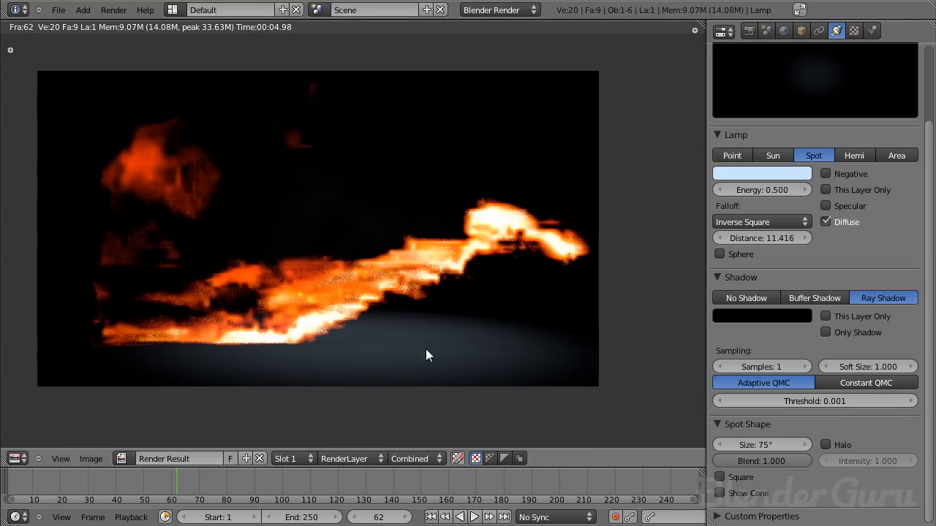
pyautogui.scroll(3, 816, 278)
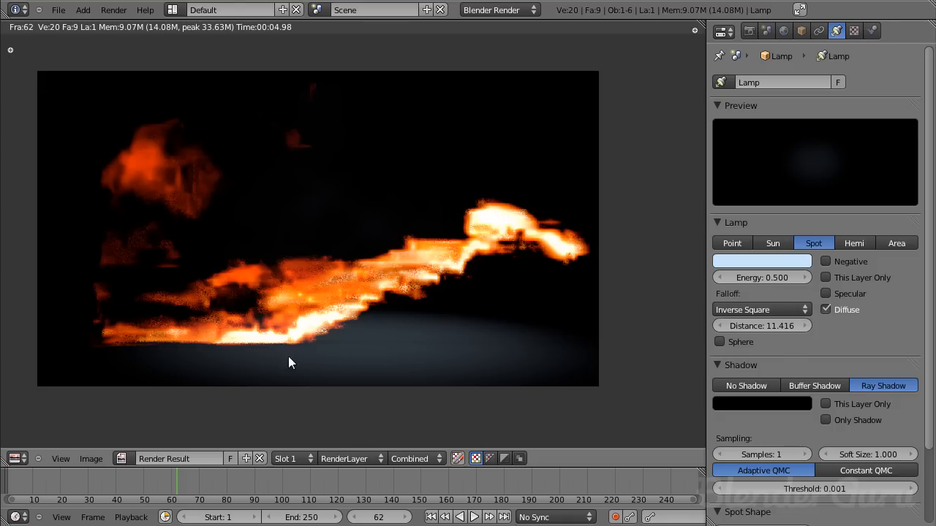
pyautogui.press('Escape')
pyautogui.press('F11')
pyautogui.press('F11')
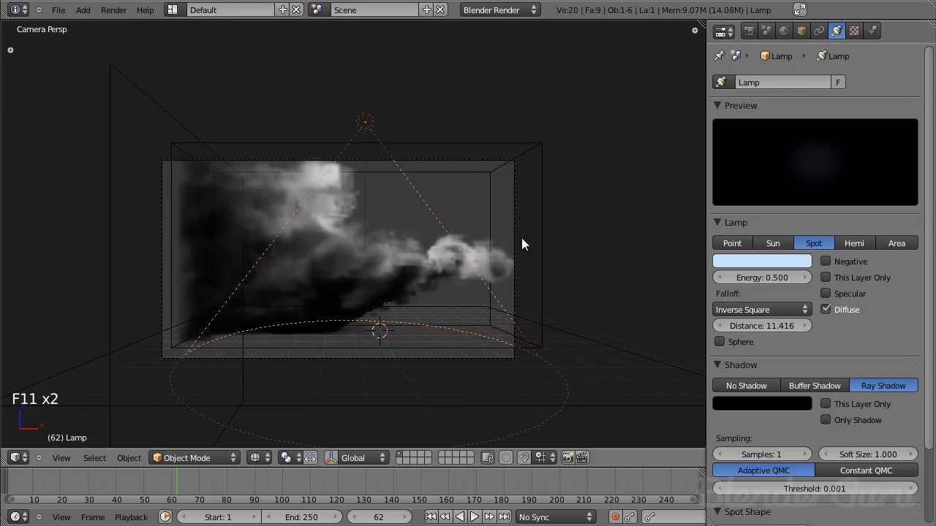
# - Show the material settings of the smoke domain cube and the flame emitter plane
pyautogui.rightClick(537, 246)
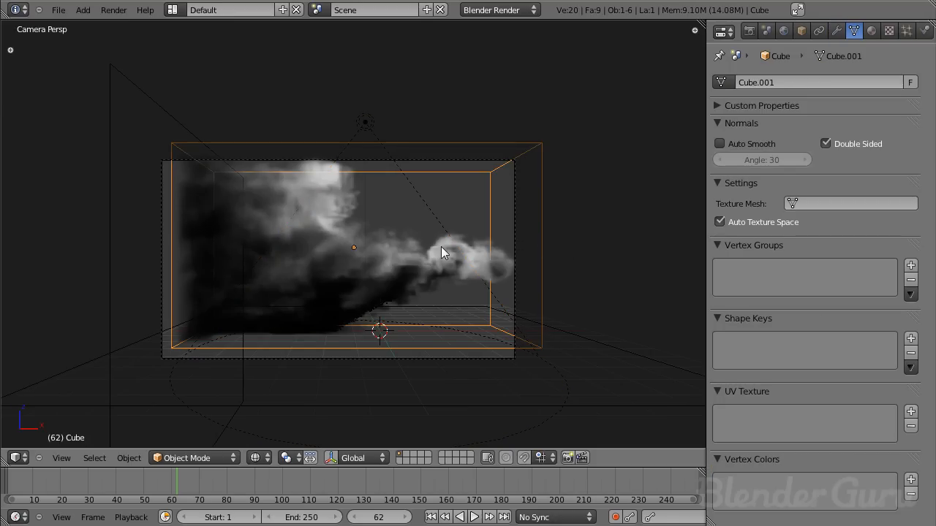
pyautogui.click(871, 30)
pyautogui.click(854, 30)
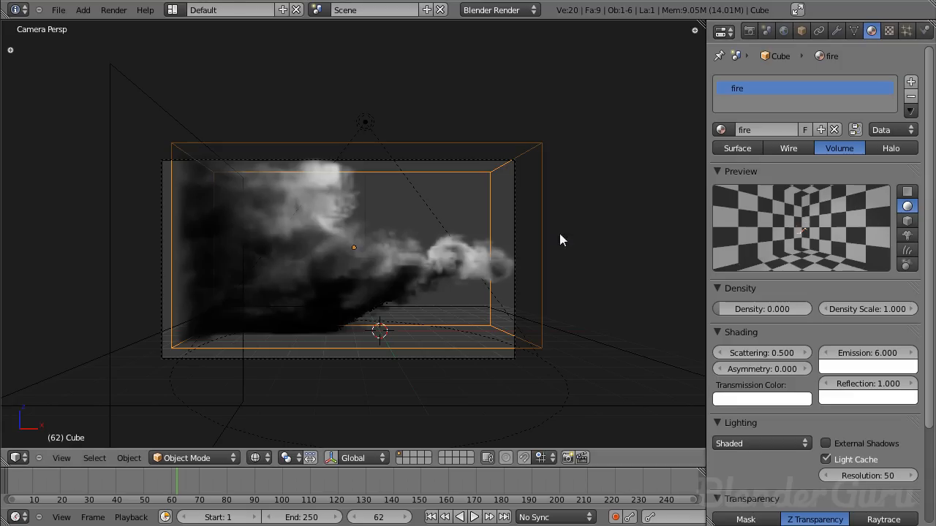
pyautogui.rightClick(497, 277)
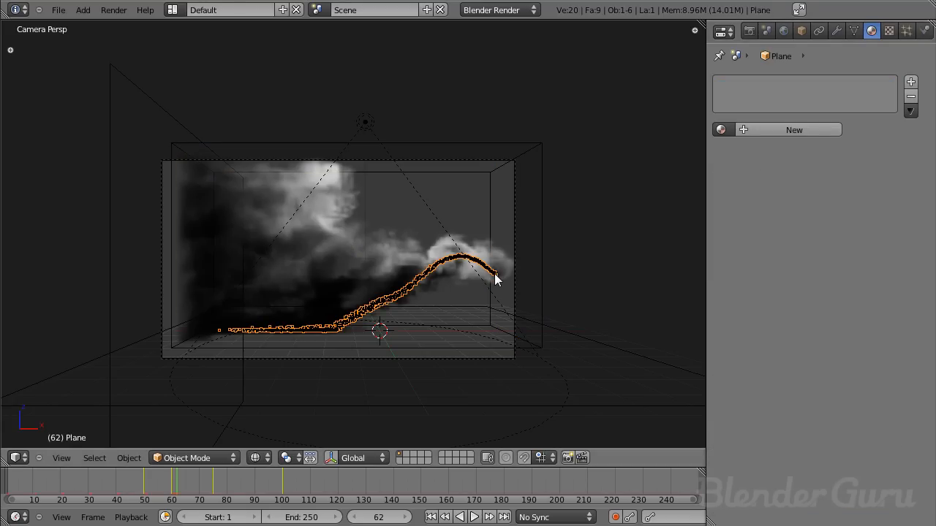
# - Place the 3D cursor well away from the smoke domain in top view and add a point lamp there
pyautogui.press('KP_7')
pyautogui.scroll(-3, 524, 212)
pyautogui.click(537, 192)
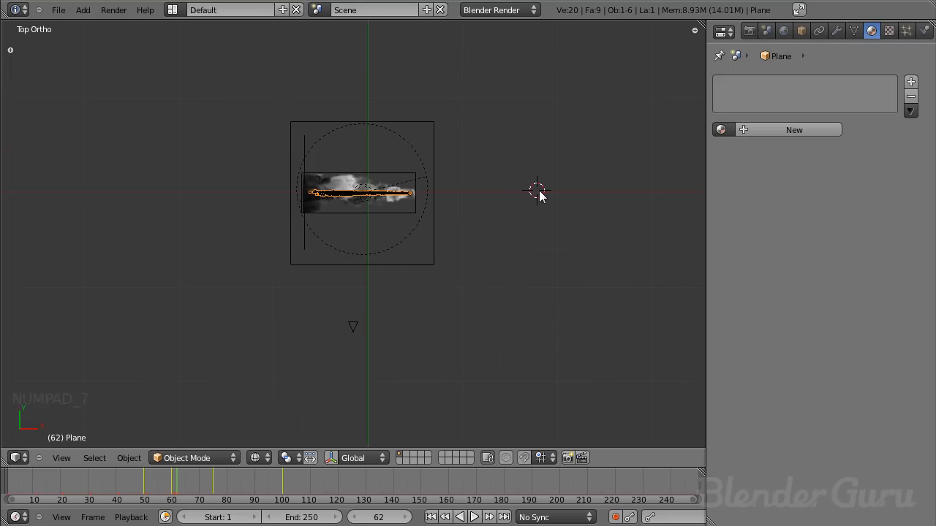
pyautogui.hotkey('shift', 'a')
pyautogui.moveTo(522, 332)
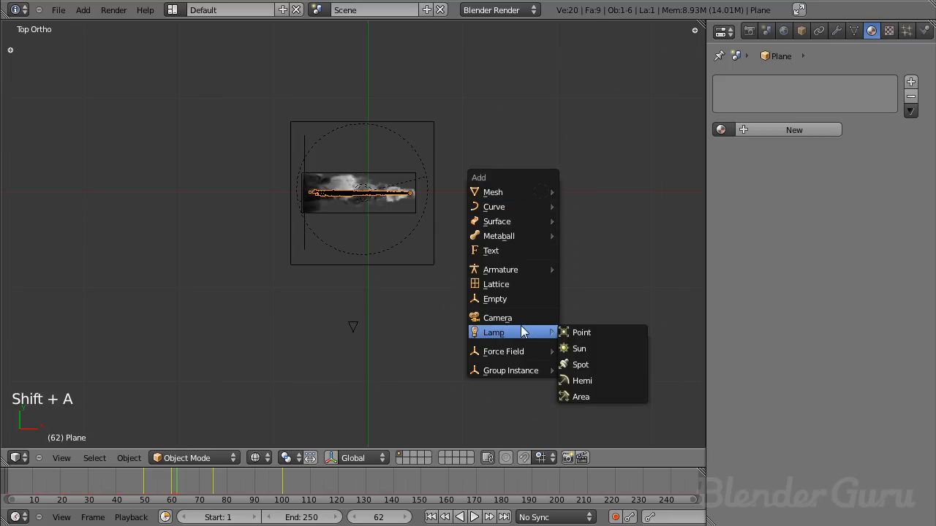
pyautogui.click(599, 329)
pyautogui.scroll(4, 593, 278)
pyautogui.keyDown('shift'); pyautogui.moveTo(589, 263); pyautogui.dragTo(347, 357, button='middle'); pyautogui.keyUp('shift')
pyautogui.scroll(-2, 505, 289)
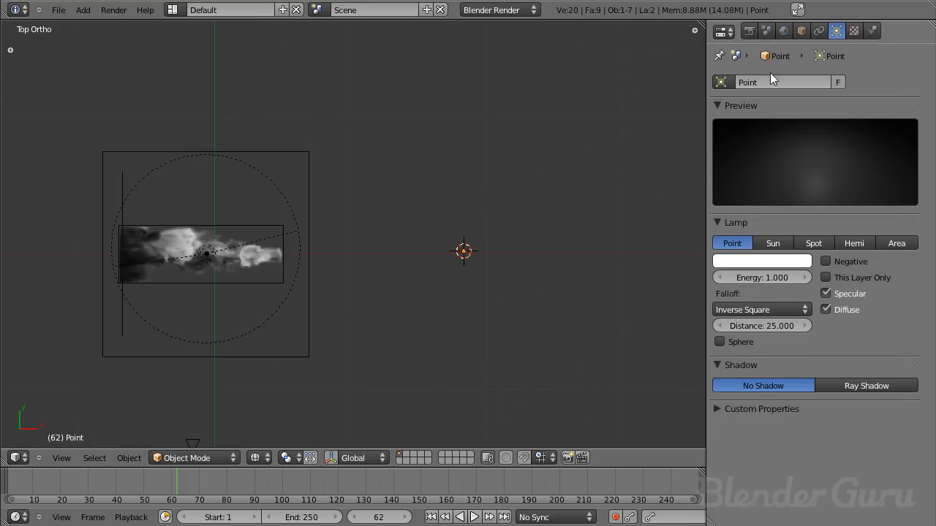
# - Rename the new point lamp's data to firelamp
pyautogui.press('KP_0')
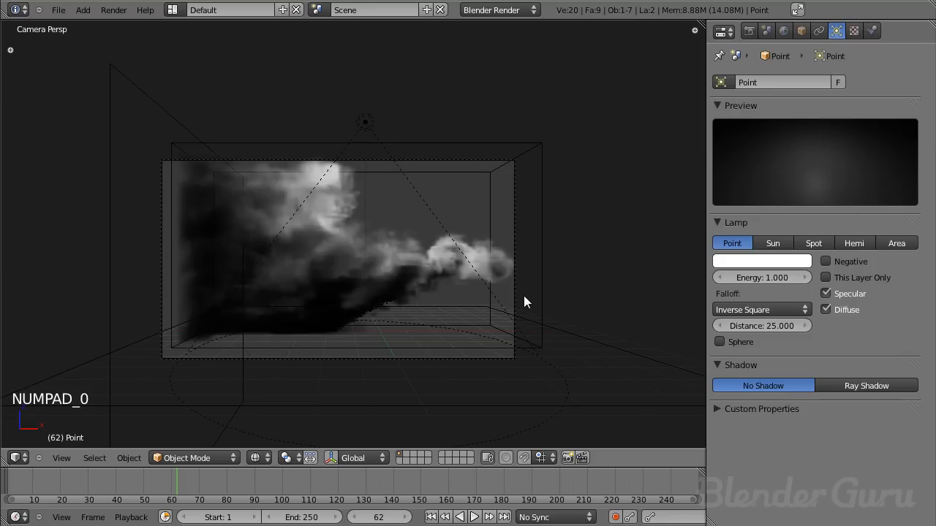
pyautogui.click(761, 82)
pyautogui.write('fireLamp')
pyautogui.press('Return')
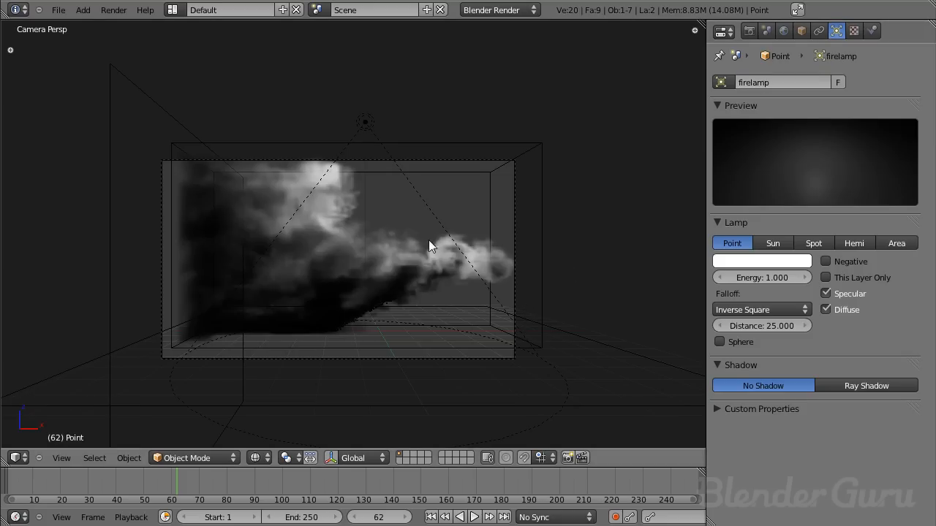
# - Select the flame emitter plane at the head of the particle stream in front view
pyautogui.scroll(6, 429, 240)
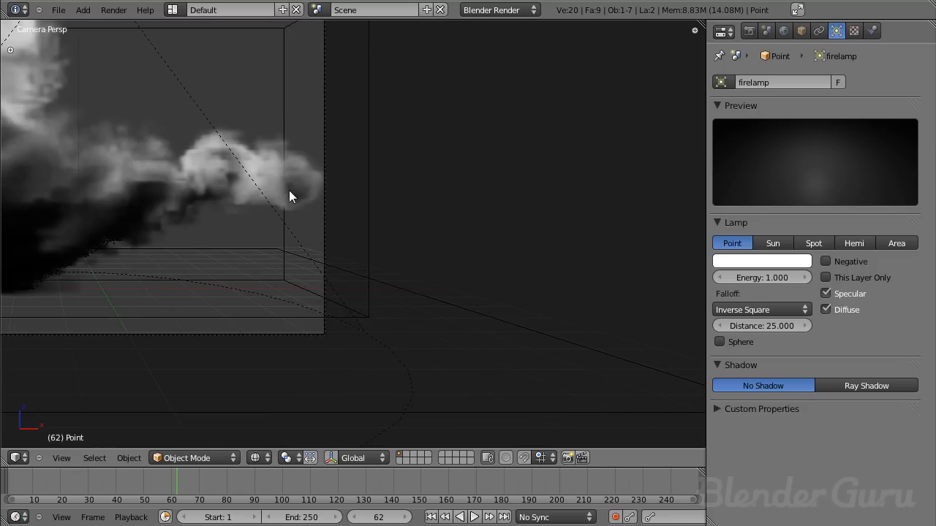
pyautogui.rightClick(302, 196)
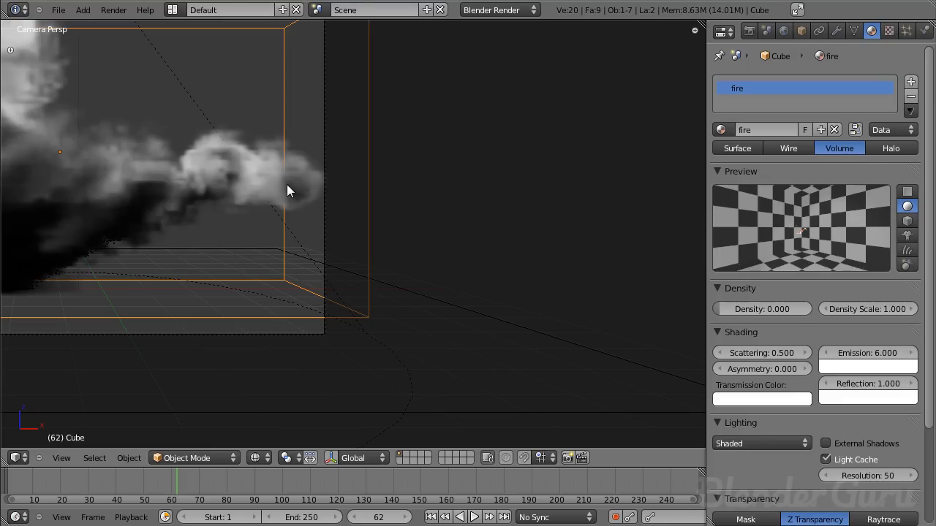
pyautogui.rightClick(266, 180)
pyautogui.rightClick(294, 181)
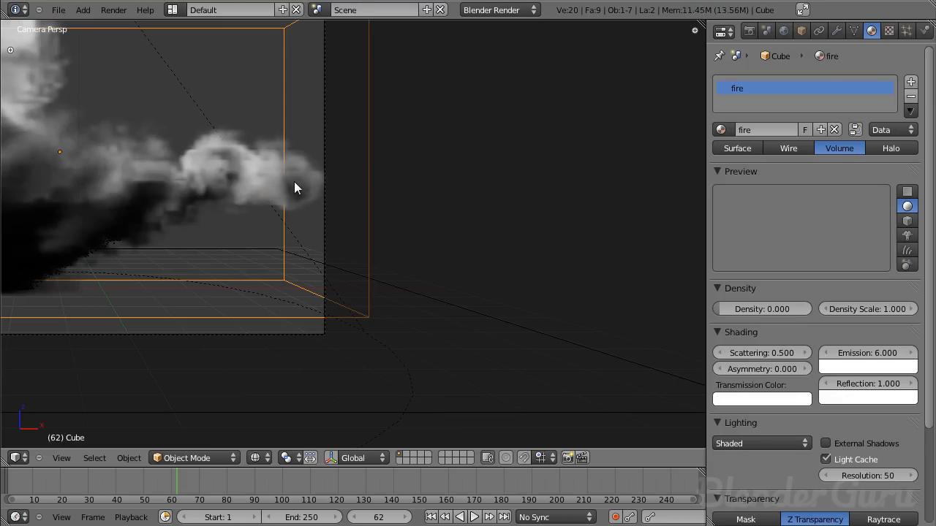
pyautogui.press('b')
pyautogui.press('KP_1')
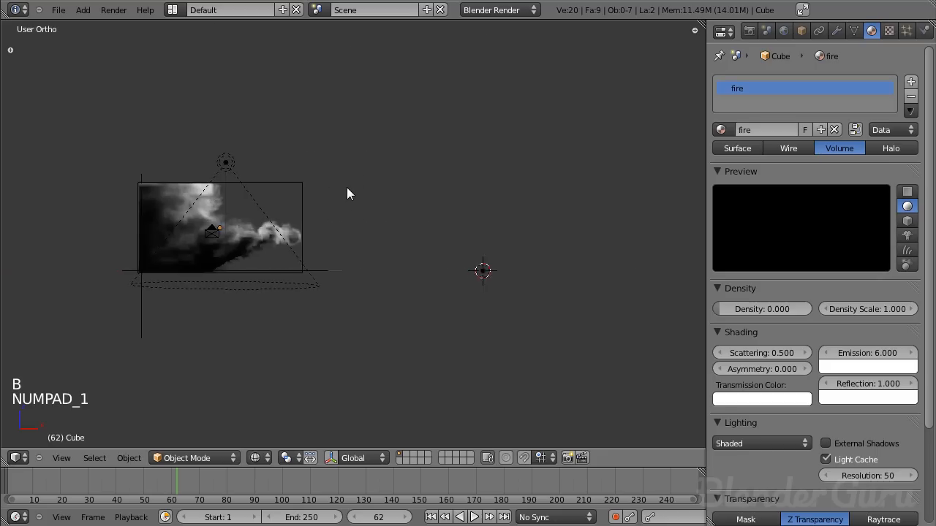
pyautogui.press('b')
pyautogui.moveTo(318, 151); pyautogui.dragTo(370, 202)
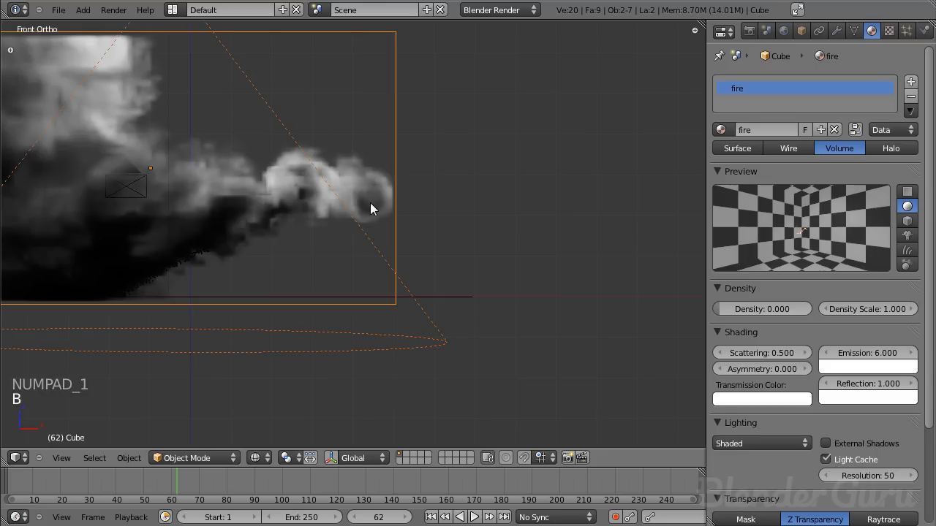
pyautogui.press('b')
pyautogui.moveTo(326, 136); pyautogui.dragTo(388, 237)
pyautogui.press('b')
pyautogui.moveTo(378, 128); pyautogui.dragTo(435, 304)
pyautogui.scroll(3, 386, 195)
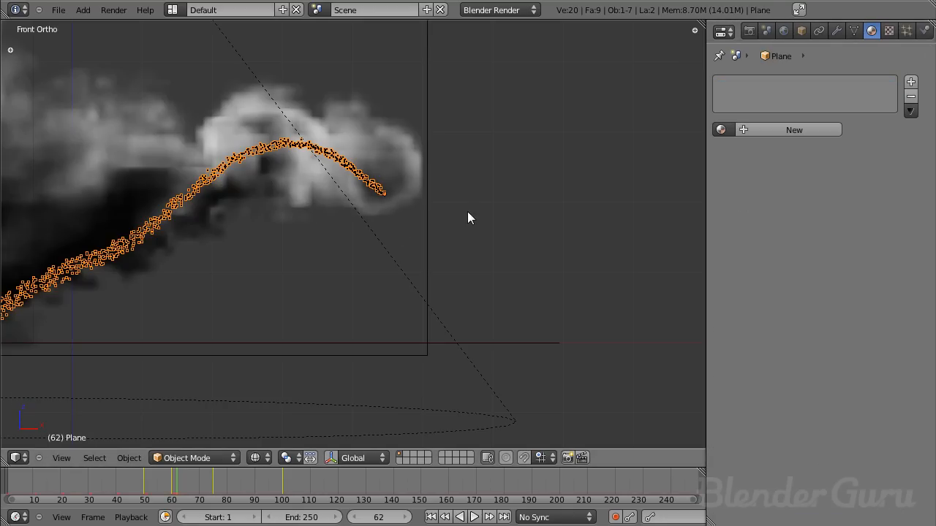
# - Render the Flames particles as objects, using Lamp as the dupli object
pyautogui.click(906, 30)
pyautogui.scroll(-1, 818, 316)
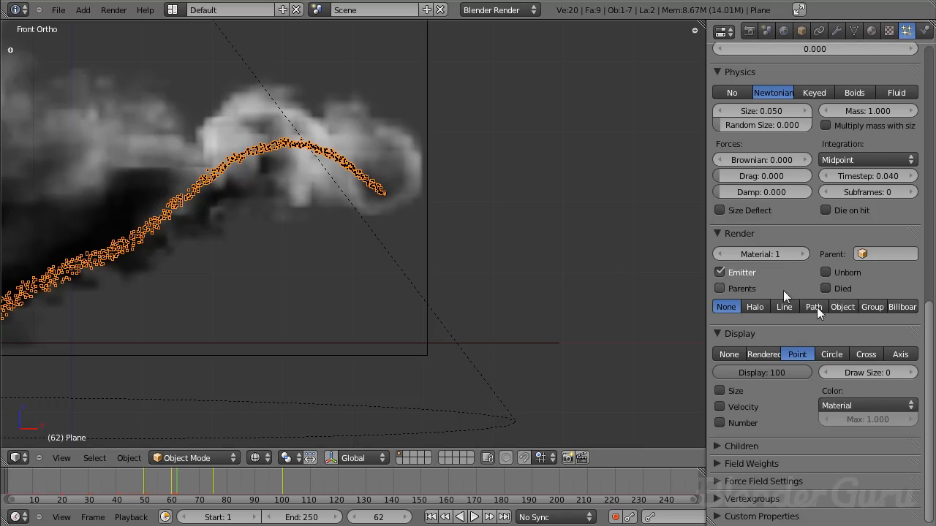
pyautogui.click(850, 306)
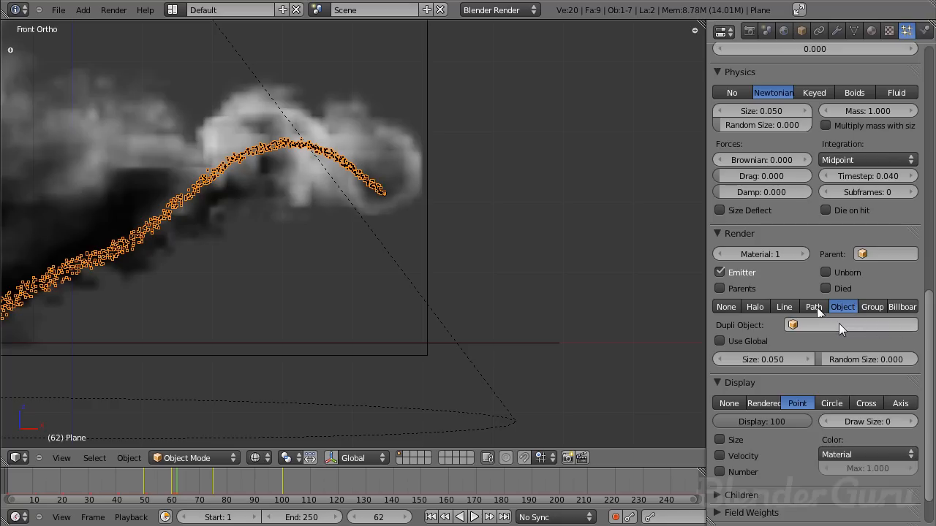
pyautogui.click(839, 325)
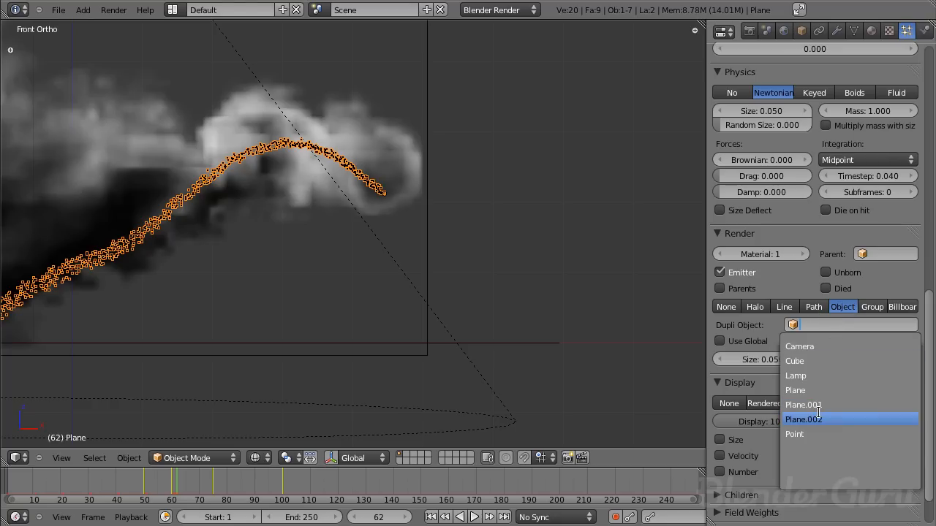
pyautogui.click(818, 374)
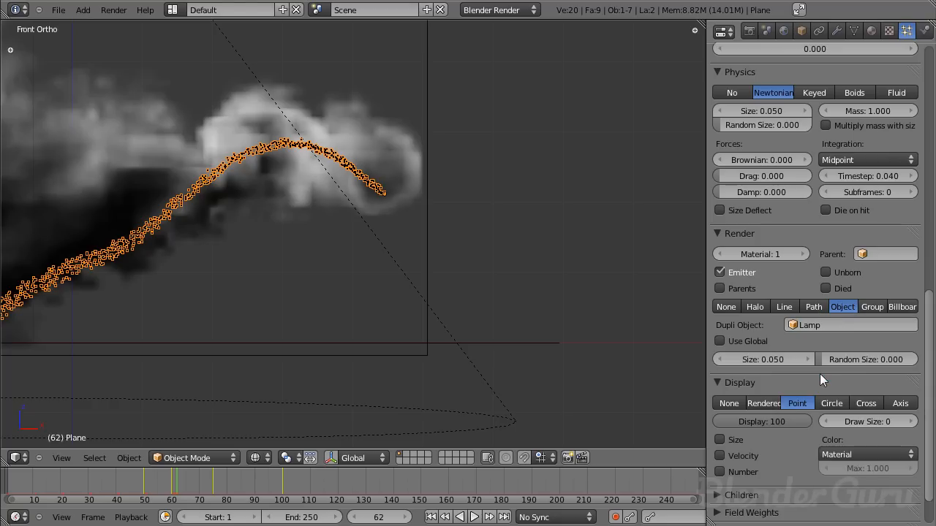
# - Select the overhead lamp, and box-select the emitter plane around the start of the flame stream
pyautogui.scroll(-6, 298, 245)
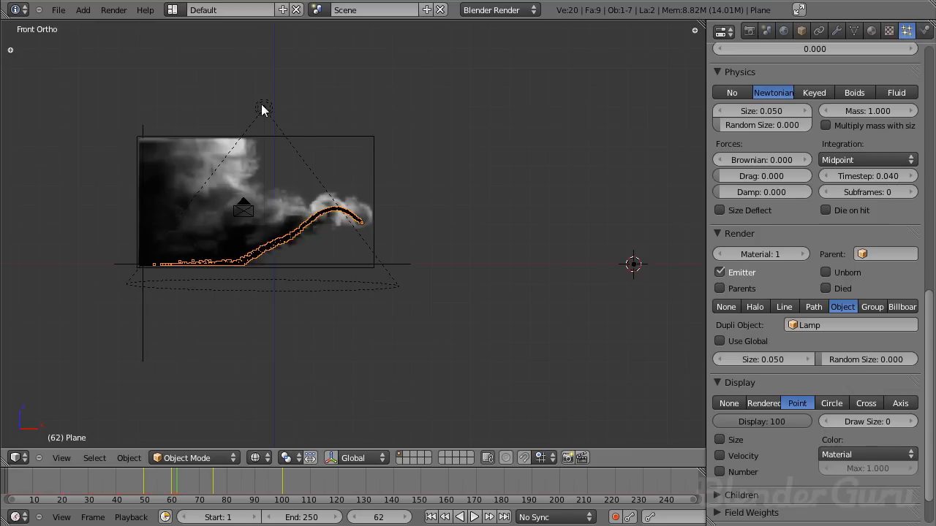
pyautogui.rightClick(263, 109)
pyautogui.scroll(5, 384, 201)
pyautogui.rightClick(377, 168)
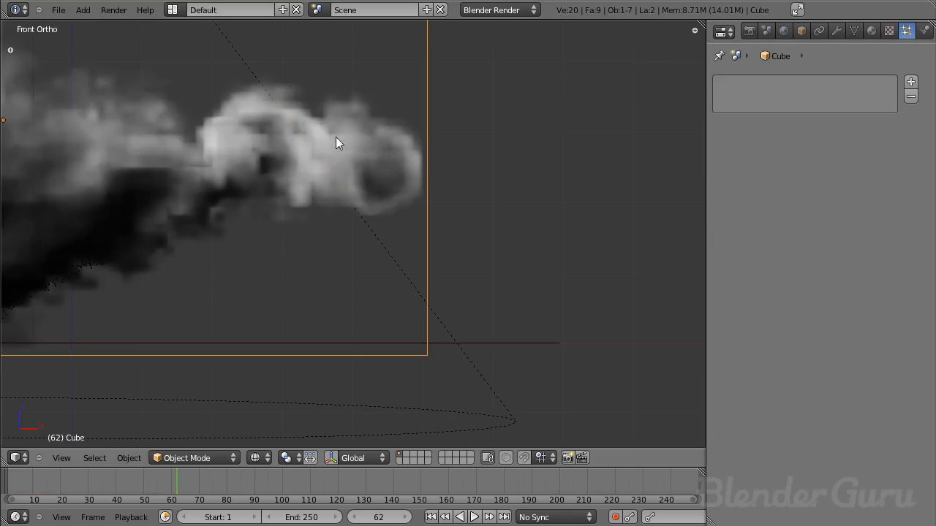
pyautogui.press('b')
pyautogui.moveTo(251, 60); pyautogui.dragTo(523, 300)
pyautogui.press('b')
pyautogui.moveTo(402, 242); pyautogui.dragTo(522, 350, button='middle')
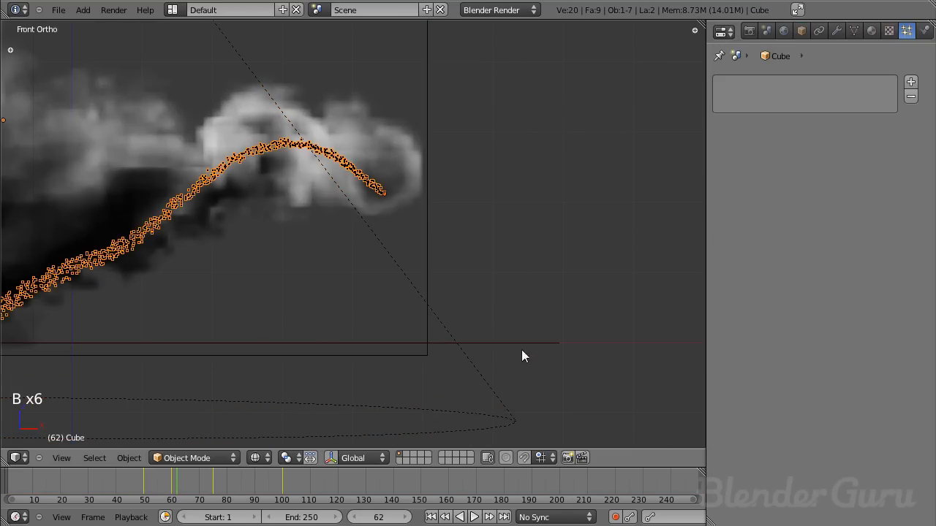
# - Try to find the new fire lamp as the dupli object for the emitter plane's Flames particles
pyautogui.rightClick(376, 191)
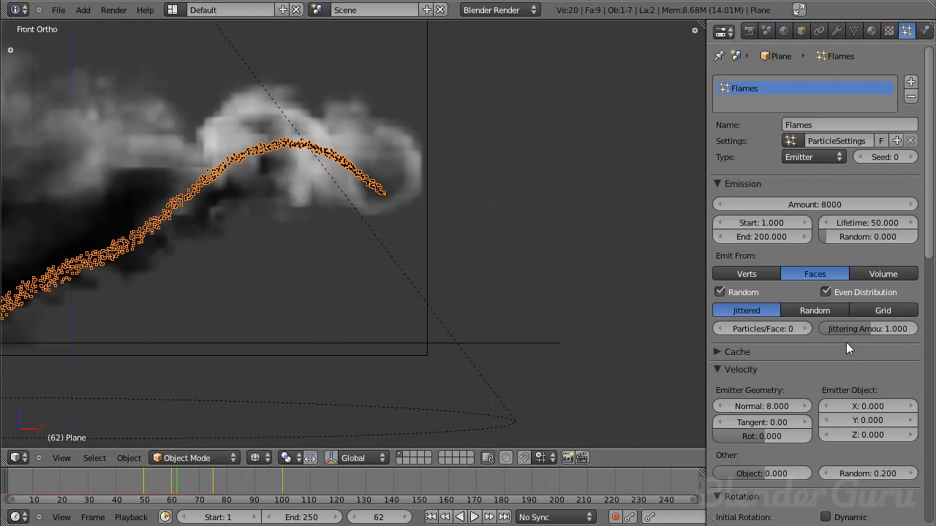
pyautogui.scroll(-7, 834, 350)
pyautogui.scroll(-10, 834, 349)
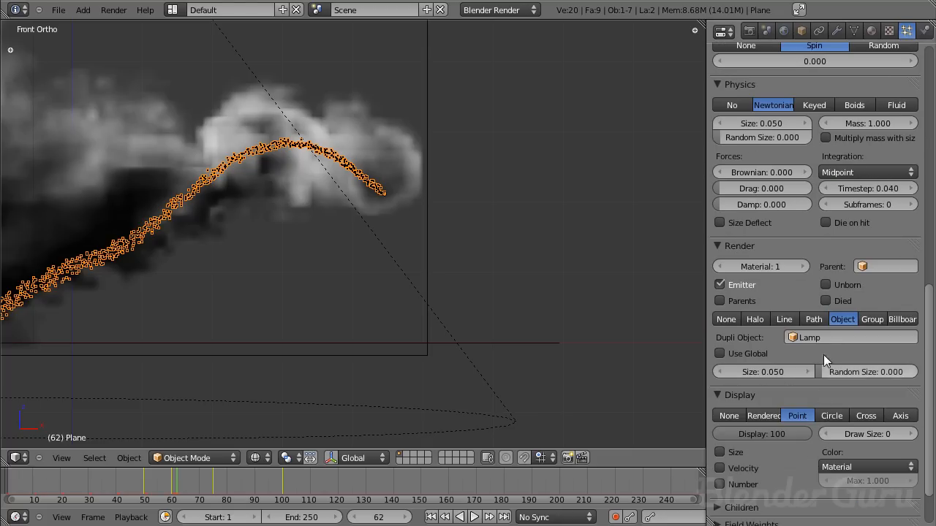
pyautogui.click(842, 342)
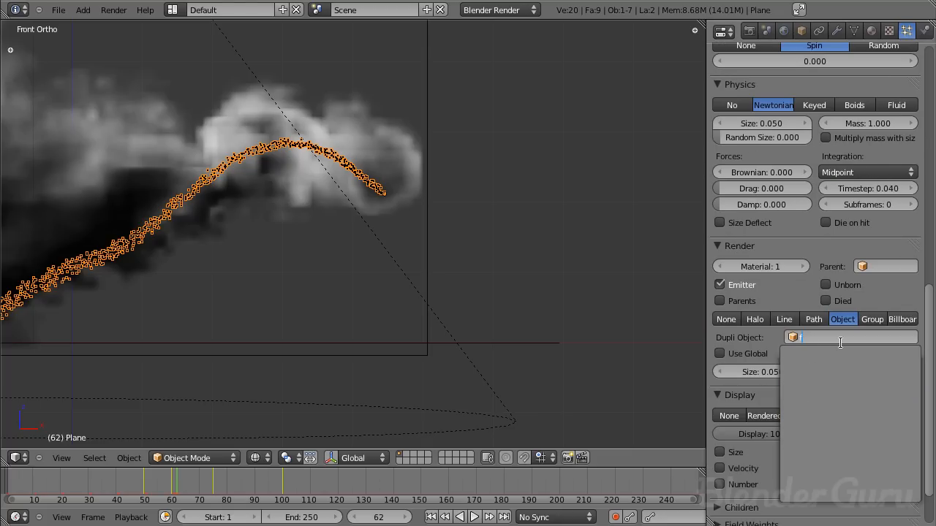
pyautogui.click(842, 343)
pyautogui.scroll(-5, 458, 293)
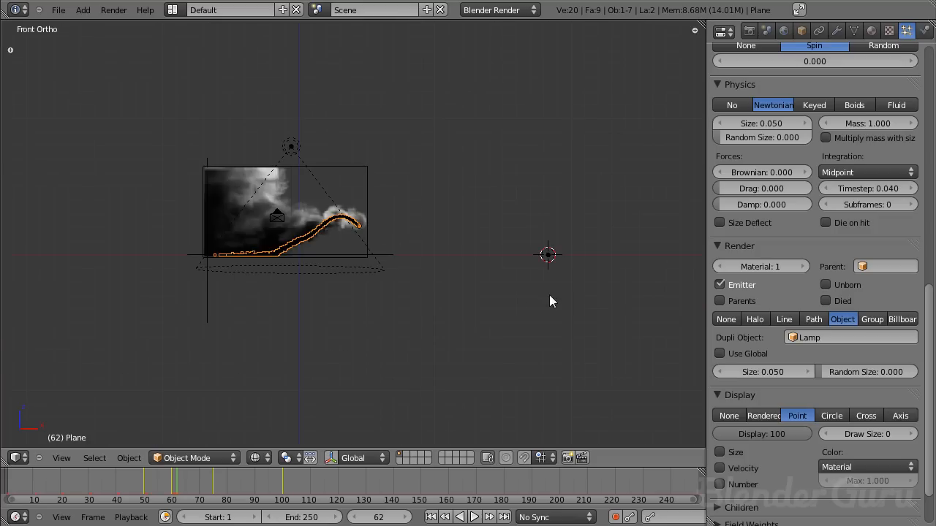
# - Put the new point lamp into a new group named Firelamp
pyautogui.rightClick(554, 256)
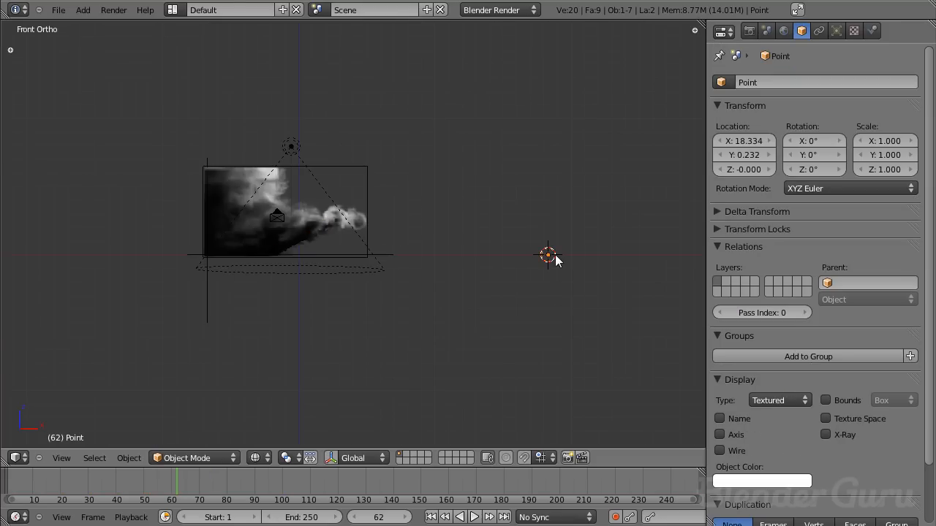
pyautogui.click(836, 30)
pyautogui.scroll(3, 552, 214)
pyautogui.scroll(-1, 590, 242)
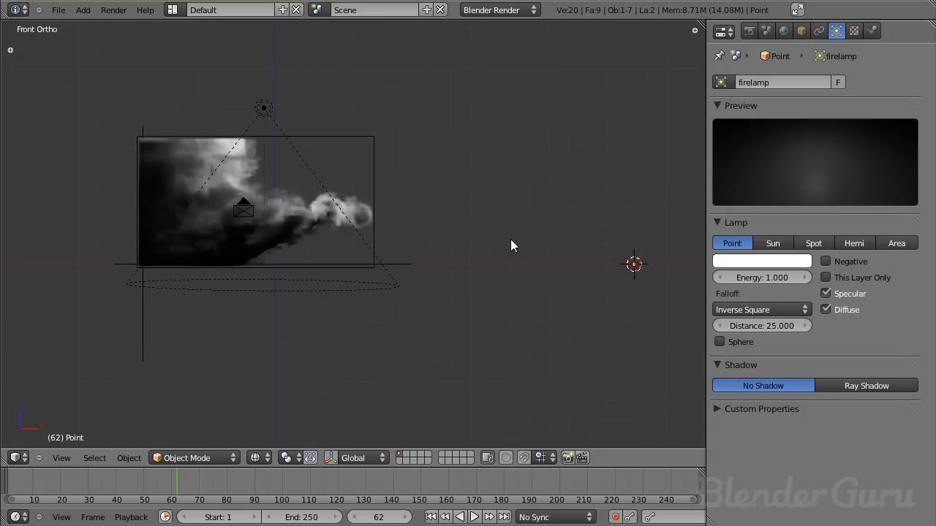
pyautogui.hotkey('ctrl', 'g')
pyautogui.press('t')
pyautogui.click(55, 335)
pyautogui.write('Firelamp')
pyautogui.press('Return')
# - Set the emitter plane's particles to render as a group, with Firelamp as the dupli group
pyautogui.scroll(4, 438, 212)
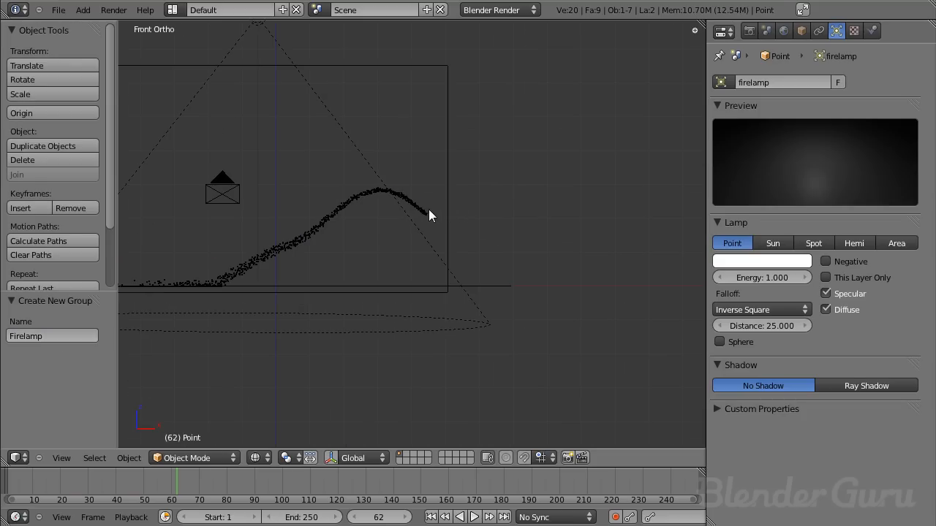
pyautogui.rightClick(429, 210)
pyautogui.press('t')
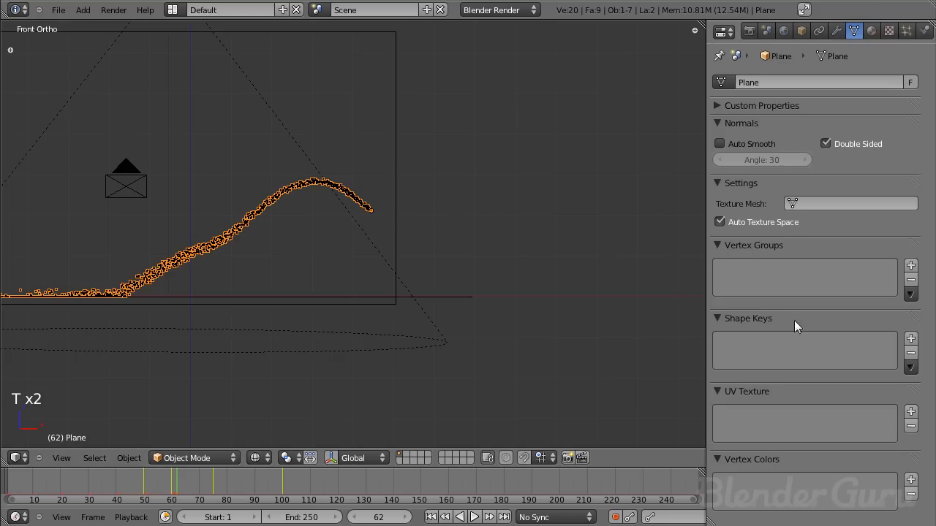
pyautogui.click(906, 30)
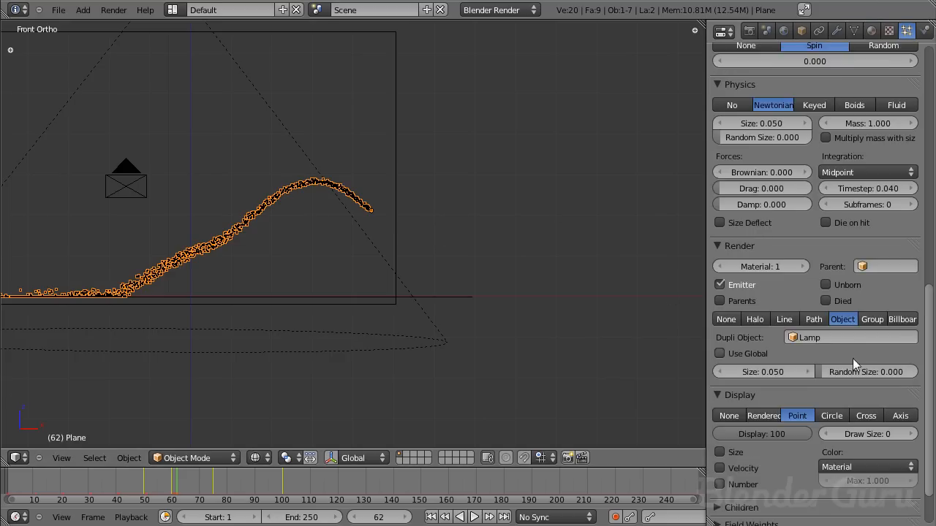
pyautogui.scroll(-2, 853, 358)
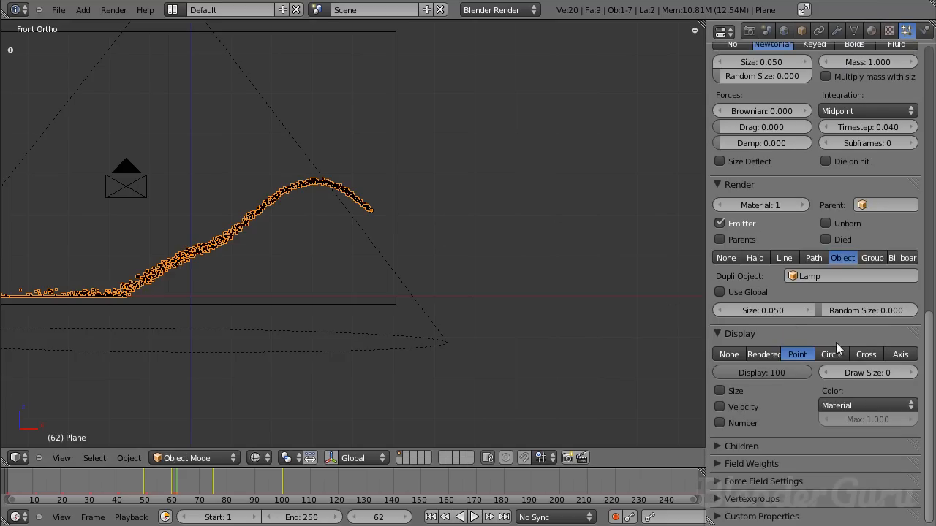
pyautogui.click(873, 258)
pyautogui.click(854, 276)
pyautogui.click(828, 296)
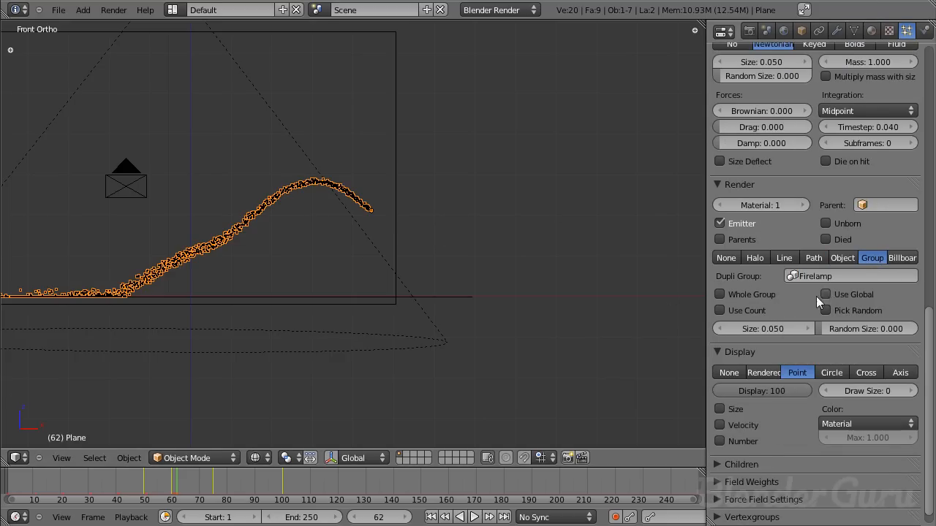
# - Switch the emitter plane's particle display to Rendered and inspect the lamps duplicated along the flame stream
pyautogui.scroll(-5, 348, 241)
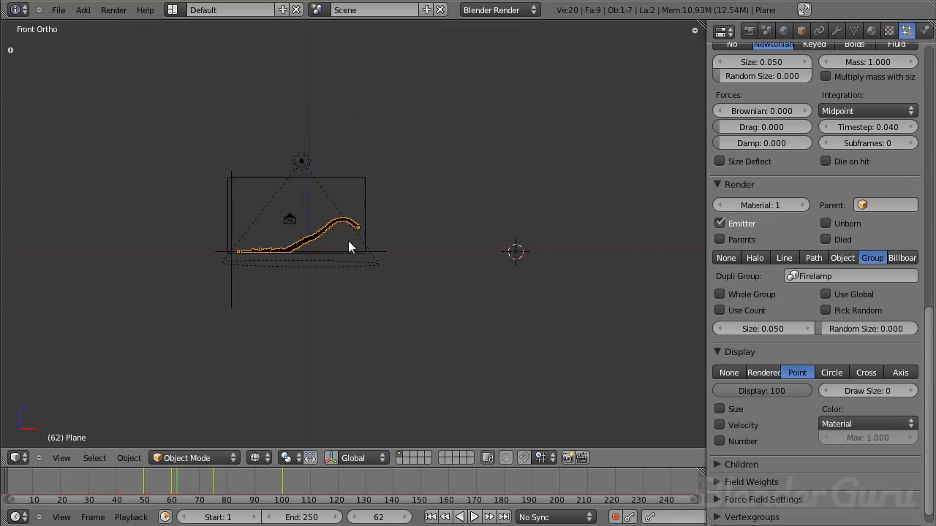
pyautogui.click(761, 372)
pyautogui.click(797, 372)
pyautogui.keyDown('shift'); pyautogui.moveTo(376, 271); pyautogui.dragTo(513, 341, button='middle'); pyautogui.keyUp('shift')
pyautogui.scroll(9, 509, 265)
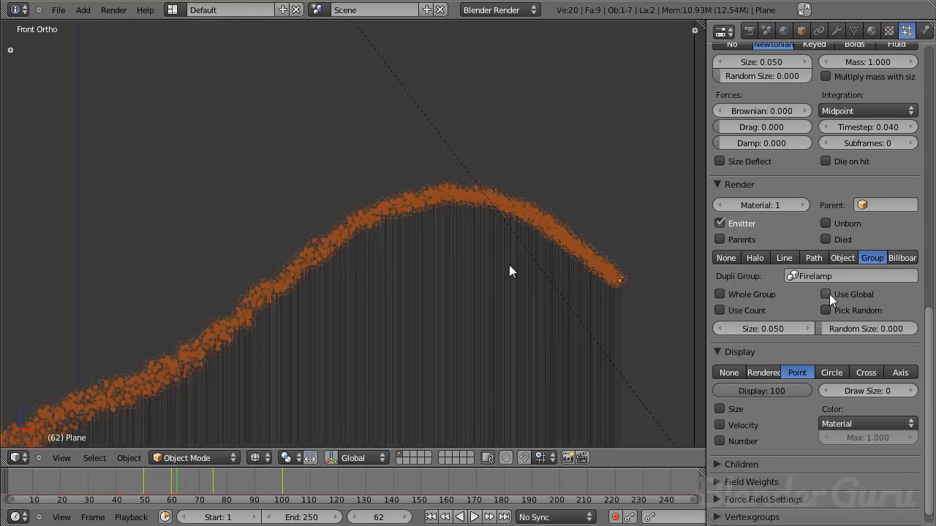
pyautogui.scroll(-4, 384, 252)
pyautogui.scroll(-8, 356, 286)
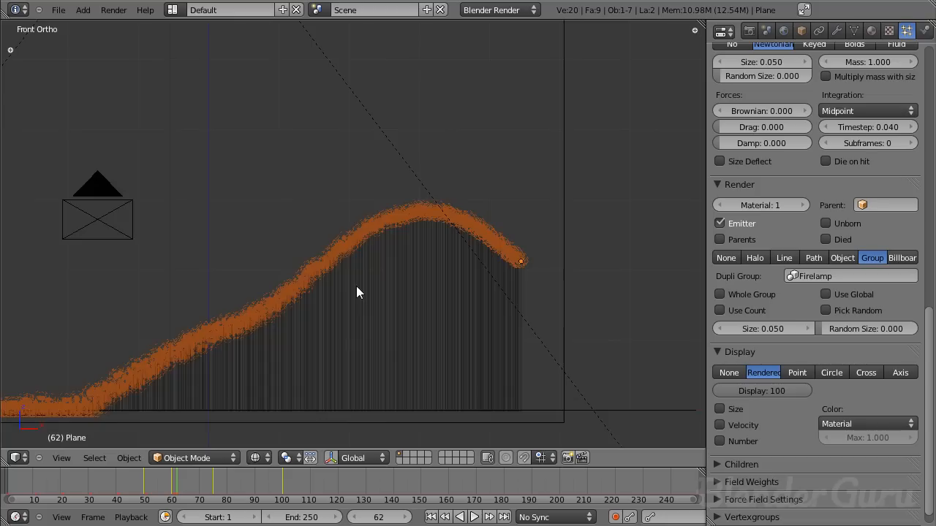
# - Select the point lamp off to the side of the scene and set its energy to 0.01
pyautogui.rightClick(580, 267)
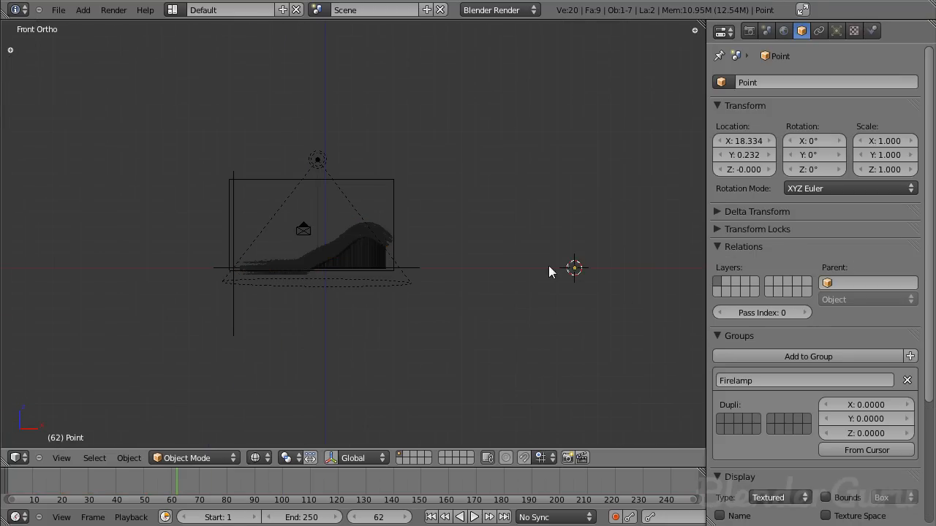
pyautogui.scroll(8, 413, 262)
pyautogui.scroll(-5, 277, 291)
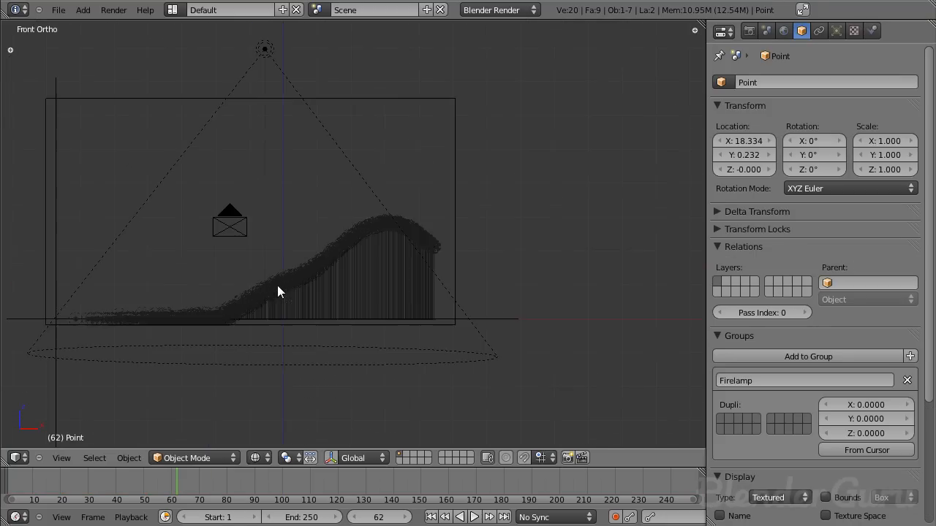
pyautogui.moveTo(478, 231); pyautogui.dragTo(307, 299, button='middle')
pyautogui.moveTo(541, 249); pyautogui.dragTo(555, 242, button='middle')
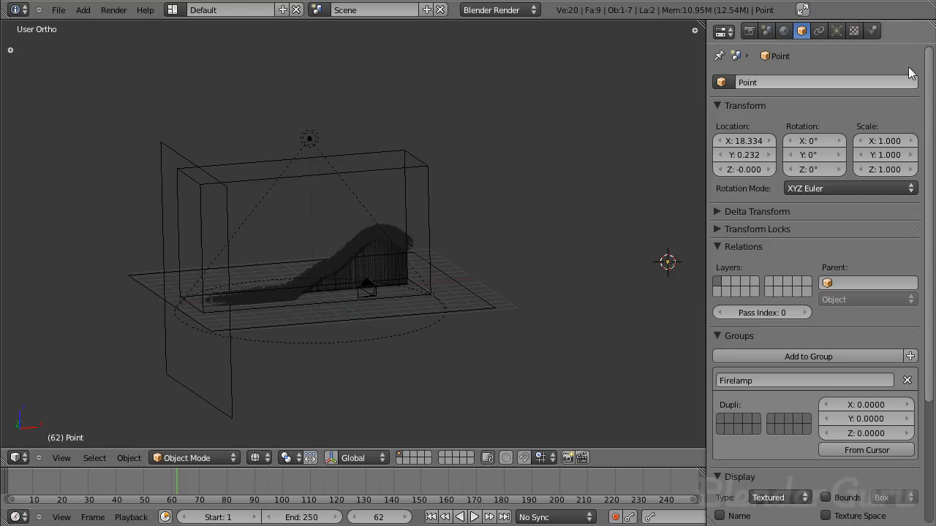
pyautogui.click(836, 31)
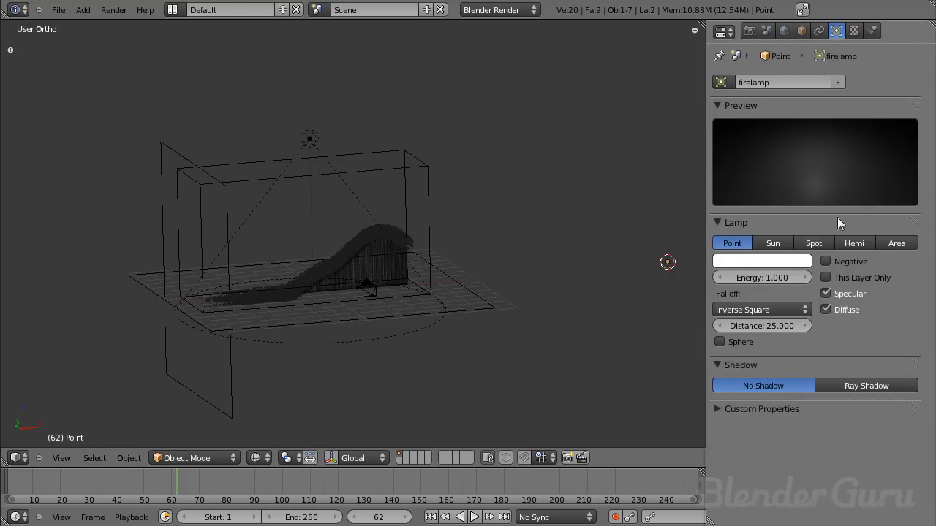
pyautogui.click(767, 276)
pyautogui.write('.01')
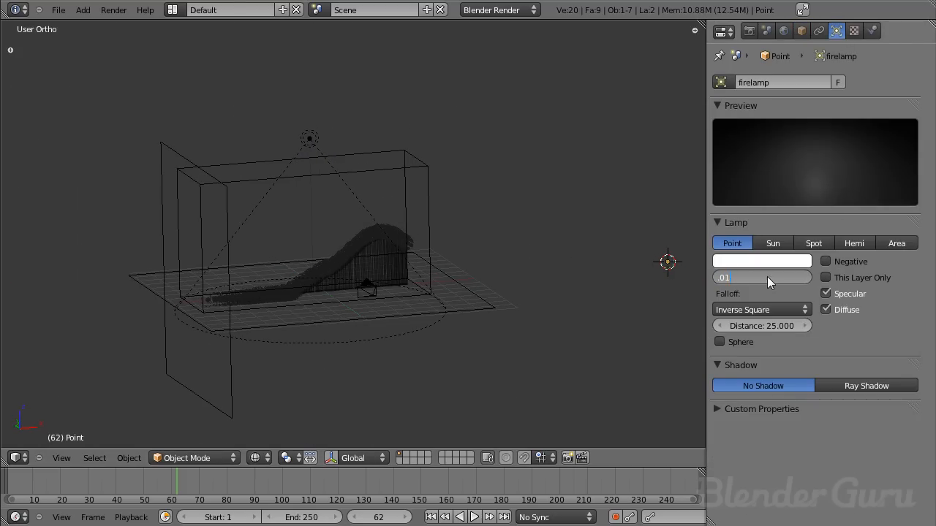
pyautogui.press('Return')
# - Change the fire lamp's light colour to orange
pyautogui.scroll(5, 435, 285)
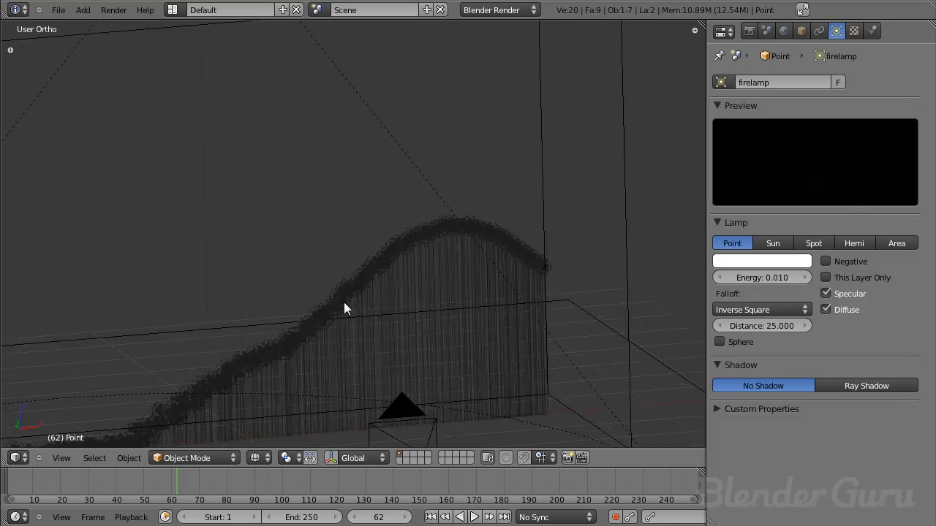
pyautogui.scroll(2, 345, 304)
pyautogui.scroll(-6, 502, 344)
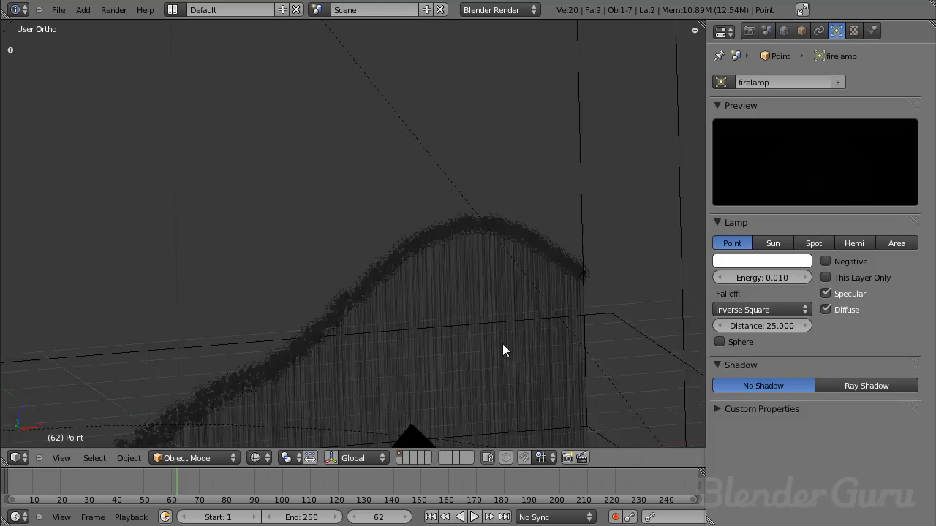
pyautogui.click(767, 261)
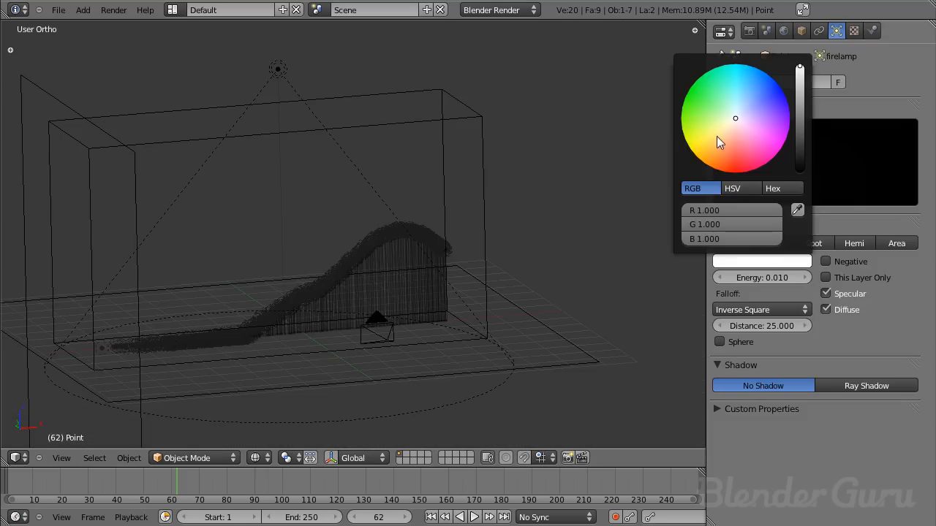
pyautogui.click(712, 167)
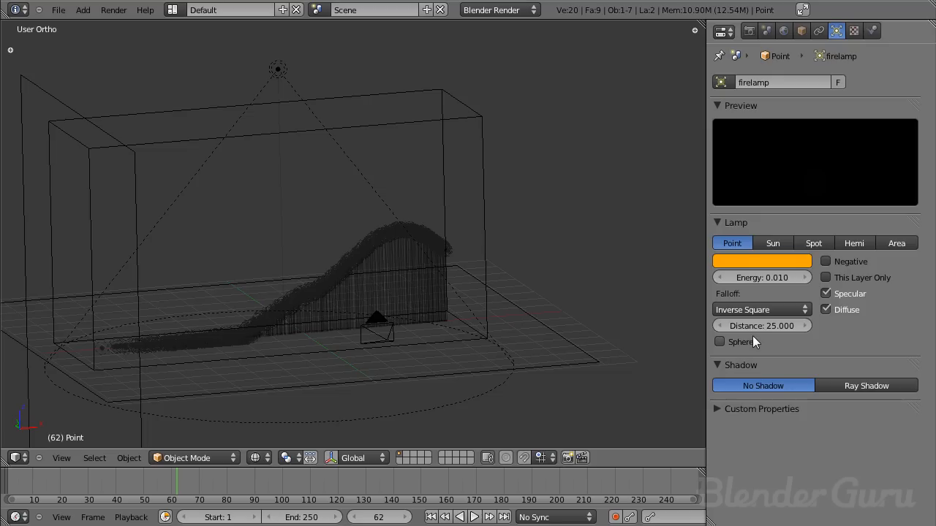
# - Enable Sphere on the fire lamp and limit its falloff distance to 5
pyautogui.scroll(-5, 355, 248)
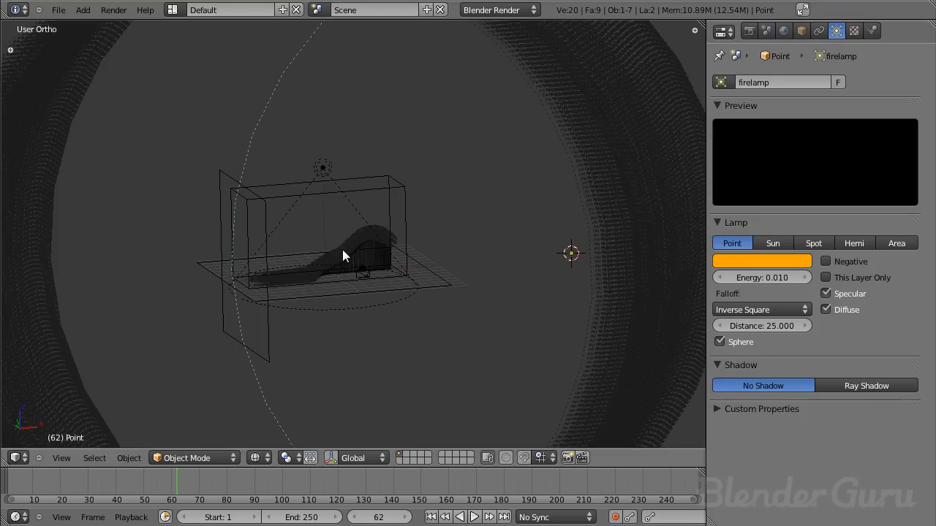
pyautogui.click(771, 328)
pyautogui.write('5')
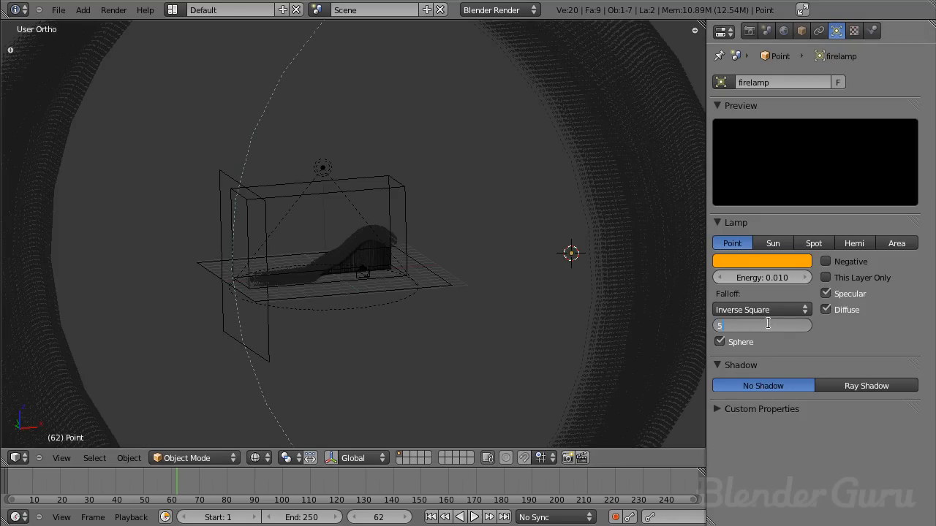
pyautogui.press('Return')
pyautogui.scroll(5, 431, 248)
pyautogui.moveTo(430, 249); pyautogui.dragTo(351, 218, button='middle')
pyautogui.scroll(-3, 410, 218)
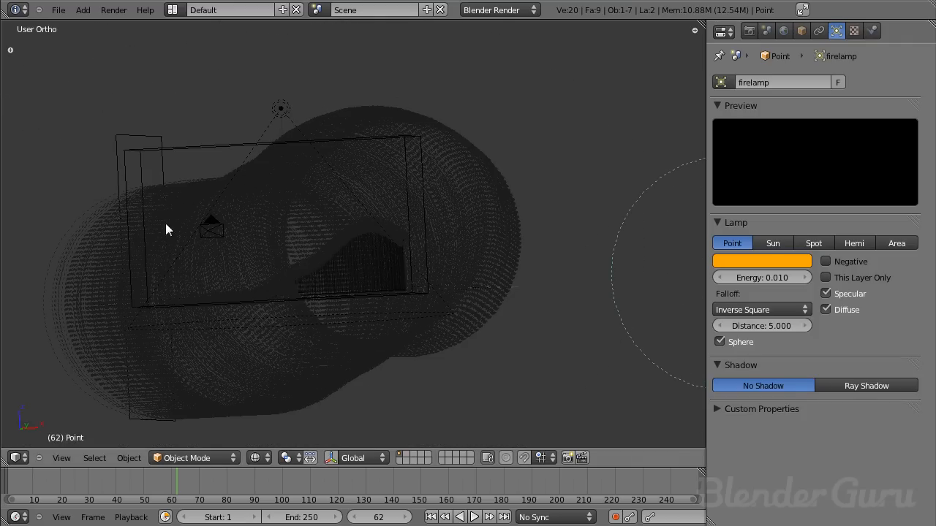
pyautogui.scroll(6, 425, 257)
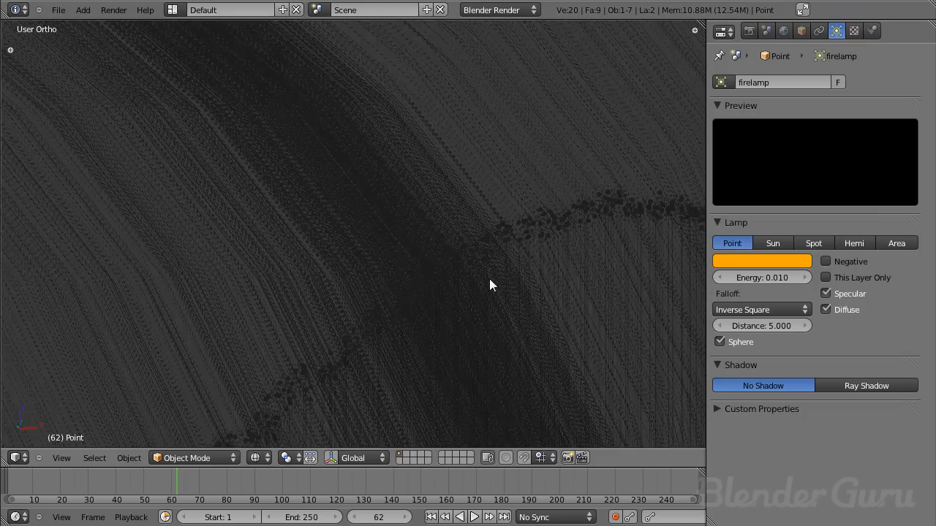
# - Set the emitter plane's particle display to Point and deselect everything
pyautogui.keyDown('shift'); pyautogui.moveTo(482, 290); pyautogui.dragTo(399, 246, button='middle'); pyautogui.keyUp('shift')
pyautogui.rightClick(500, 231)
pyautogui.rightClick(490, 234)
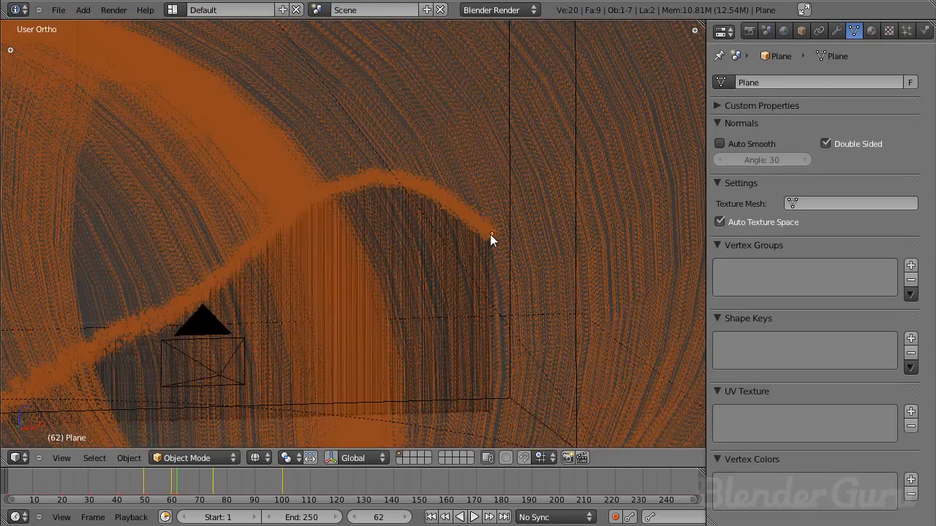
pyautogui.click(907, 31)
pyautogui.scroll(-2, 880, 316)
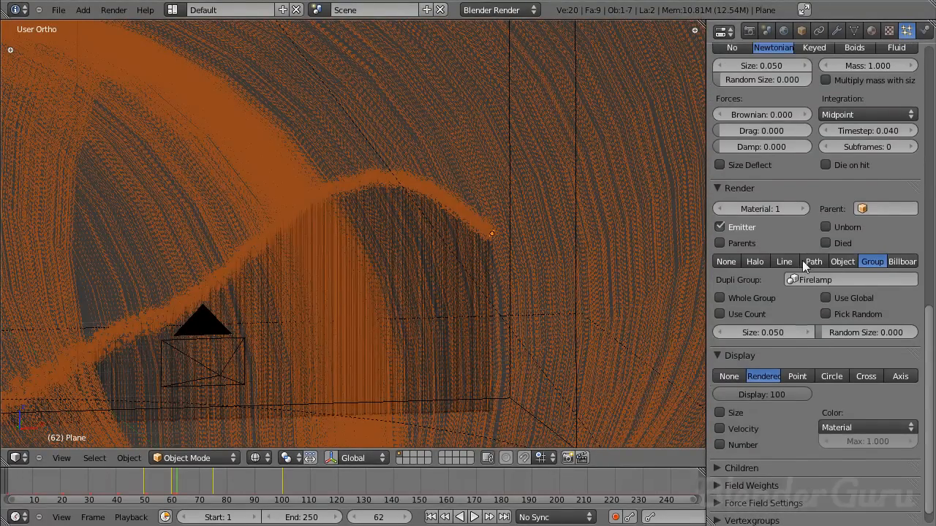
pyautogui.click(797, 376)
pyautogui.scroll(-6, 387, 298)
pyautogui.press('a')
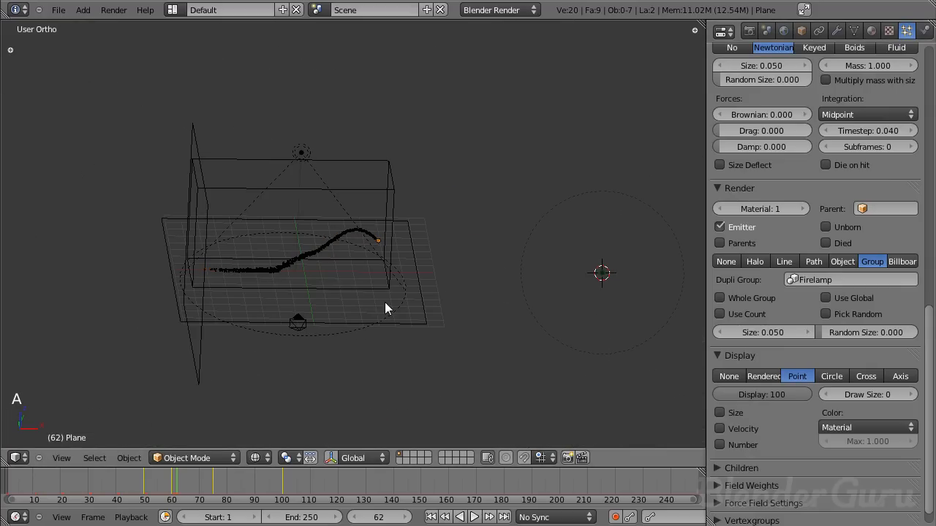
pyautogui.hotkey('ctrl', 's')
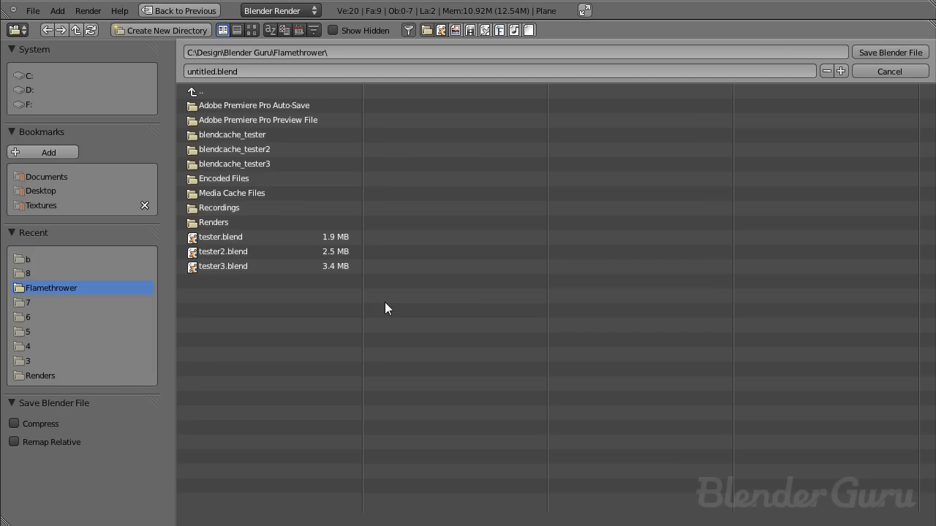
pyautogui.click(882, 69)
# - Play the smoke simulation from frame 1 in the camera view and stop it at frame 40
pyautogui.press('KP_0')
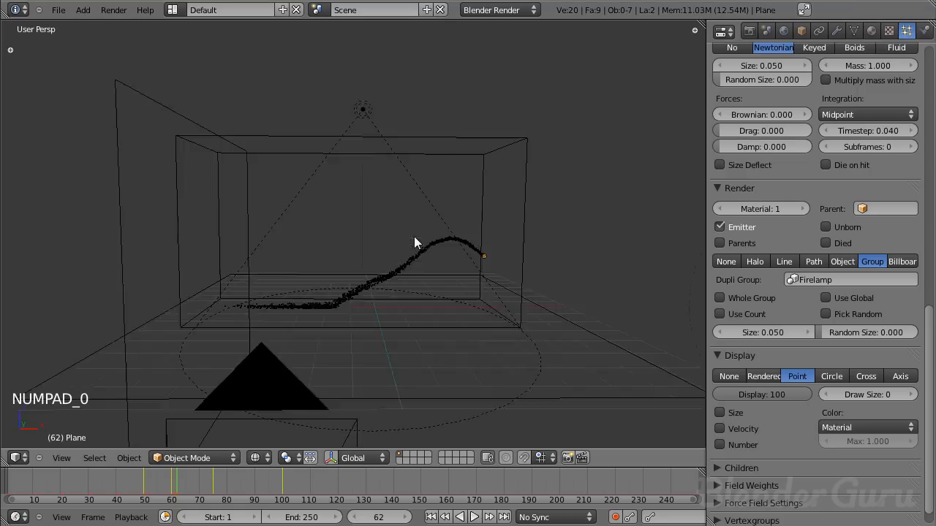
pyautogui.click(431, 517)
pyautogui.scroll(-5, 504, 269)
pyautogui.hotkey('alt', 'a')
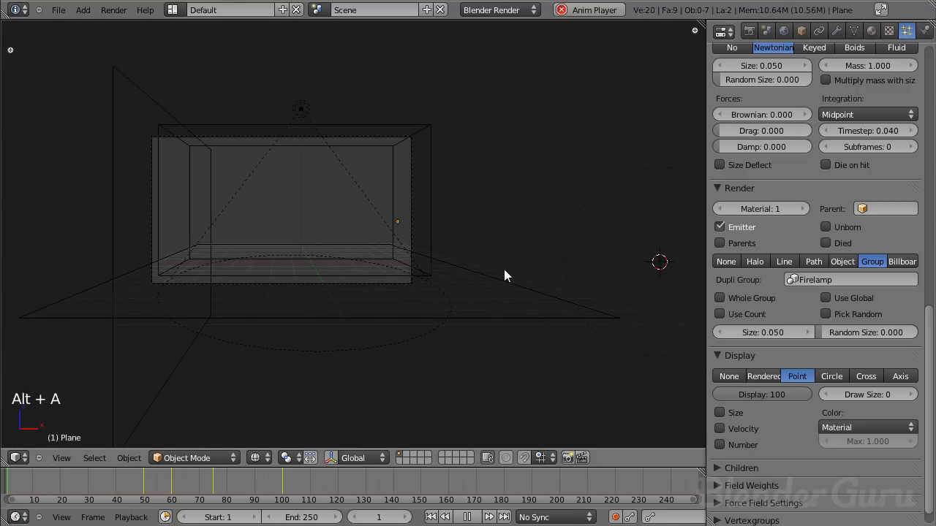
pyautogui.scroll(6, 483, 280)
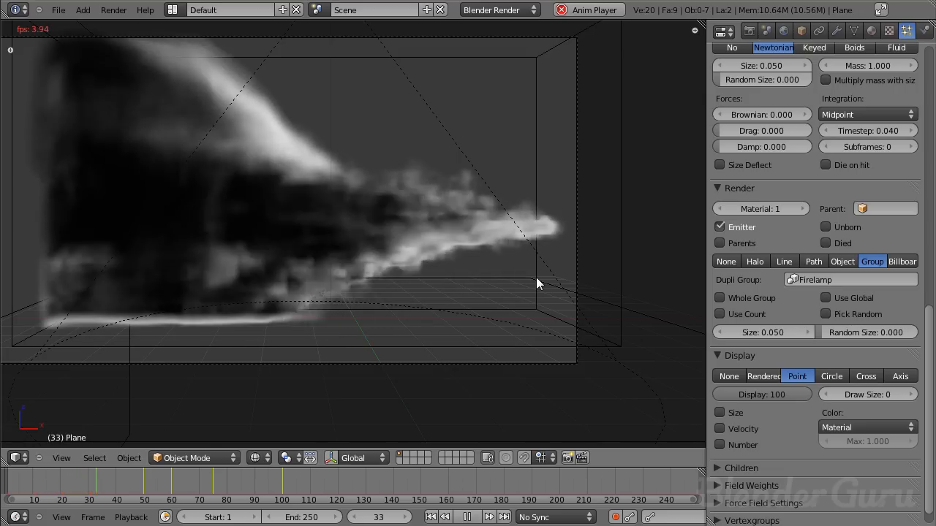
pyautogui.hotkey('alt', 'a')
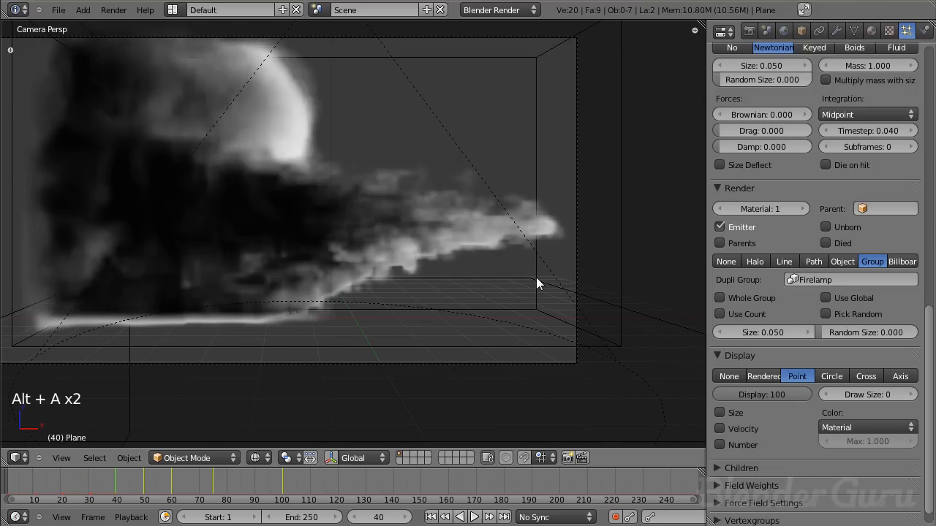
# - Render frame 40 and examine the flames and the orange light on the floor and wall, then close the render
pyautogui.press('F12')
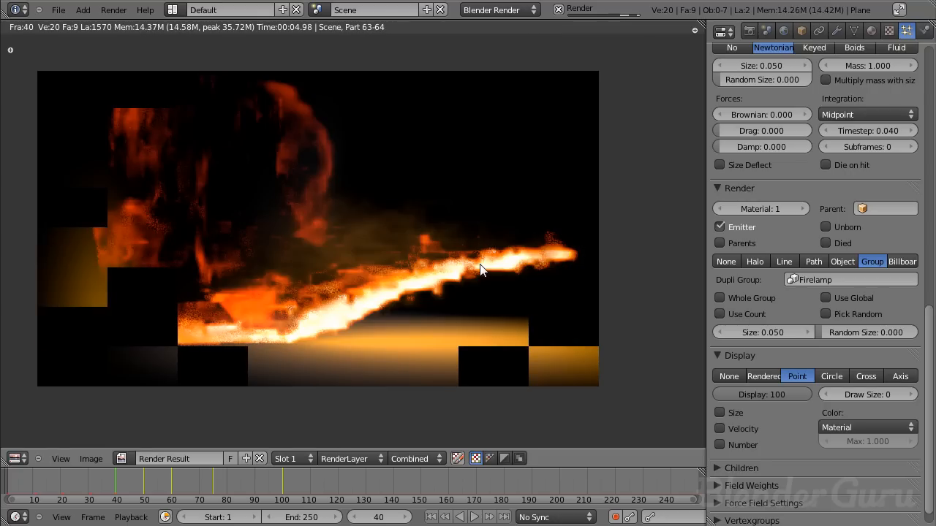
pyautogui.scroll(2, 467, 269)
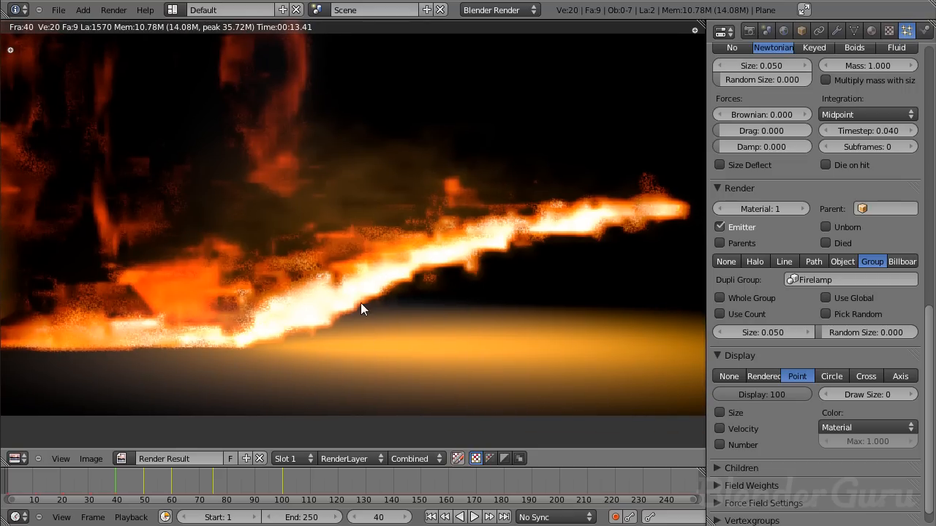
pyautogui.scroll(3, 355, 242)
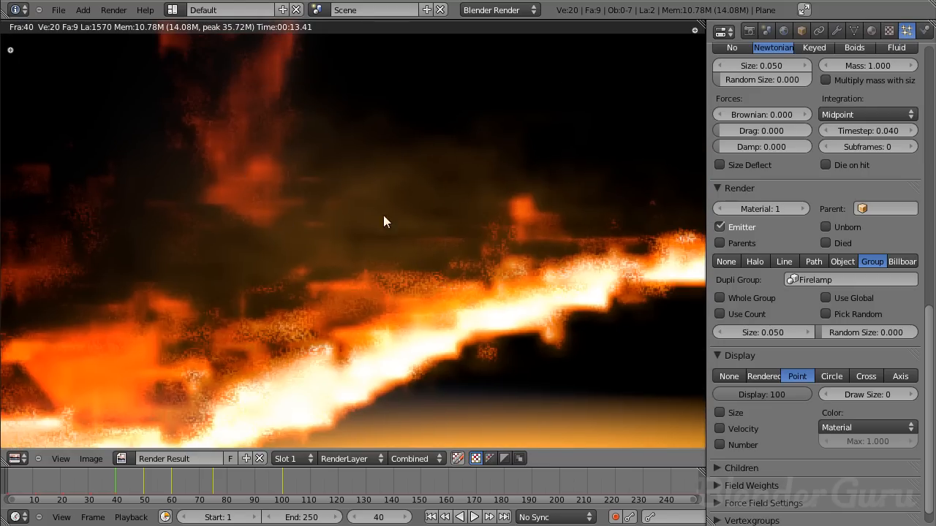
pyautogui.scroll(-5, 383, 216)
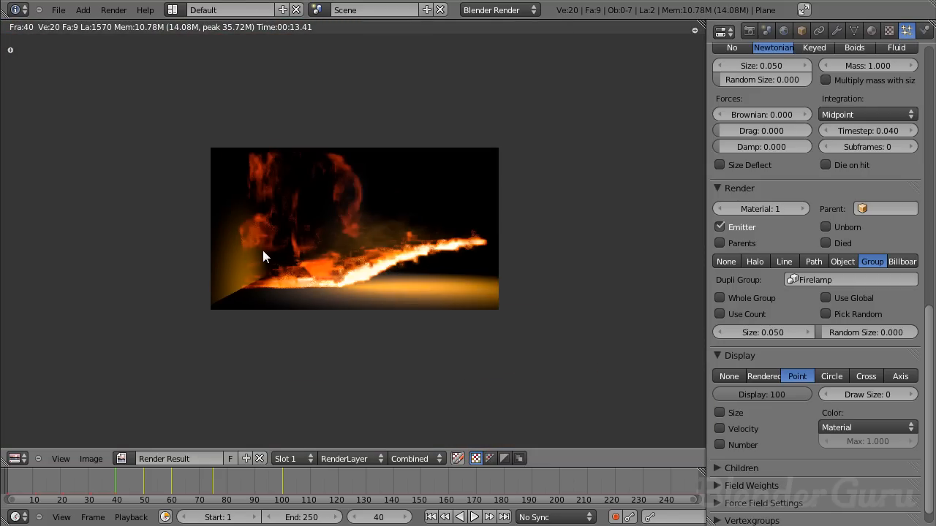
pyautogui.scroll(4, 264, 256)
pyautogui.scroll(-1, 264, 256)
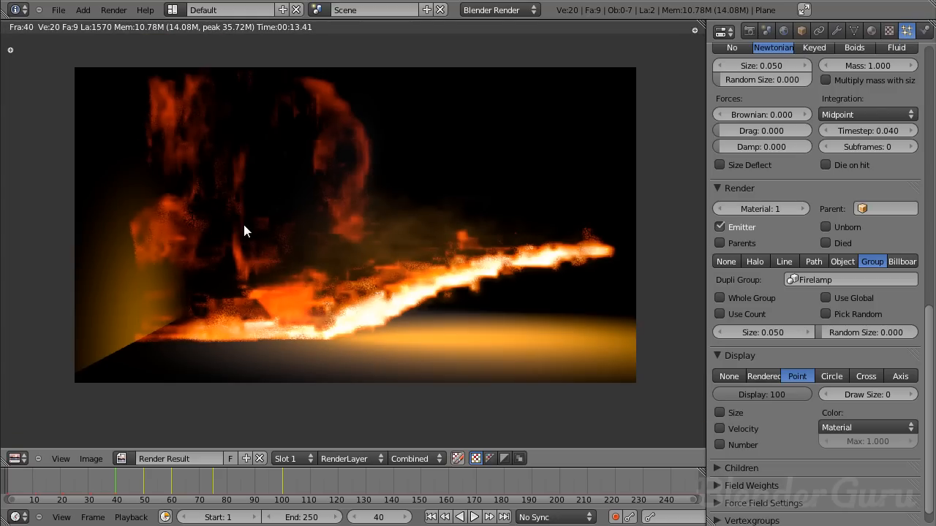
pyautogui.press('Escape')
# - Set the smoke domain's resolution to 85 divisions and return to the first frame
pyautogui.rightClick(617, 232)
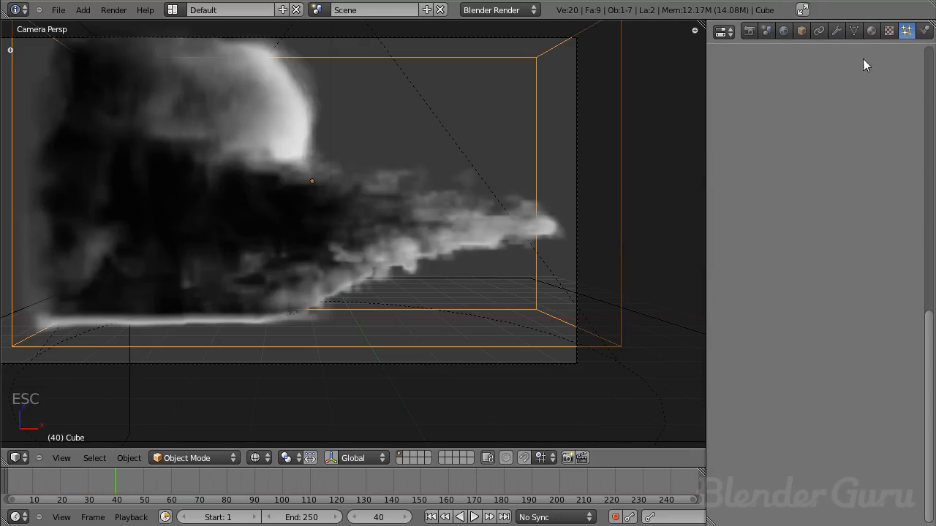
pyautogui.click(924, 30)
pyautogui.click(766, 212)
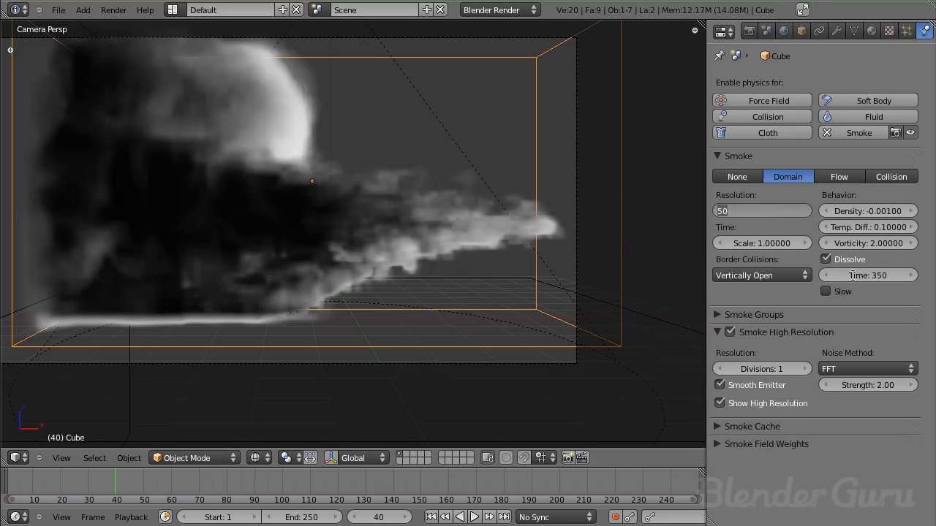
pyautogui.write('85')
pyautogui.press('Return')
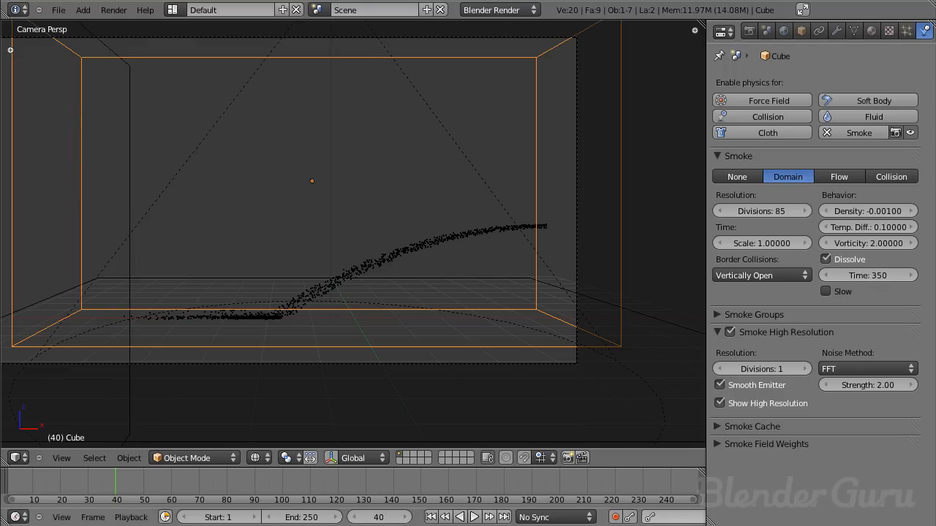
pyautogui.click(430, 517)
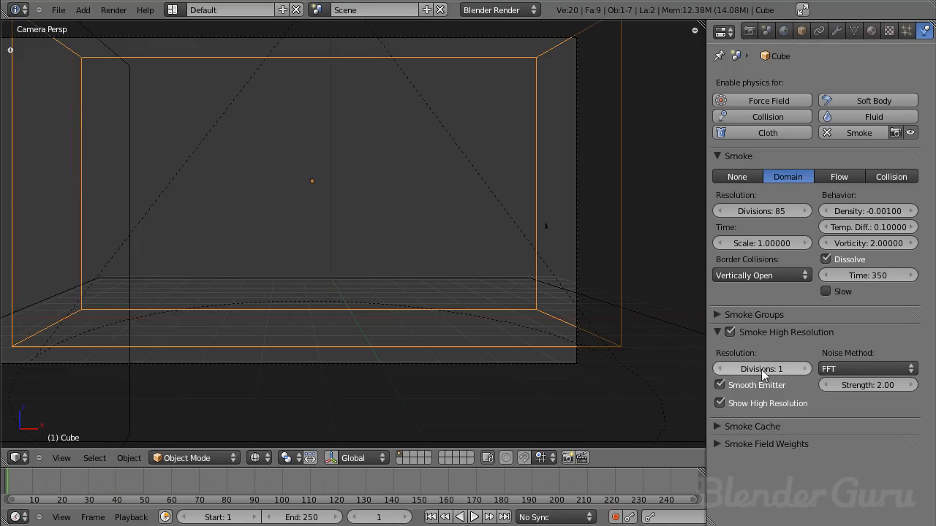
# - Expand the smoke domain's cache settings and review them alongside the high-resolution options
pyautogui.click(739, 427)
pyautogui.scroll(-5, 831, 297)
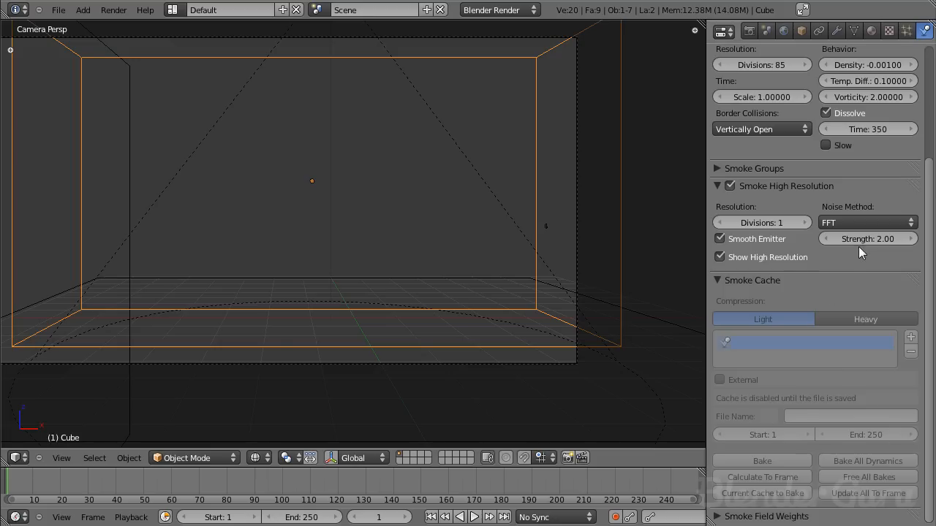
pyautogui.moveTo(791, 284); pyautogui.dragTo(781, 424, button='middle')
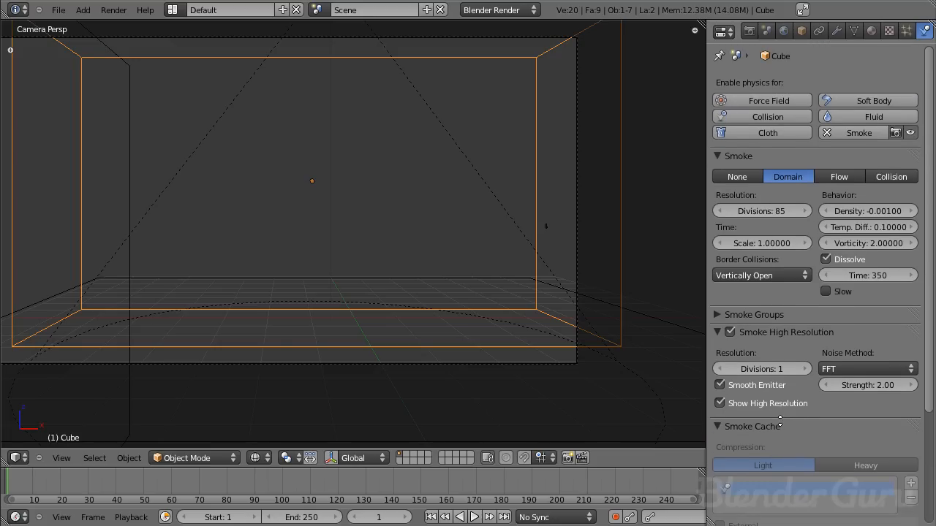
# - Save the scene as a new Blender file in the Flamethrower folder to enable the smoke cache
pyautogui.moveTo(864, 350); pyautogui.dragTo(871, 197, button='middle')
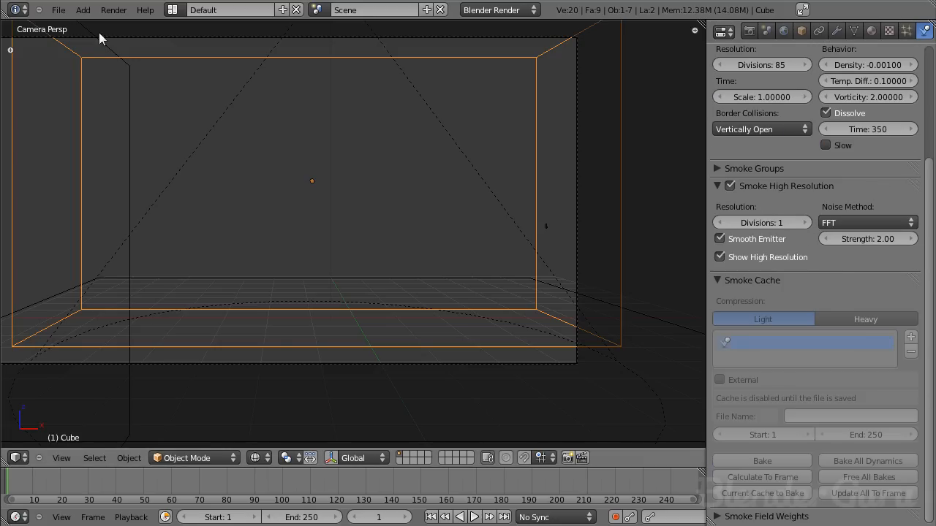
pyautogui.click(58, 10)
pyautogui.click(81, 118)
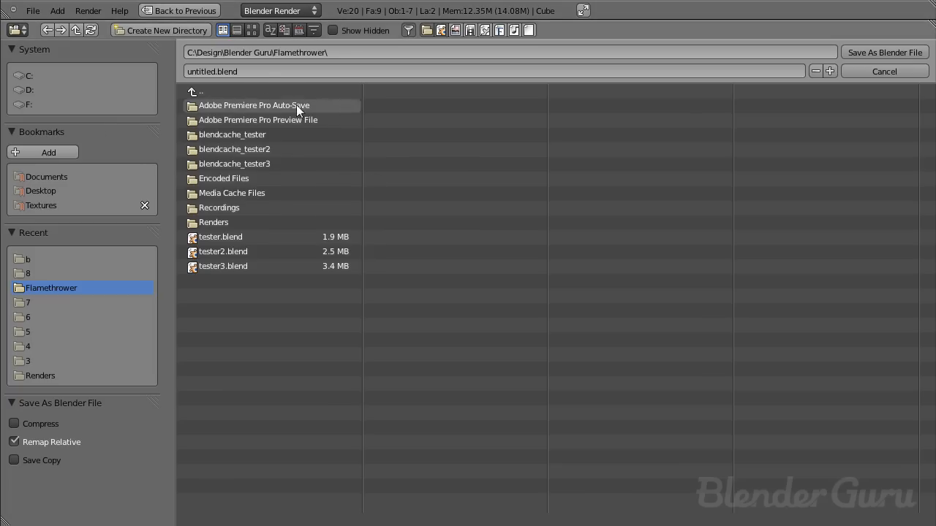
pyautogui.click(271, 74)
pyautogui.write('tutorial')
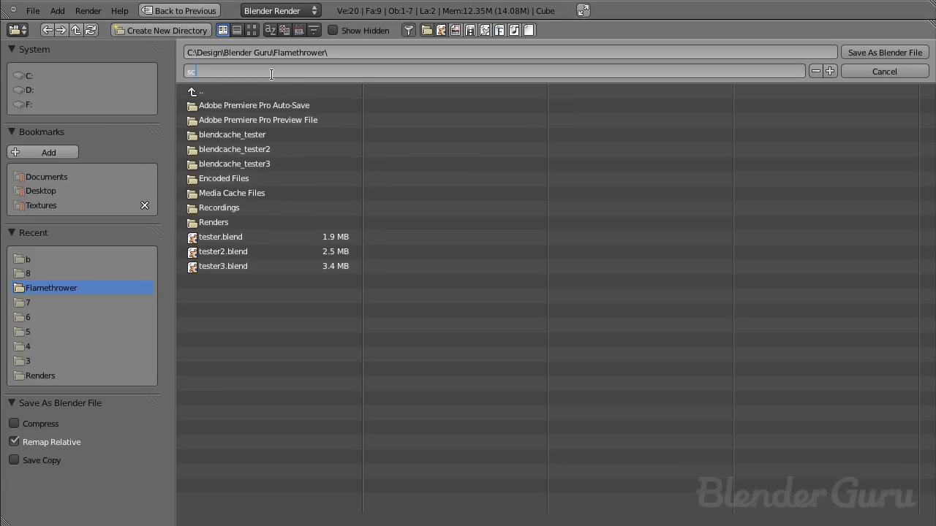
pyautogui.press('Return')
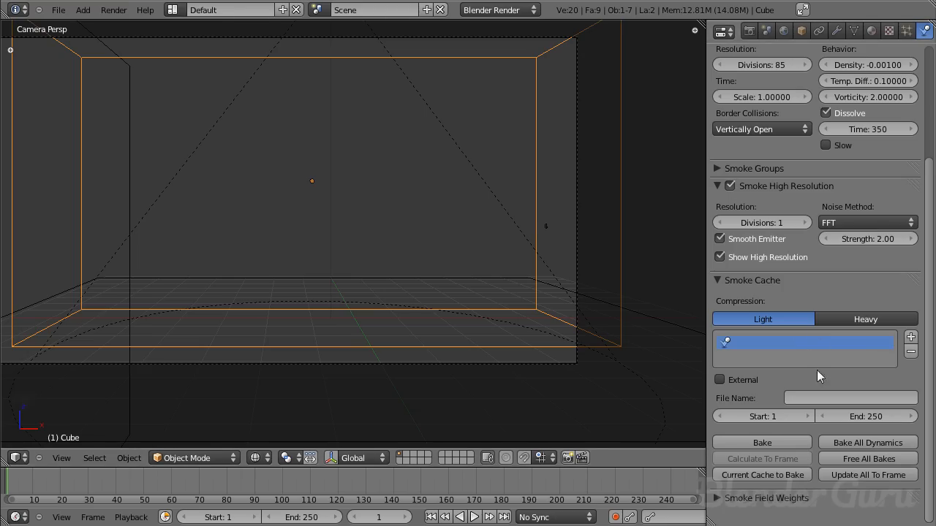
# - Set the end frame of both the smoke cache and the animation to 150, and save the file
pyautogui.click(868, 418)
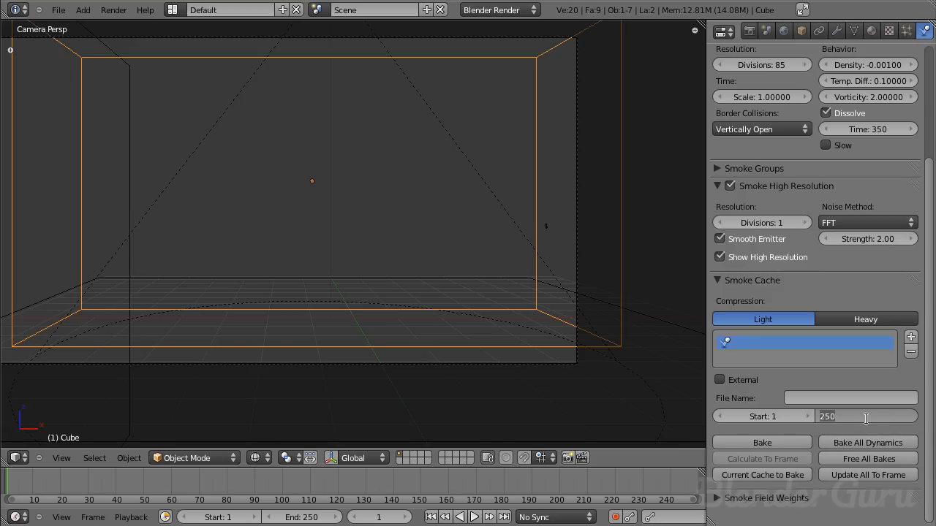
pyautogui.write('150')
pyautogui.press('Return')
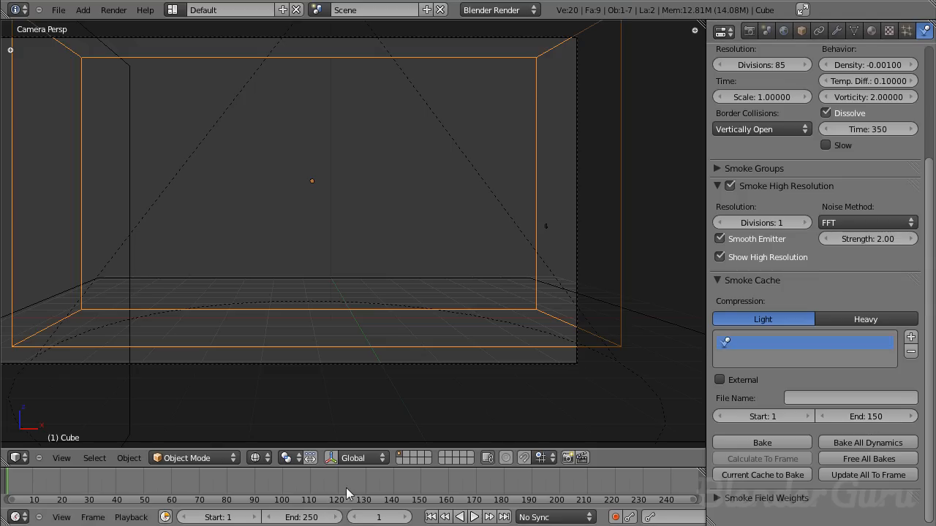
pyautogui.click(296, 518)
pyautogui.write('150')
pyautogui.press('Return')
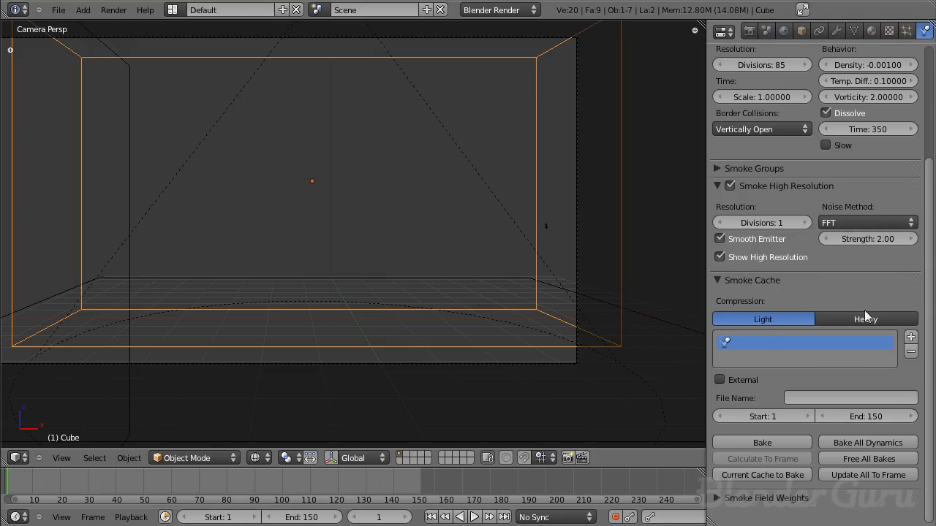
pyautogui.scroll(5, 775, 285)
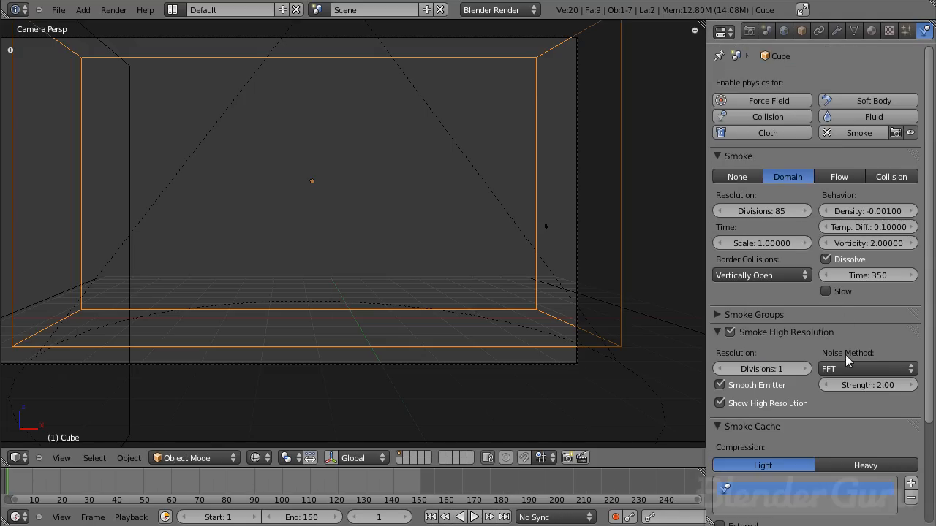
pyautogui.scroll(-3, 845, 365)
pyautogui.hotkey('ctrl', 's')
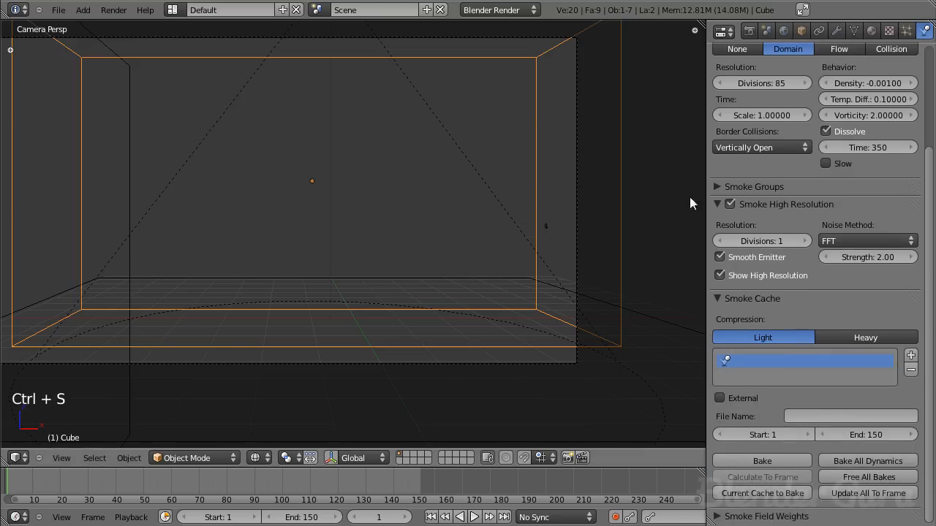
# - Examine the smoke domain's open and closed sides from several angles against the border collision options
pyautogui.scroll(3, 813, 322)
pyautogui.scroll(-2, 633, 157)
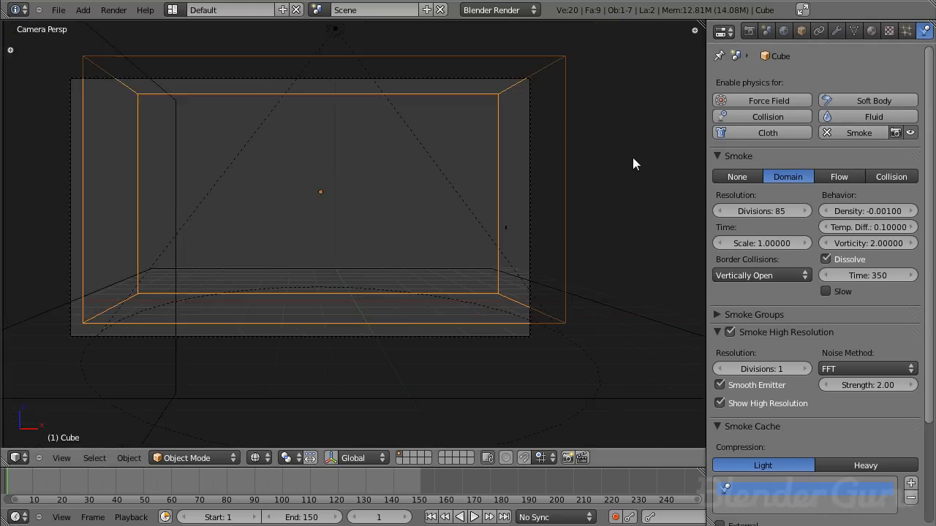
pyautogui.scroll(-1, 460, 192)
pyautogui.keyDown('shift'); pyautogui.moveTo(460, 191); pyautogui.dragTo(472, 212, button='middle'); pyautogui.keyUp('shift')
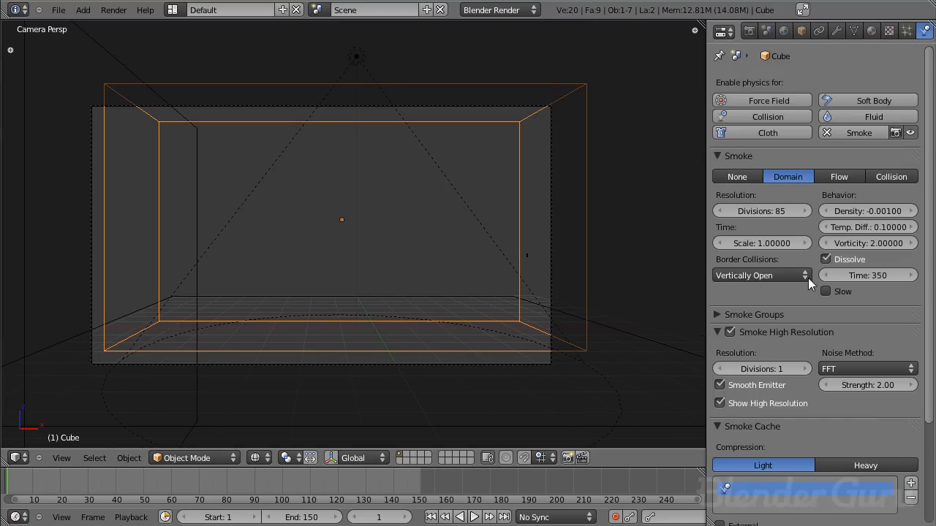
pyautogui.click(761, 276)
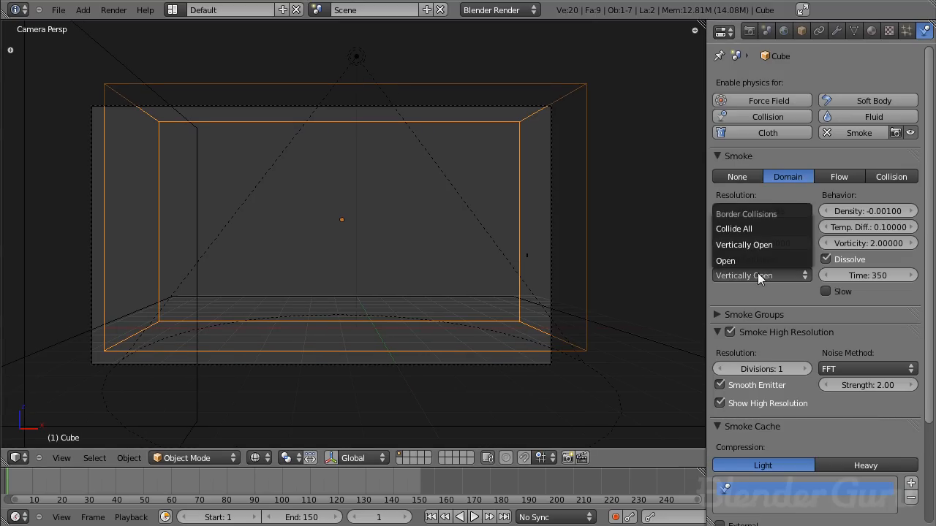
pyautogui.moveTo(368, 132); pyautogui.dragTo(169, 216, button='middle')
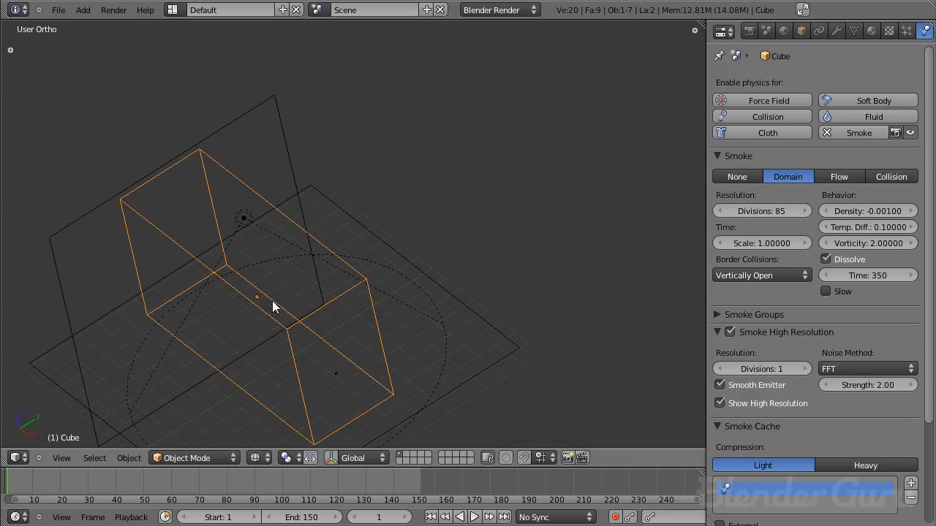
pyautogui.moveTo(242, 271); pyautogui.dragTo(278, 193, button='middle')
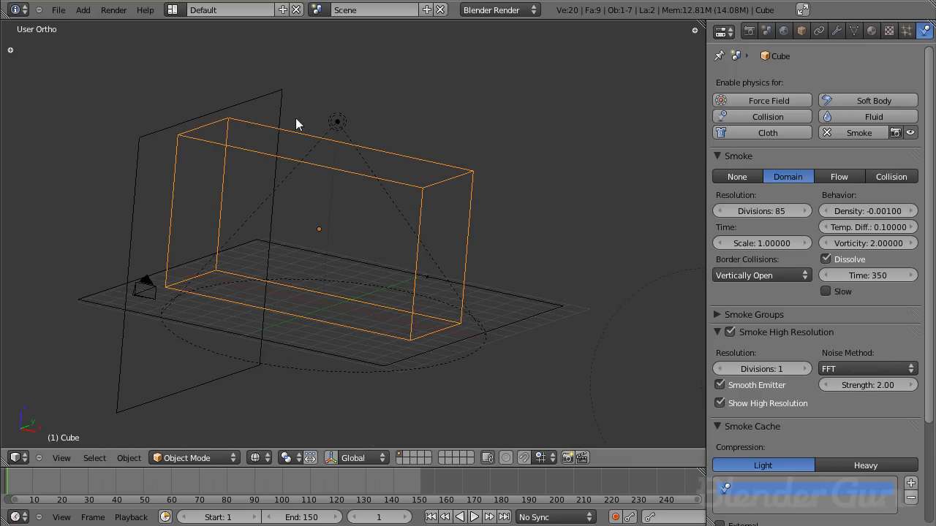
pyautogui.moveTo(417, 199); pyautogui.dragTo(175, 255, button='middle')
pyautogui.moveTo(231, 302); pyautogui.dragTo(239, 234, button='middle')
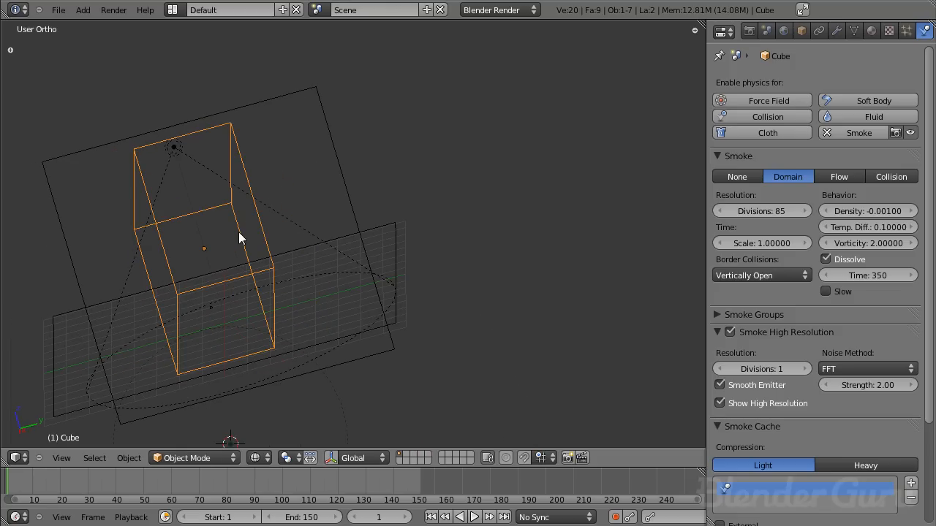
pyautogui.moveTo(311, 242); pyautogui.dragTo(417, 213, button='middle')
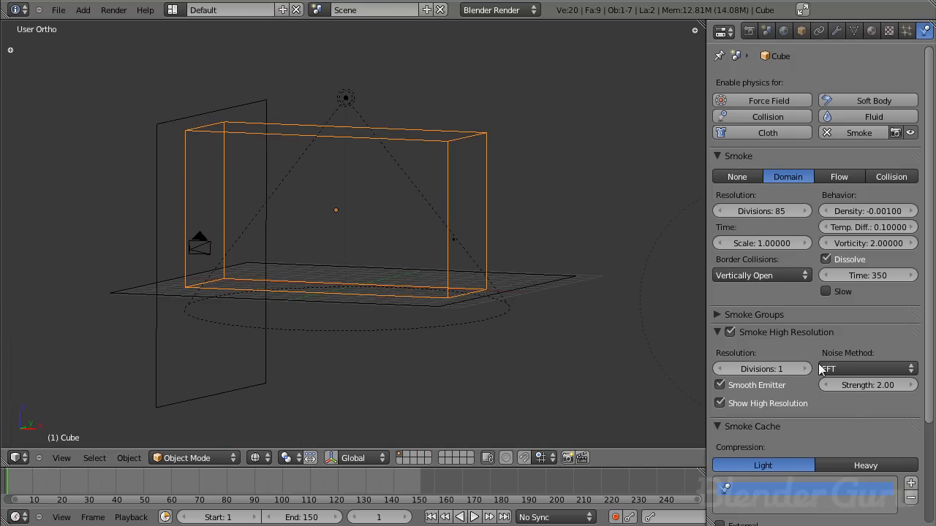
# - Set the smoke domain's border collisions to Open
pyautogui.scroll(-5, 821, 370)
pyautogui.scroll(3, 826, 344)
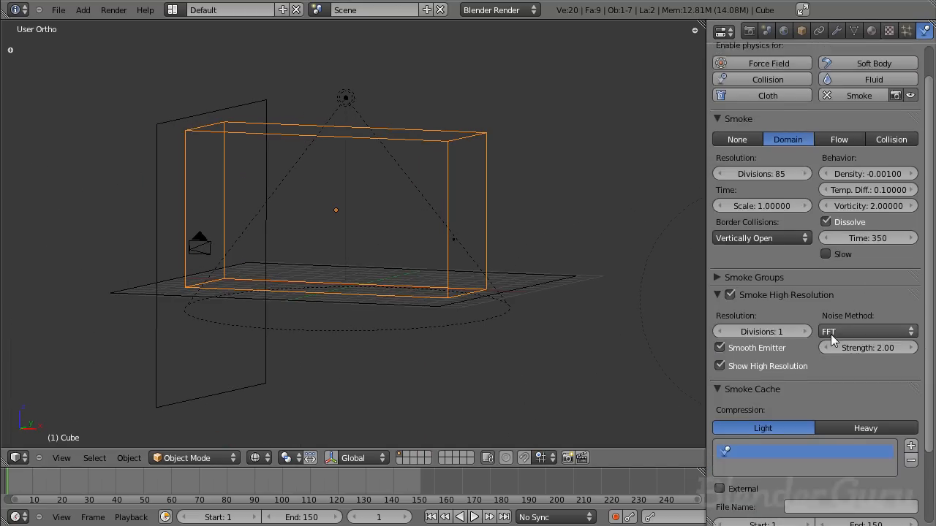
pyautogui.scroll(1, 773, 260)
pyautogui.click(769, 275)
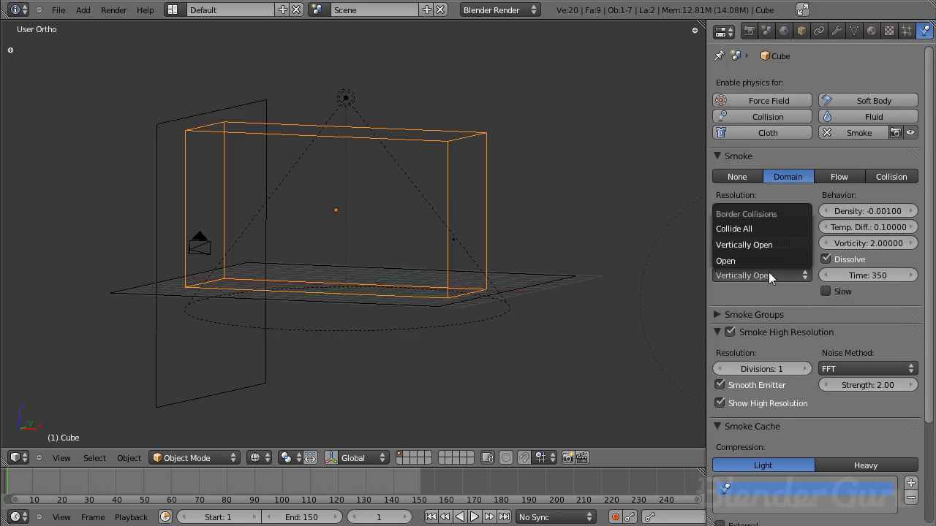
pyautogui.click(781, 261)
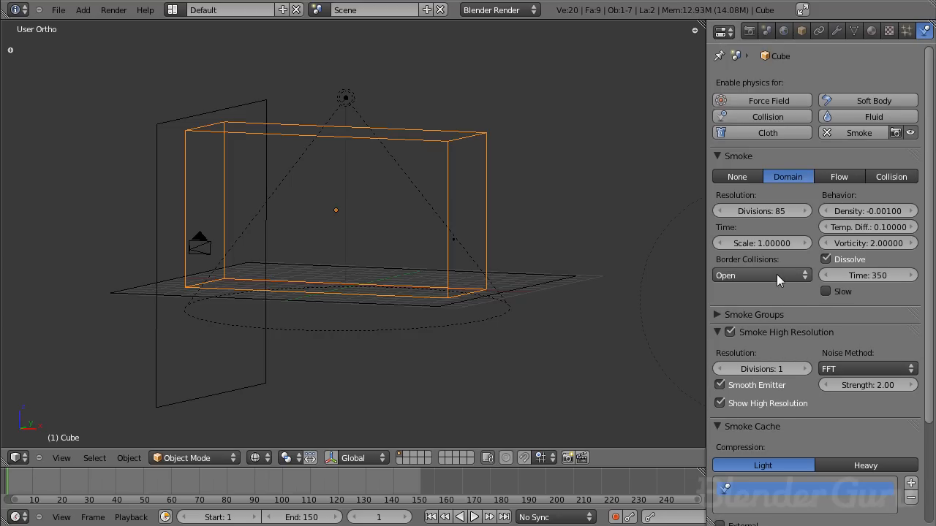
# - Enable smoke physics of type Collision on both the wall plane and the floor plane
pyautogui.rightClick(161, 267)
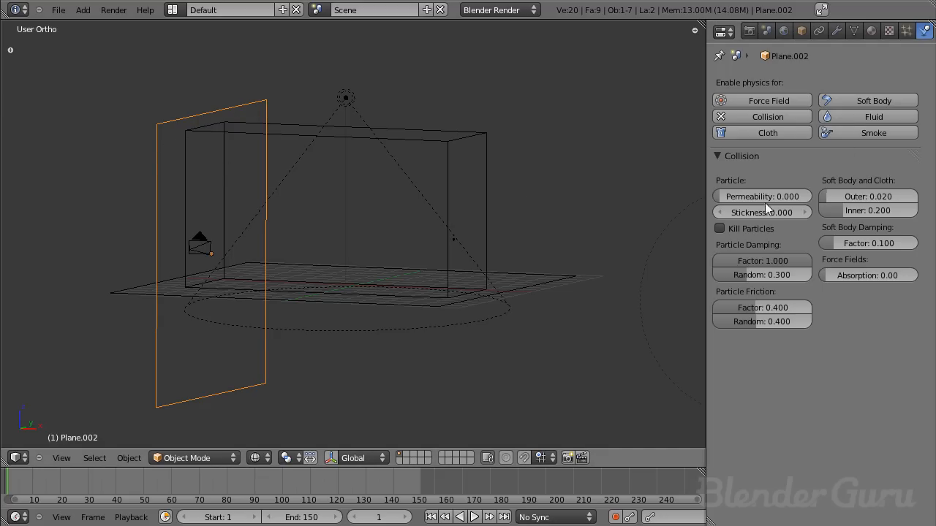
pyautogui.click(892, 133)
pyautogui.click(890, 177)
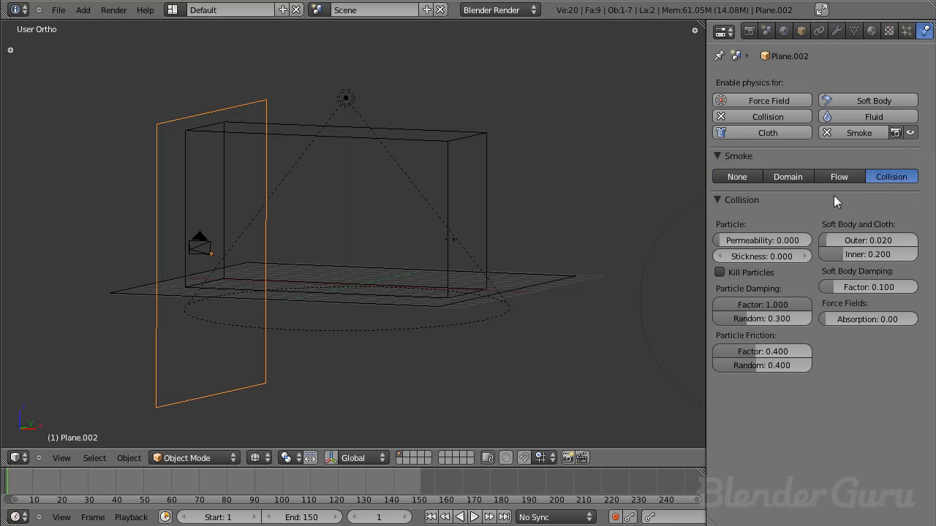
pyautogui.rightClick(165, 281)
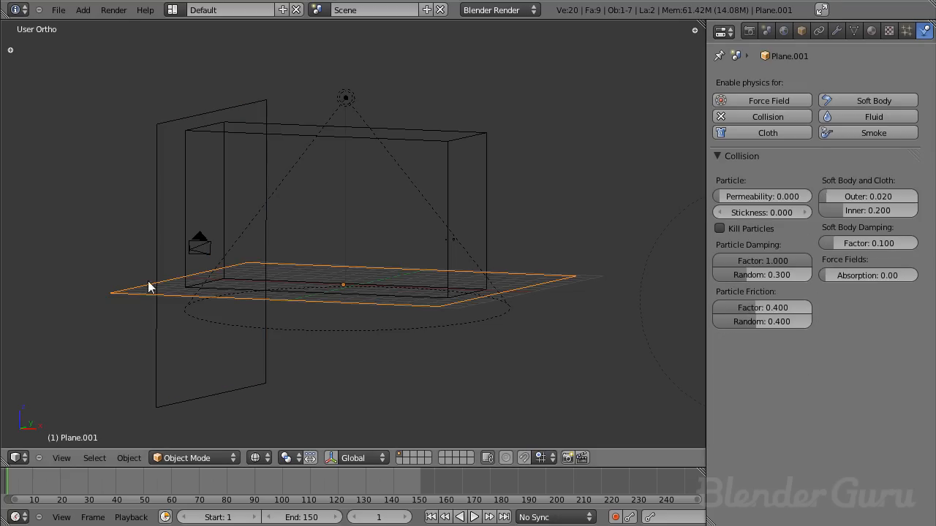
pyautogui.click(875, 137)
pyautogui.click(891, 177)
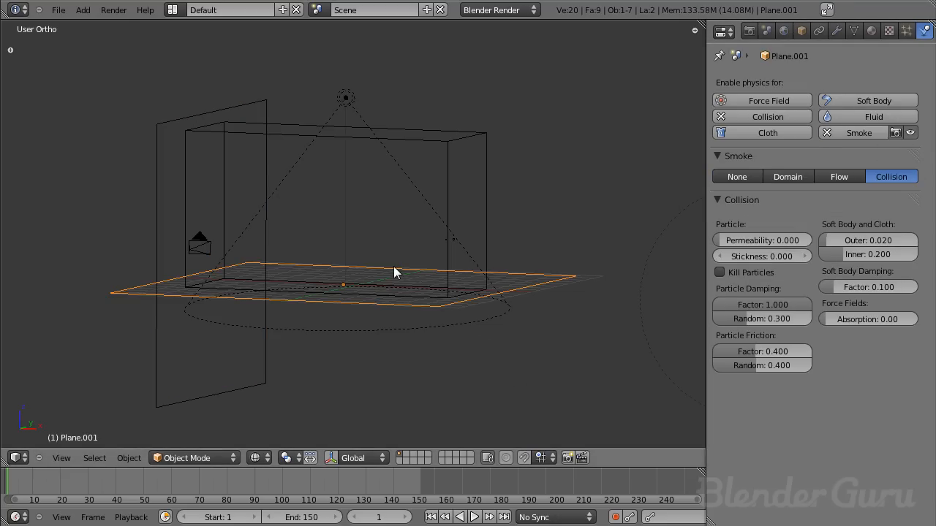
# - Deselect everything and save the file, and show the camera view in solid shading
pyautogui.press('KP_0')
pyautogui.press('a')
pyautogui.press('a')
pyautogui.hotkey('ctrl', 's')
pyautogui.press('KP_1')
pyautogui.scroll(2, 428, 257)
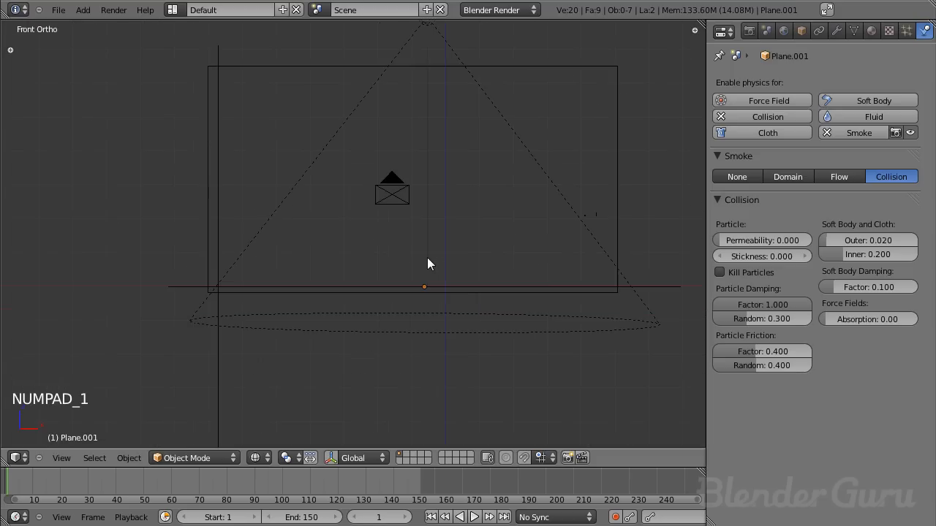
pyautogui.scroll(-2, 426, 257)
pyautogui.press('KP_0')
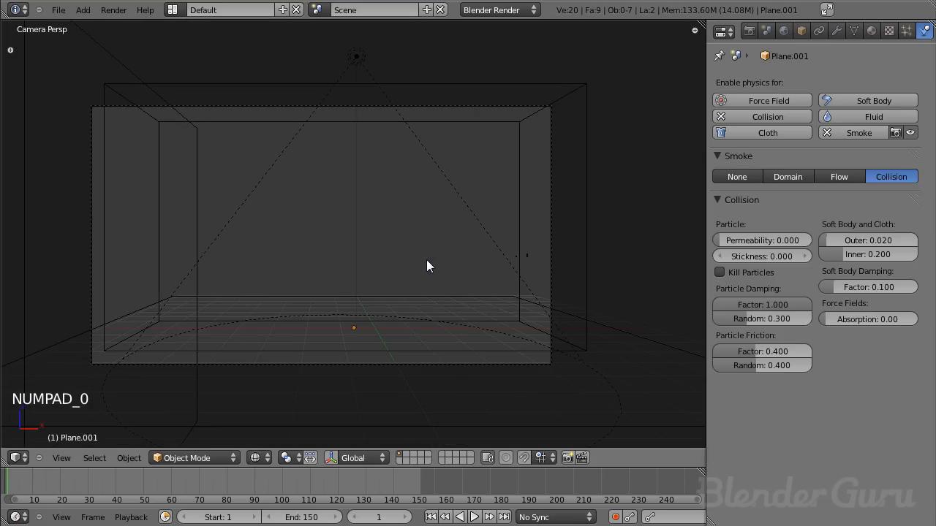
pyautogui.press('a')
pyautogui.press('a')
pyautogui.press('a')
pyautogui.hotkey('ctrl', 's')
pyautogui.press('z')
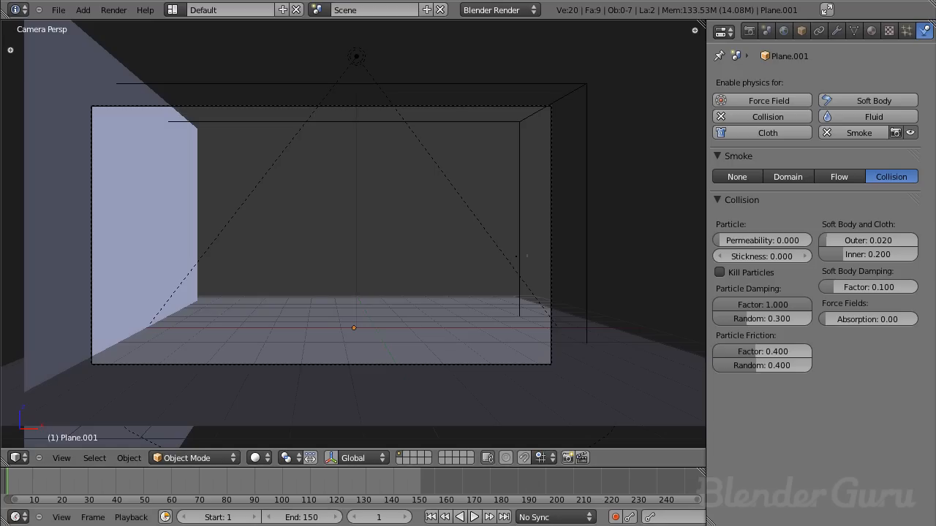
# - Fit the timeline to the animation's frame range, and save the file at the first frame
pyautogui.click(376, 488)
pyautogui.press('Home')
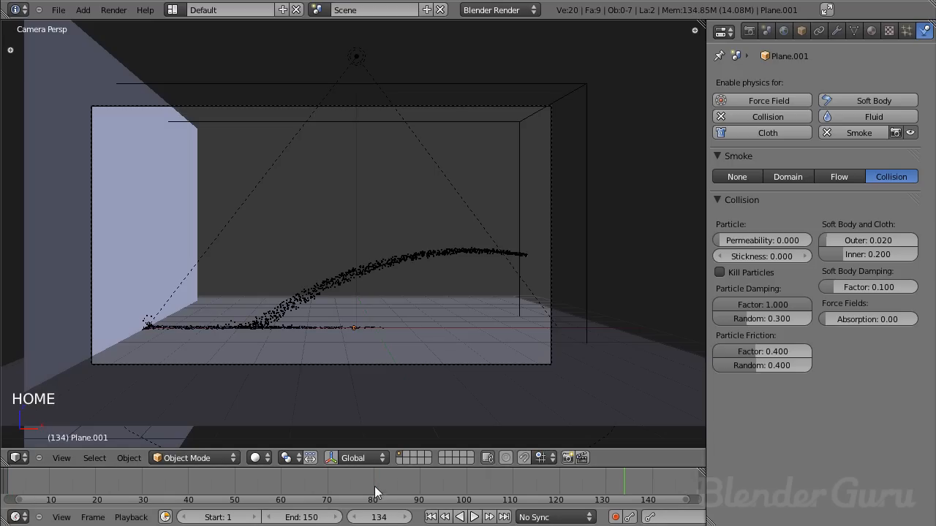
pyautogui.hotkey('ctrl', 's')
pyautogui.click(427, 308)
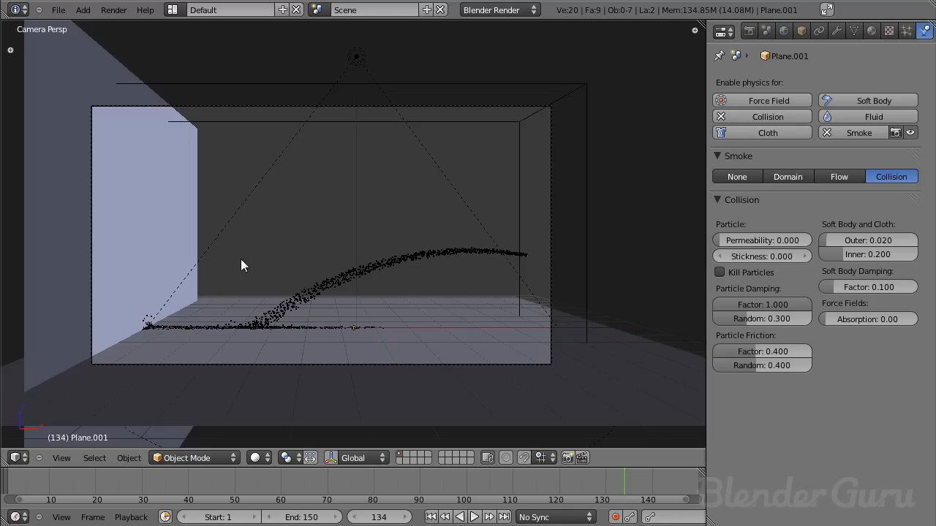
pyautogui.click(431, 517)
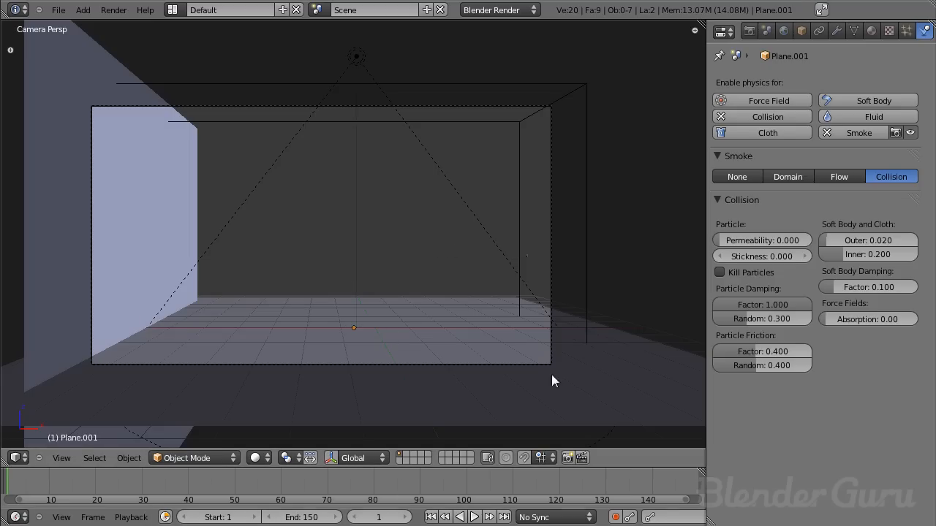
pyautogui.hotkey('ctrl', 's')
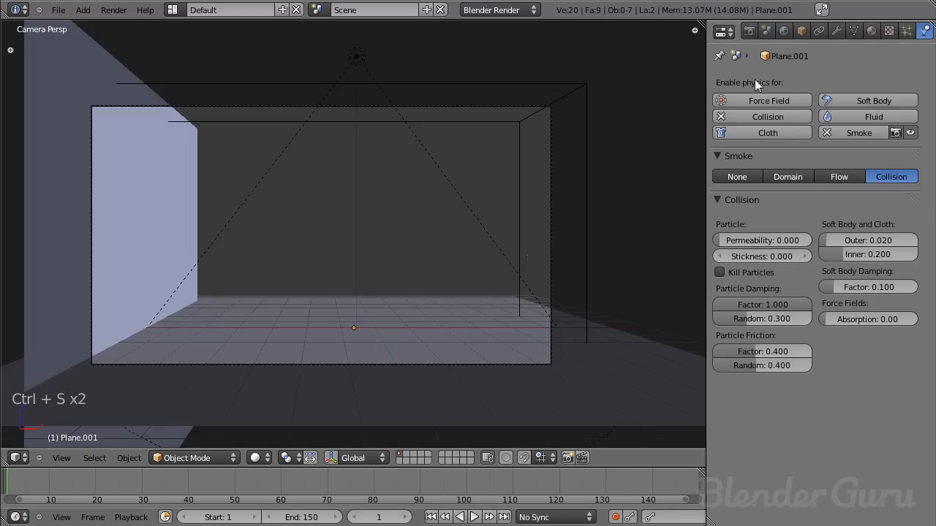
# - Select the smoke domain and bake all dynamics for frames 1 to 150
pyautogui.rightClick(586, 116)
pyautogui.scroll(-5, 841, 329)
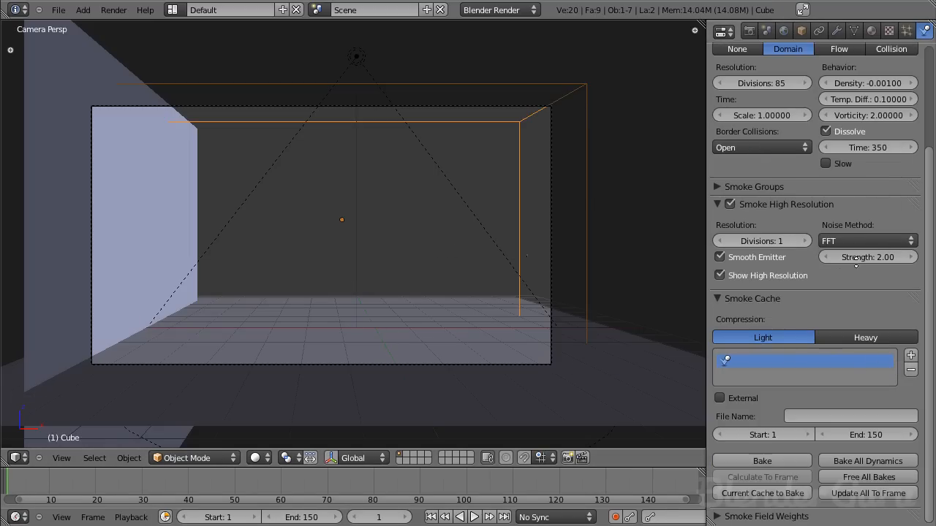
pyautogui.click(859, 458)
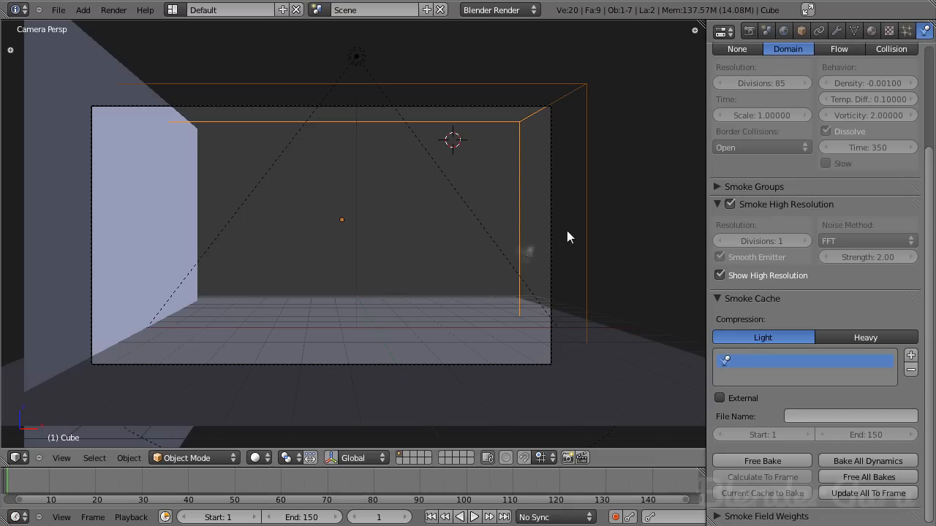
# - Play the baked smoke animation in the camera view and examine the smoke up close
pyautogui.hotkey('alt', 'a')
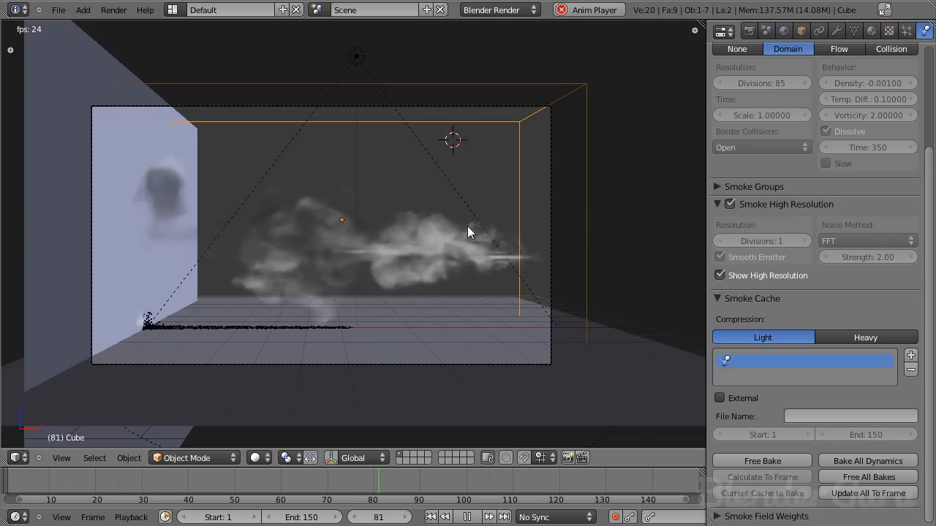
pyautogui.scroll(5, 443, 245)
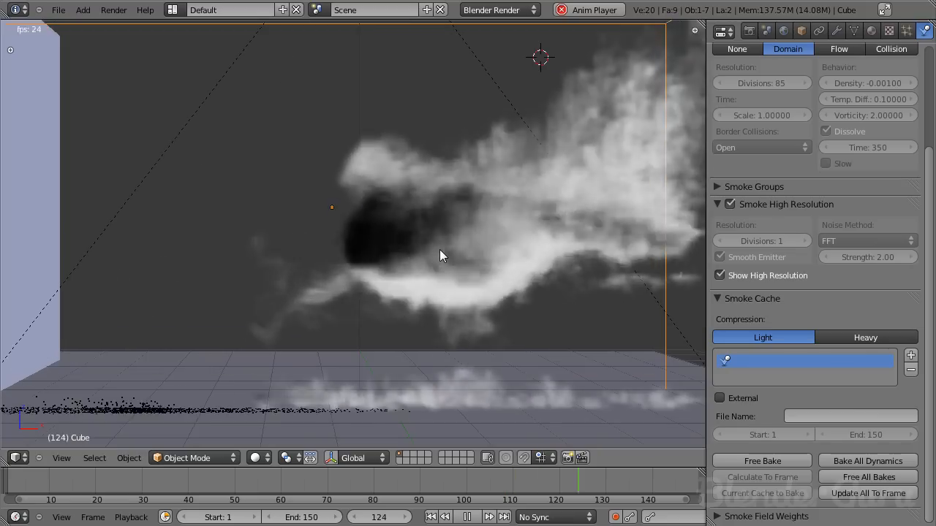
pyautogui.scroll(-5, 439, 249)
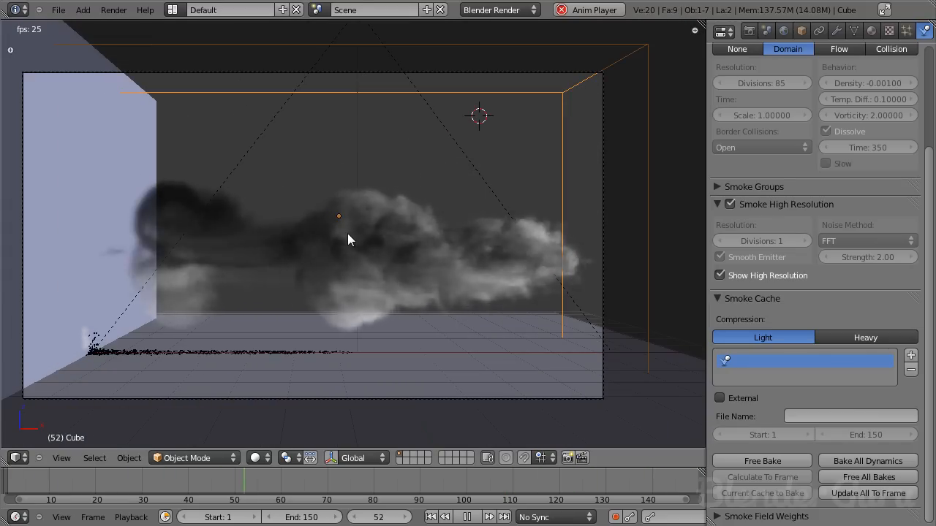
# - Examine the playing smoke in solid and wireframe views, then select the flame emitter and stop the playback
pyautogui.scroll(1, 333, 344)
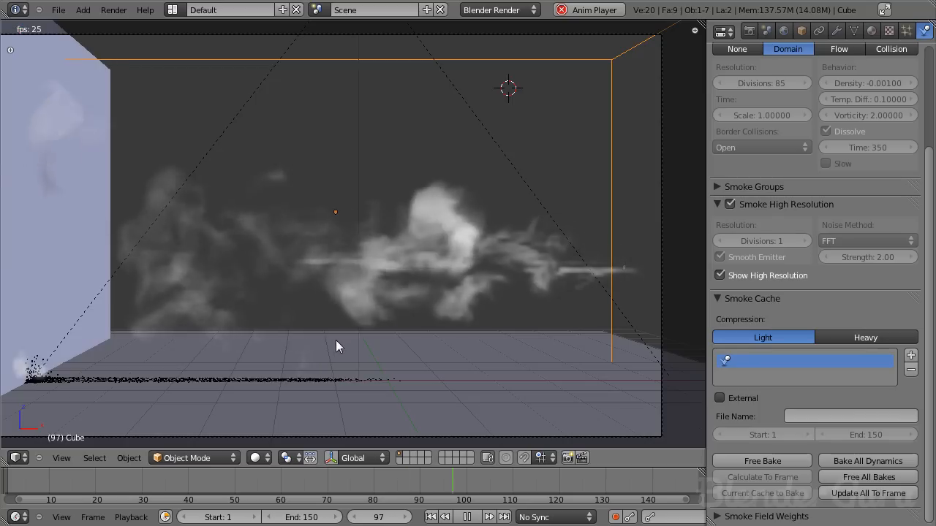
pyautogui.scroll(2, 344, 337)
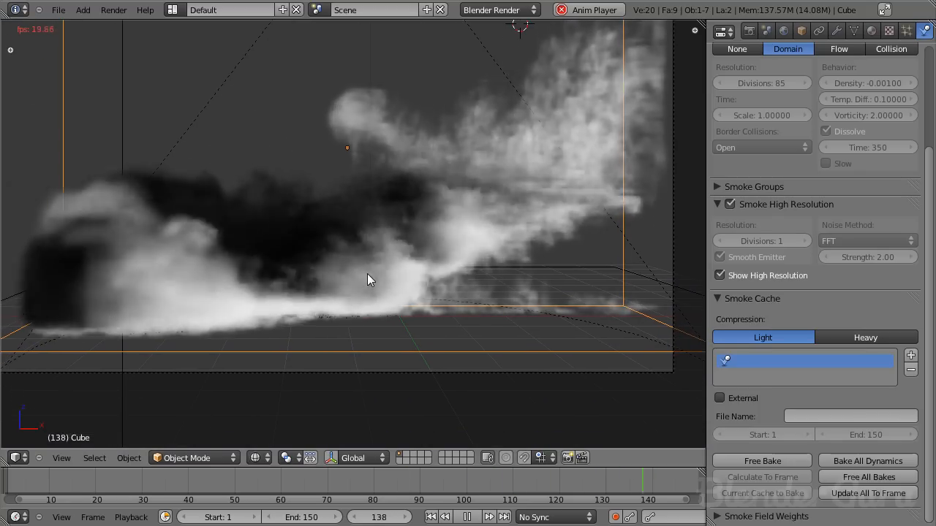
pyautogui.scroll(-3, 368, 273)
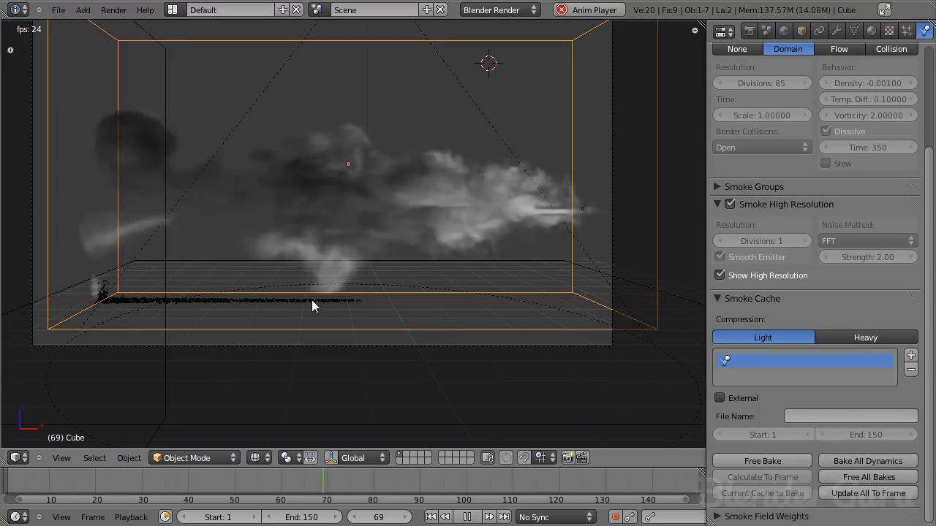
pyautogui.rightClick(580, 211)
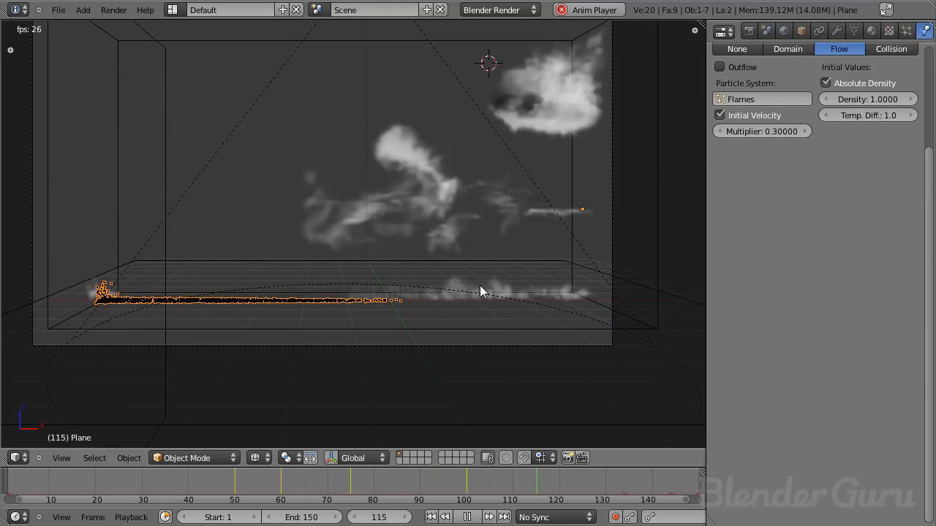
pyautogui.hotkey('alt', 'a')
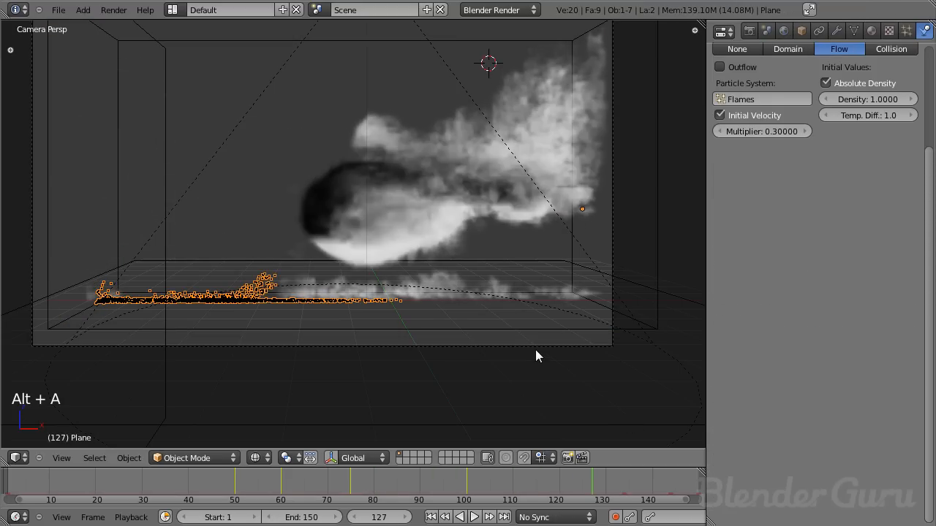
# - Return to frame 1, select the smoke domain, and play the rebaked simulation through to frame 136
pyautogui.hotkey('shift', 'Left')
pyautogui.rightClick(610, 76)
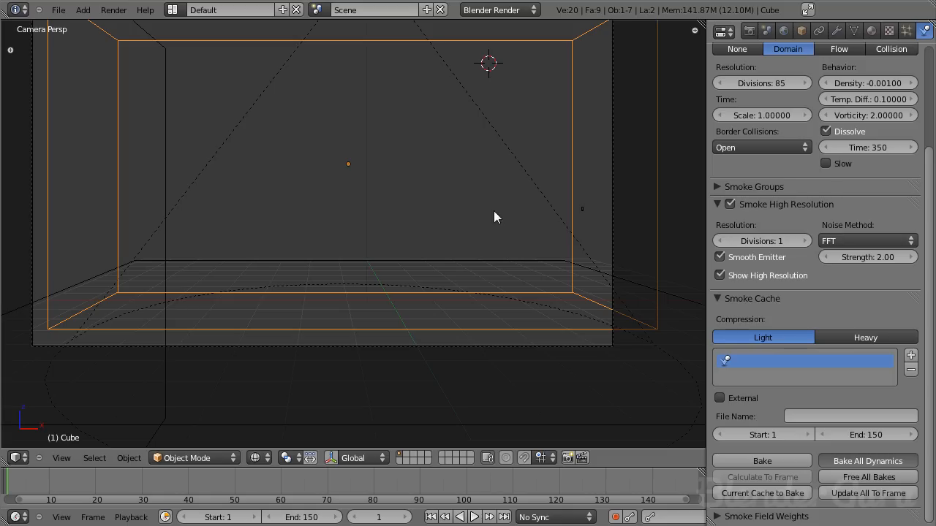
pyautogui.hotkey('alt', 'a')
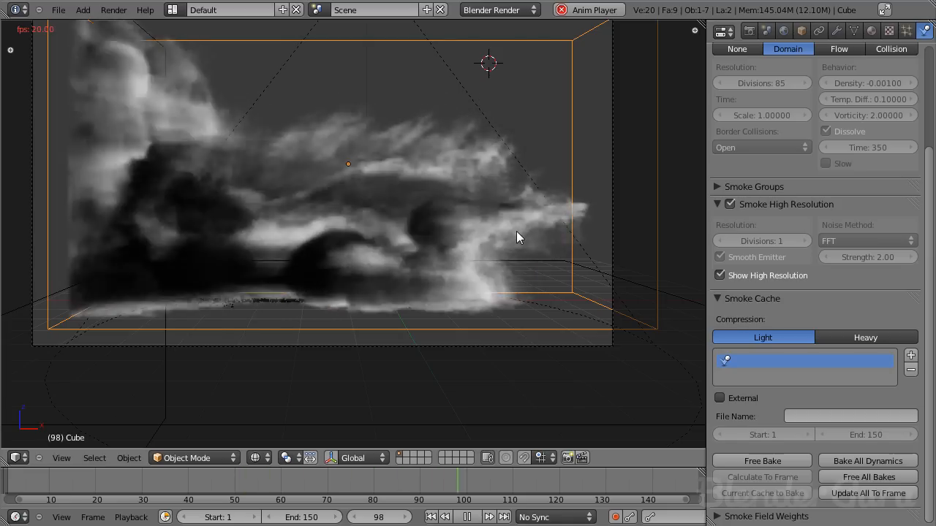
pyautogui.hotkey('alt', 'a')
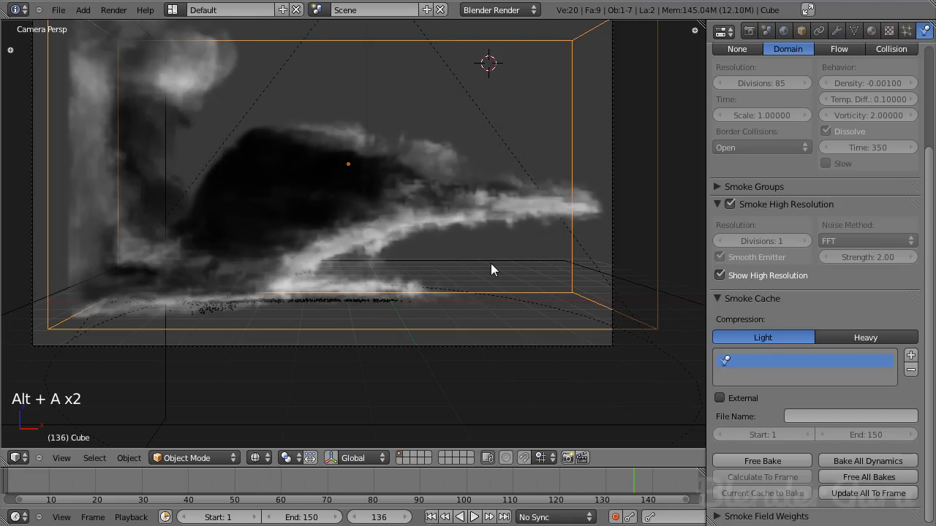
# - Render frame 136 and examine the flame stream up close alongside the domain's fire material settings
pyautogui.press('F12')
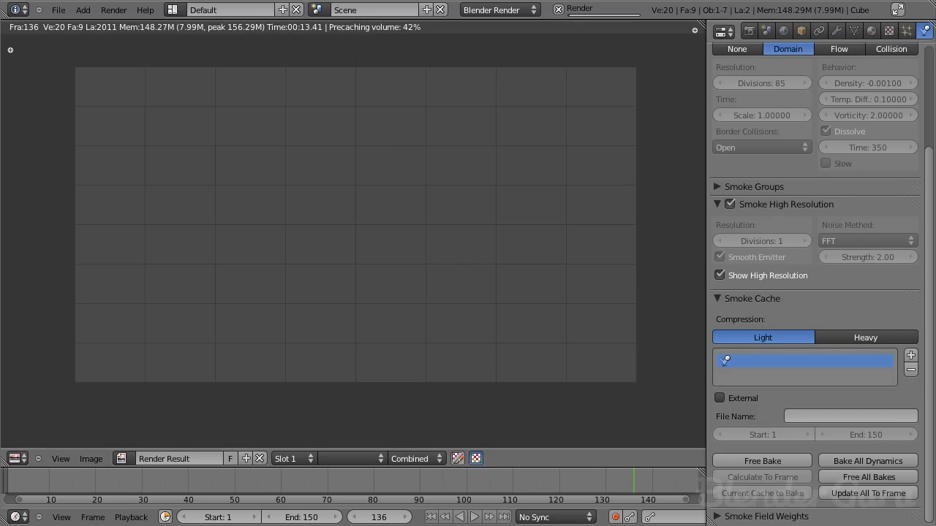
pyautogui.click(872, 32)
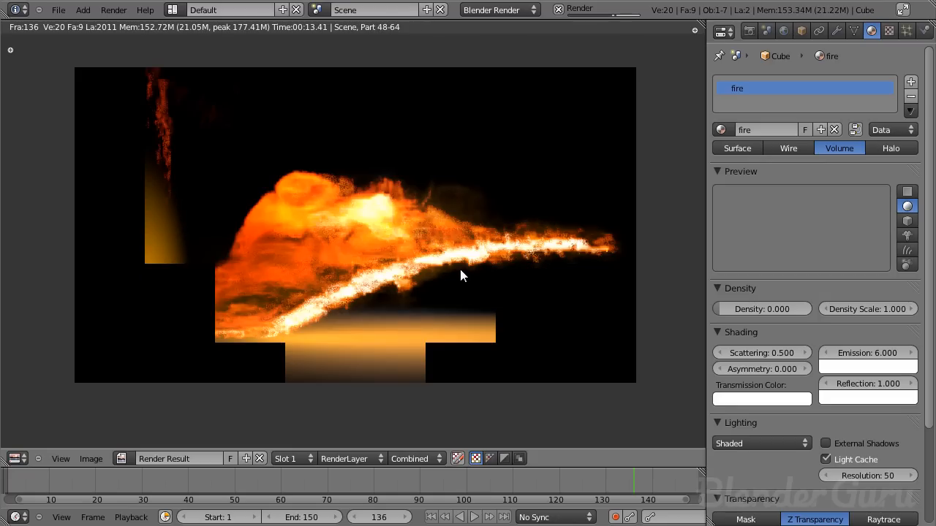
pyautogui.moveTo(354, 208); pyautogui.dragTo(299, 203, button='middle')
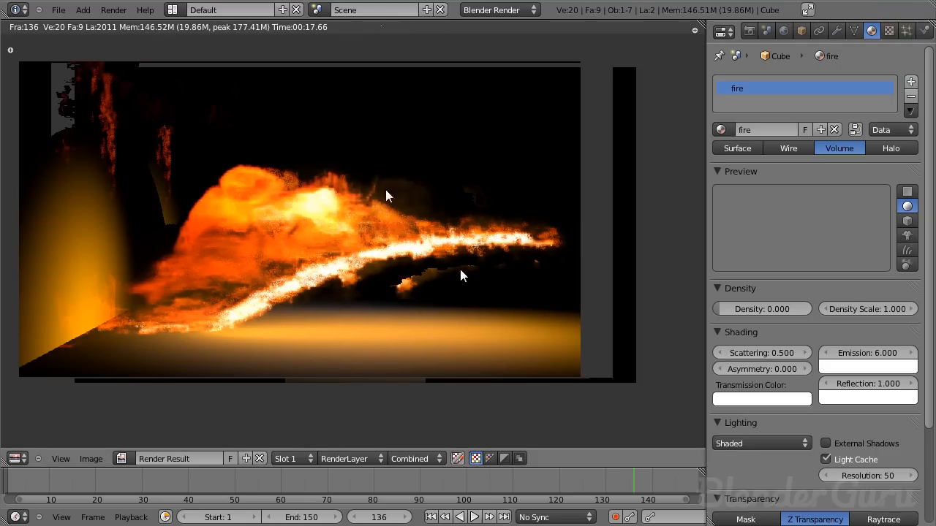
pyautogui.moveTo(421, 203); pyautogui.dragTo(390, 139, button='middle')
pyautogui.scroll(5, 391, 140)
pyautogui.moveTo(274, 148); pyautogui.dragTo(398, 320, button='middle')
pyautogui.scroll(-3, 393, 311)
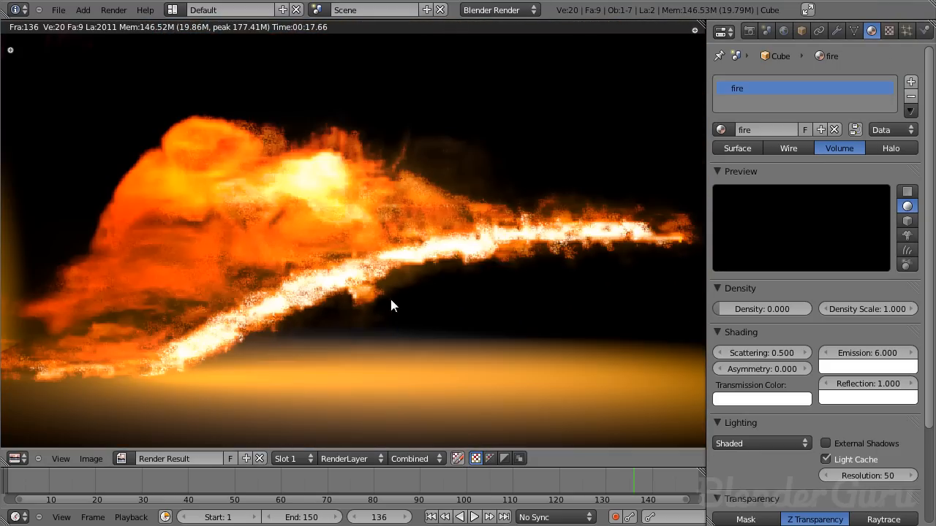
# - Try shifting the fire texture's color ramp stops, with red at 0.451, orange just beyond it and transparent black at 0.320
pyautogui.click(888, 30)
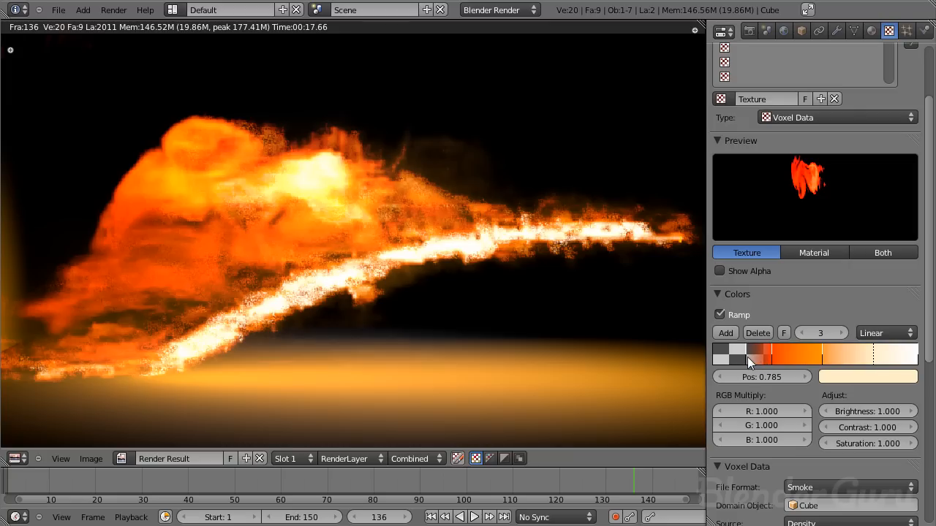
pyautogui.click(772, 356)
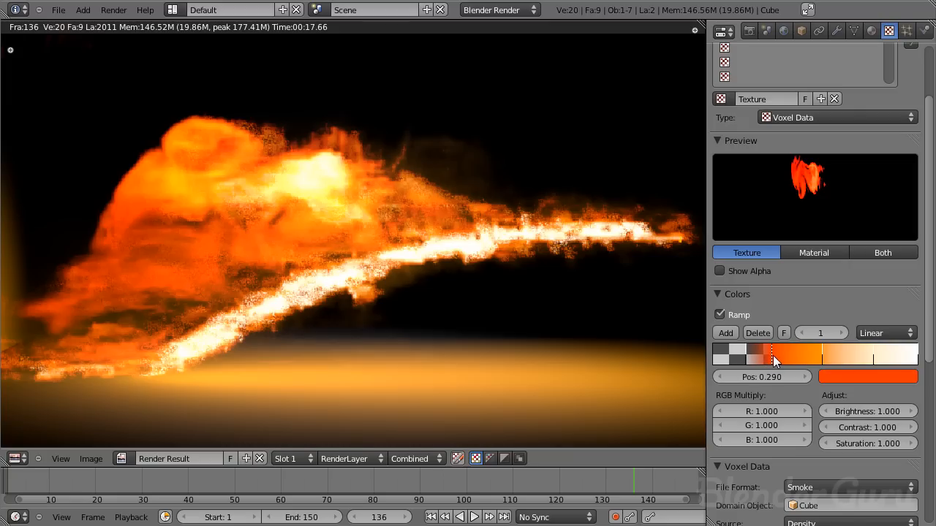
pyautogui.moveTo(823, 360); pyautogui.dragTo(788, 359)
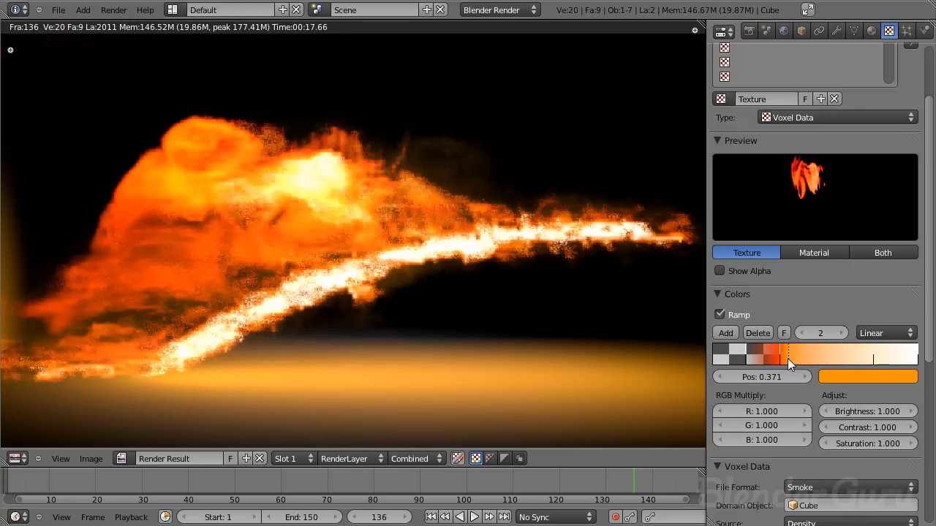
pyautogui.click(780, 359)
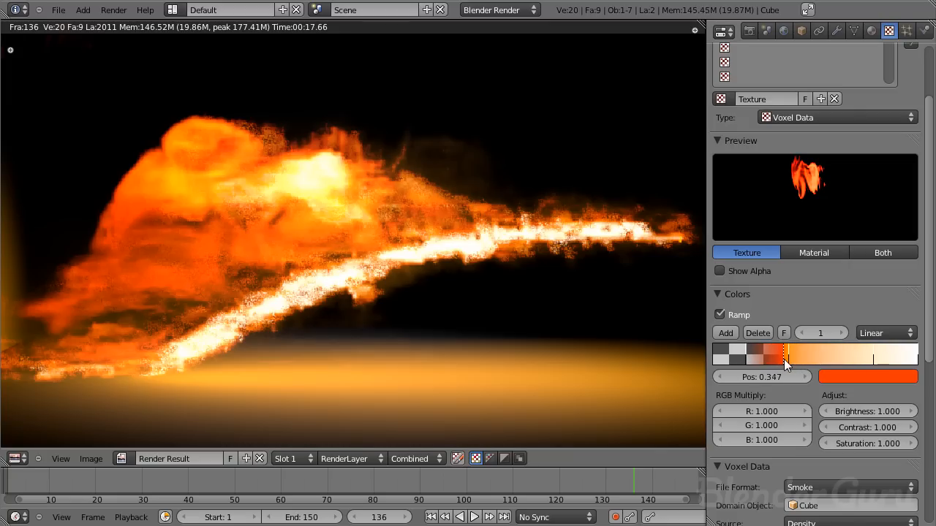
pyautogui.click(735, 359)
pyautogui.moveTo(780, 356); pyautogui.dragTo(807, 360)
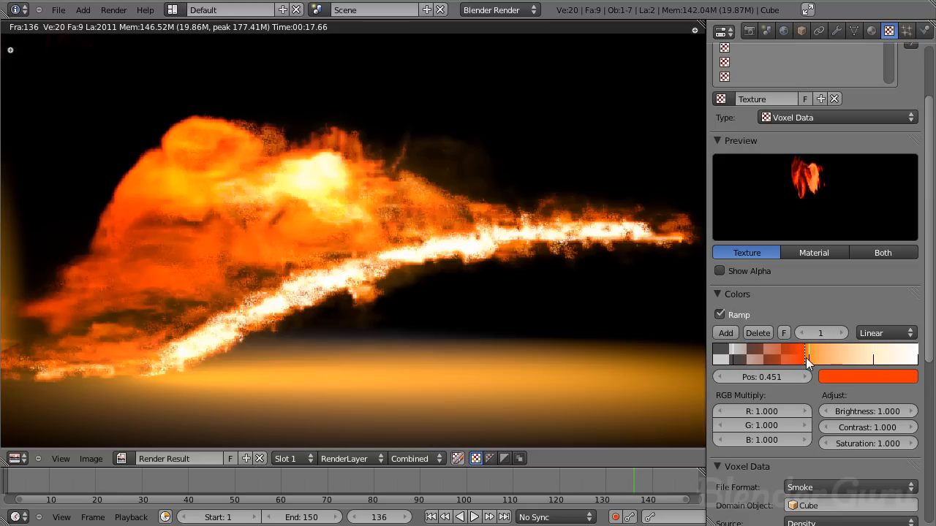
pyautogui.moveTo(734, 359); pyautogui.dragTo(778, 358)
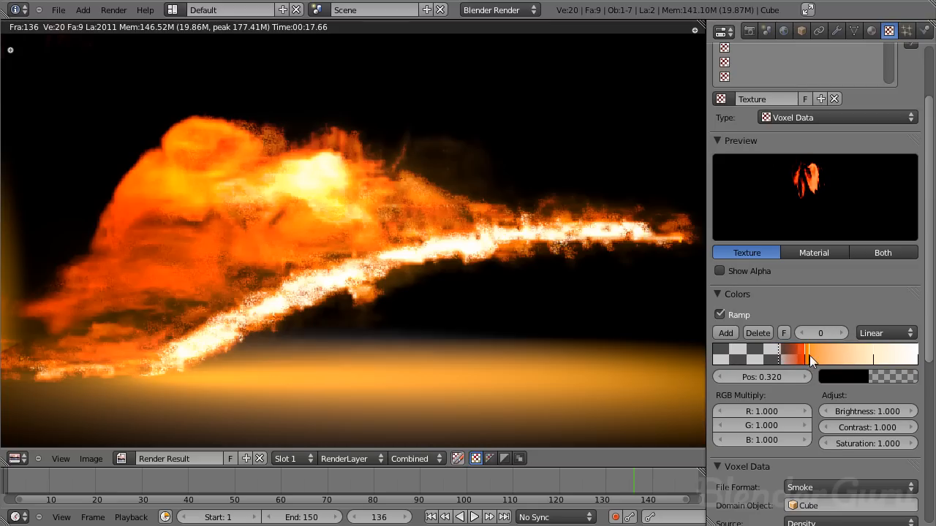
# - Move the ramp's red and orange stops back close to the transparent stop, and set the cream stop's position to 0.610
pyautogui.scroll(-4, 558, 328)
pyautogui.scroll(1, 558, 329)
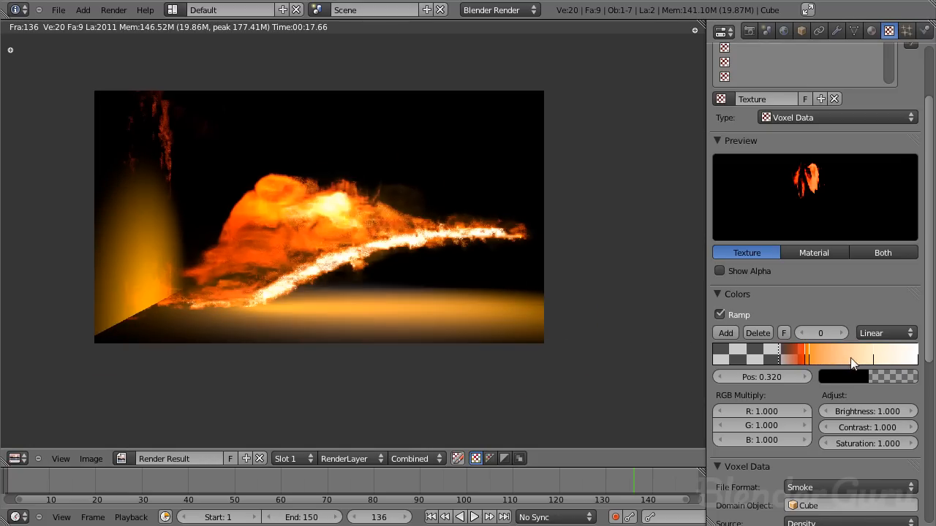
pyautogui.moveTo(875, 360); pyautogui.dragTo(843, 362)
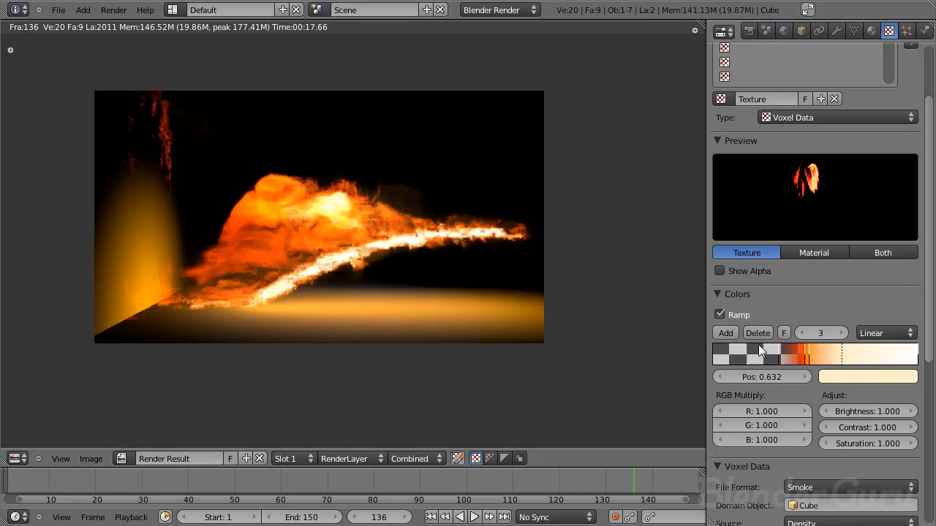
pyautogui.moveTo(813, 360); pyautogui.dragTo(825, 359)
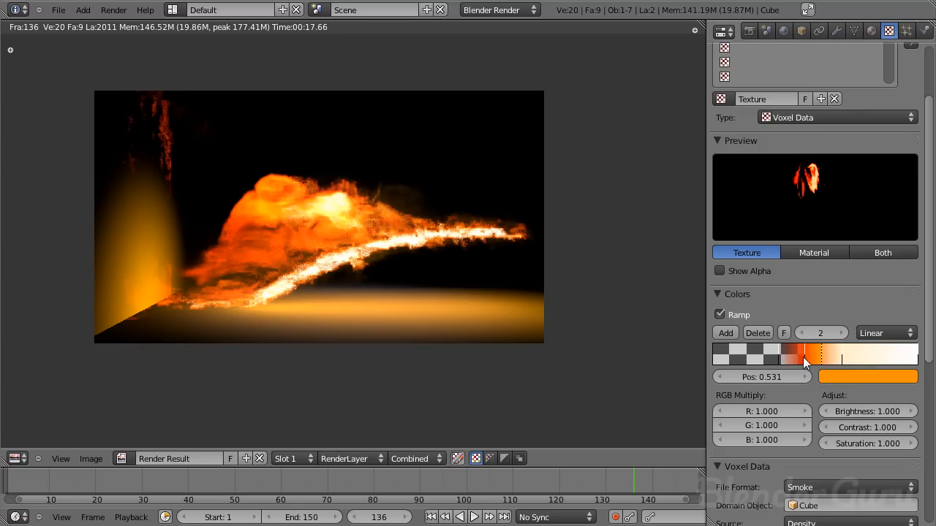
pyautogui.moveTo(781, 357)
pyautogui.mouseDown()
pyautogui.moveTo(819, 358)
pyautogui.moveTo(758, 357)
pyautogui.moveTo(784, 356)
pyautogui.mouseUp()
pyautogui.click(813, 360)
pyautogui.keyDown('ctrl'); pyautogui.click(832, 358); pyautogui.keyUp('ctrl')
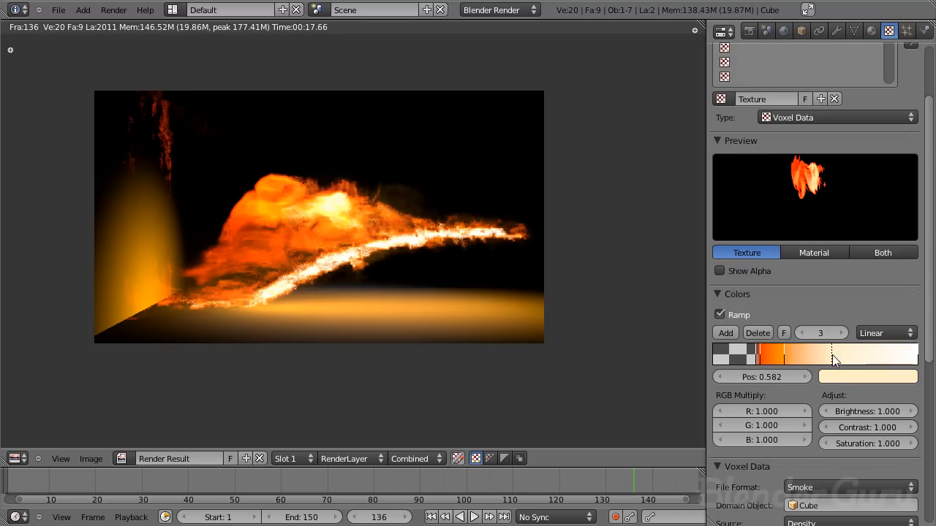
# - Render frame 136 again and examine the recolored flames
pyautogui.click(473, 303)
pyautogui.press('F12')
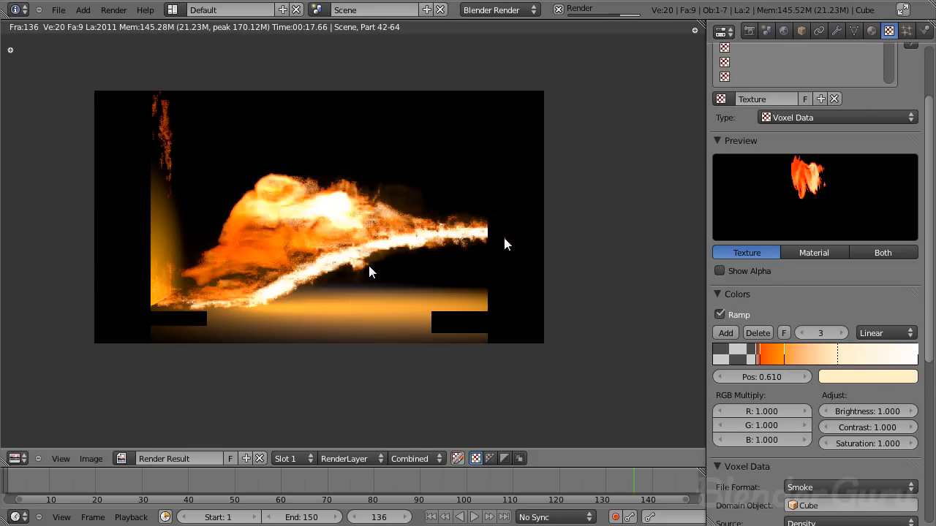
pyautogui.moveTo(419, 215); pyautogui.dragTo(506, 215, button='middle')
pyautogui.scroll(3, 421, 239)
pyautogui.scroll(-2, 481, 212)
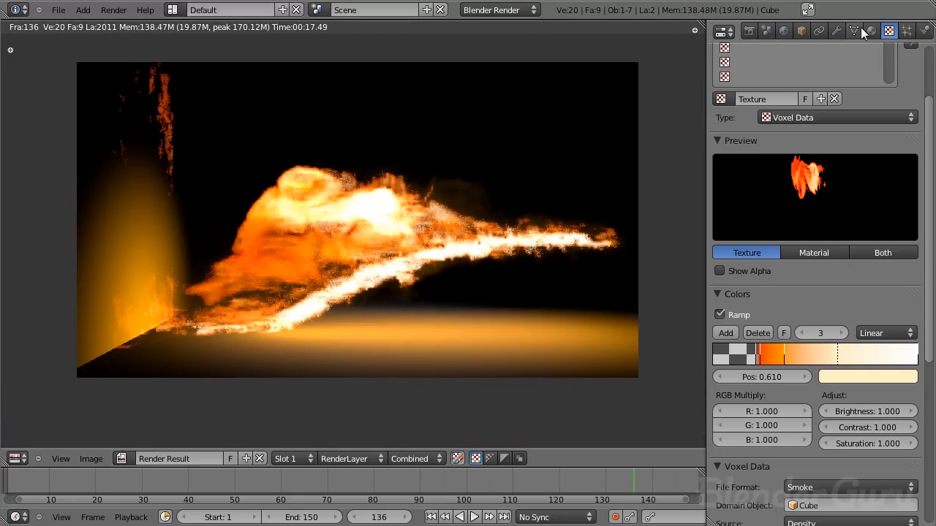
# - Switch to the Compositing layout, enable nodes, and spread the Render Layers and Composite nodes far apart
pyautogui.hotkey('ctrl', 'Left')
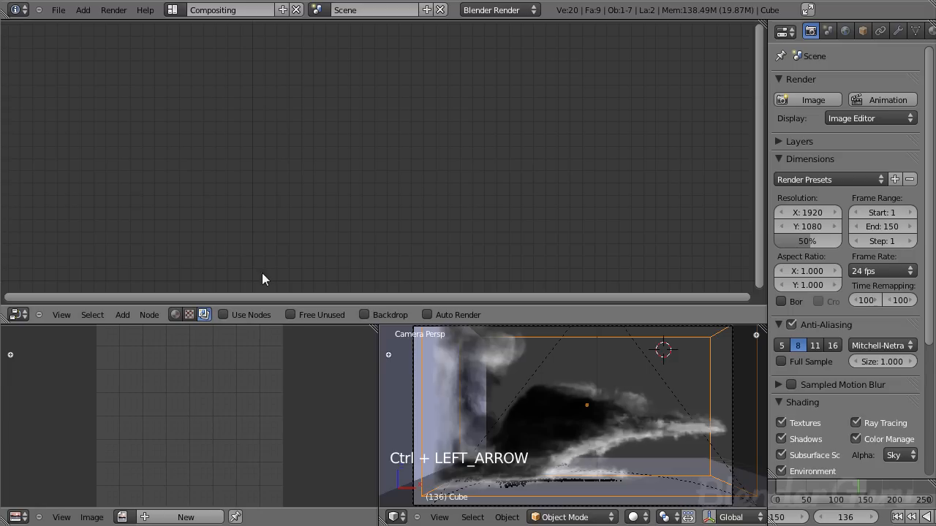
pyautogui.click(253, 310)
pyautogui.moveTo(322, 167); pyautogui.dragTo(152, 150)
pyautogui.moveTo(434, 117); pyautogui.dragTo(625, 114)
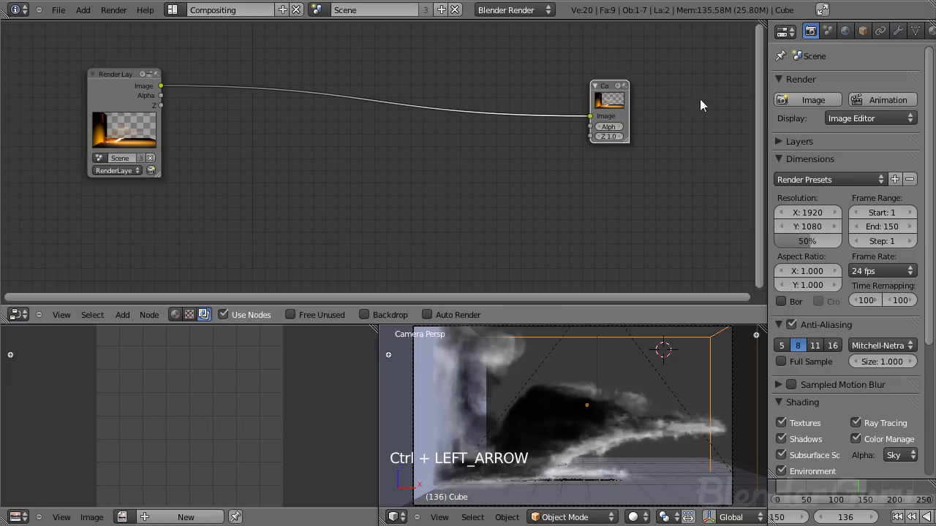
pyautogui.moveTo(346, 112); pyautogui.dragTo(509, 111, button='middle')
pyautogui.scroll(1, 468, 111)
pyautogui.moveTo(275, 115); pyautogui.dragTo(194, 115)
pyautogui.scroll(-1, 410, 156)
pyautogui.moveTo(442, 161); pyautogui.dragTo(286, 153, button='middle')
# - Add a Glare filter node fed by the rendered image and place it between the Render Layers and Composite nodes
pyautogui.hotkey('shift', 'a')
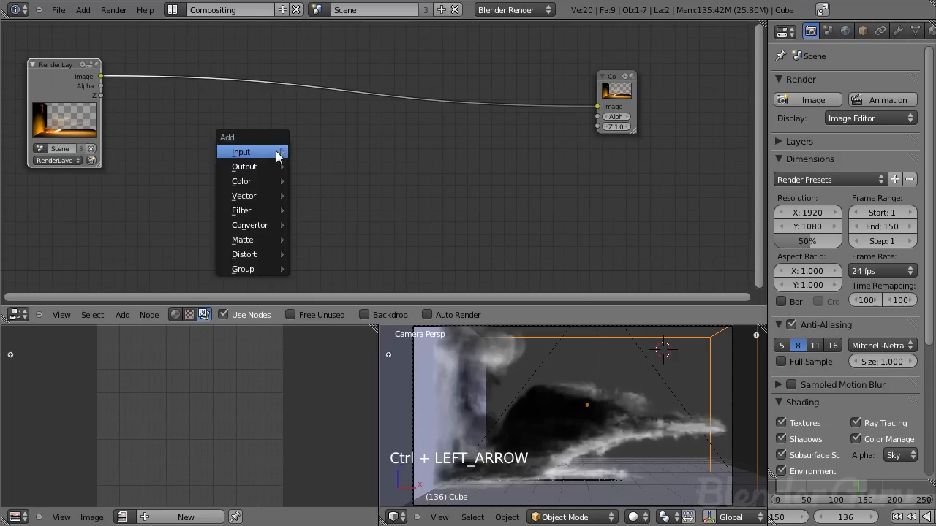
pyautogui.moveTo(270, 210)
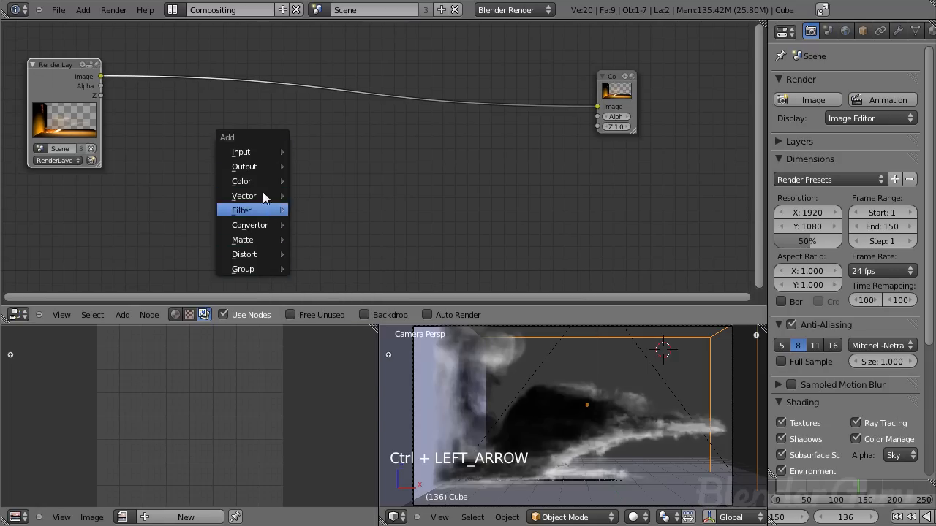
pyautogui.moveTo(261, 180)
pyautogui.hotkey('shift', 'a')
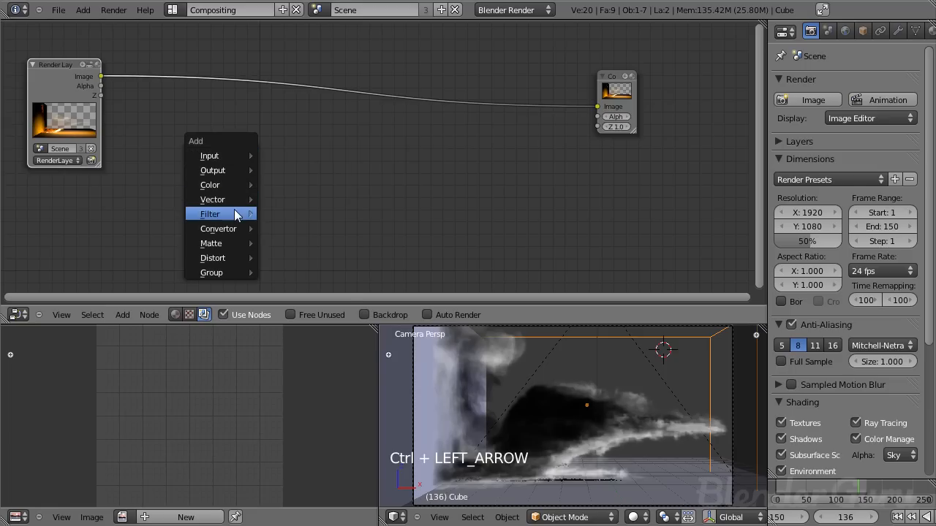
pyautogui.moveTo(242, 213)
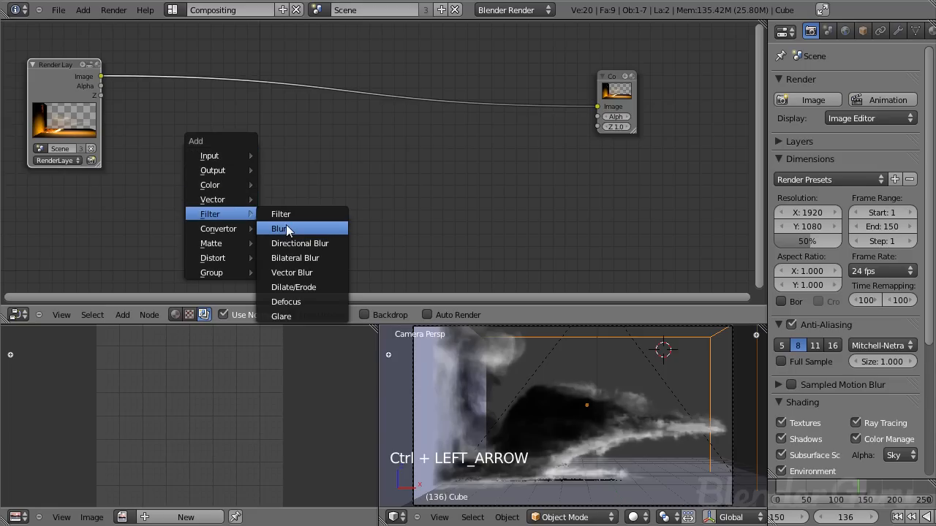
pyautogui.click(294, 313)
pyautogui.click(255, 74)
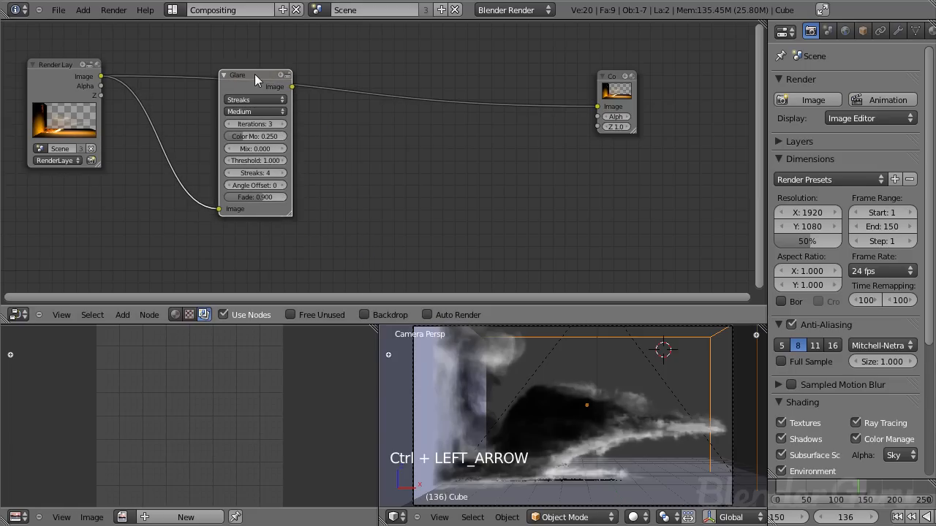
pyautogui.moveTo(285, 78); pyautogui.dragTo(357, 83)
pyautogui.hotkey('shift', 'a')
pyautogui.moveTo(180, 108)
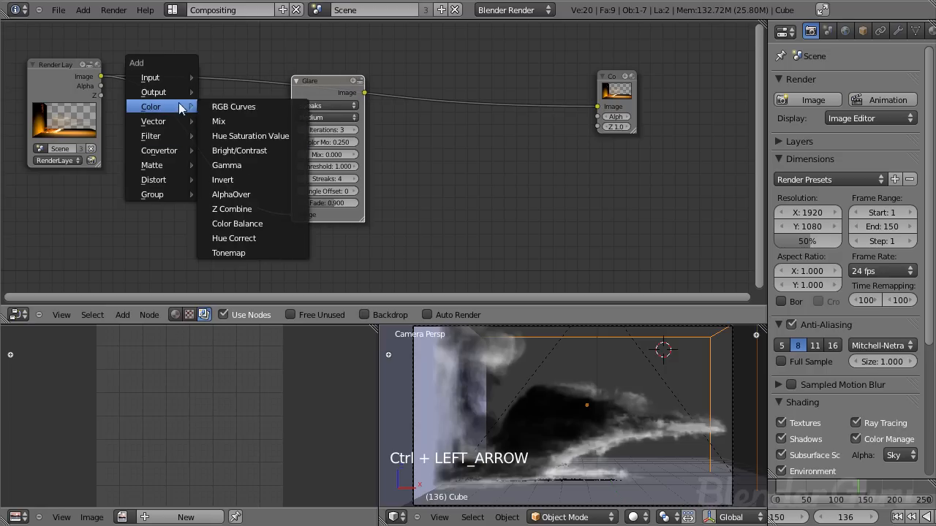
pyautogui.click(219, 107)
pyautogui.click(222, 80)
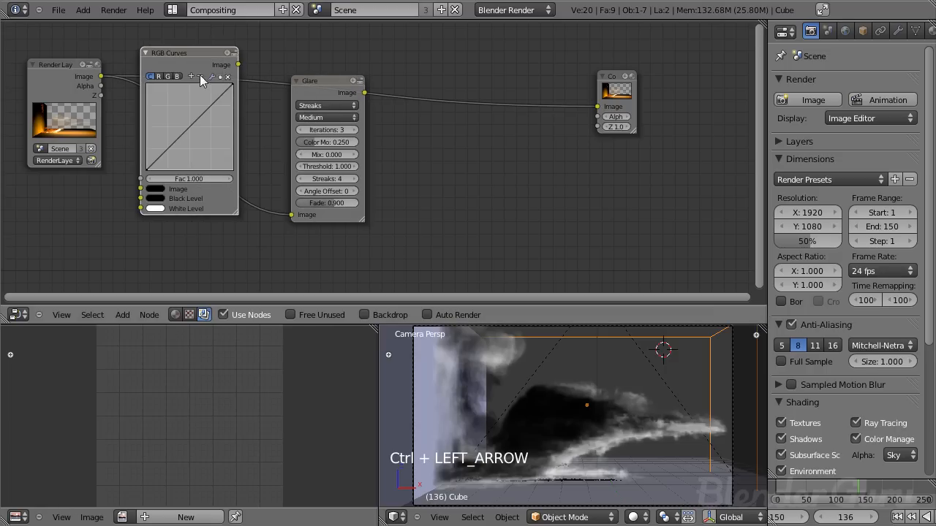
pyautogui.press('x')
# - Add a Viewer node fed by the Glare node's output, without the RGB Curves node in the compositing tree
pyautogui.moveTo(317, 93); pyautogui.dragTo(246, 114)
pyautogui.scroll(3, 330, 117)
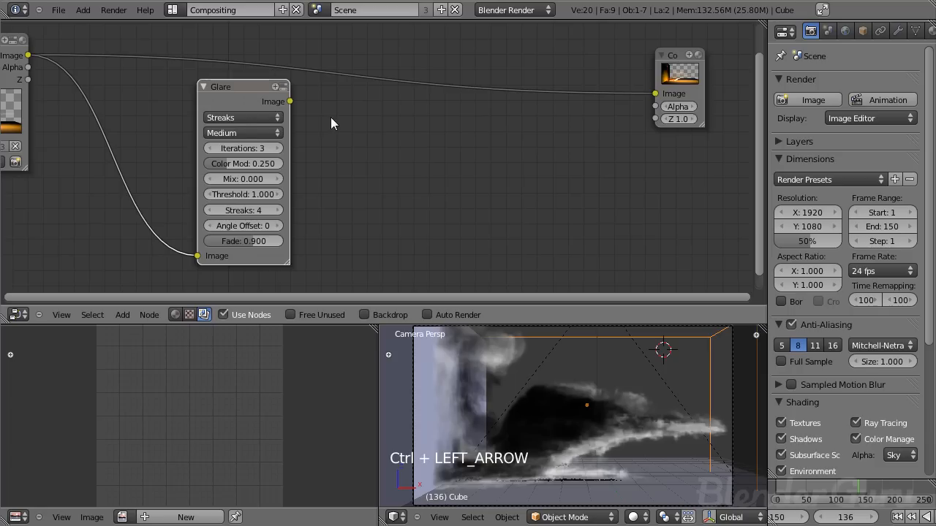
pyautogui.moveTo(261, 103); pyautogui.dragTo(272, 100, button='middle')
pyautogui.scroll(-1, 271, 100)
pyautogui.hotkey('shift', 'a')
pyautogui.moveTo(322, 99)
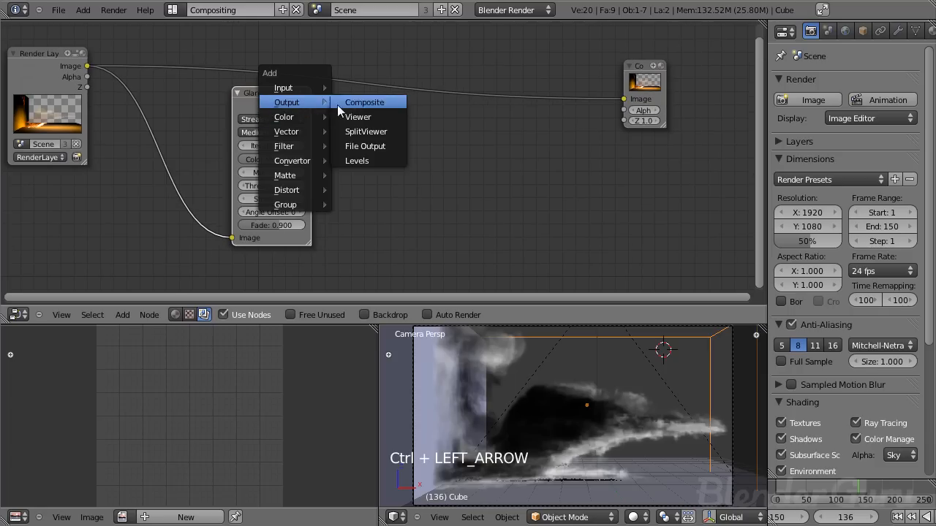
pyautogui.click(366, 113)
pyautogui.scroll(2, 390, 224)
pyautogui.moveTo(391, 224); pyautogui.dragTo(380, 172, button='middle')
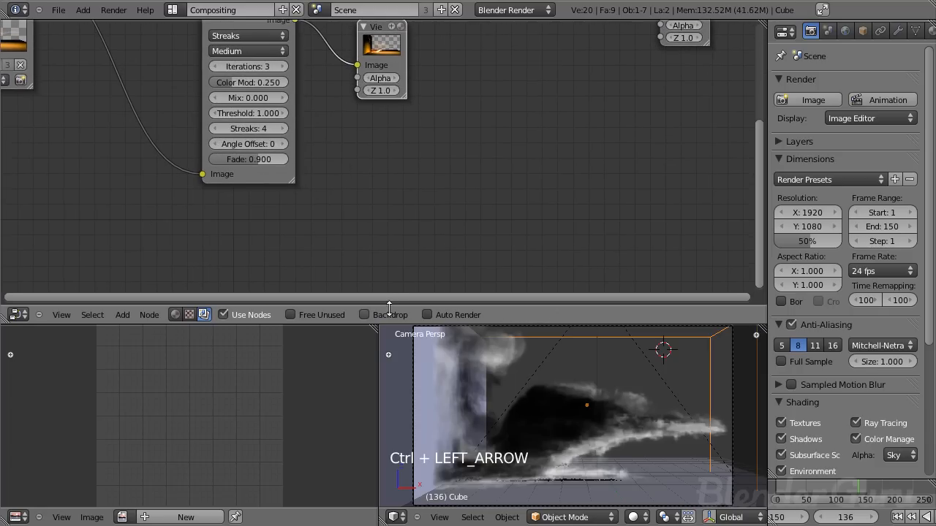
# - Show the viewer image as the node editor's backdrop and set the Glare type to Fog Glow
pyautogui.click(392, 314)
pyautogui.moveTo(489, 115); pyautogui.dragTo(536, 218, button='middle')
pyautogui.scroll(-1, 536, 218)
pyautogui.moveTo(481, 153); pyautogui.dragTo(459, 100, button='middle')
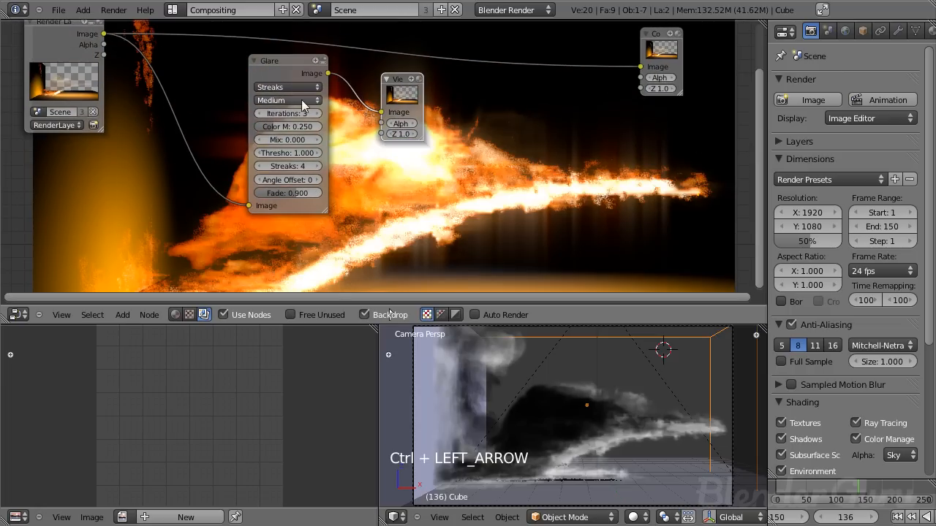
pyautogui.click(294, 90)
pyautogui.click(298, 55)
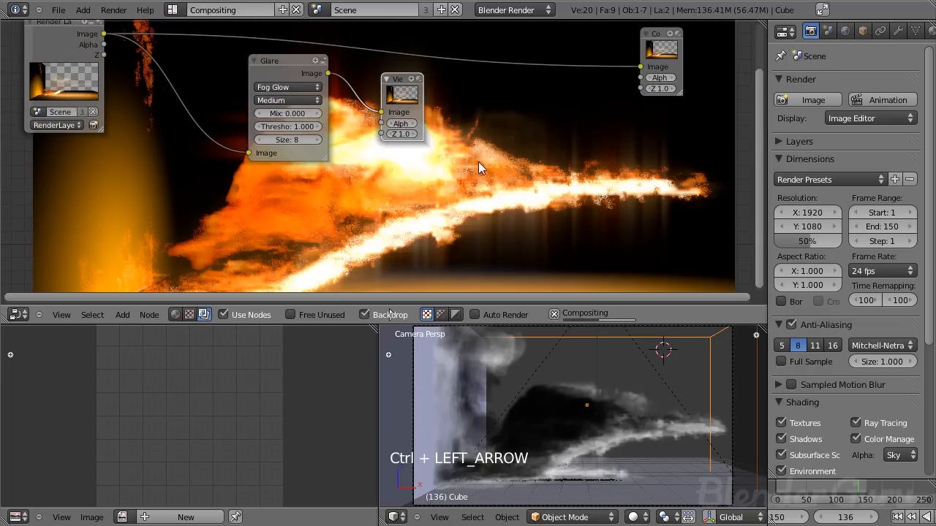
# - Maximize the node editor and shift the nodes aside to examine the fog glow on the flame backdrop
pyautogui.scroll(1, 478, 162)
pyautogui.moveTo(479, 162); pyautogui.dragTo(400, 108, button='middle')
pyautogui.moveTo(382, 75)
pyautogui.mouseDown(button='middle')
pyautogui.moveTo(387, 140)
pyautogui.moveTo(259, 98)
pyautogui.mouseUp(button='middle')
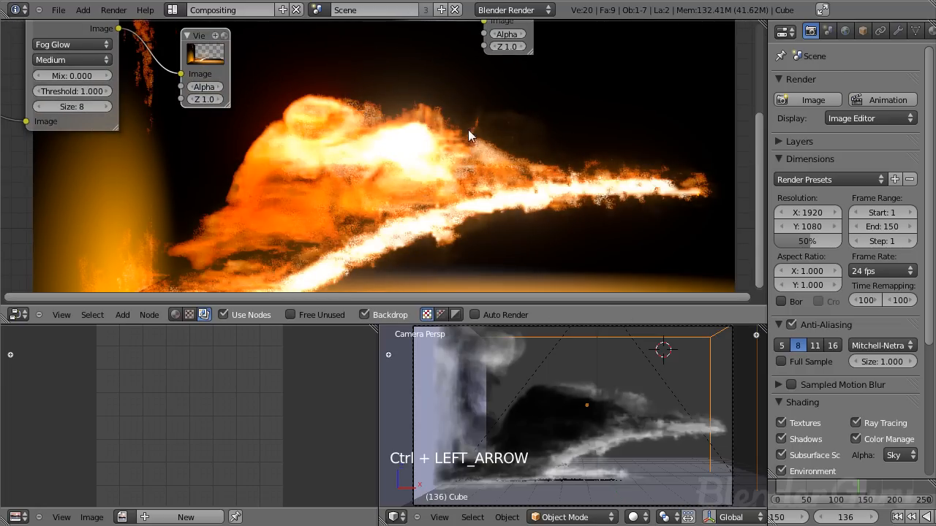
pyautogui.hotkey('ctrl', 'Up')
pyautogui.moveTo(461, 155); pyautogui.dragTo(553, 170, button='middle')
pyautogui.scroll(1, 304, 153)
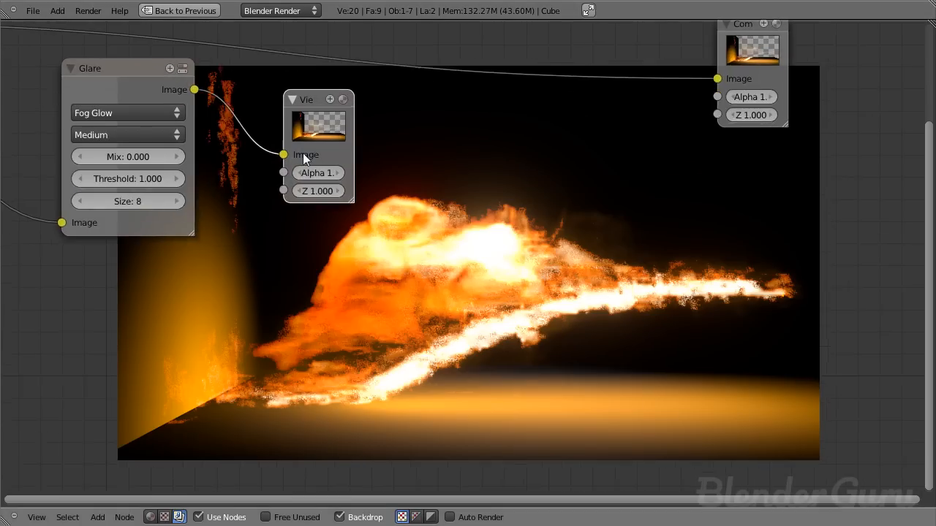
pyautogui.moveTo(304, 153); pyautogui.dragTo(398, 142, button='middle')
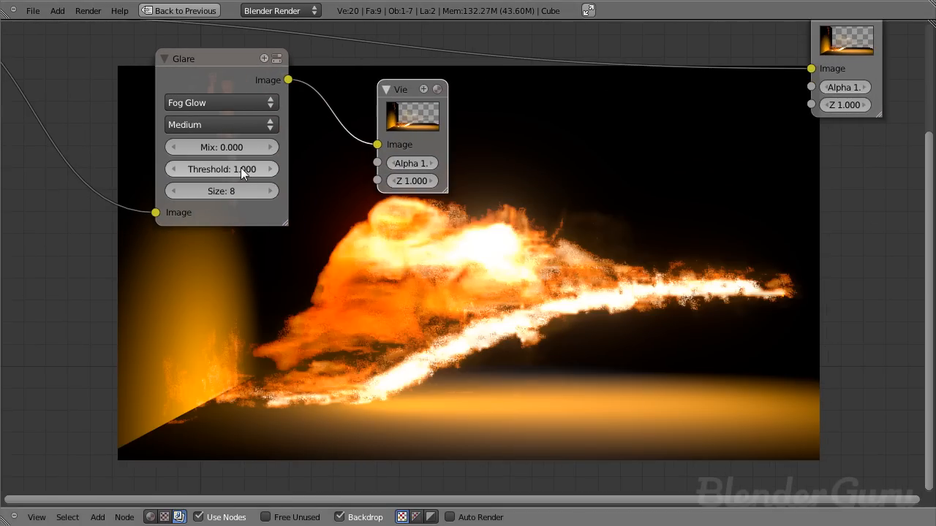
pyautogui.moveTo(426, 123); pyautogui.dragTo(371, 79, button='middle')
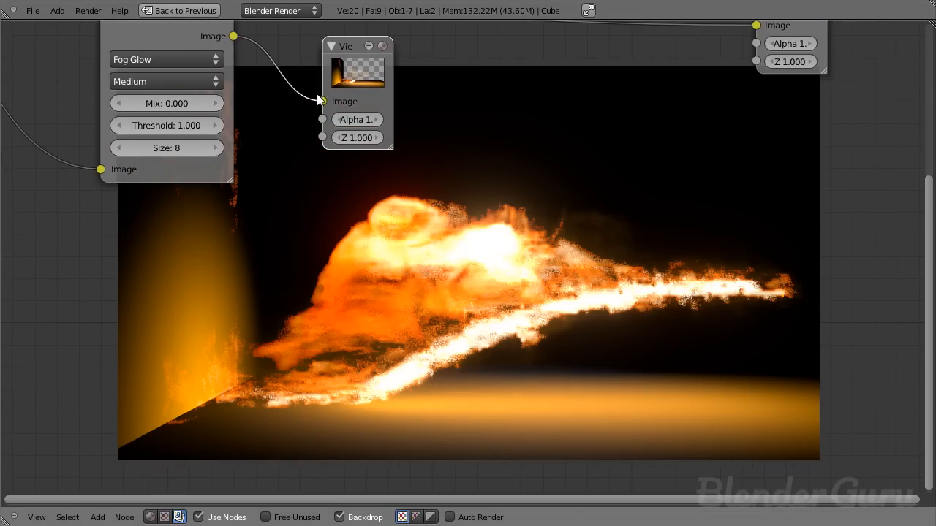
# - Try a Glare threshold of 0.400, and move the Viewer node farther away from the Glare node
pyautogui.moveTo(200, 168); pyautogui.dragTo(182, 171)
pyautogui.click(128, 125)
pyautogui.click(128, 125)
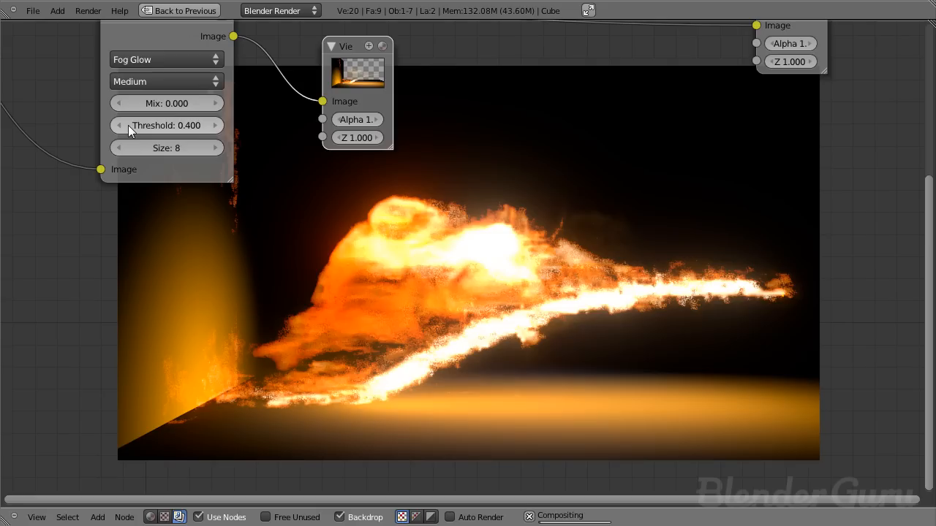
pyautogui.click(212, 126)
pyautogui.press('g')
pyautogui.click(620, 119)
pyautogui.scroll(-2, 268, 133)
pyautogui.moveTo(277, 143); pyautogui.dragTo(271, 101, button='middle')
# - Try Glare thresholds of 1.100, 0.400 and 0.800 to compare the strength of the glow
pyautogui.click(238, 111)
pyautogui.click(238, 111)
pyautogui.click(238, 113)
pyautogui.click(237, 113)
pyautogui.click(237, 113)
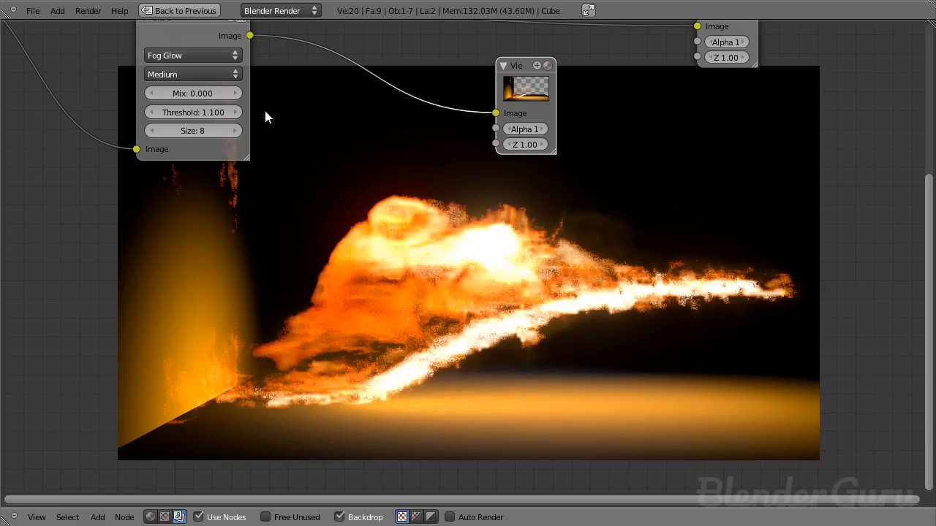
pyautogui.click(163, 109)
pyautogui.write('0.4')
pyautogui.press('Return')
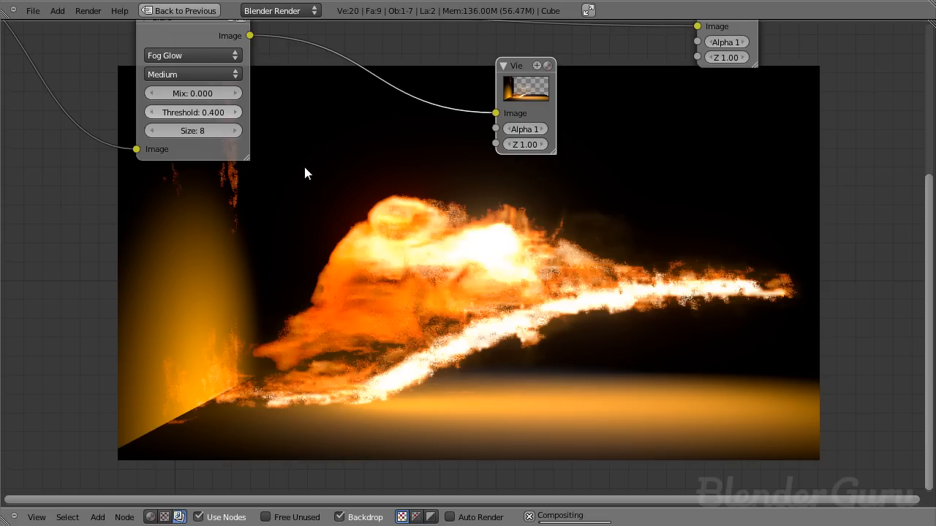
pyautogui.click(236, 112)
pyautogui.click(236, 113)
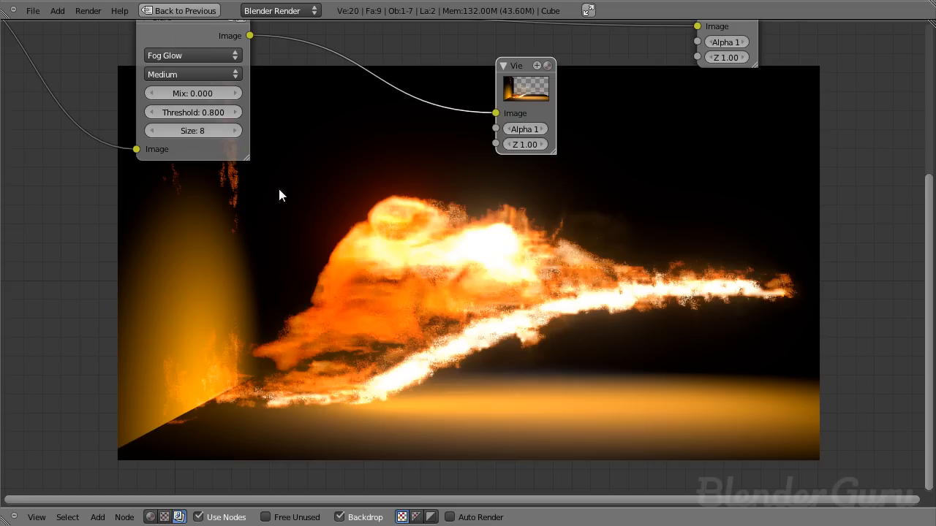
# - Set the Glare node's size to 9 and its threshold to 1.000
pyautogui.click(234, 130)
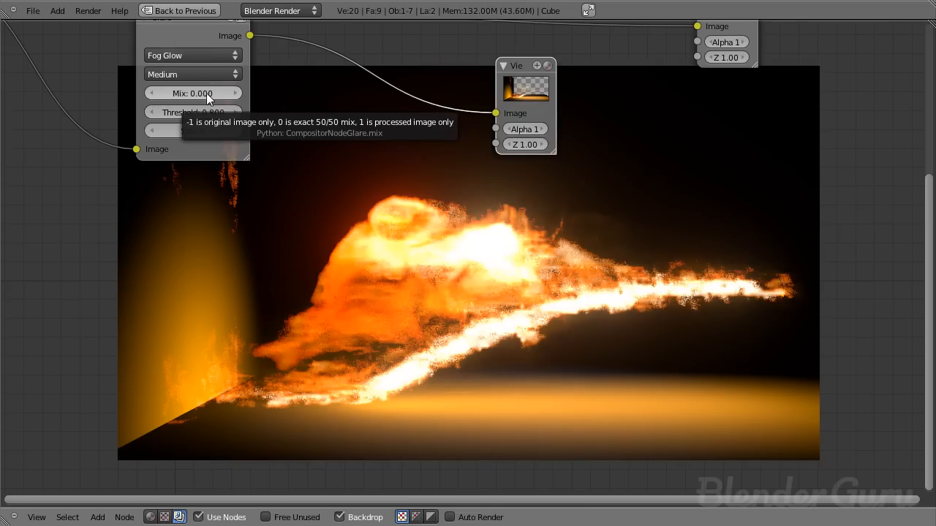
pyautogui.moveTo(422, 84); pyautogui.dragTo(416, 59, button='middle')
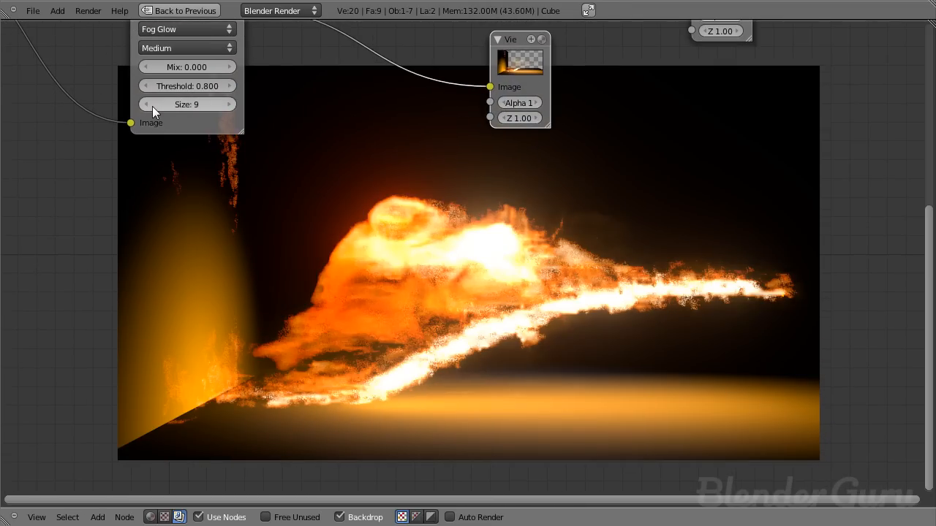
pyautogui.moveTo(229, 104); pyautogui.dragTo(231, 136, button='middle')
pyautogui.click(232, 117)
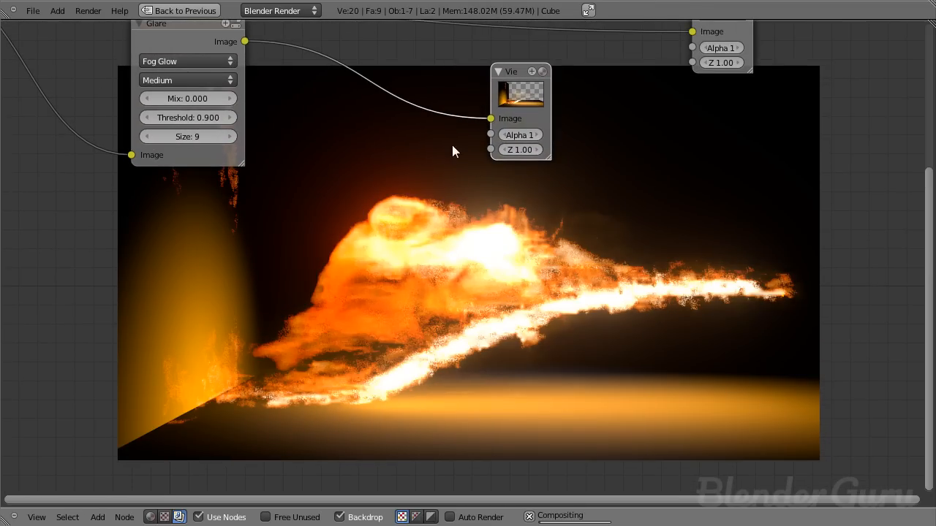
pyautogui.click(230, 118)
pyautogui.moveTo(385, 109); pyautogui.dragTo(384, 164, button='middle')
pyautogui.scroll(-2, 326, 133)
pyautogui.scroll(3, 365, 164)
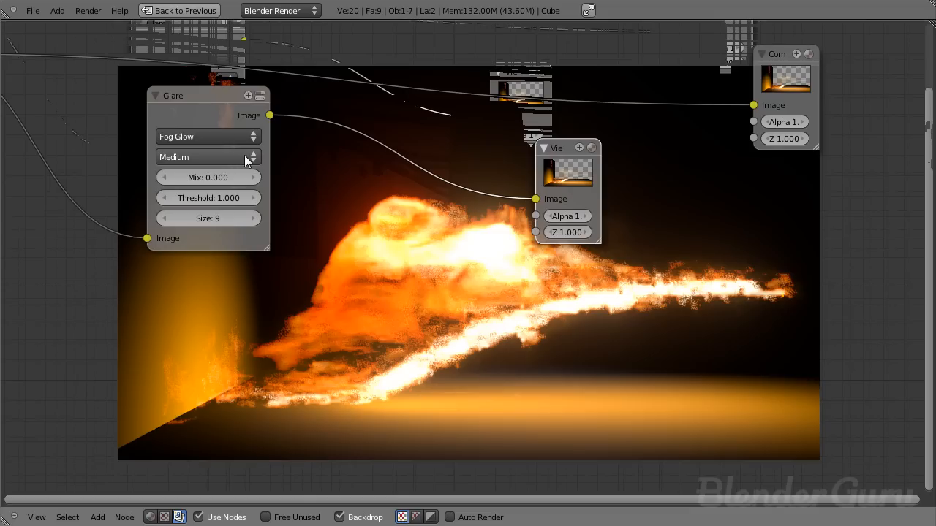
# - Set the Glare quality to High and delete the Viewer node
pyautogui.click(238, 157)
pyautogui.click(213, 142)
pyautogui.moveTo(530, 176); pyautogui.dragTo(516, 69, button='middle')
pyautogui.moveTo(439, 88); pyautogui.dragTo(413, 171, button='middle')
pyautogui.press('x')
pyautogui.scroll(-1, 502, 214)
# - Add a Lens Distortion node fed by the Glare output and set its Distort value to 1.000
pyautogui.hotkey('shift', 'a')
pyautogui.moveTo(427, 305)
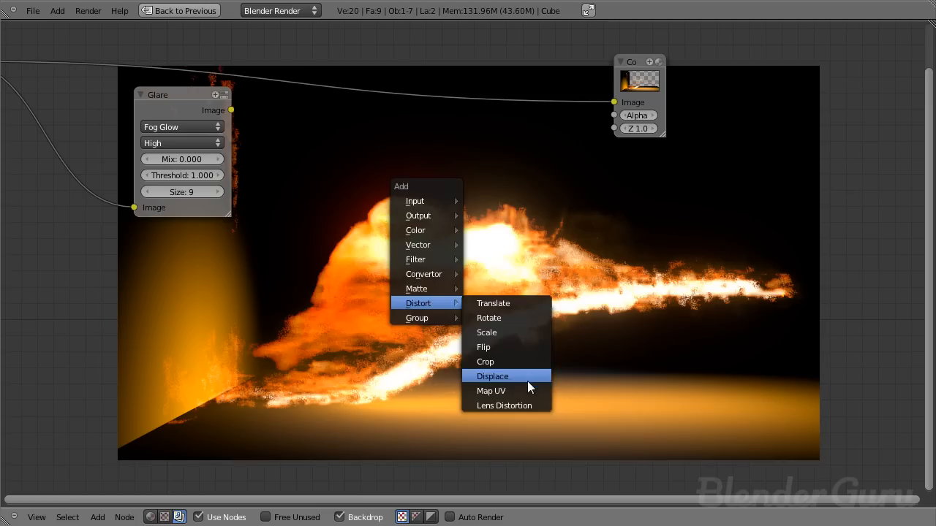
pyautogui.click(524, 404)
pyautogui.click(276, 90)
pyautogui.moveTo(231, 110); pyautogui.dragTo(285, 223)
pyautogui.moveTo(346, 228); pyautogui.dragTo(638, 234)
pyautogui.click(339, 141)
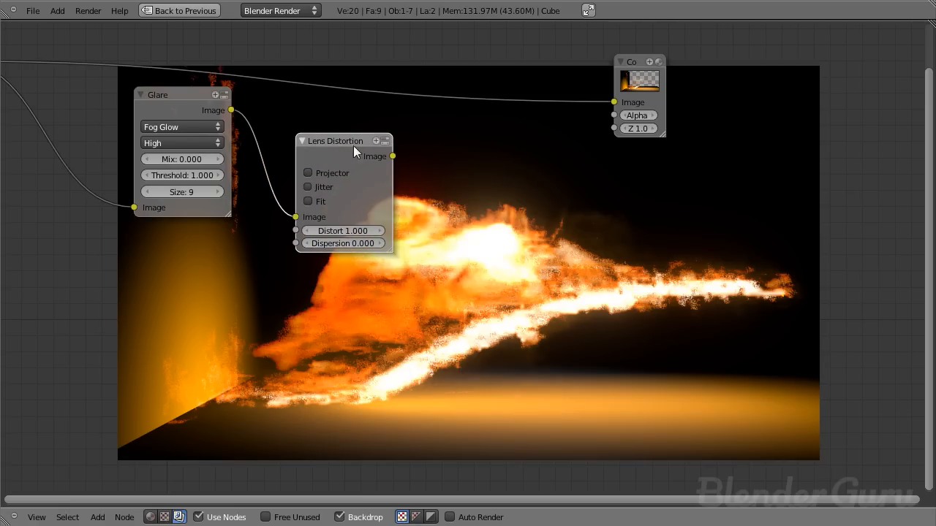
# - Add a Math node fed by the Lens Distortion output, set to Greater Than with a comparison value of 0.000
pyautogui.hotkey('shift', 'a')
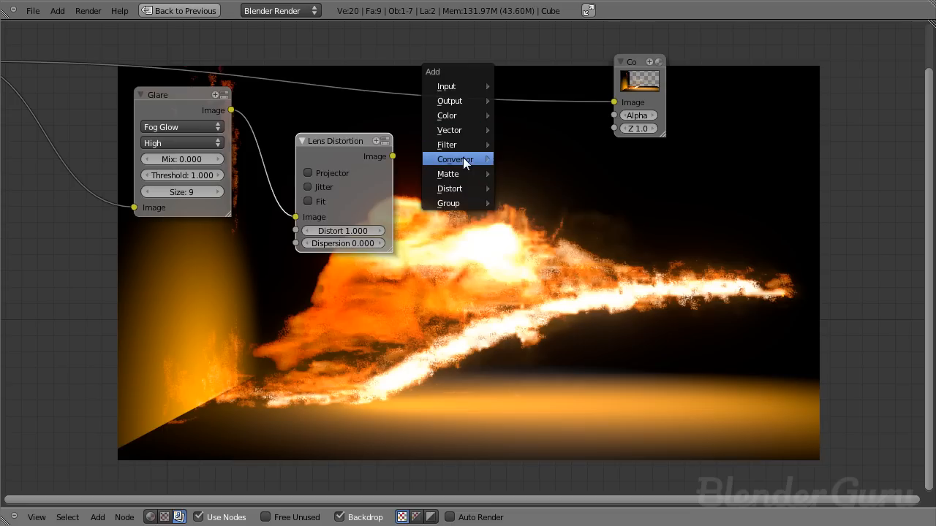
pyautogui.moveTo(463, 160)
pyautogui.click(539, 215)
pyautogui.click(395, 155)
pyautogui.moveTo(393, 156); pyautogui.dragTo(416, 187)
pyautogui.click(440, 174)
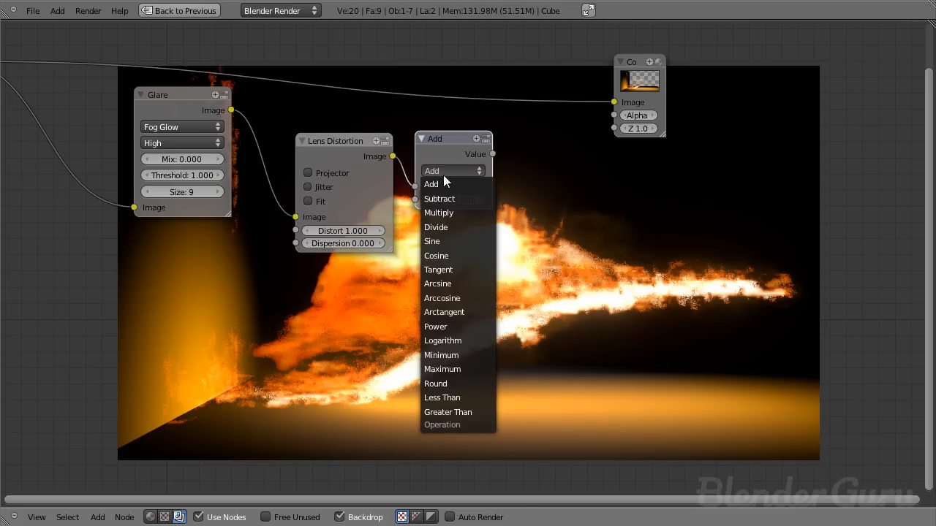
pyautogui.click(455, 411)
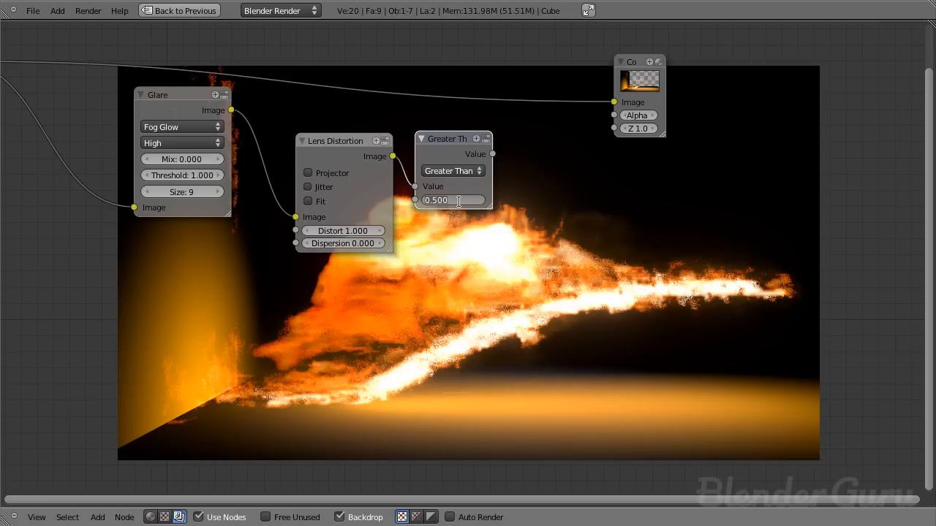
# - Add a Blur filter node fed by the Greater Than node's output
pyautogui.hotkey('shift', 'a')
pyautogui.moveTo(432, 132)
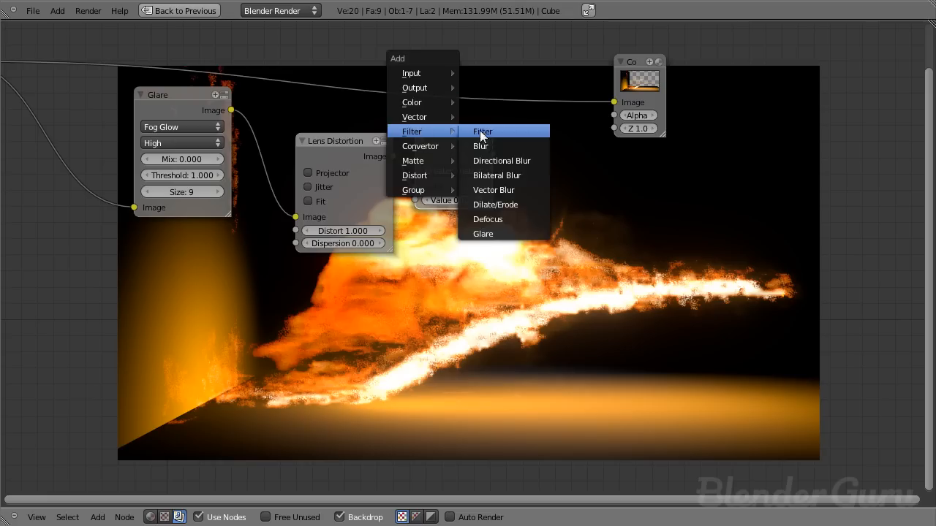
pyautogui.click(480, 146)
pyautogui.moveTo(528, 329); pyautogui.dragTo(520, 317)
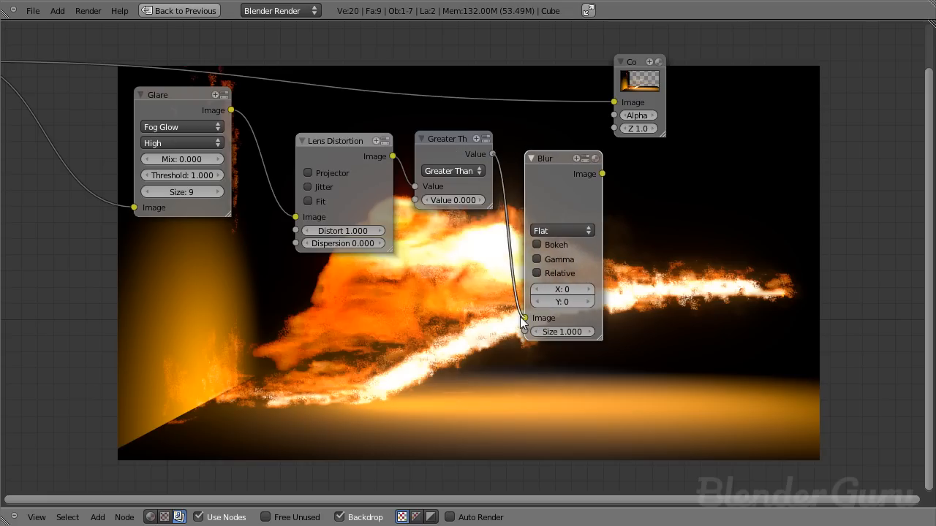
# - Set the Blur node to Fast Gaussian with relative sizing at 20% in both X and Y
pyautogui.click(550, 232)
pyautogui.click(562, 147)
pyautogui.click(556, 244)
pyautogui.click(560, 292)
pyautogui.write('20')
pyautogui.press('Tab')
pyautogui.write('20')
pyautogui.press('Return')
# - Add a color Mix node with the Glare image in its first image input and the blurred mask in its second
pyautogui.moveTo(654, 105); pyautogui.dragTo(819, 40)
pyautogui.hotkey('shift', 'a')
pyautogui.moveTo(654, 152)
pyautogui.click(720, 166)
pyautogui.click(625, 171)
pyautogui.moveTo(602, 173); pyautogui.dragTo(644, 166)
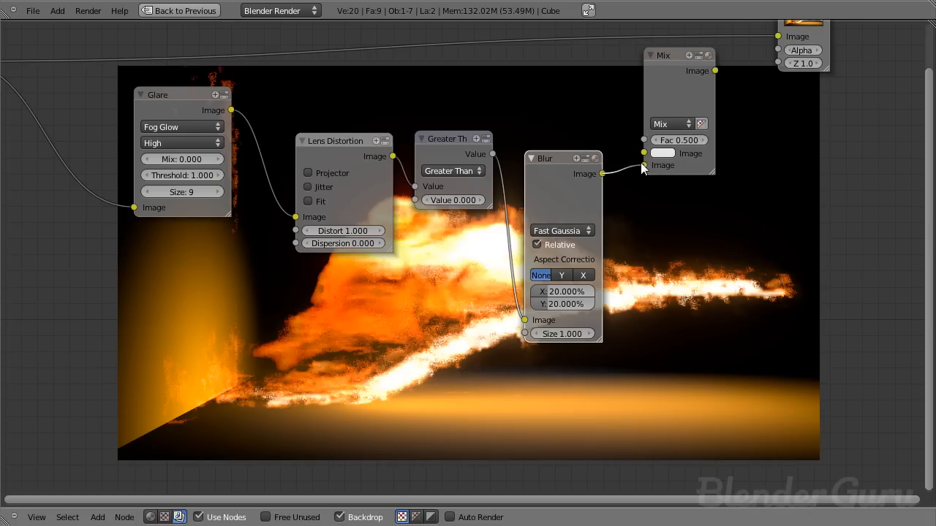
pyautogui.moveTo(231, 109); pyautogui.dragTo(644, 153)
# - Feed the Mix node into the Composite node, and set it to Multiply with a factor of 1.000
pyautogui.moveTo(668, 101); pyautogui.dragTo(659, 74)
pyautogui.moveTo(659, 73); pyautogui.dragTo(536, 170, button='middle')
pyautogui.moveTo(536, 164); pyautogui.dragTo(580, 219)
pyautogui.click(476, 215)
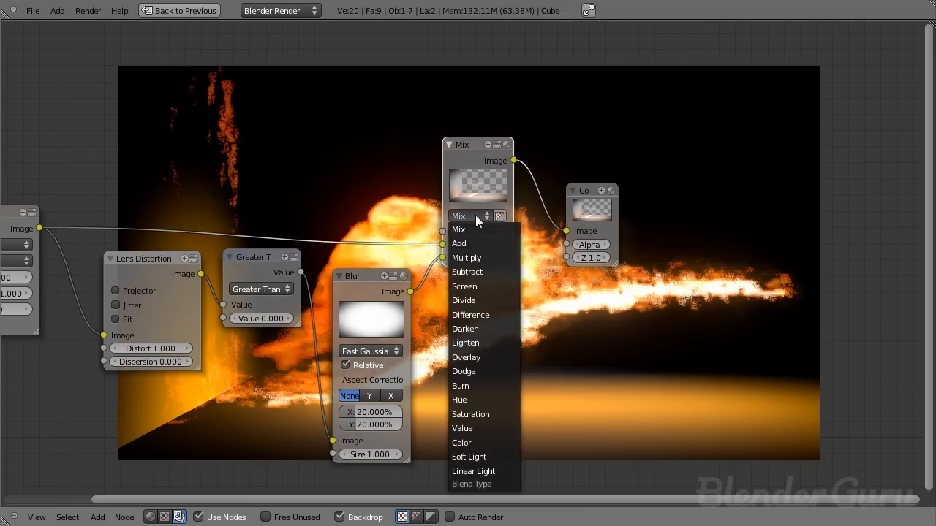
pyautogui.click(480, 258)
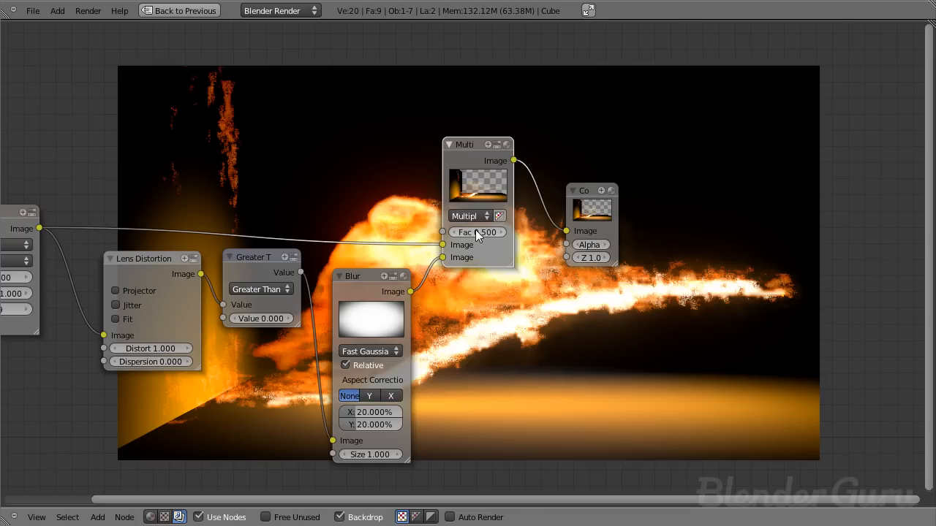
pyautogui.moveTo(476, 230); pyautogui.dragTo(512, 229)
# - Add a Viewer node fed by the Multiply node's output and inspect the vignetted flame image
pyautogui.hotkey('shift', 'a')
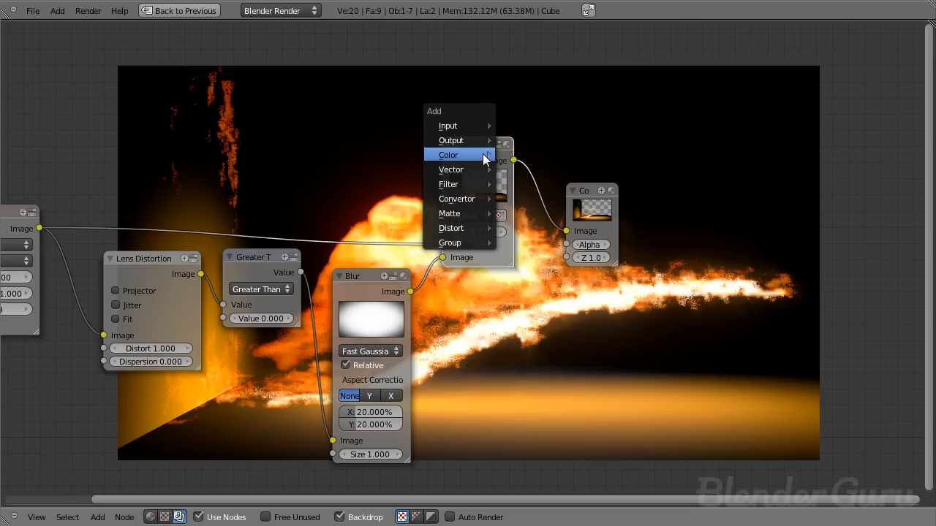
pyautogui.moveTo(467, 141)
pyautogui.click(526, 155)
pyautogui.moveTo(605, 188); pyautogui.dragTo(397, 103, button='middle')
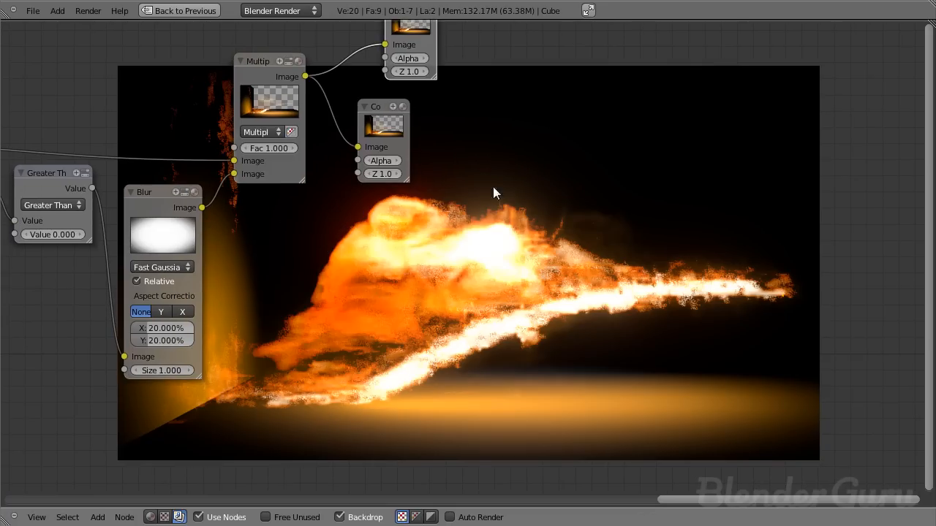
pyautogui.moveTo(772, 441); pyautogui.dragTo(667, 374, button='middle')
pyautogui.scroll(-4, 376, 263)
pyautogui.moveTo(377, 263); pyautogui.dragTo(310, 173, button='middle')
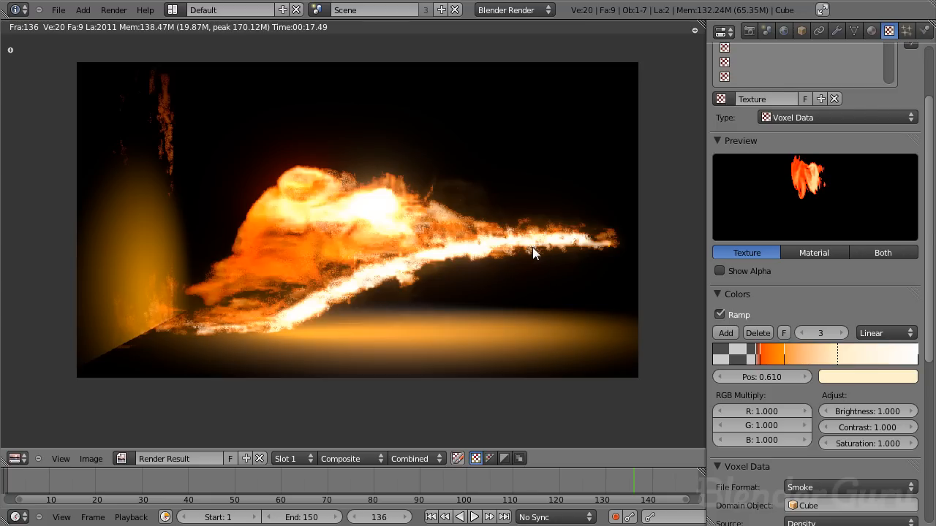
# - Close the render result and inspect the floor and wall planes around the smoke in the 3D view
pyautogui.press('Escape')
pyautogui.rightClick(652, 318)
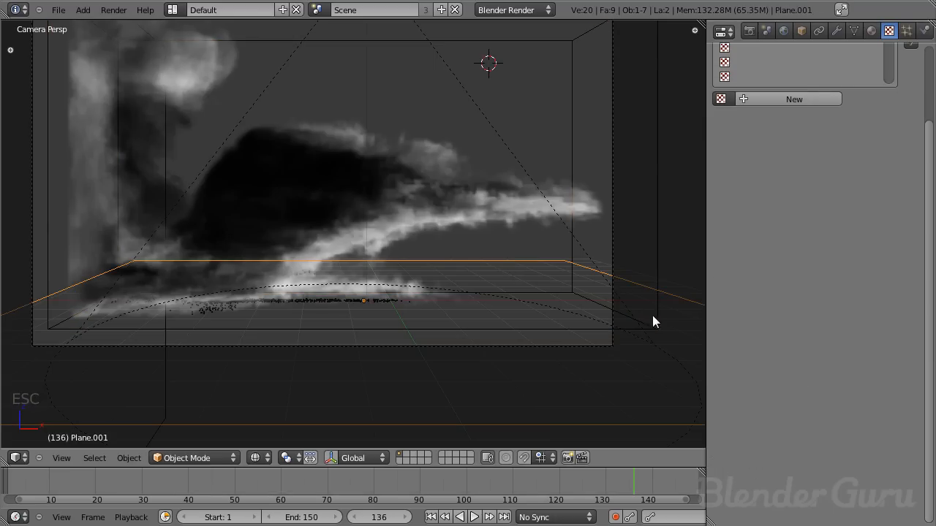
pyautogui.scroll(-3, 215, 225)
pyautogui.press('z')
pyautogui.rightClick(114, 228)
pyautogui.press('z')
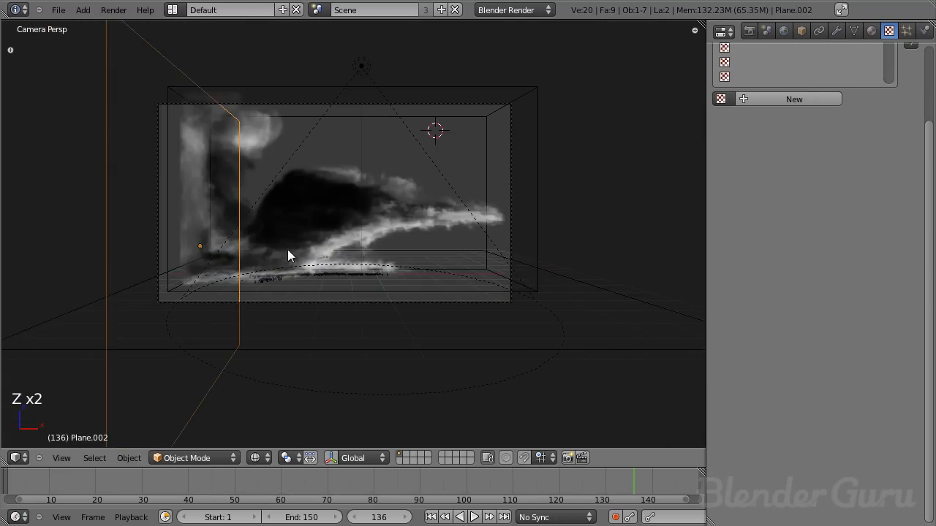
pyautogui.scroll(3, 468, 238)
pyautogui.scroll(-2, 537, 208)
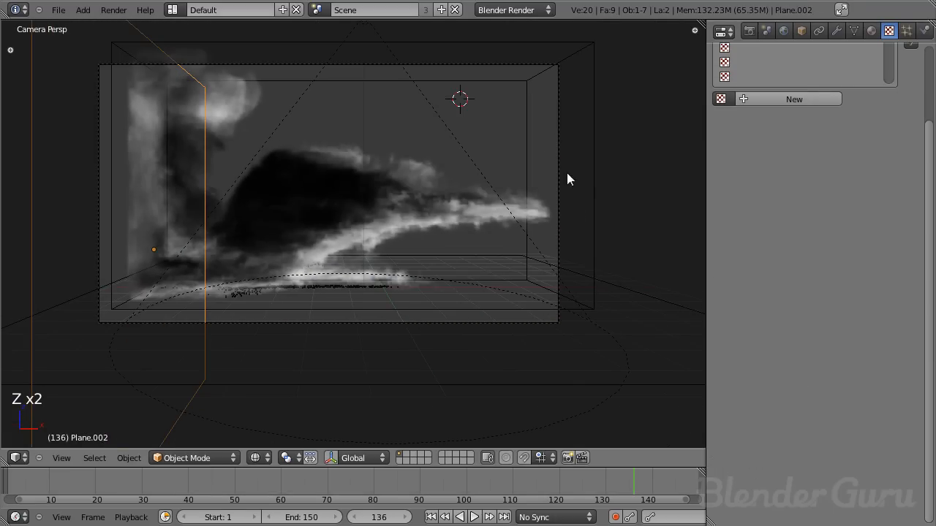
# - Select the smoke domain cube, review its smoke physics settings, and bring the rendered image back up
pyautogui.rightClick(593, 180)
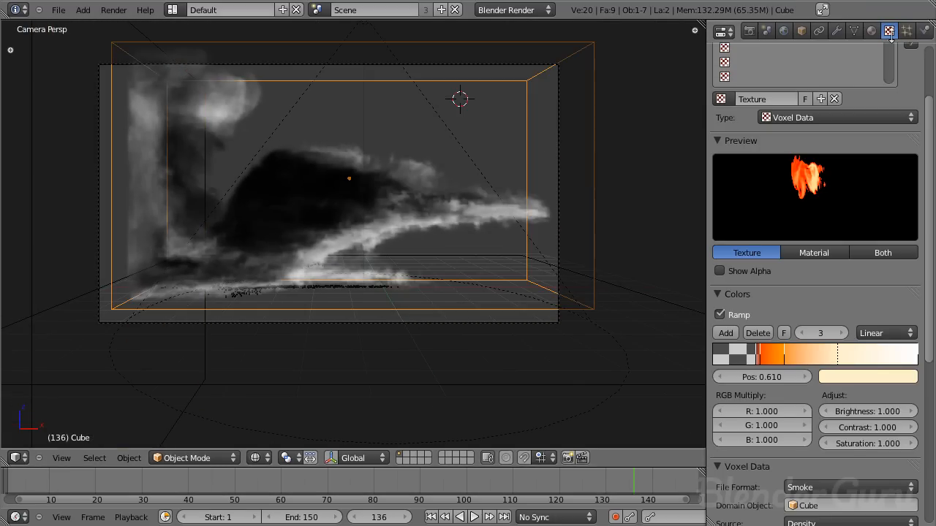
pyautogui.click(925, 30)
pyautogui.scroll(4, 828, 186)
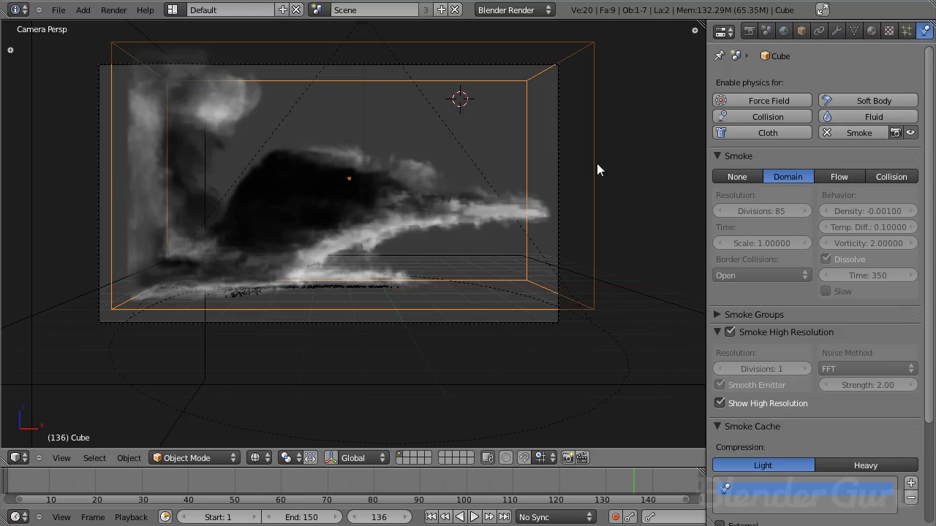
pyautogui.press('F12')
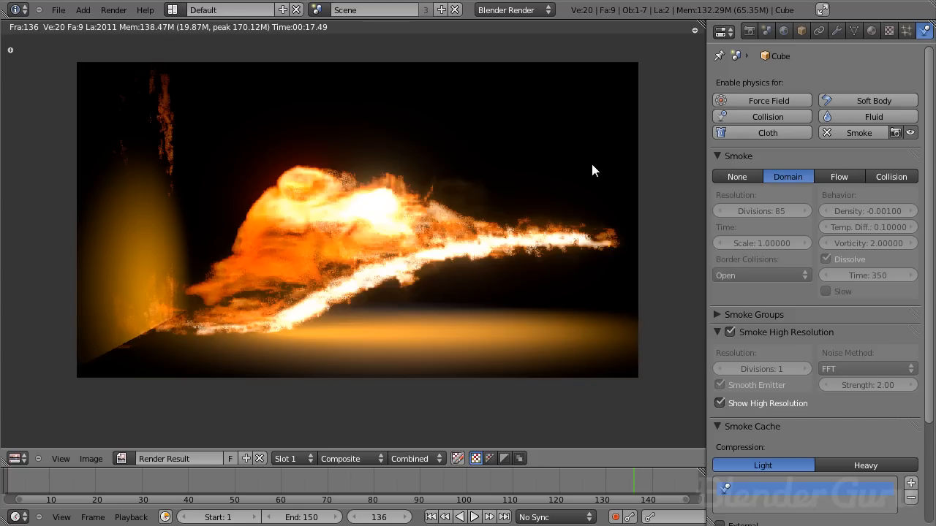